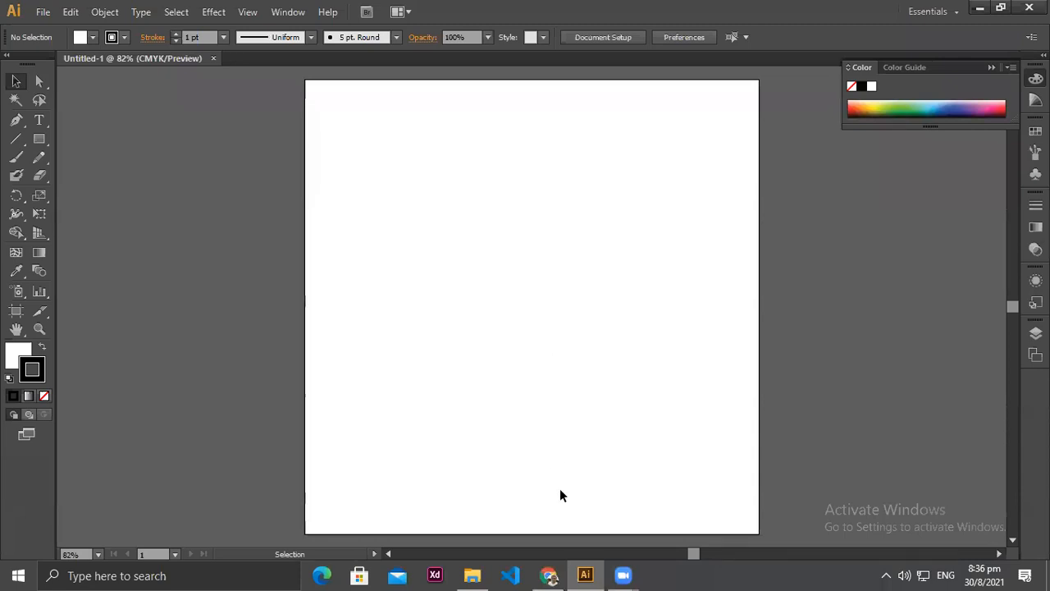
Step: Switch to Chrome, search for airforshare and open the shared blue monster image on AirForShare.com
left_click(549, 576)
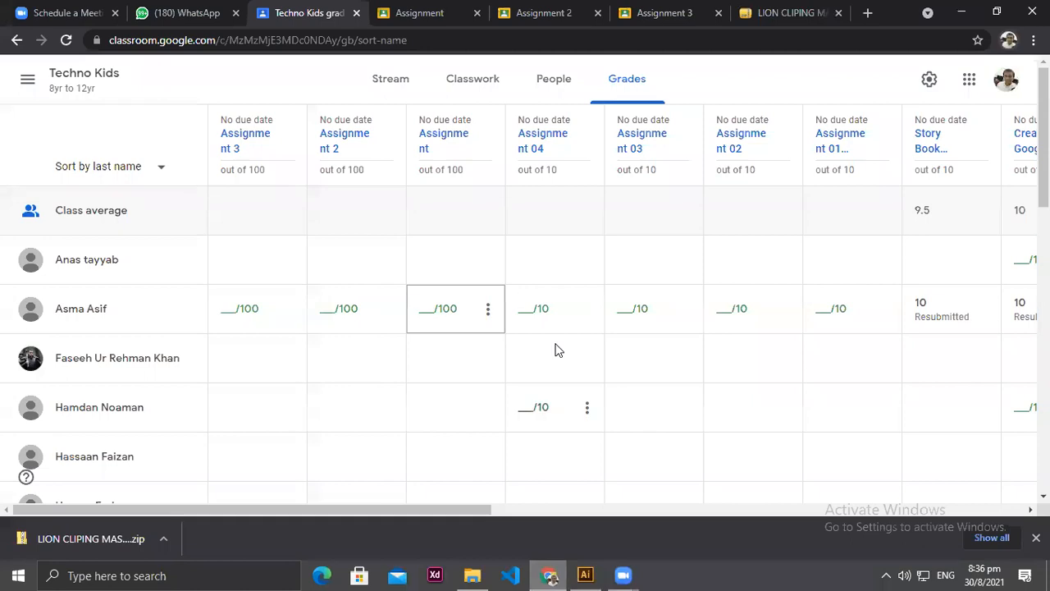
left_click(869, 14)
type("ai")
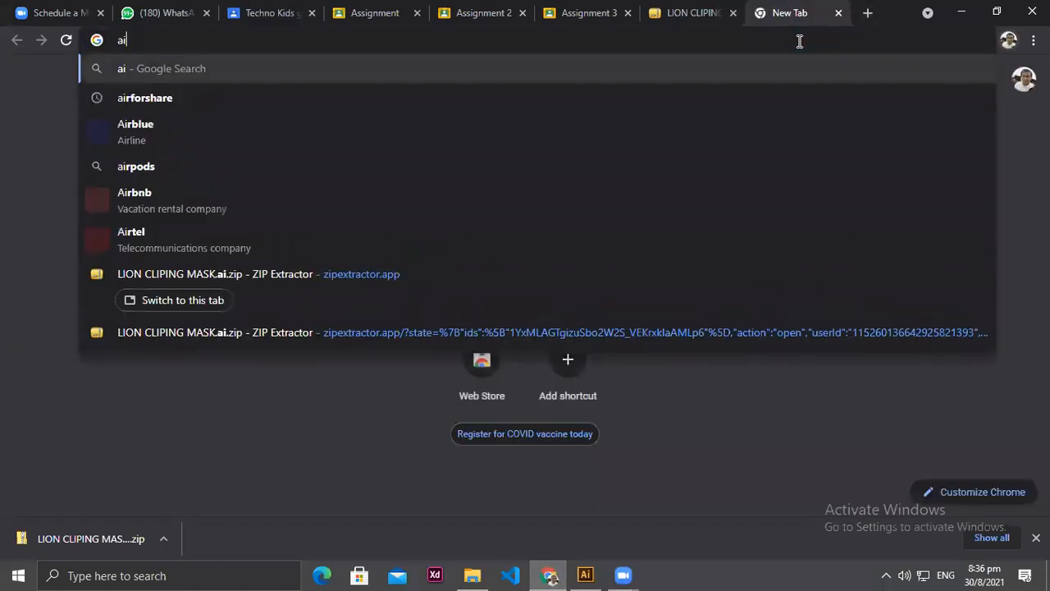
key("Down")
key("Return")
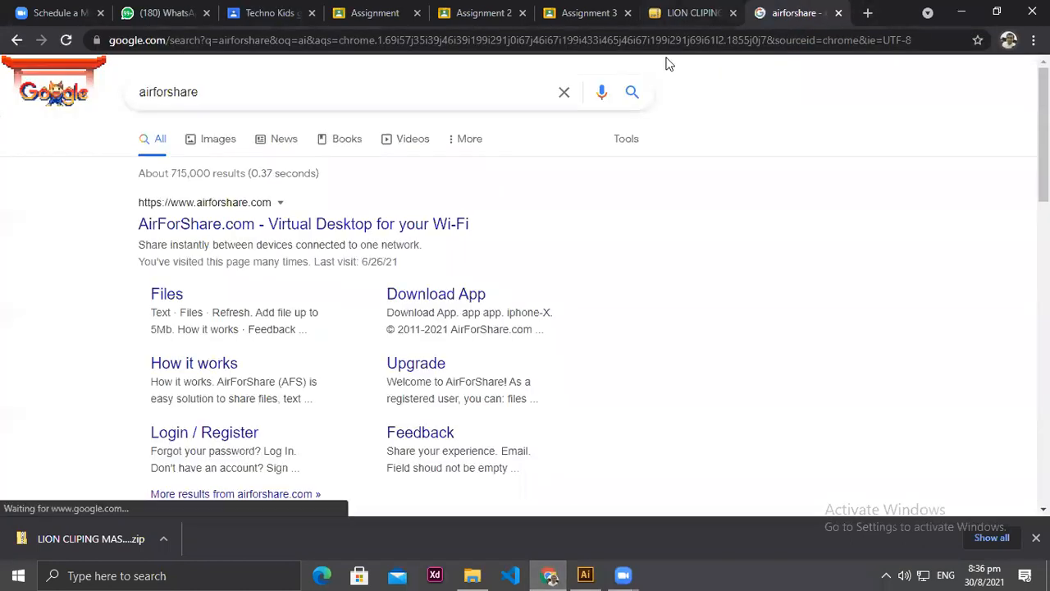
left_click(329, 227)
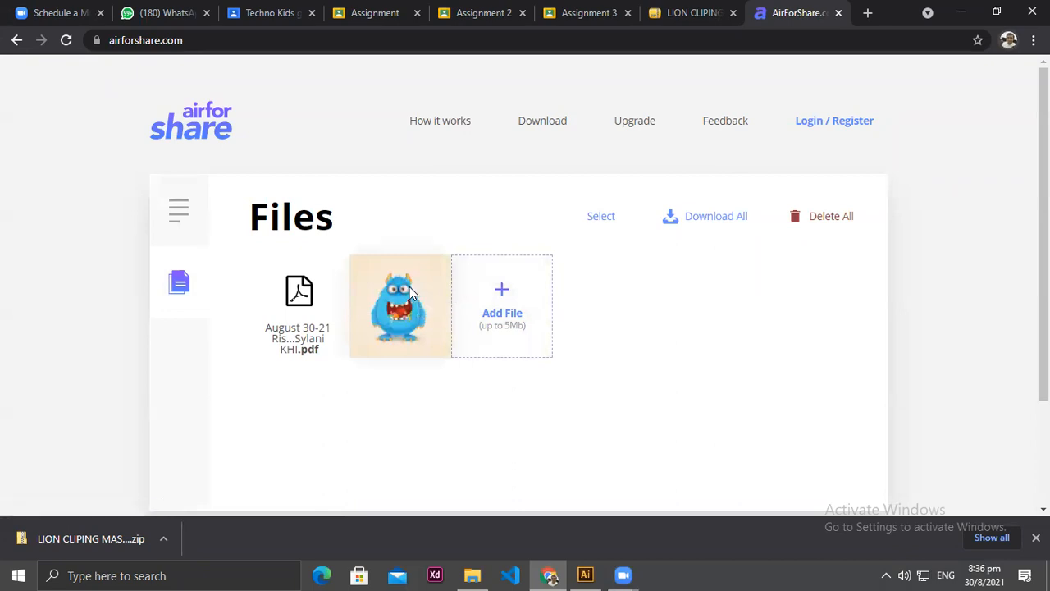
left_click(410, 292)
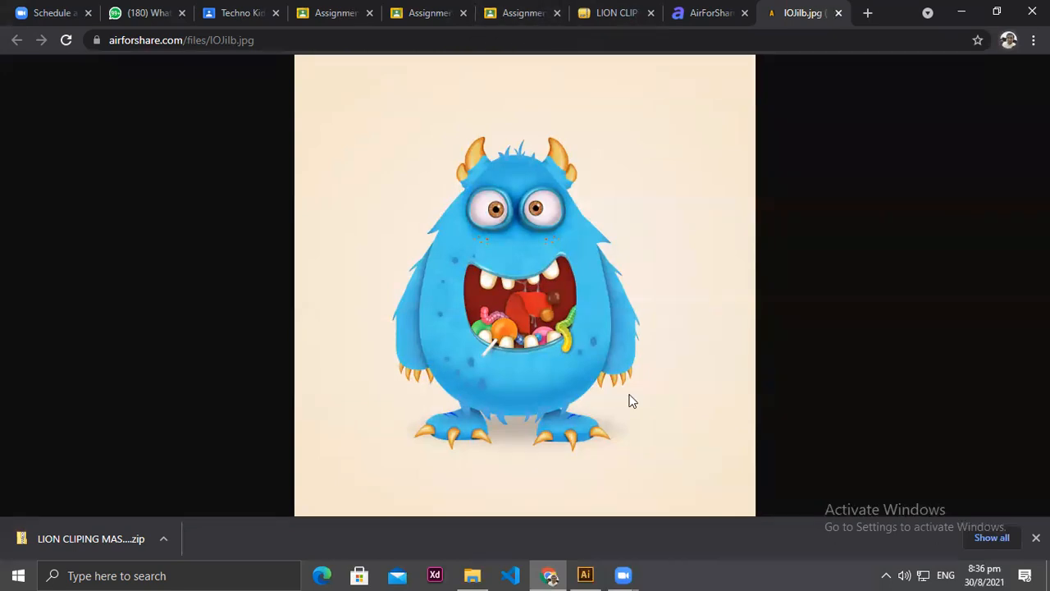
Step: Switch to Illustrator and add the text "LOGO DESIGNING" near the top of the artboard
left_click(588, 574)
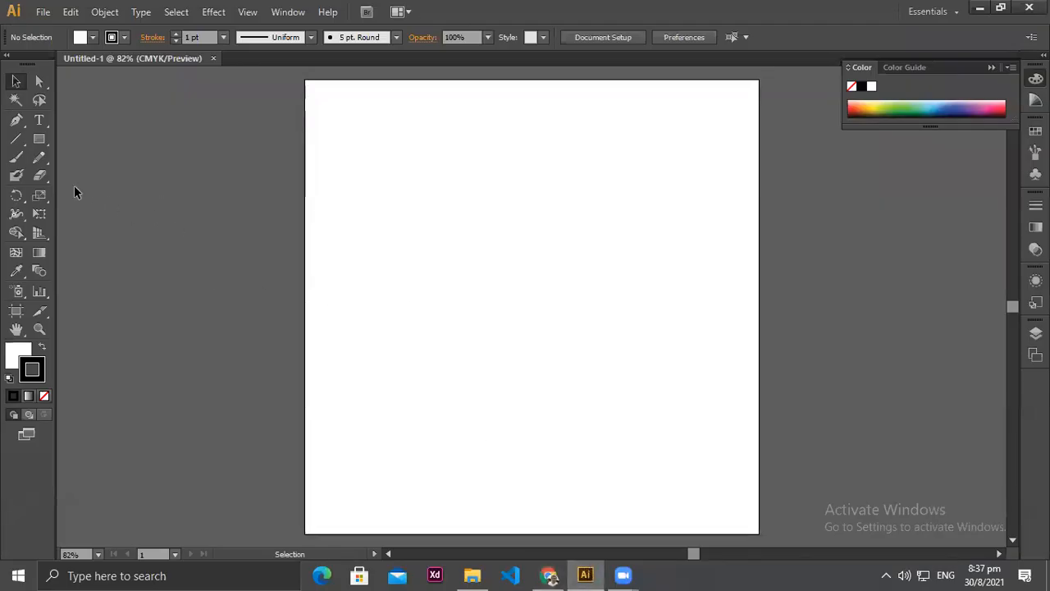
left_click(39, 119)
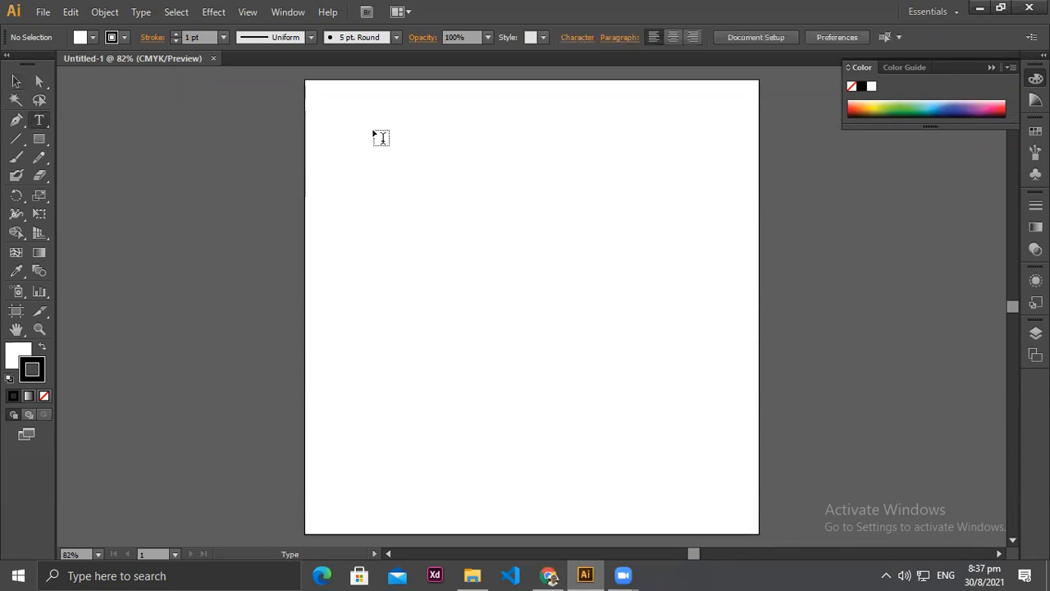
left_click(551, 119)
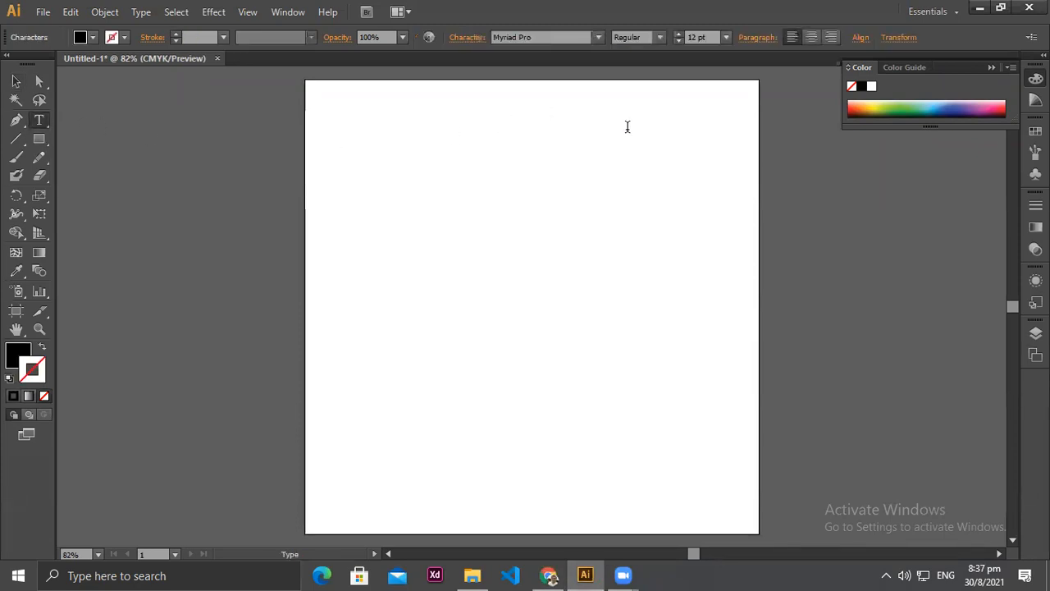
type("LOGO DESIGNING")
Step: Set the LOGO DESIGNING text to 28 pt Bold
key("ctrl+a")
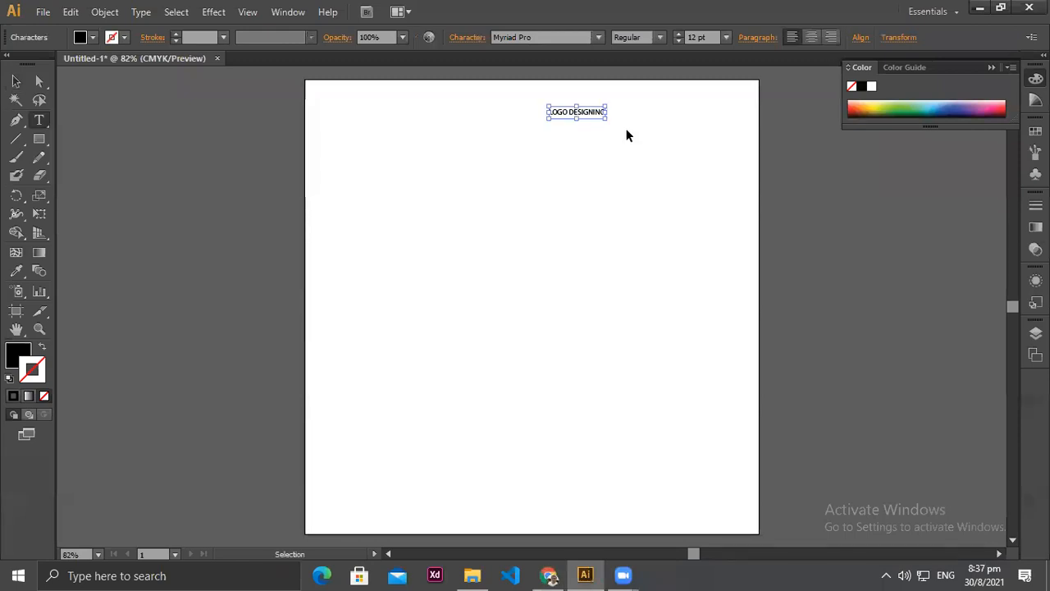
left_click(677, 33)
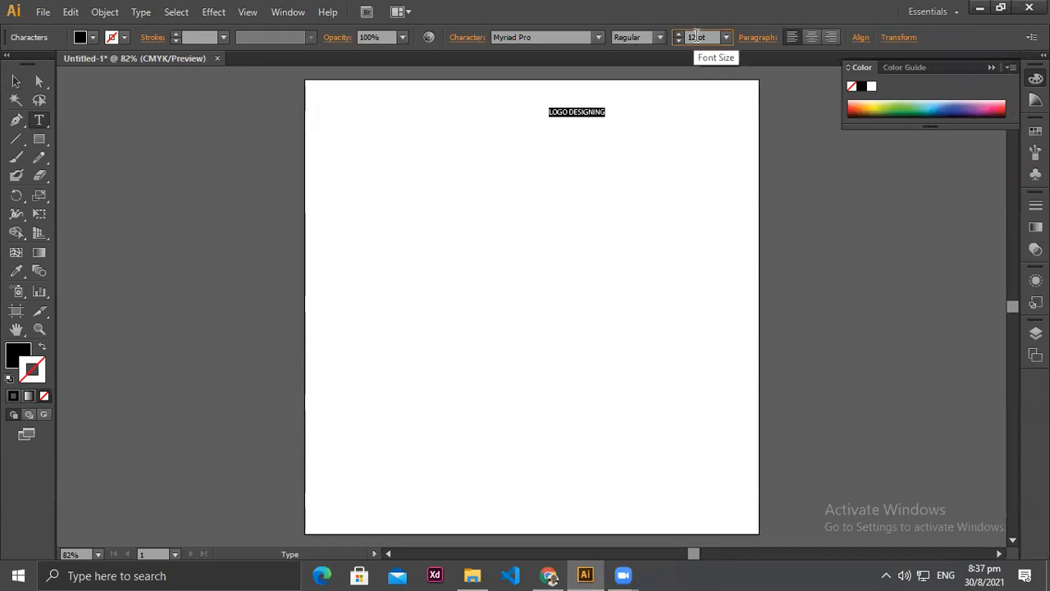
scroll(697, 37, "up", 10)
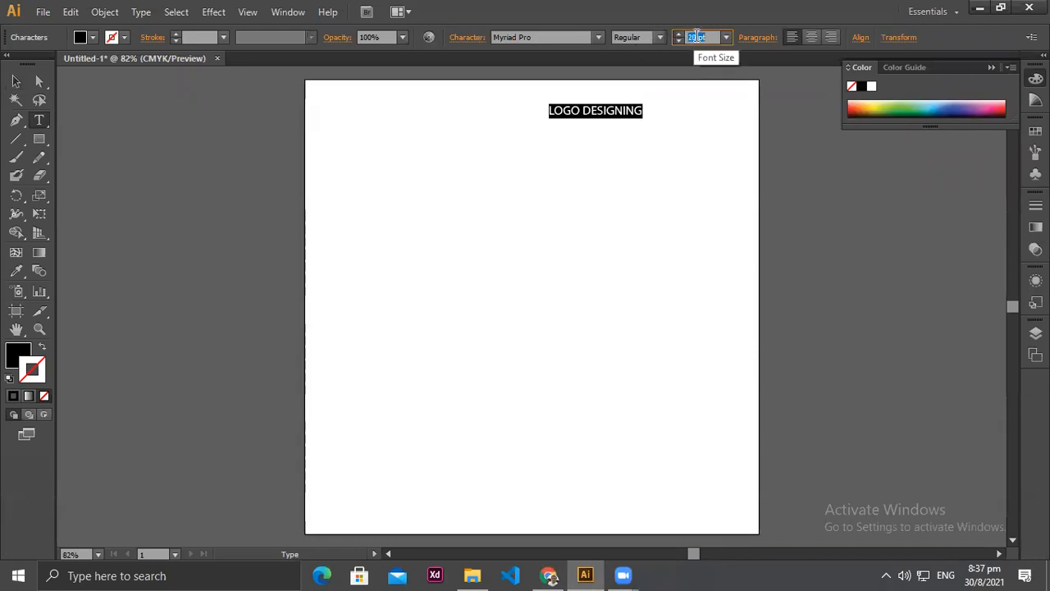
scroll(697, 37, "up", 5)
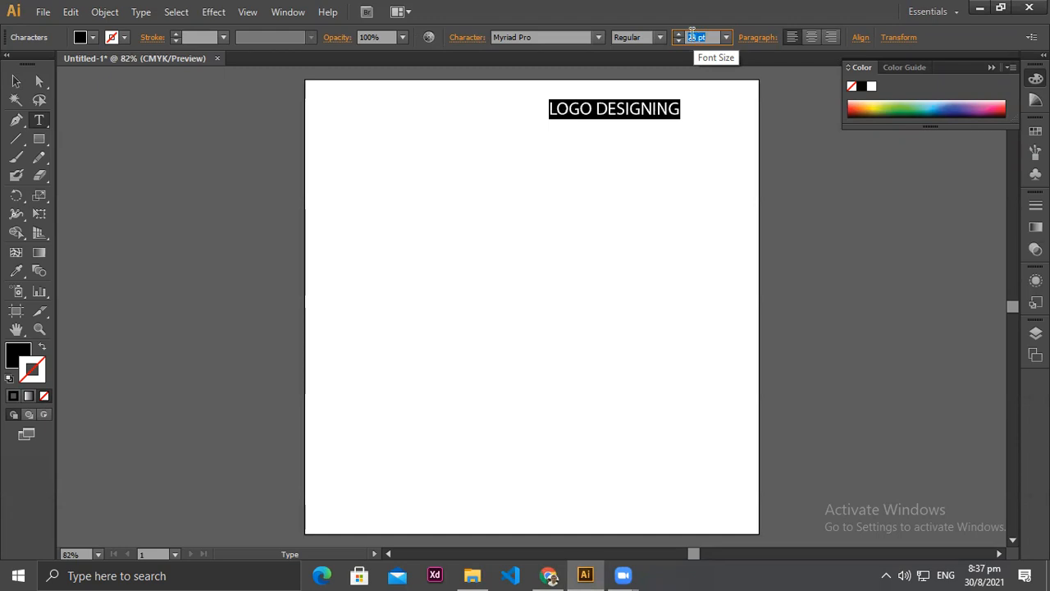
left_click(660, 37)
left_click(647, 191)
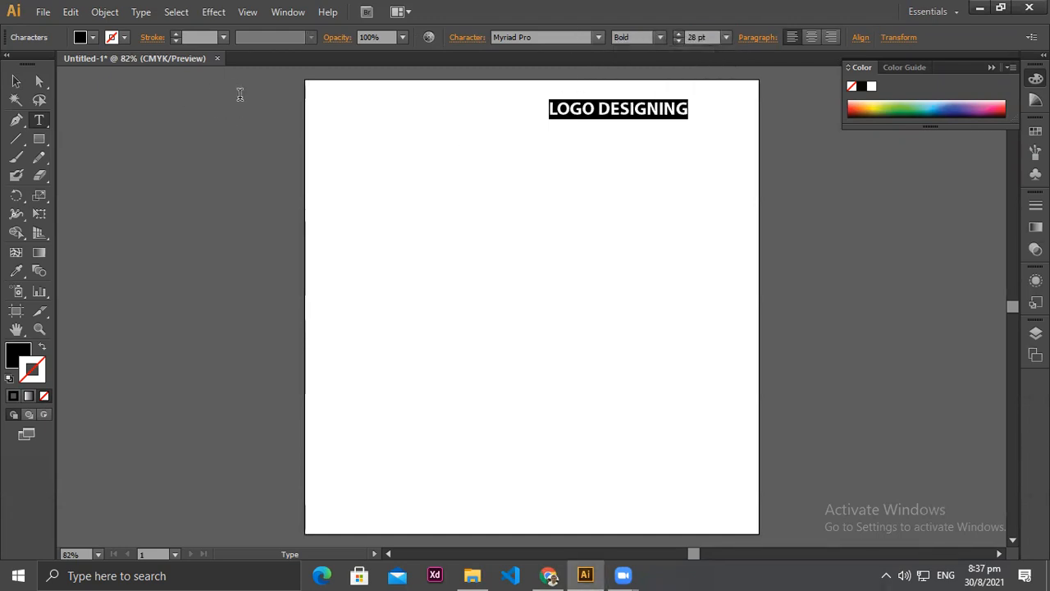
type("v")
key("ctrl+z")
Step: Try to move the LOGO DESIGNING heading freehand towards the artboard's middle, and undo the move
left_click(15, 81)
left_click_drag(622, 119, 543, 114)
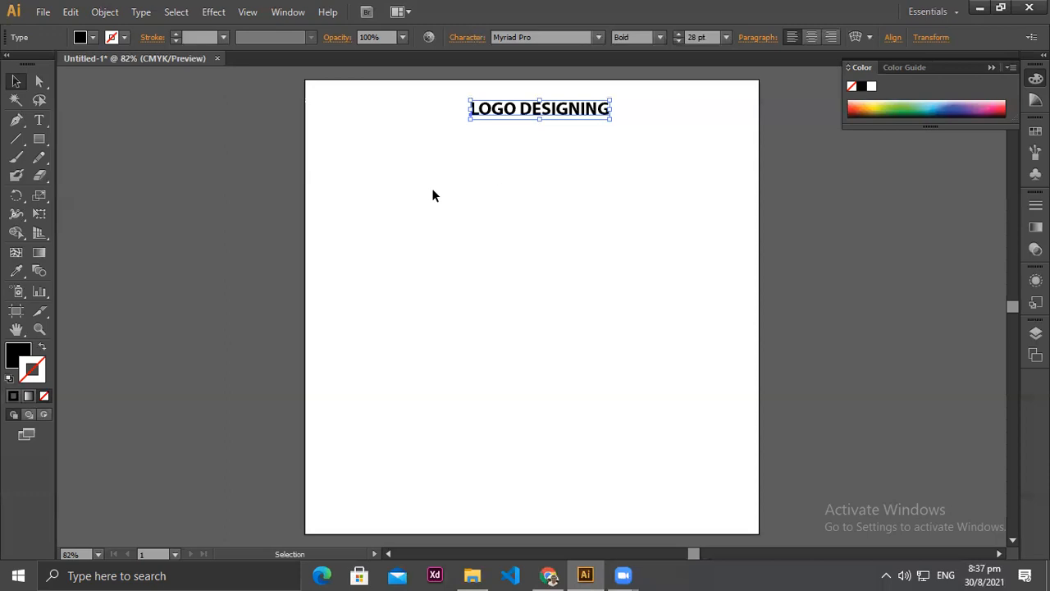
left_click(243, 195)
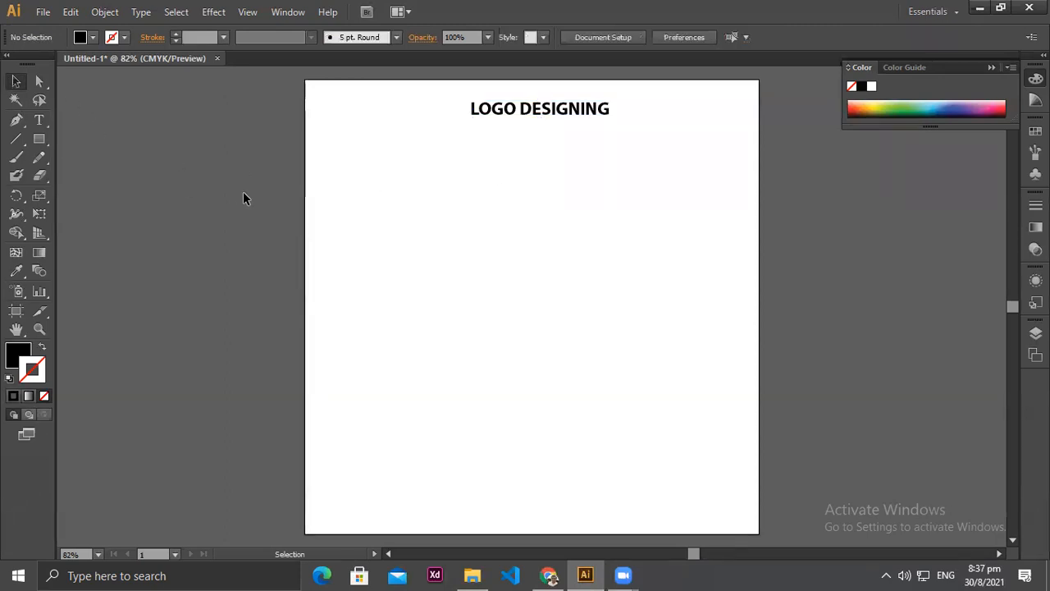
key("ctrl+z")
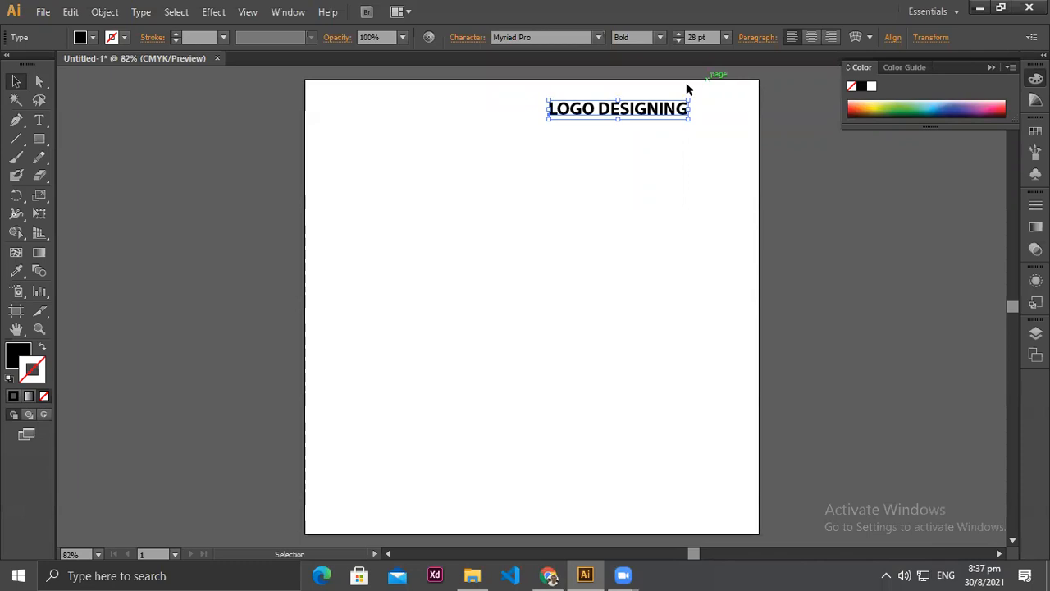
Step: Align the LOGO DESIGNING heading to the horizontal center of the artboard
left_click(898, 41)
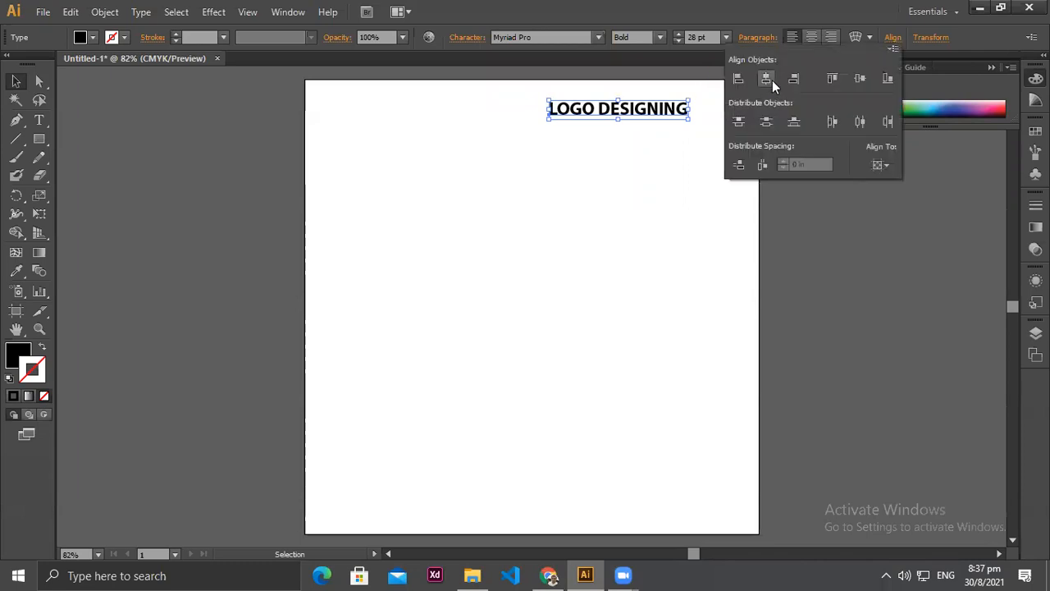
left_click(770, 80)
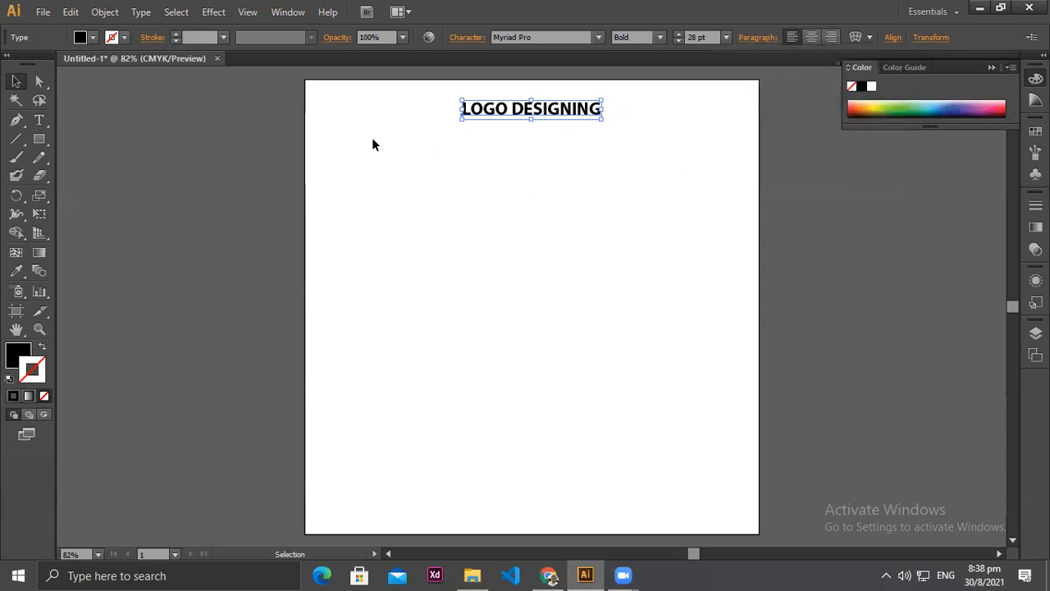
Step: Add the text "TECHNO" below the heading, in the upper middle of the artboard
left_click(37, 118)
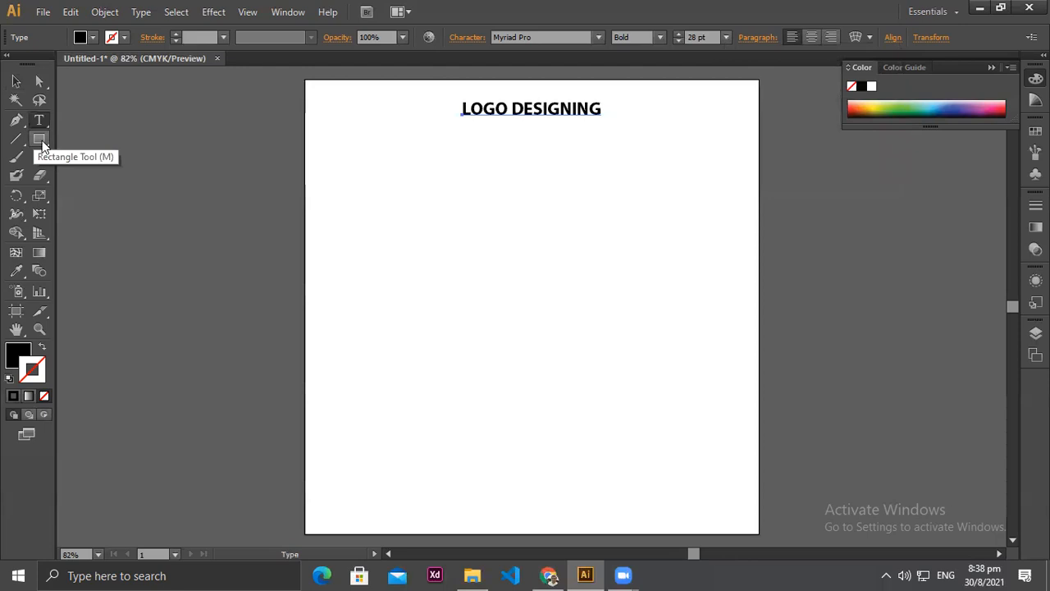
left_click(43, 145)
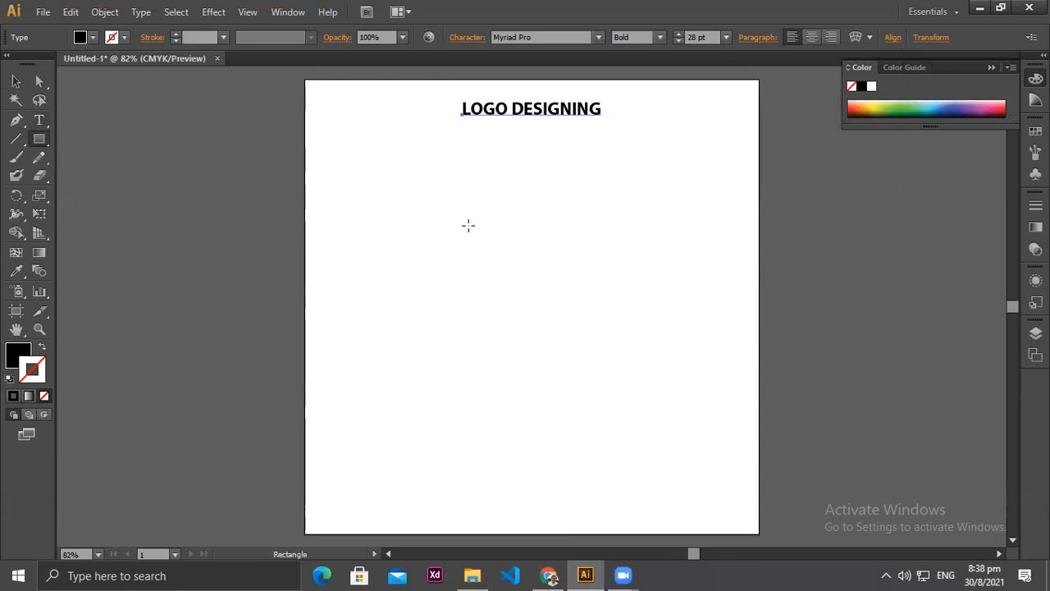
left_click(38, 118)
left_click(468, 225)
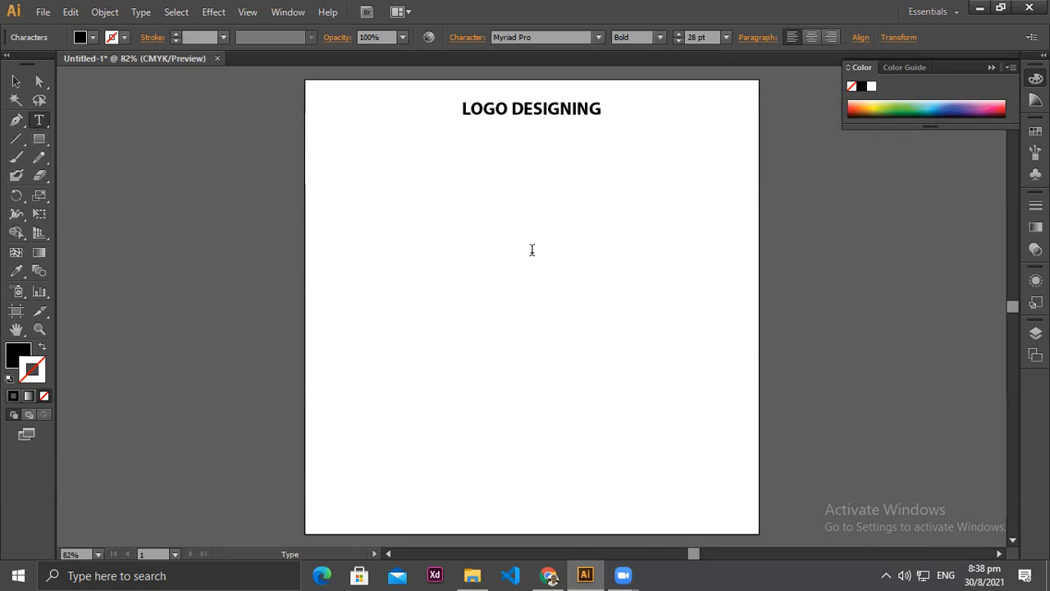
type("TECHNO")
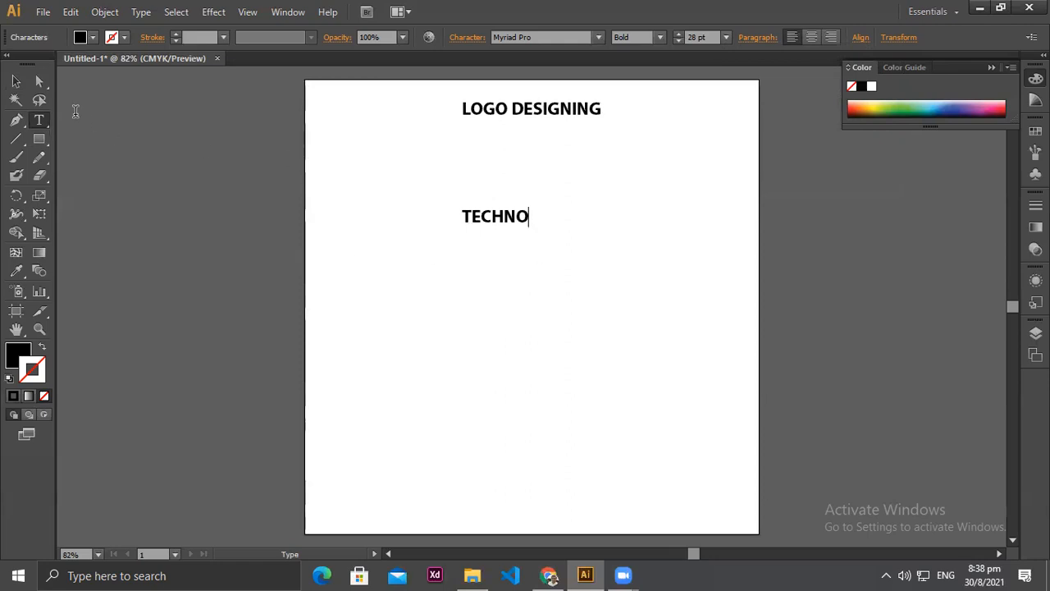
left_click(10, 81)
Step: Draw a rectangle about 1.77 in wide over the TECHNO text and fill it with pink FFA4BE
left_click(38, 138)
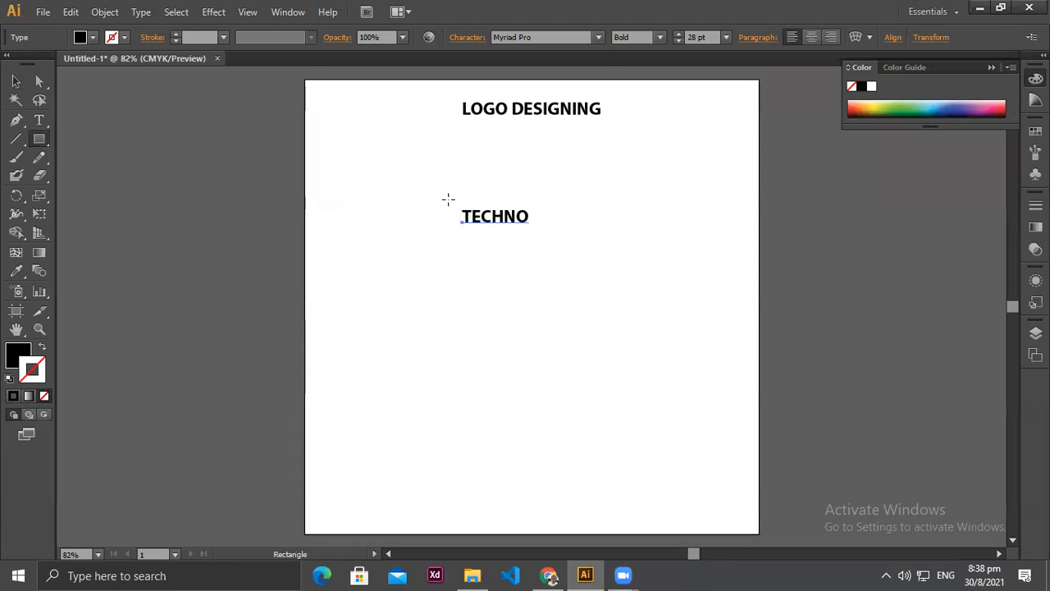
left_click_drag(451, 207, 532, 227)
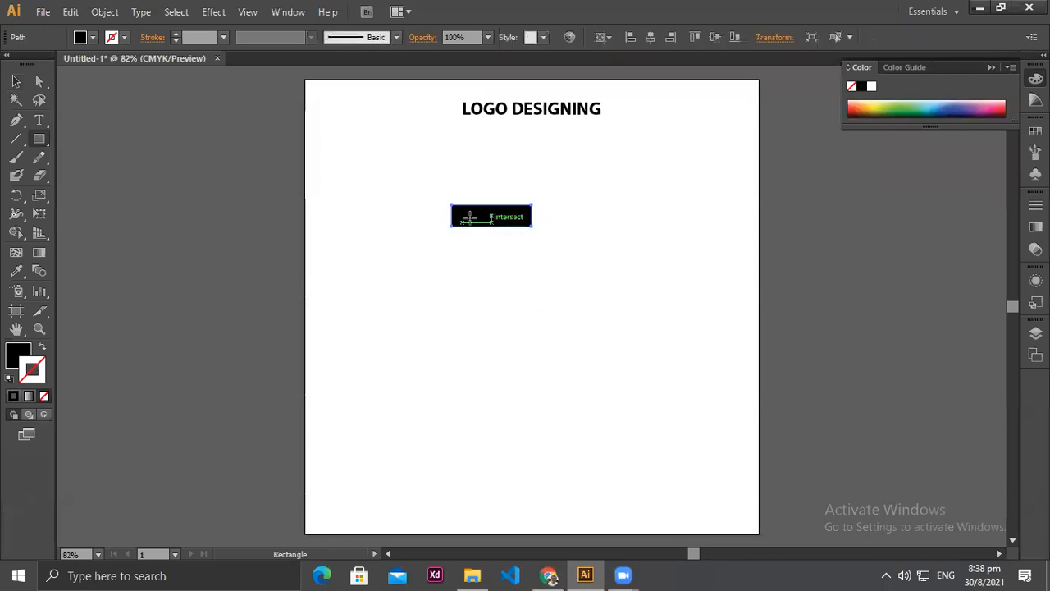
left_click(15, 81)
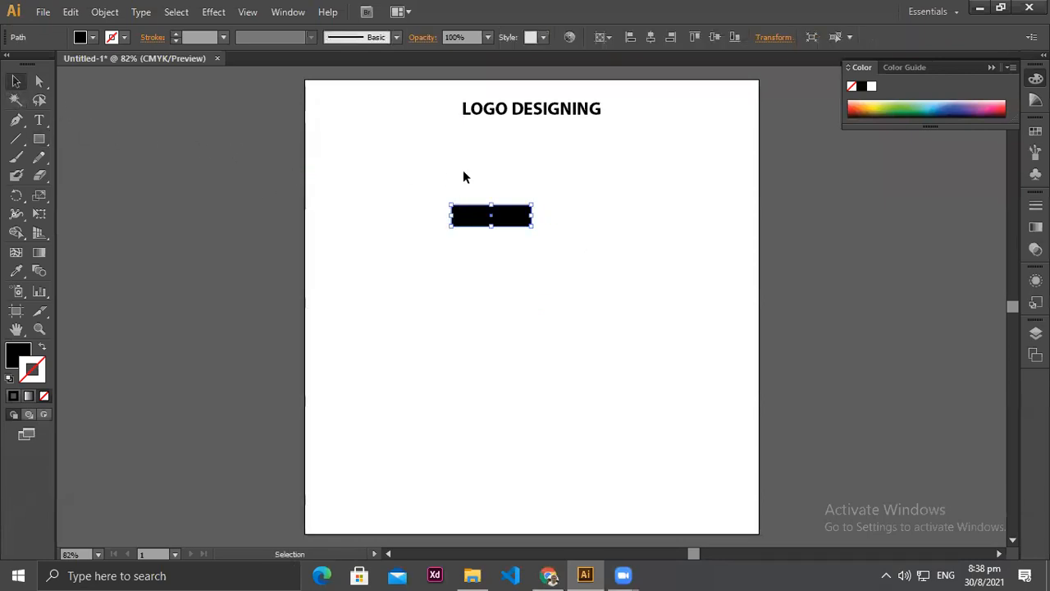
right_click(491, 215)
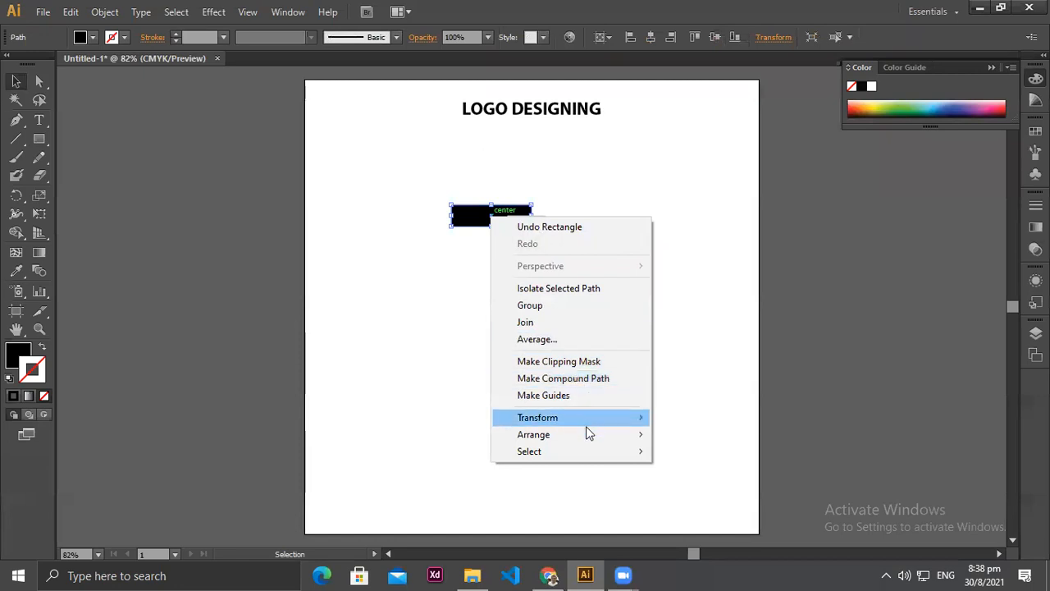
double_click(17, 356)
left_click_drag(436, 230, 396, 179)
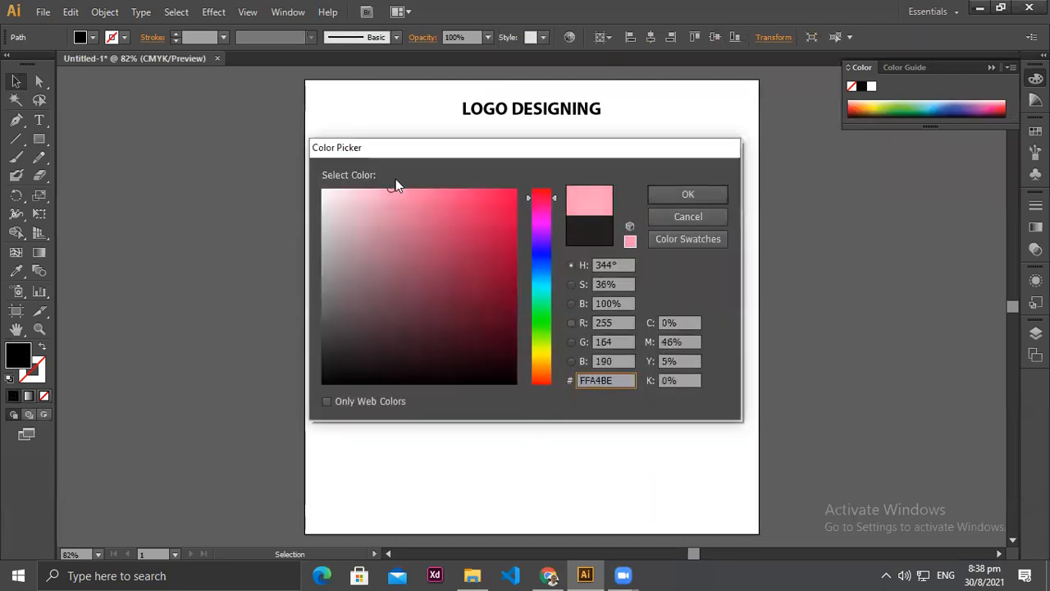
left_click(688, 195)
Step: Send the pink rectangle to the back, behind the TECHNO text, and deselect it
right_click(498, 219)
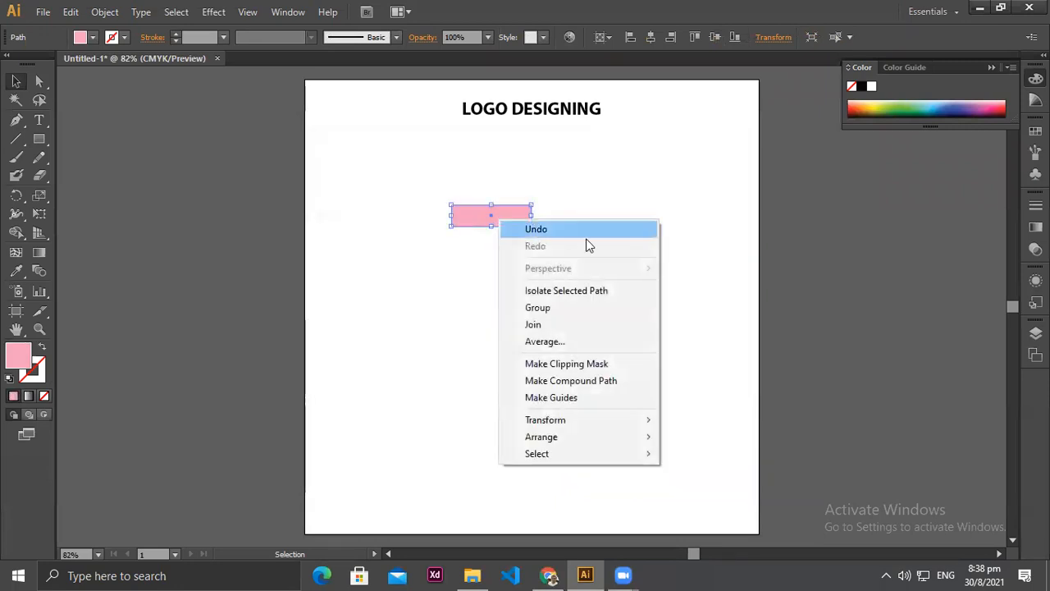
mouse_move(622, 440)
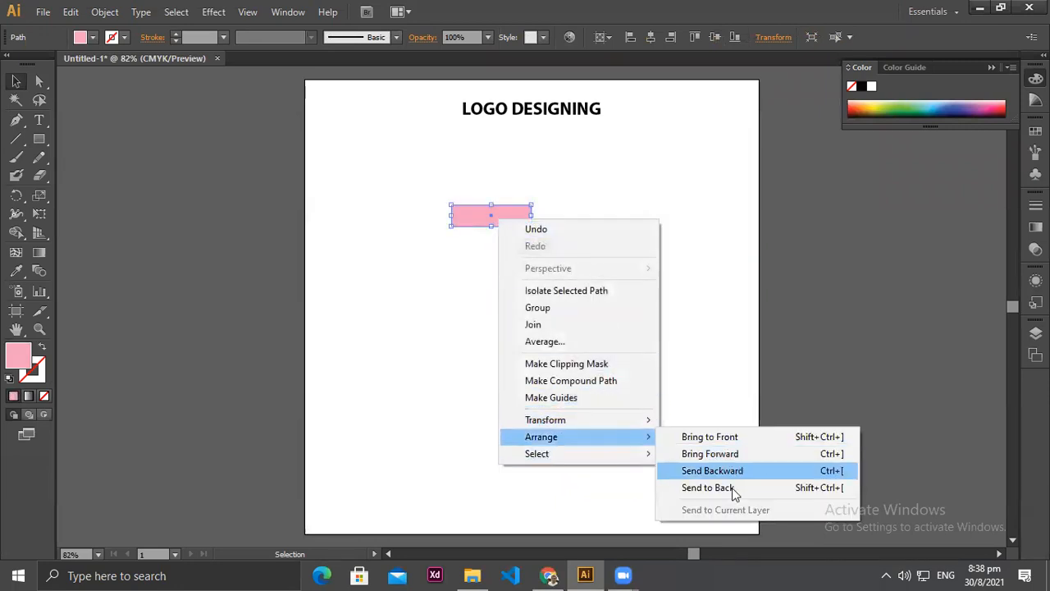
left_click(732, 490)
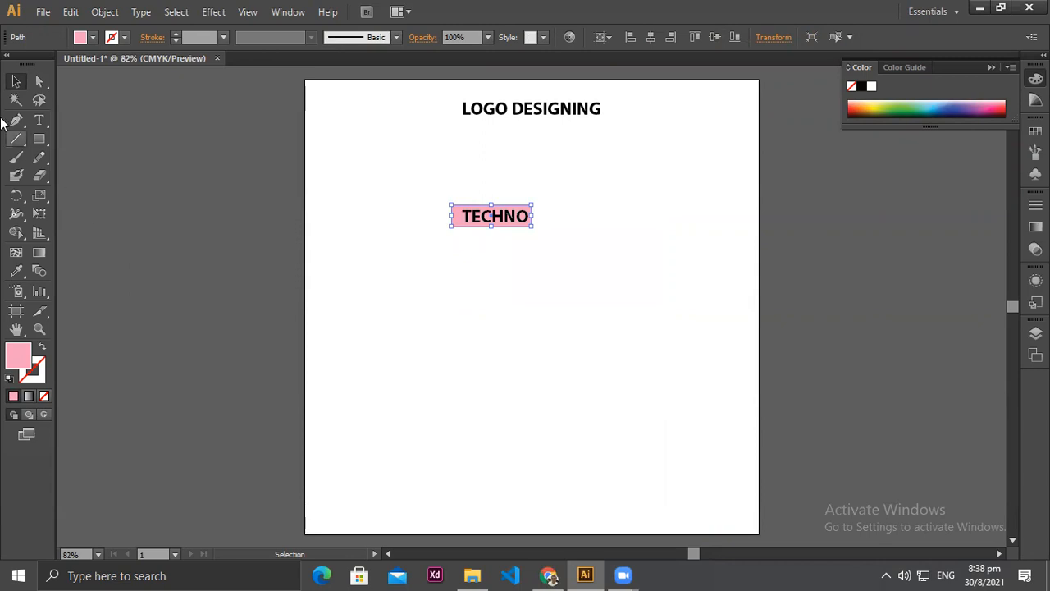
left_click(18, 83)
left_click(188, 216)
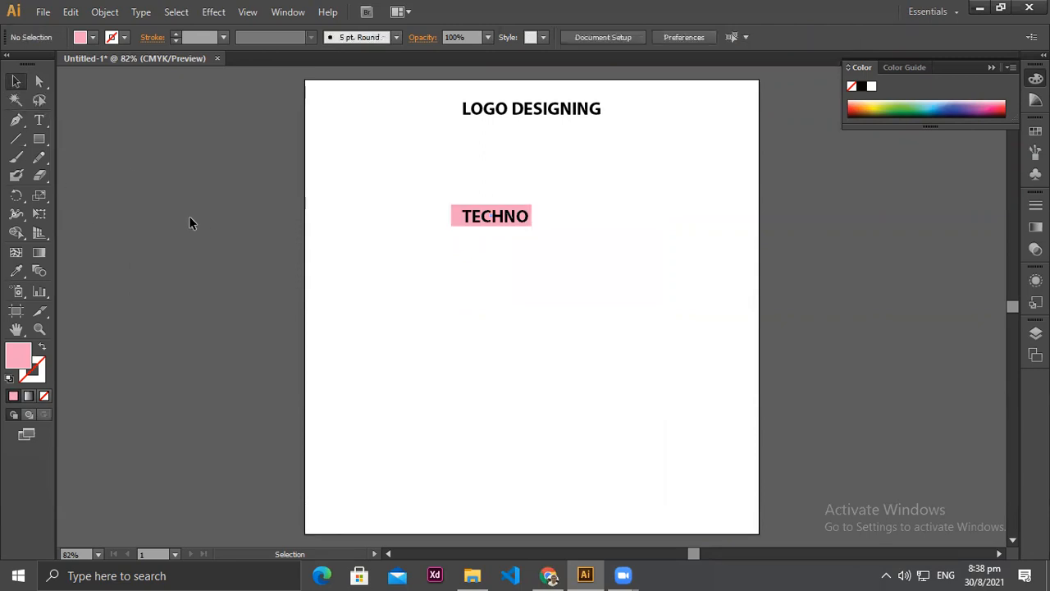
Step: Select the TECHNO text together with its pink rectangle and group them
left_click_drag(430, 174, 542, 250)
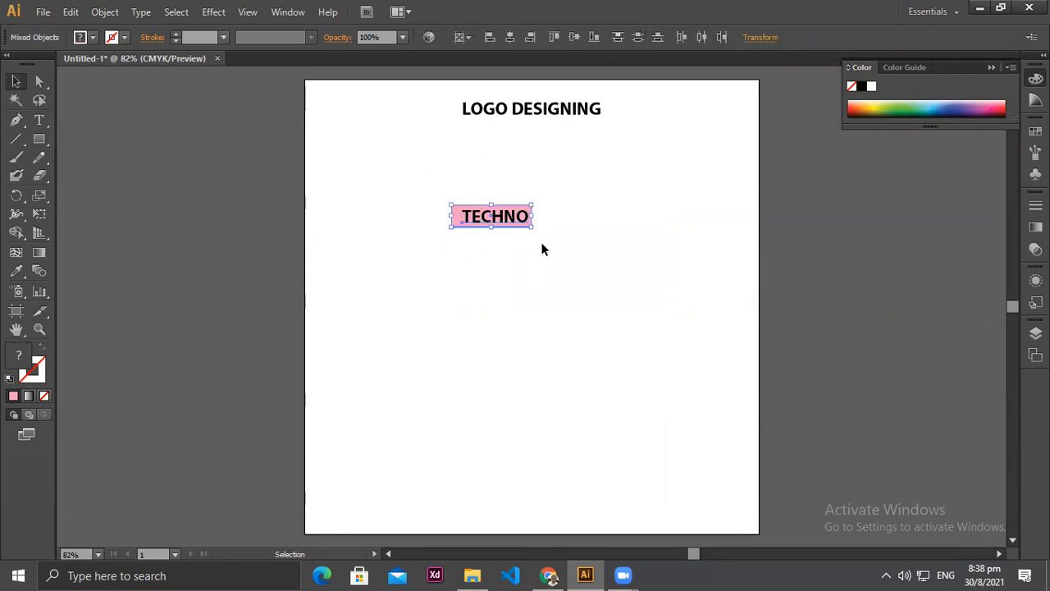
right_click(507, 214)
mouse_move(575, 338)
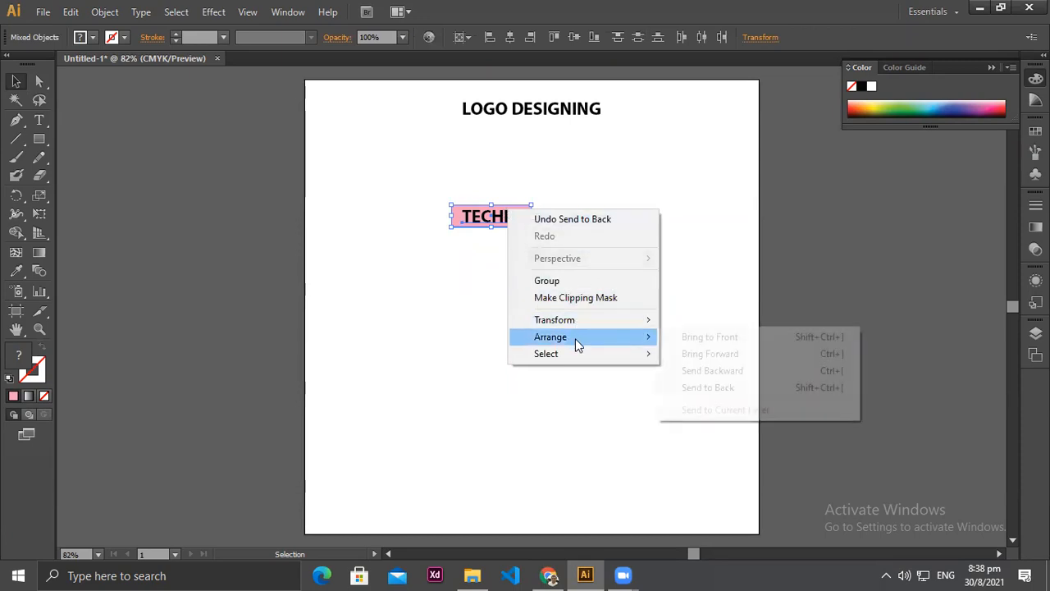
left_click(603, 280)
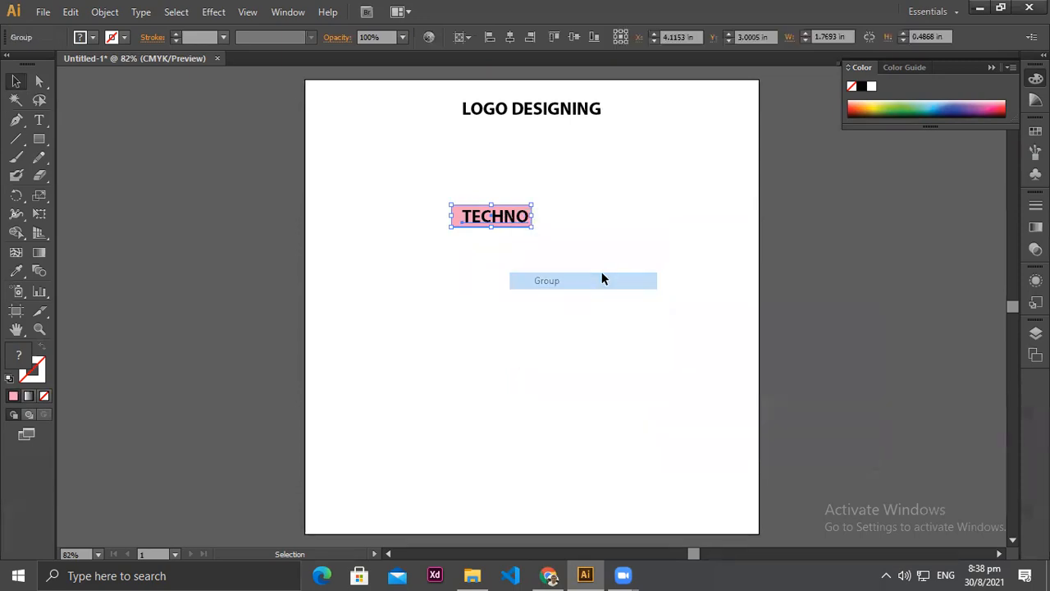
Step: Try moving the grouped TECHNO label sideways across the artboard, and undo the move
left_click(481, 278)
left_click_drag(526, 212, 585, 212)
key("ctrl+z")
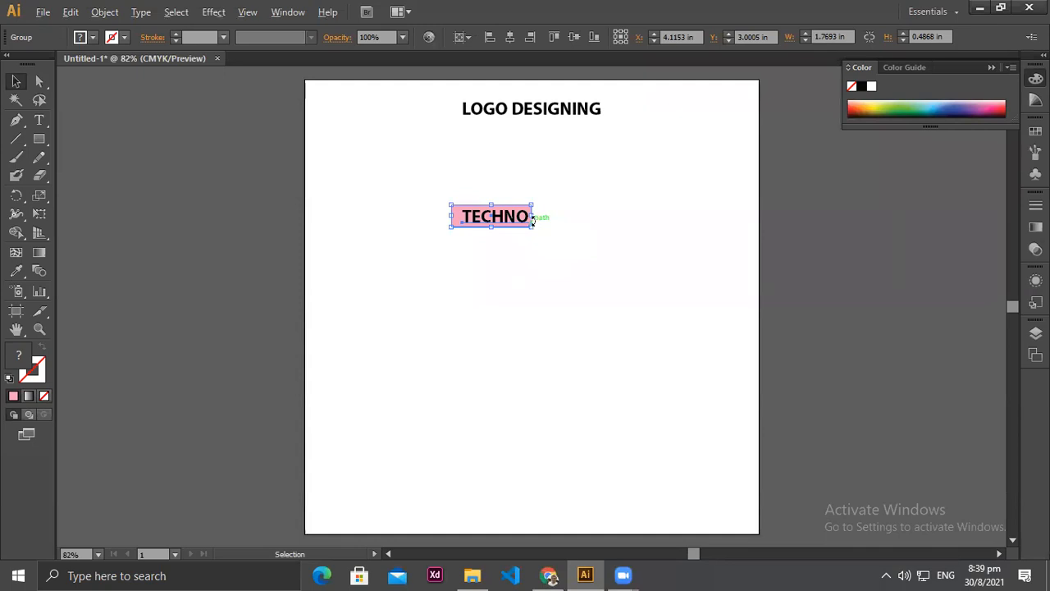
left_click_drag(533, 220, 616, 223)
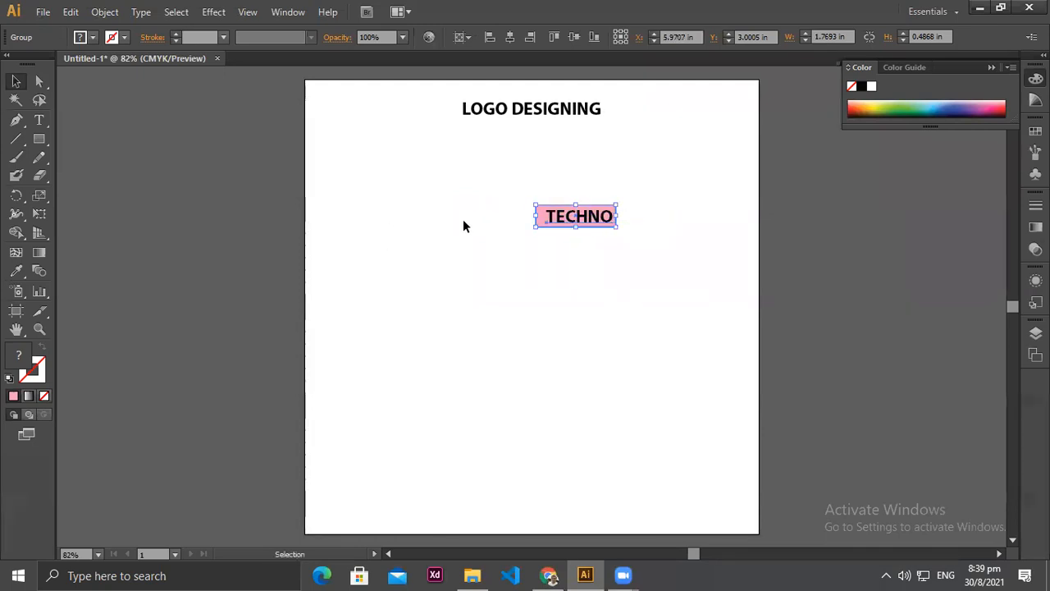
key("ctrl+z")
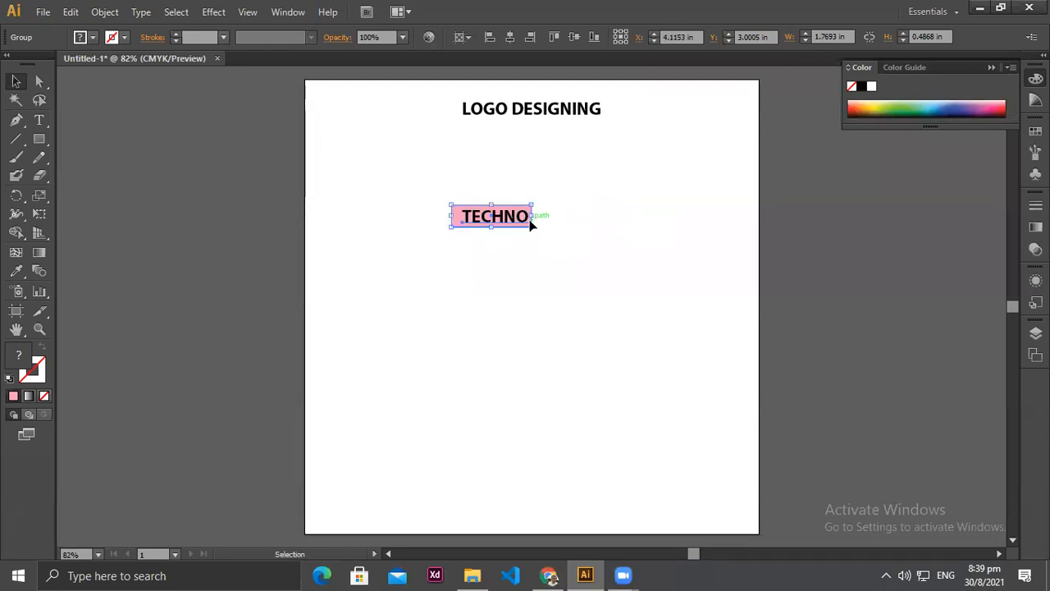
left_click_drag(530, 224, 613, 221)
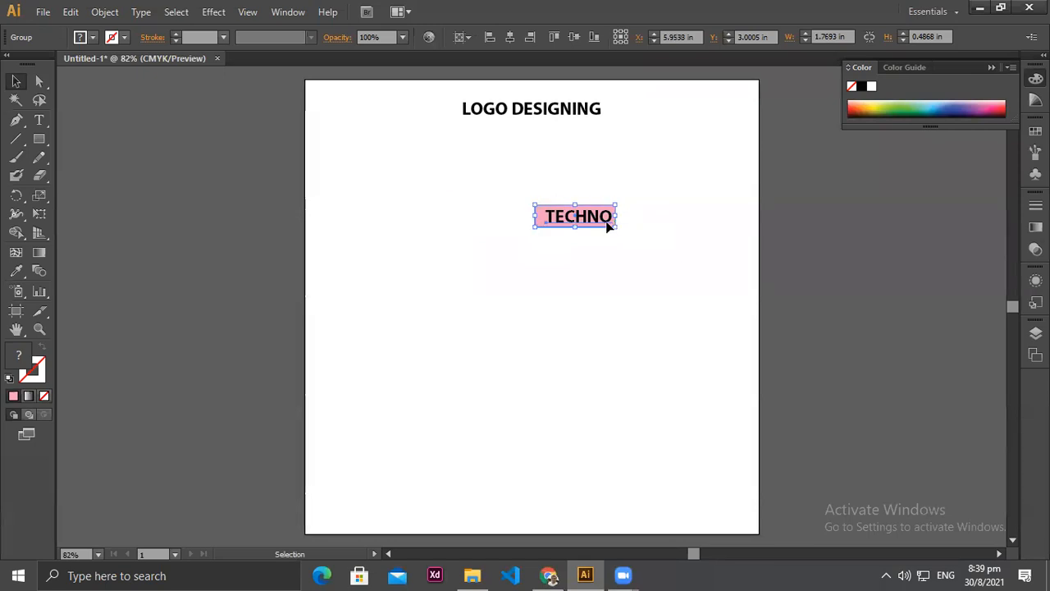
key("ctrl+z")
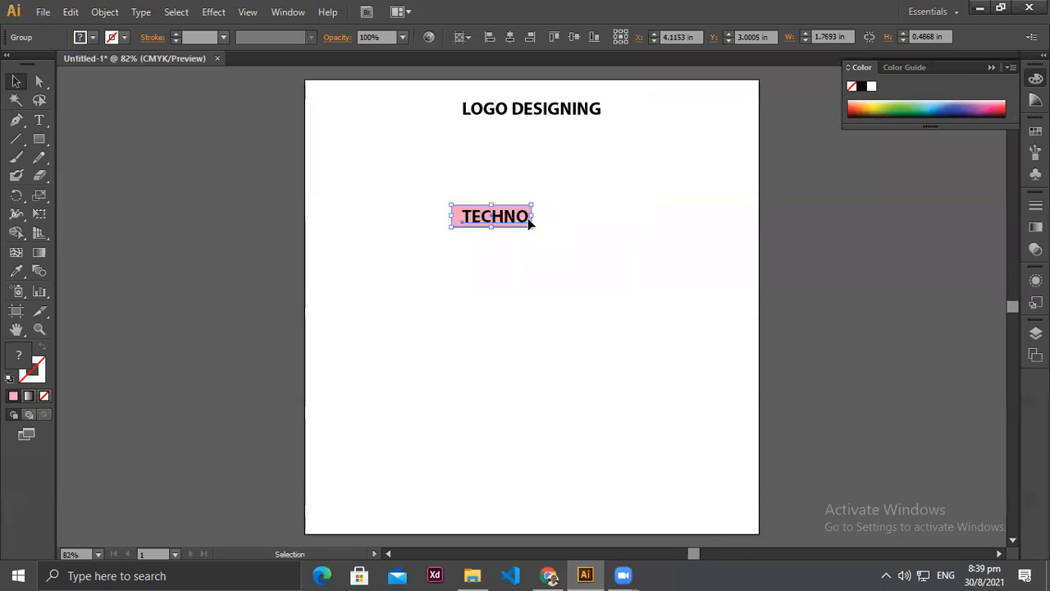
Step: Duplicate the grouped TECHNO label to its right at the same height, and nudge the copy left towards the original
left_click_drag(529, 223, 623, 216)
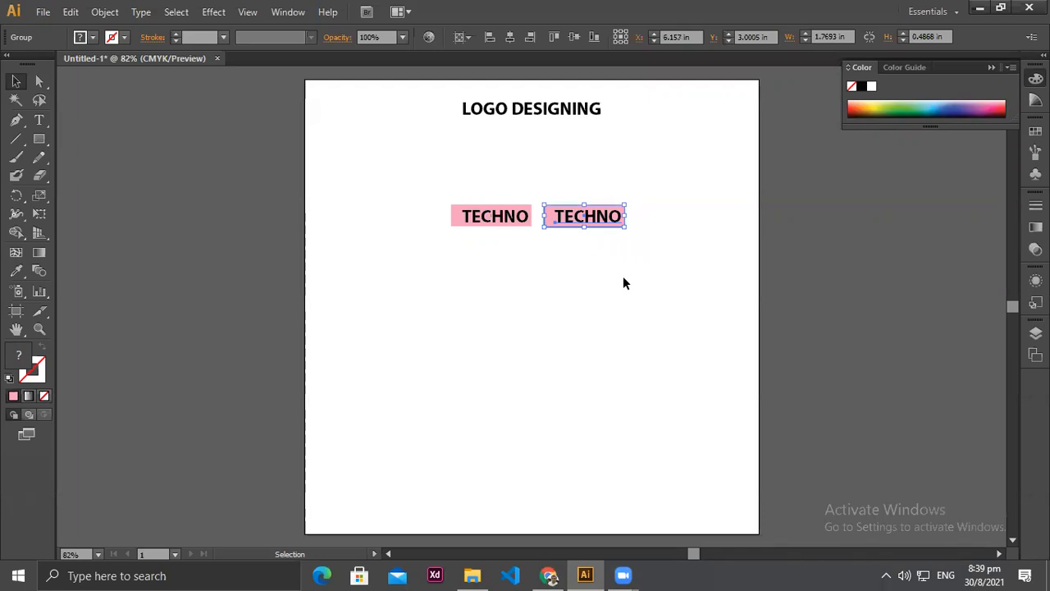
key("Left")
key("Left")
key("Left")
key("Left")
key("Left")
key("Left")
key("Left")
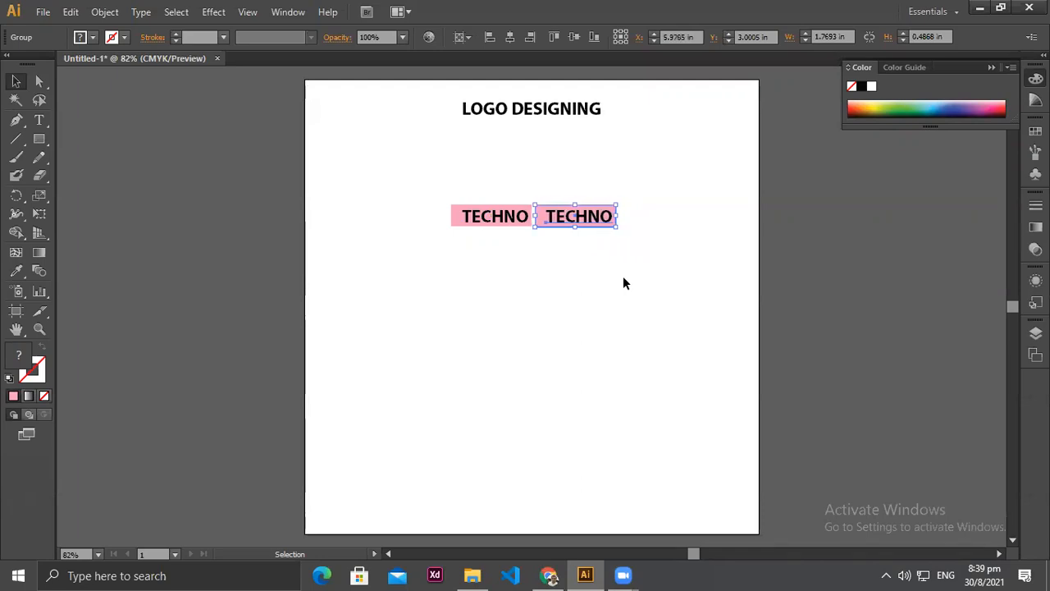
Step: Select the copied TECHNO label and ungroup its text from its pink rectangle
left_click(396, 309)
left_click(574, 215)
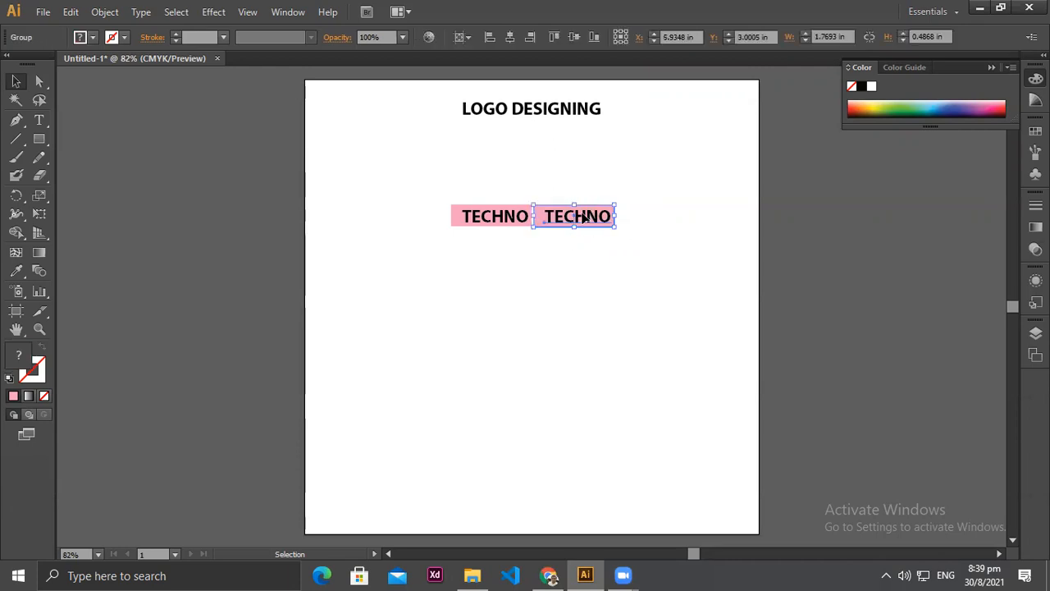
right_click(584, 217)
left_click(645, 303)
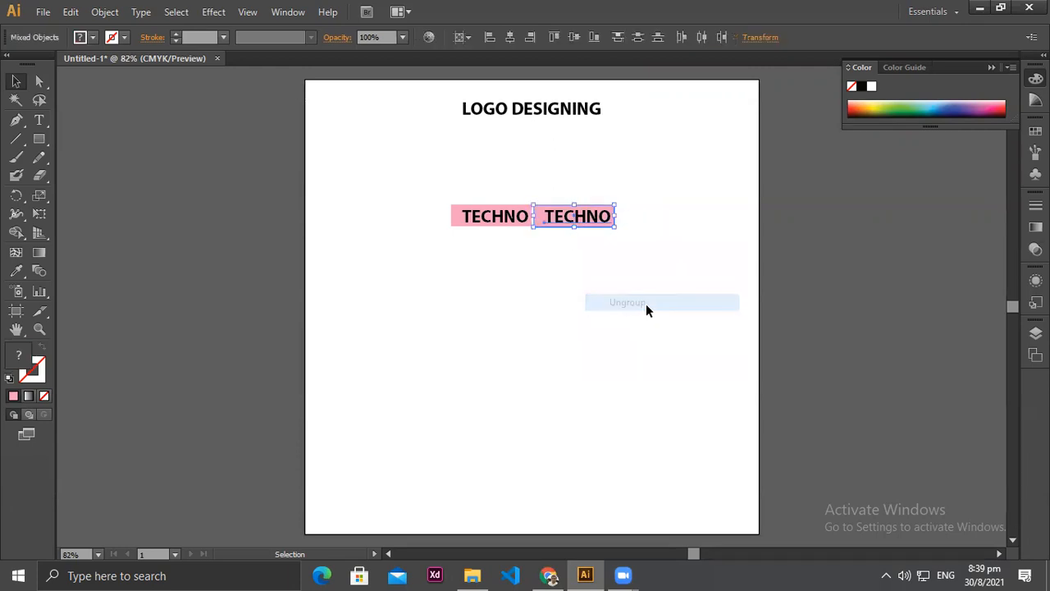
Step: Move the copied TECHNO text straight down out of its rectangle so it stands alone for editing
left_click(38, 120)
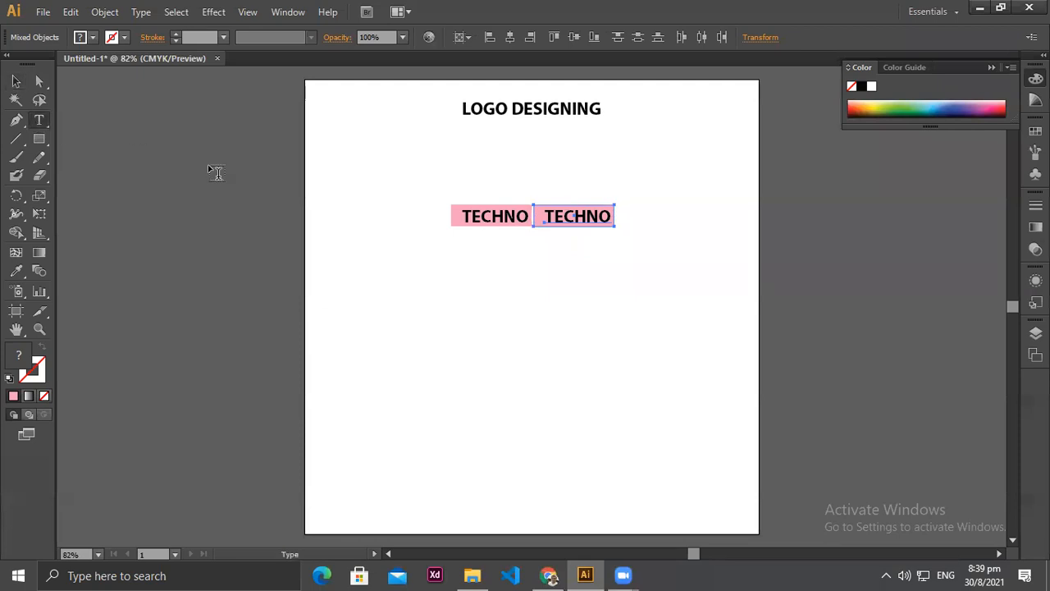
left_click(604, 215)
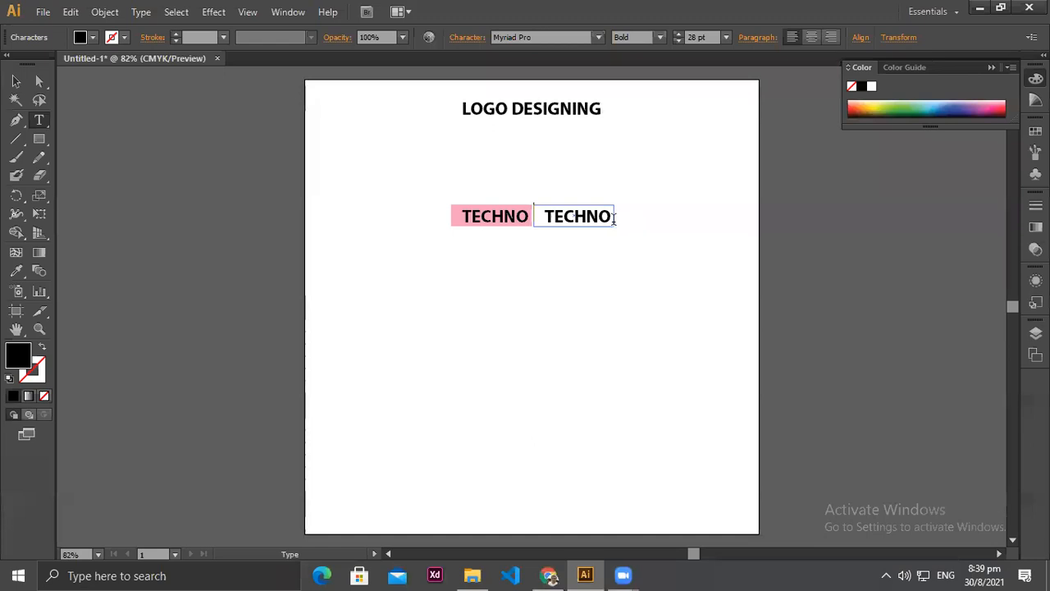
left_click(16, 81)
left_click(326, 251)
left_click_drag(577, 215, 578, 289)
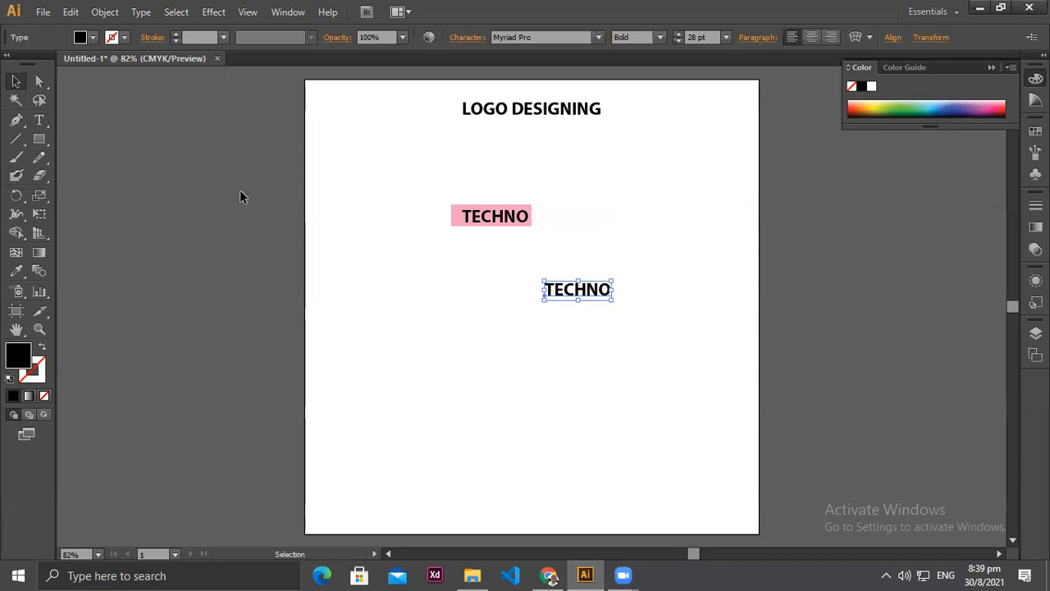
Step: Replace the copied TECHNO text with KIDS and move it back up beside the original TECHNO label
left_click(38, 120)
left_click(612, 290)
key("BackSpace")
key("BackSpace")
key("BackSpace")
key("BackSpace")
type("KIDS")
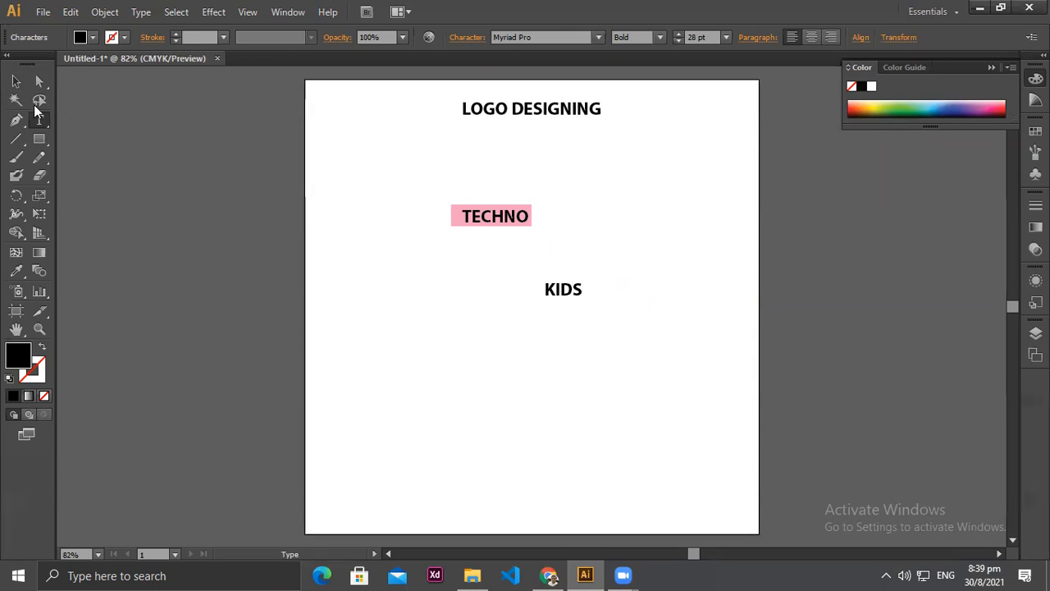
key("Escape")
left_click_drag(558, 289, 552, 213)
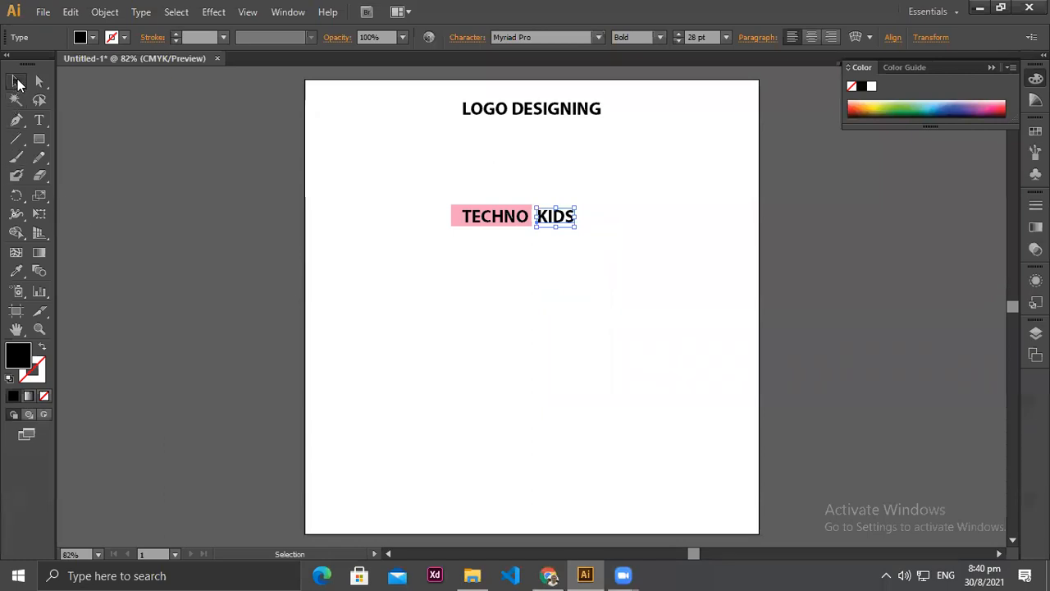
Step: Select the empty rectangle frame around KIDS and set the fill colour to a bright pinkish red
left_click(39, 139)
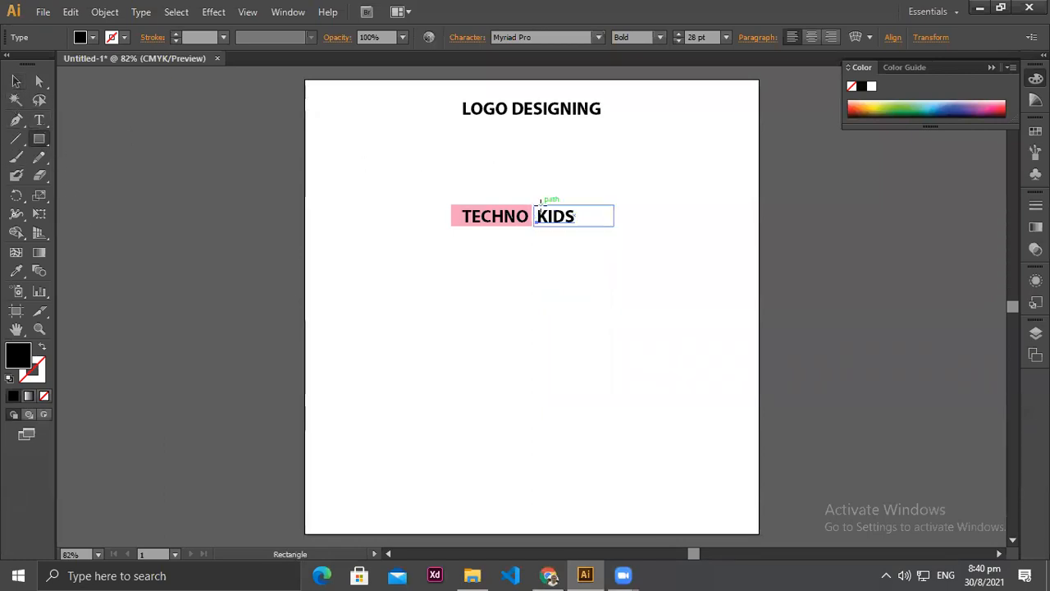
left_click(16, 81)
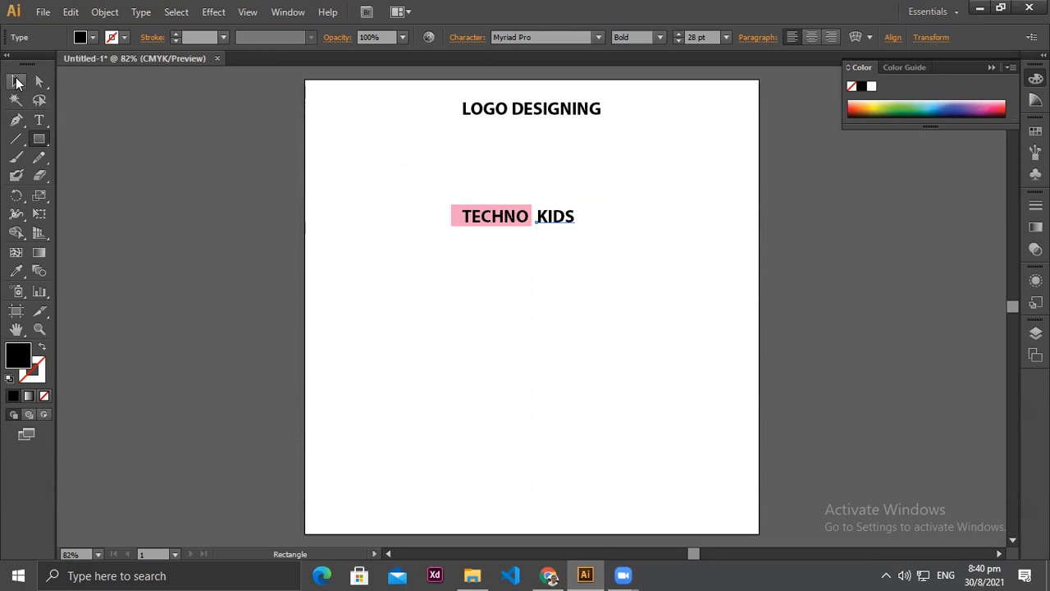
left_click(605, 210)
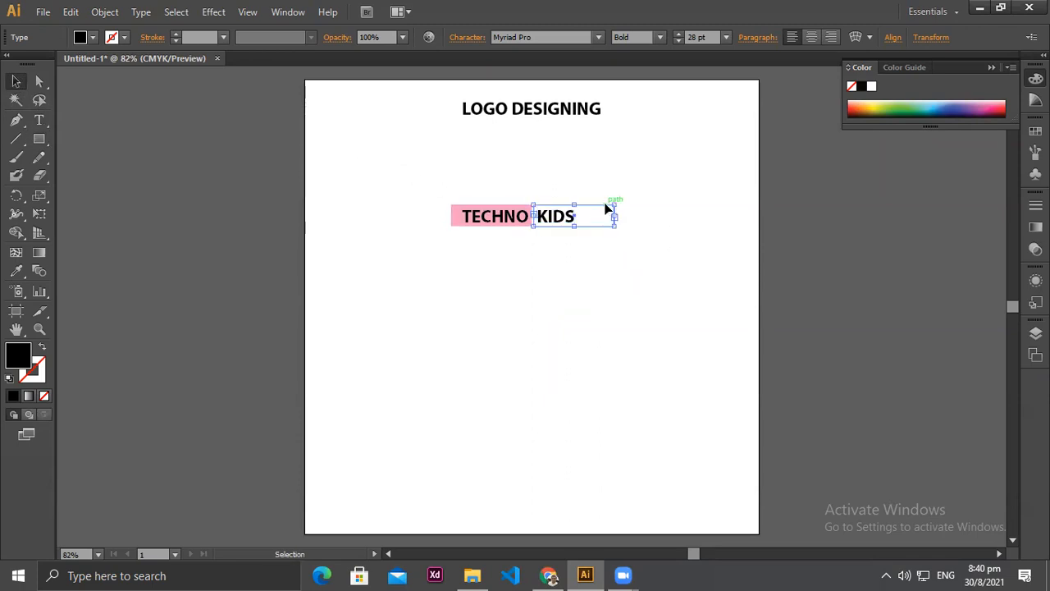
double_click(24, 355)
left_click_drag(450, 207, 510, 193)
left_click(692, 194)
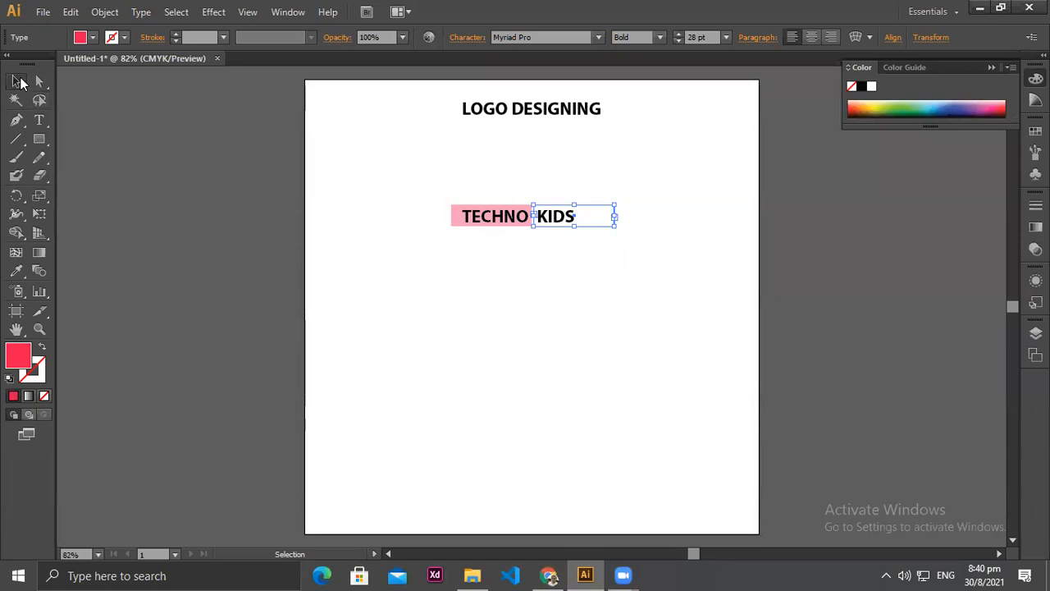
Step: Delete the empty rectangle frame around KIDS, keeping the text
left_click(561, 217)
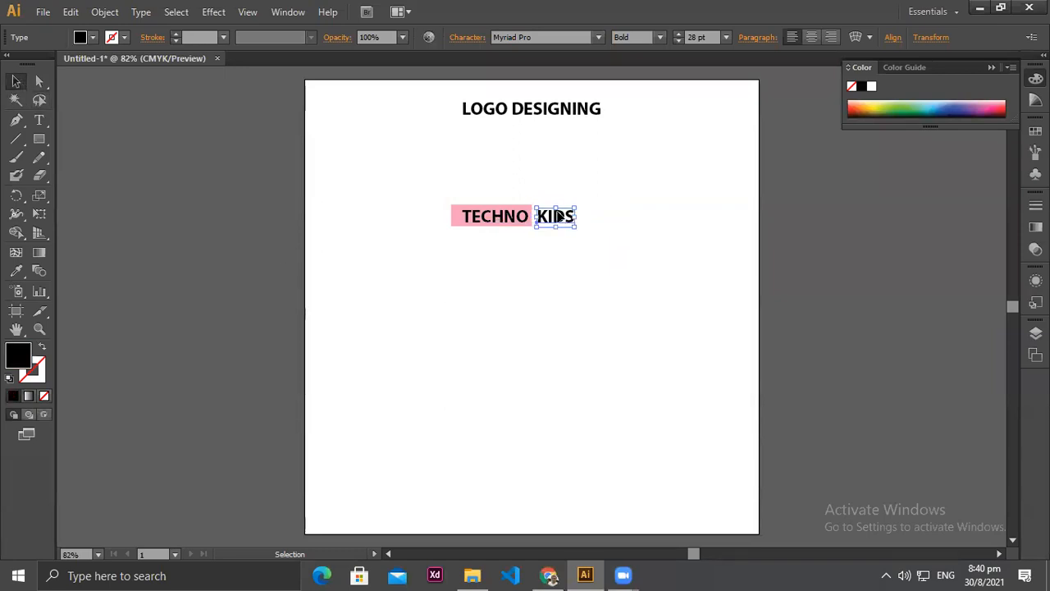
left_click(606, 220)
left_click(605, 228)
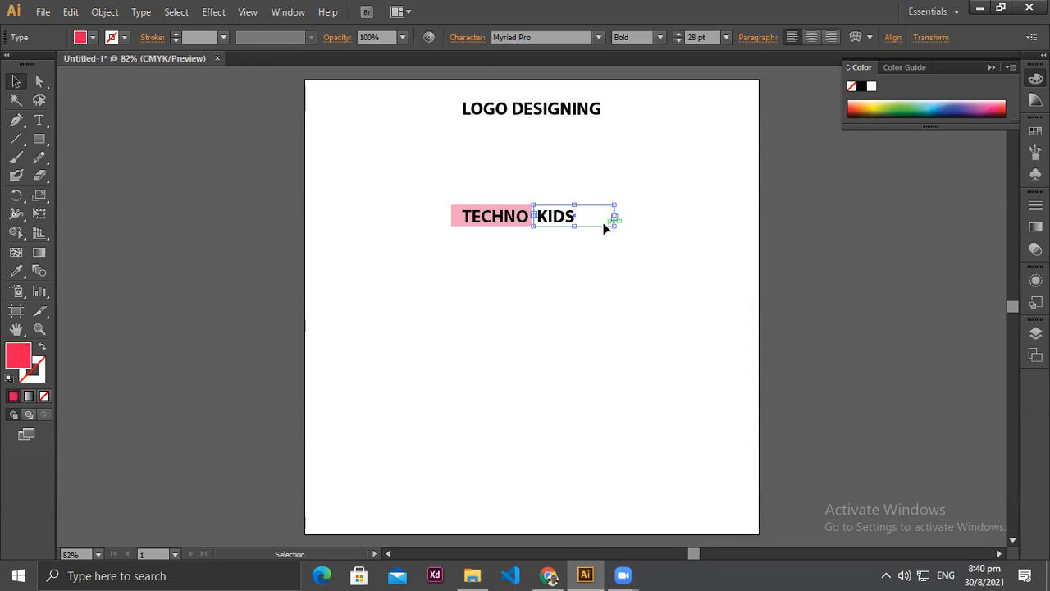
left_click(604, 227)
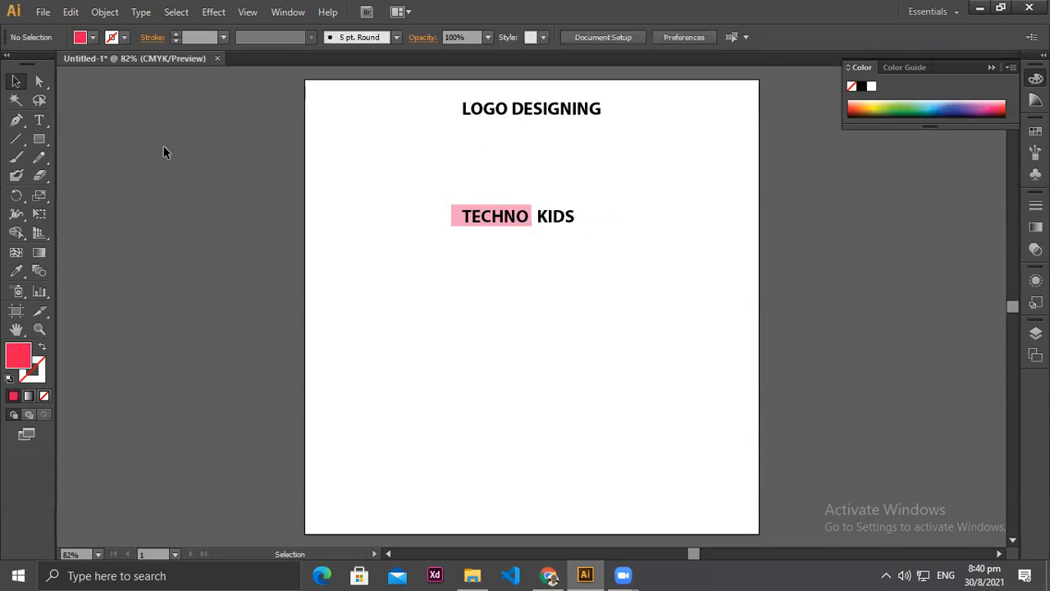
Step: Draw a pinkish-red rectangle over KIDS, as tall as the pink one, and nudge it left next to the TECHNO label
left_click(39, 140)
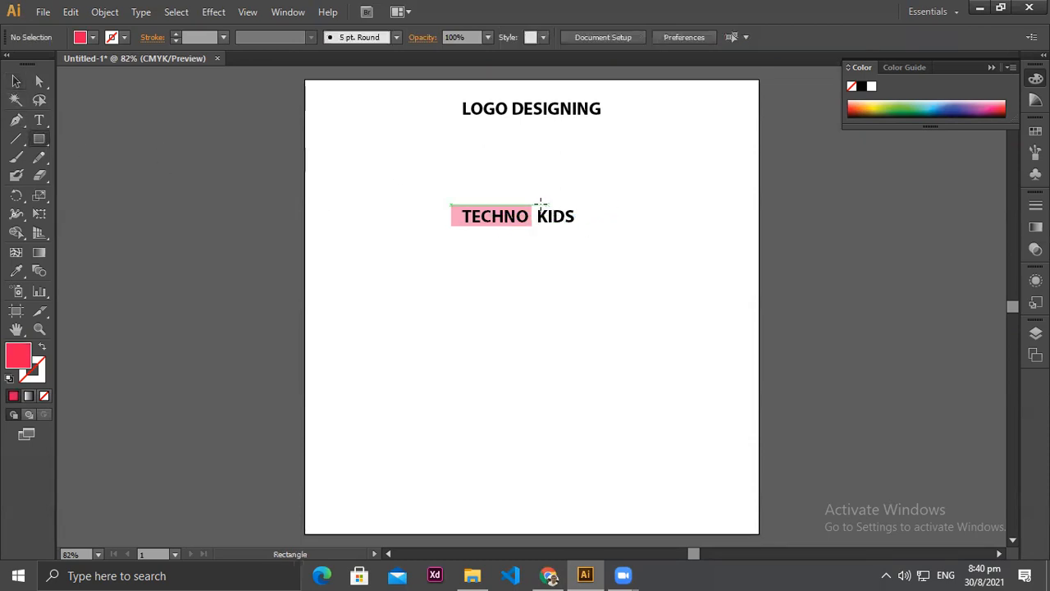
left_click_drag(537, 205, 582, 227)
key("Left")
key("Left")
key("Left")
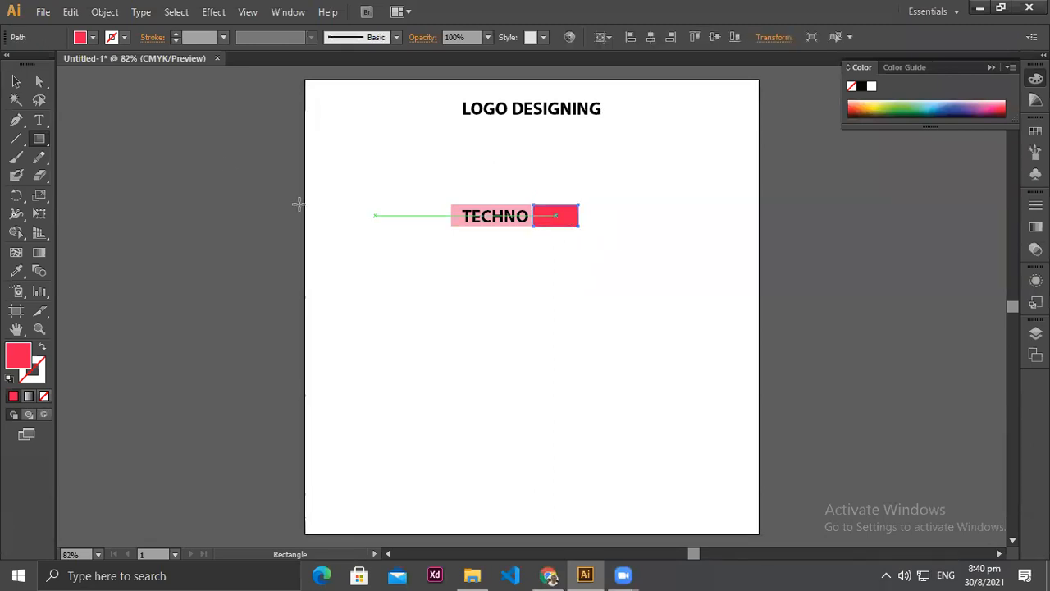
Step: Send the red rectangle to the back, behind the KIDS text, and deselect it
left_click(15, 81)
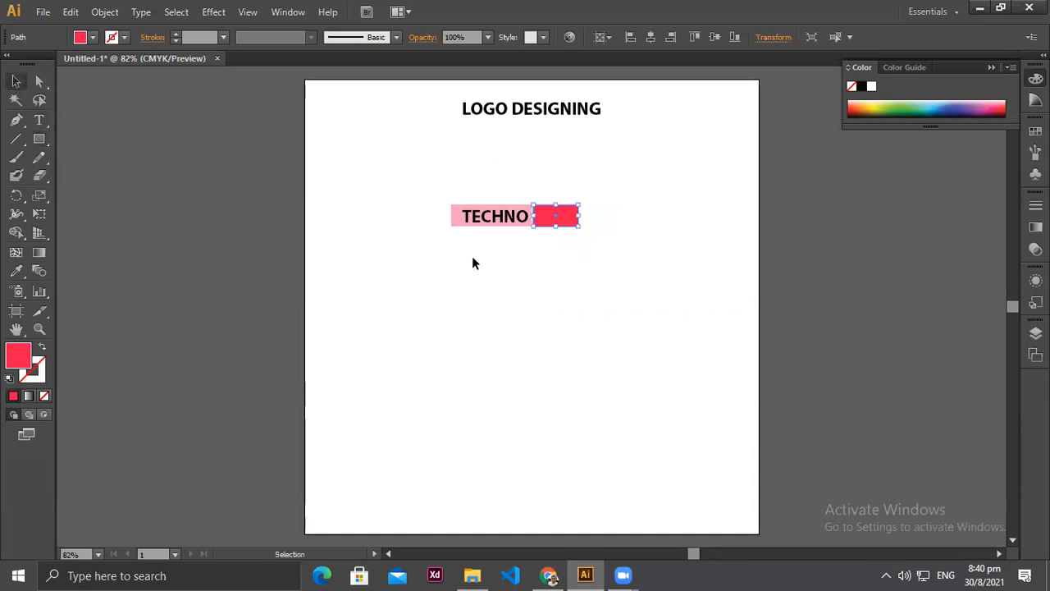
right_click(563, 217)
mouse_move(638, 434)
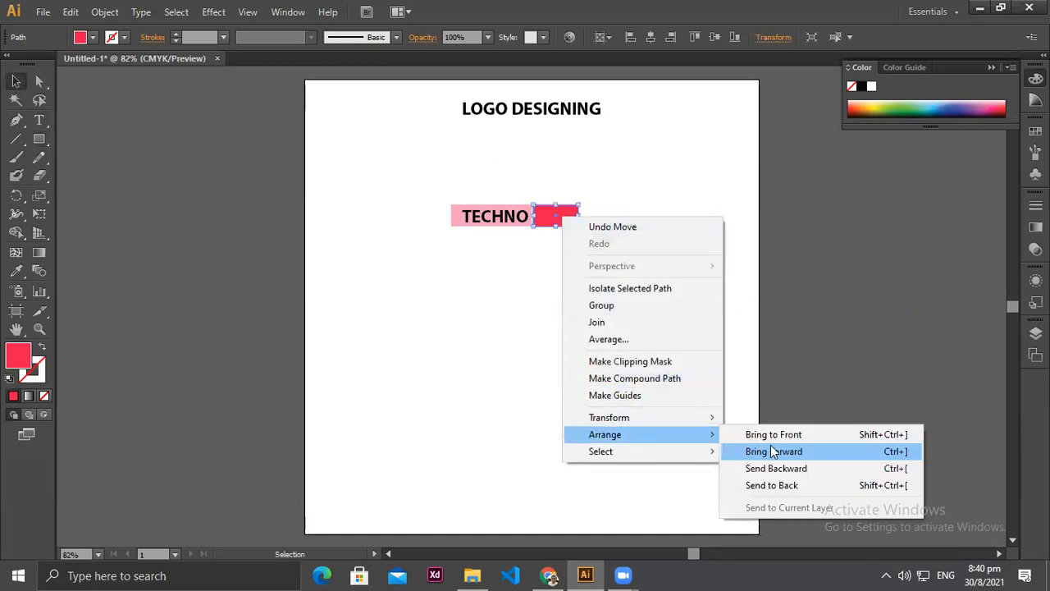
left_click(789, 487)
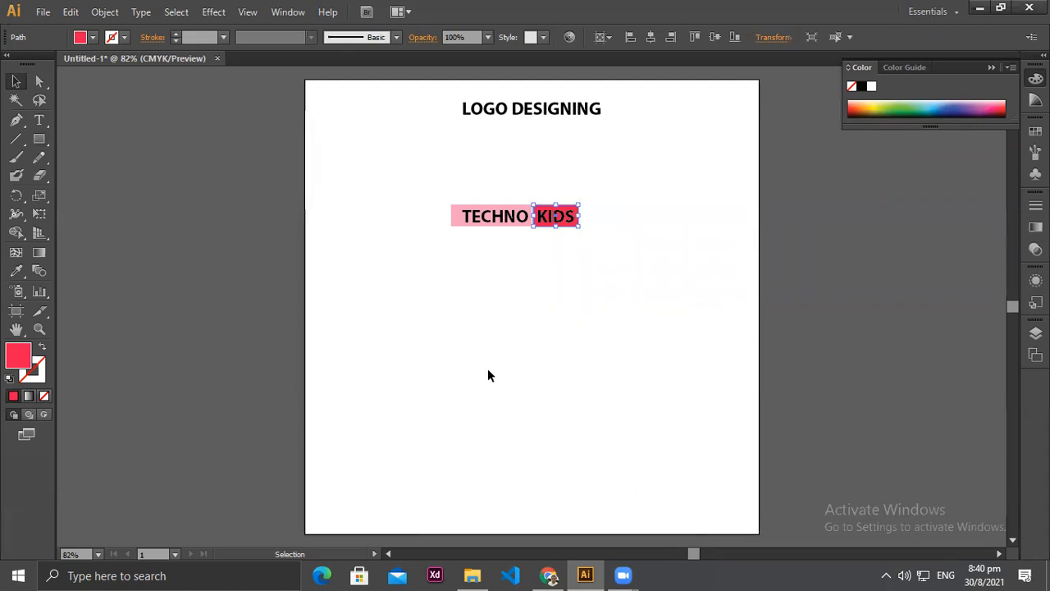
left_click(97, 172)
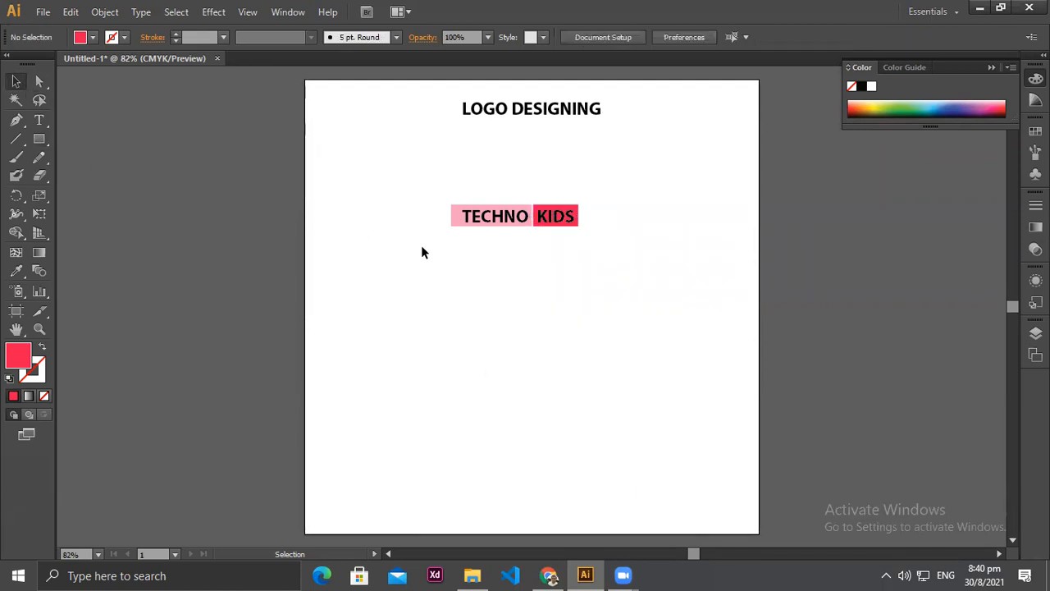
Step: Draw a thin red bar just below the TECHNO and KIDS rectangles, spanning their combined width, and deselect it
left_click(43, 143)
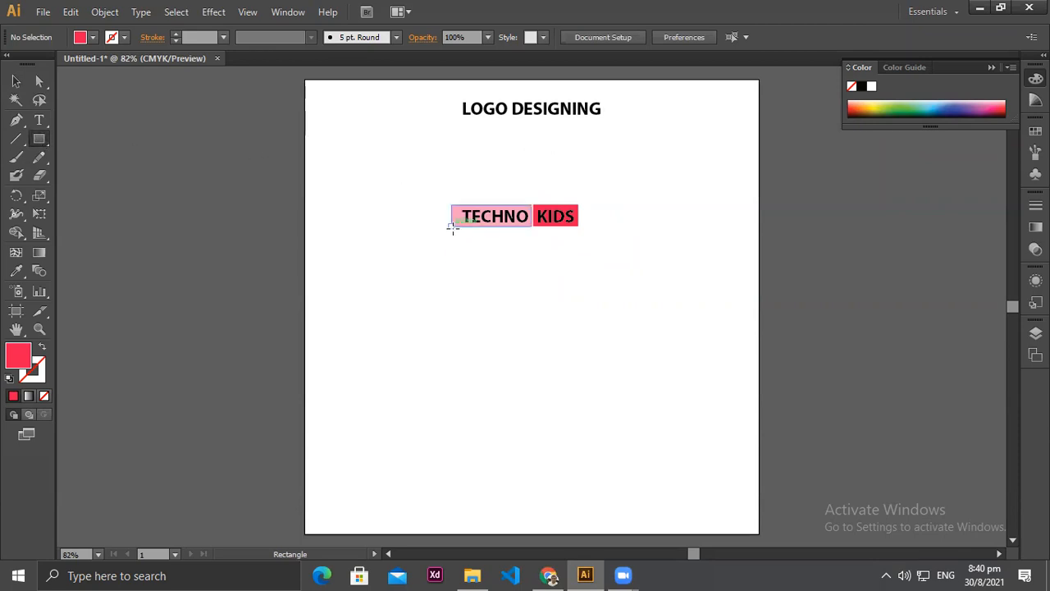
left_click_drag(452, 232, 580, 233)
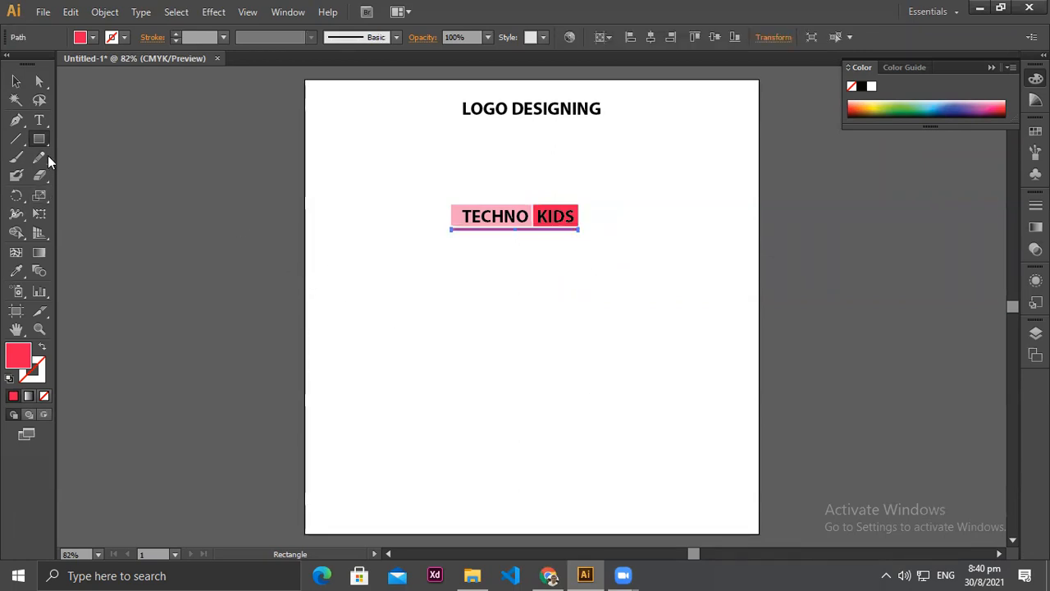
left_click(17, 81)
left_click(175, 163)
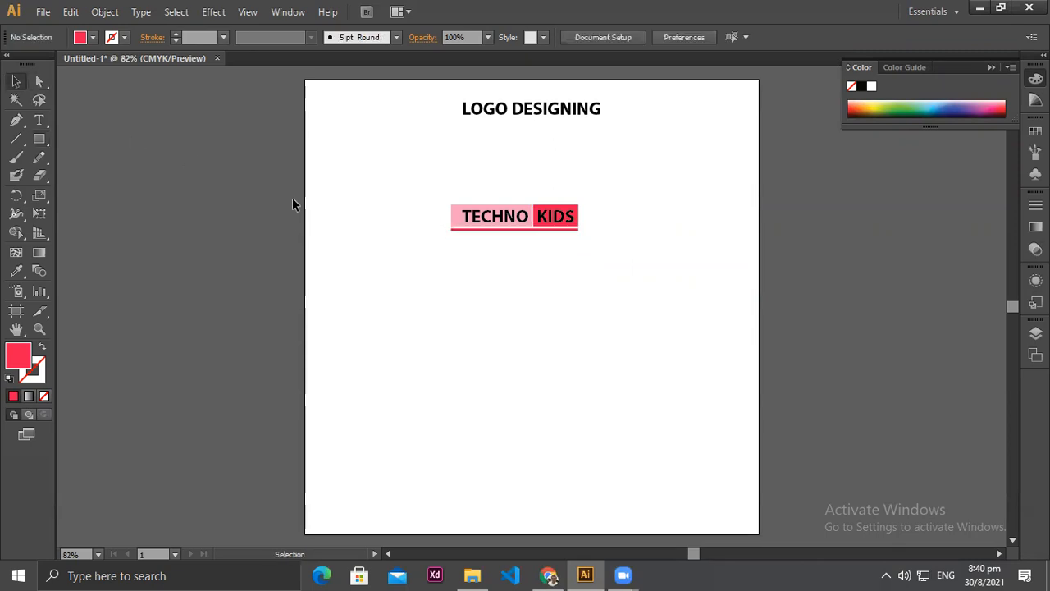
Step: Draw a small red triangle to the right of KIDS with the Polygon tool, reducing the shape to three sides
left_click(39, 140)
left_click_drag(39, 141, 84, 192)
left_click_drag(373, 285, 589, 234)
key("Down")
key("Down")
key("Down")
Step: Reshape the triangle by its anchor points so it points right beside KIDS, and nudge its tip left to about X 6.69 in
left_click(39, 81)
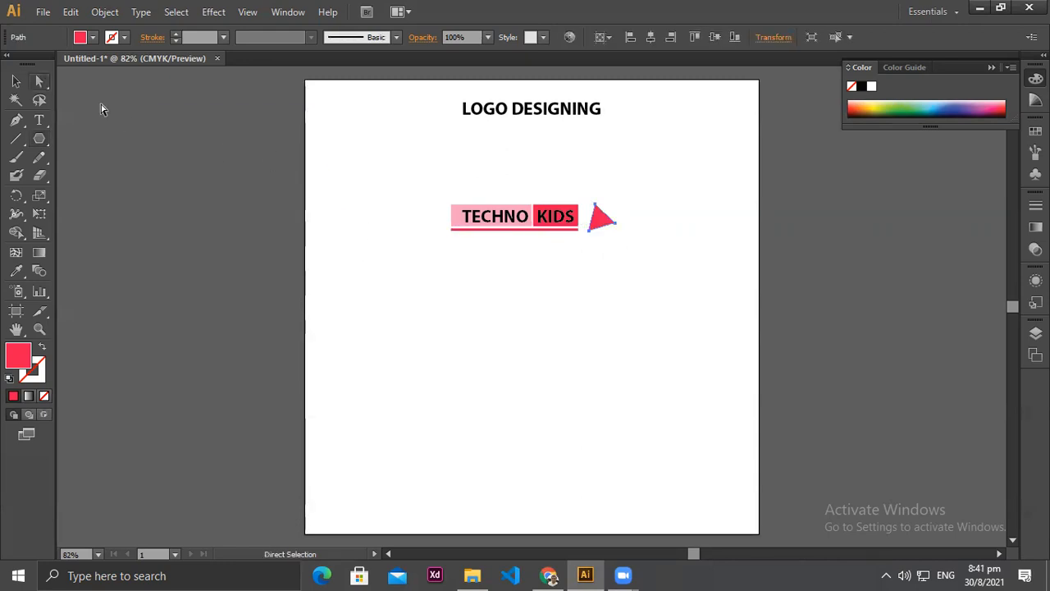
left_click_drag(588, 200, 616, 216)
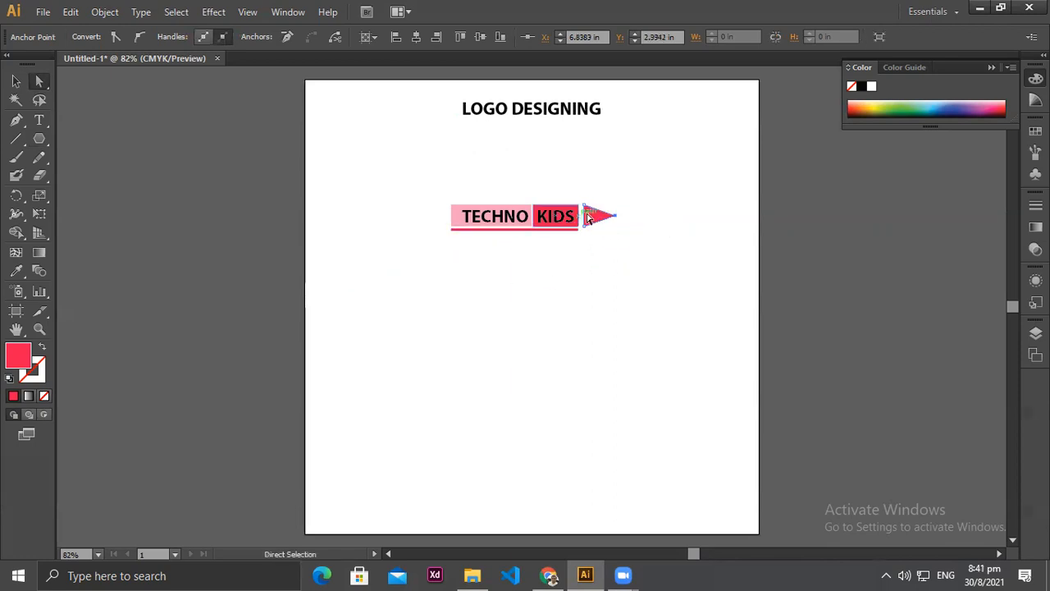
key("Left")
key("Left")
key("Left")
key("Left")
key("Left")
key("Left")
key("Left")
key("Left")
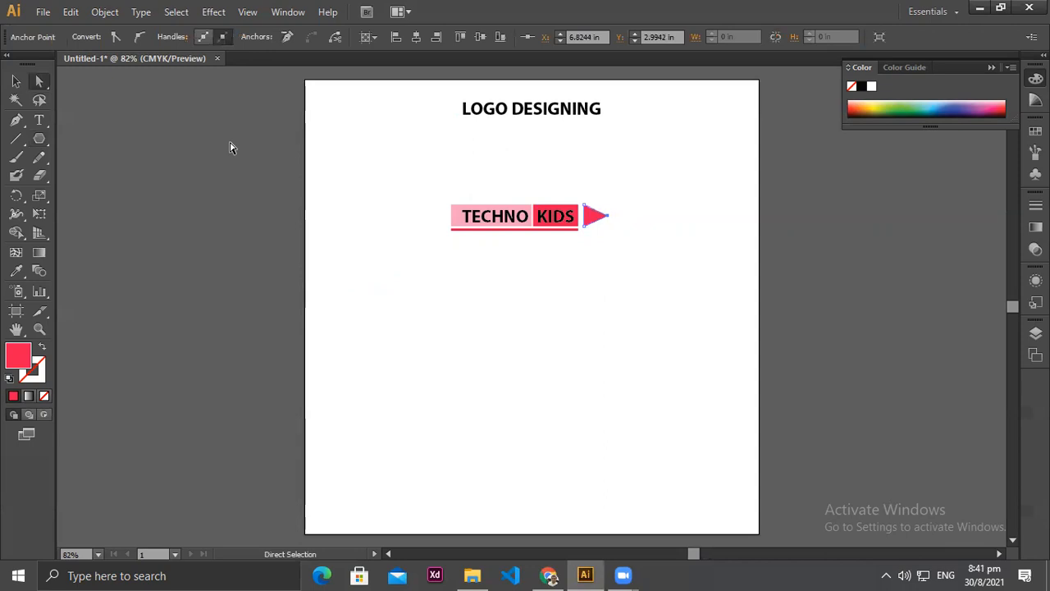
Step: Nudge the triangle's tip slightly further left to X 6.6716 in, deselect to check the shape, and reselect the tip's anchor point
left_click(16, 81)
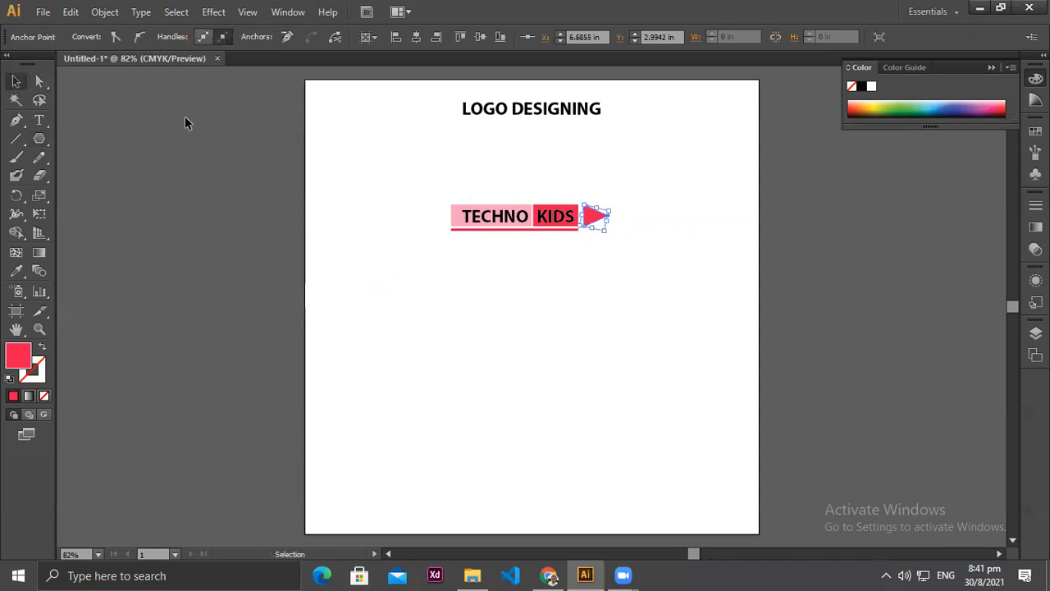
key("Left")
key("Left")
left_click(603, 227)
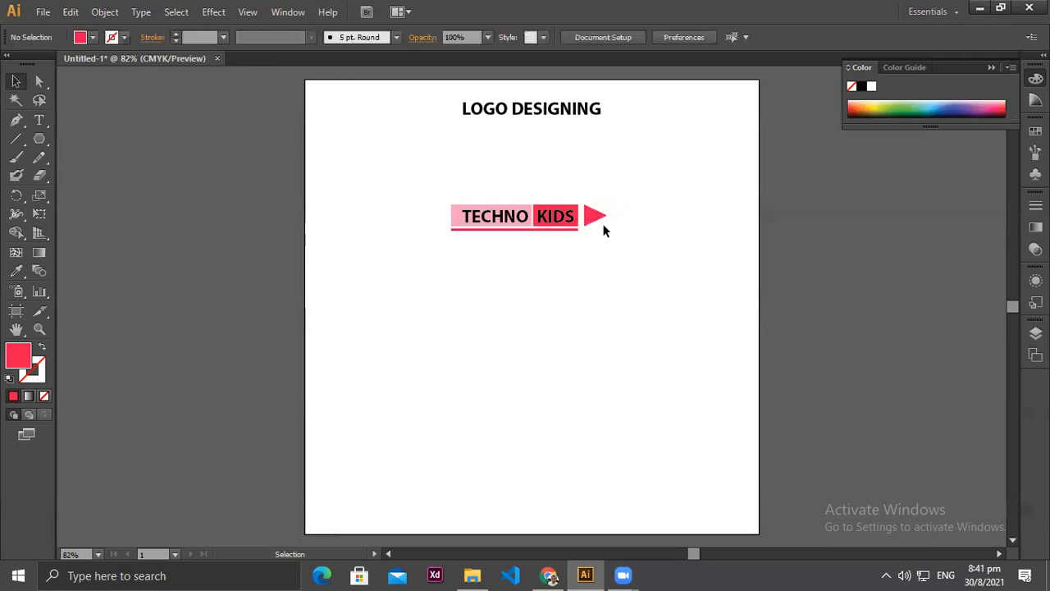
left_click(587, 216)
key("a")
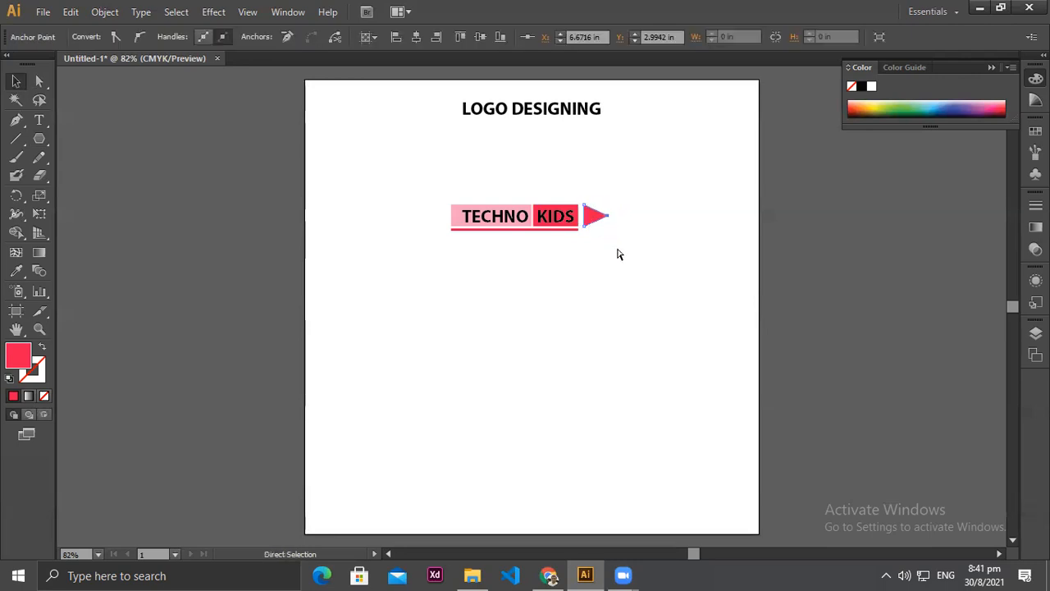
Step: Nudge the whole red triangle left until it sits just beside the KIDS rectangle, and deselect it
key("v")
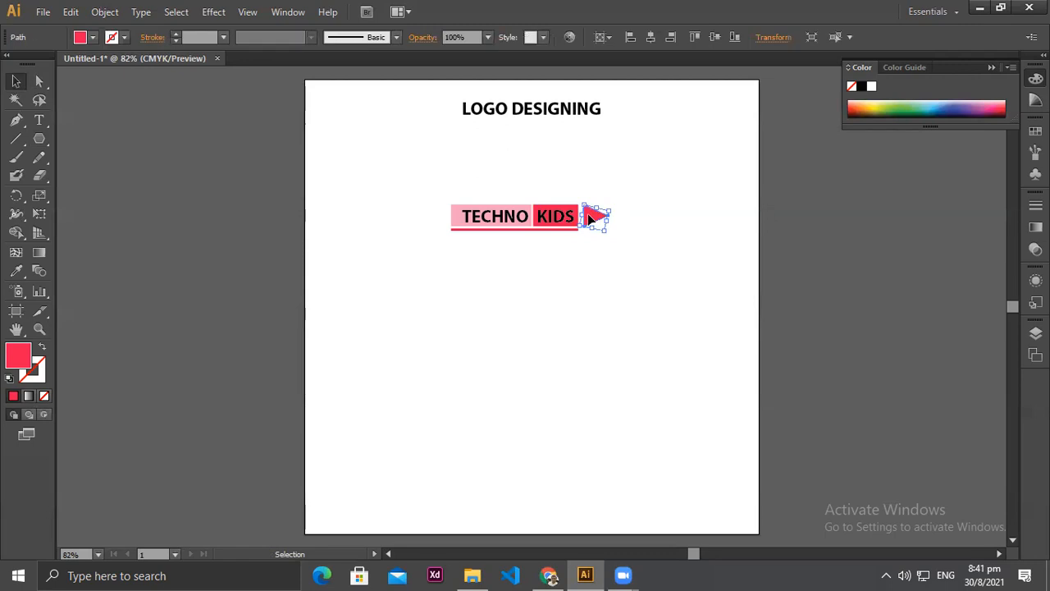
key("Left")
key("Left")
key("Left")
key("Left")
key("Left")
key("Left")
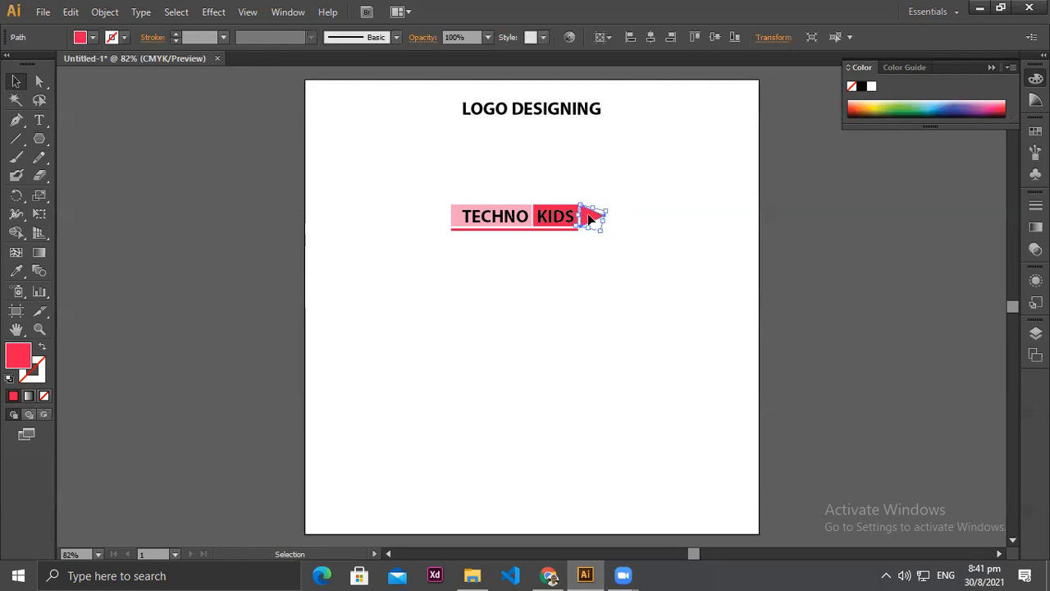
left_click(215, 205)
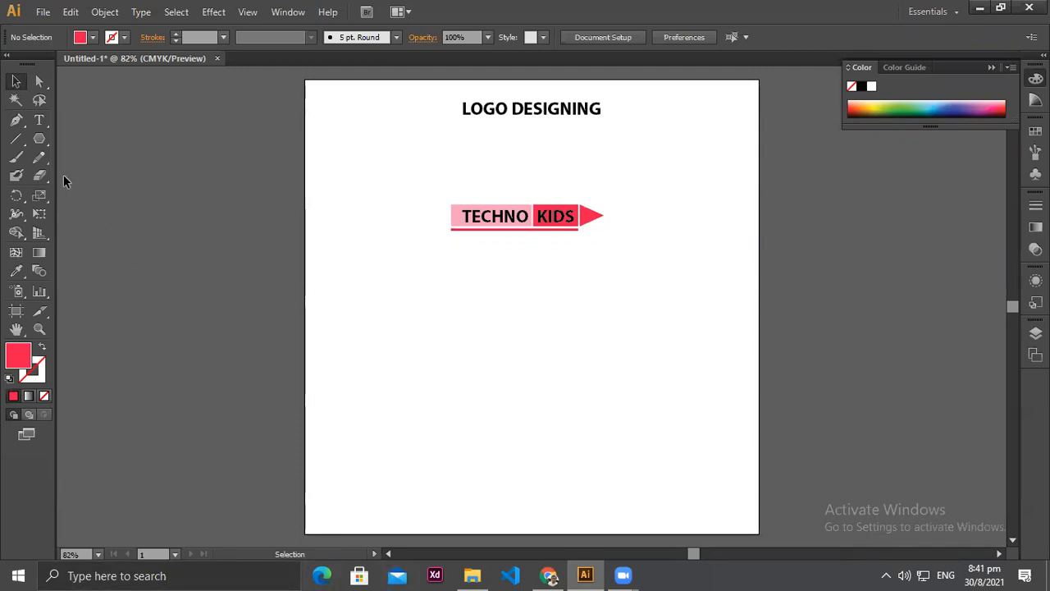
left_click(41, 139)
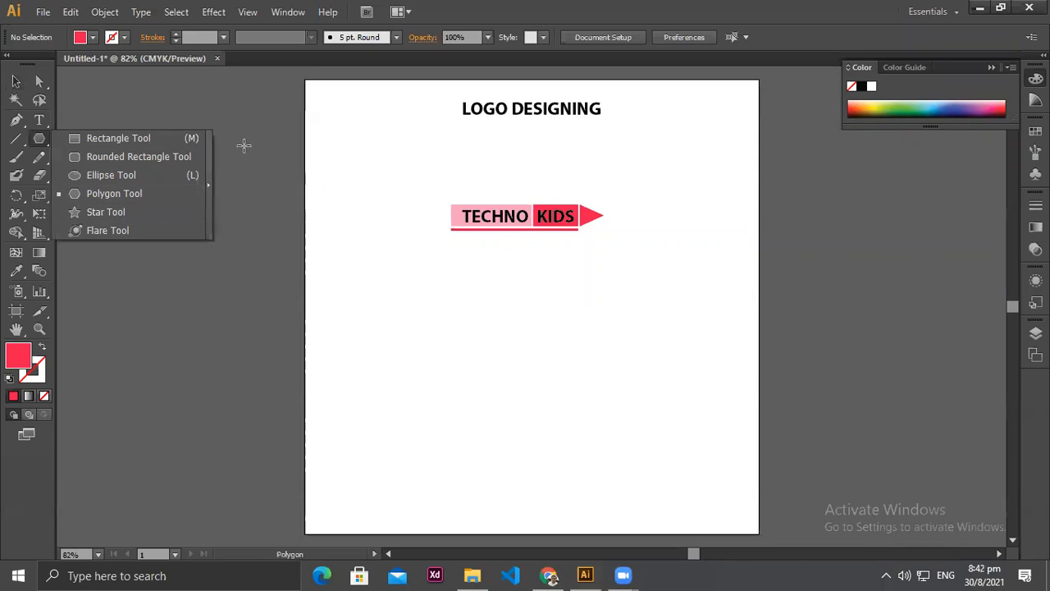
left_click(269, 118)
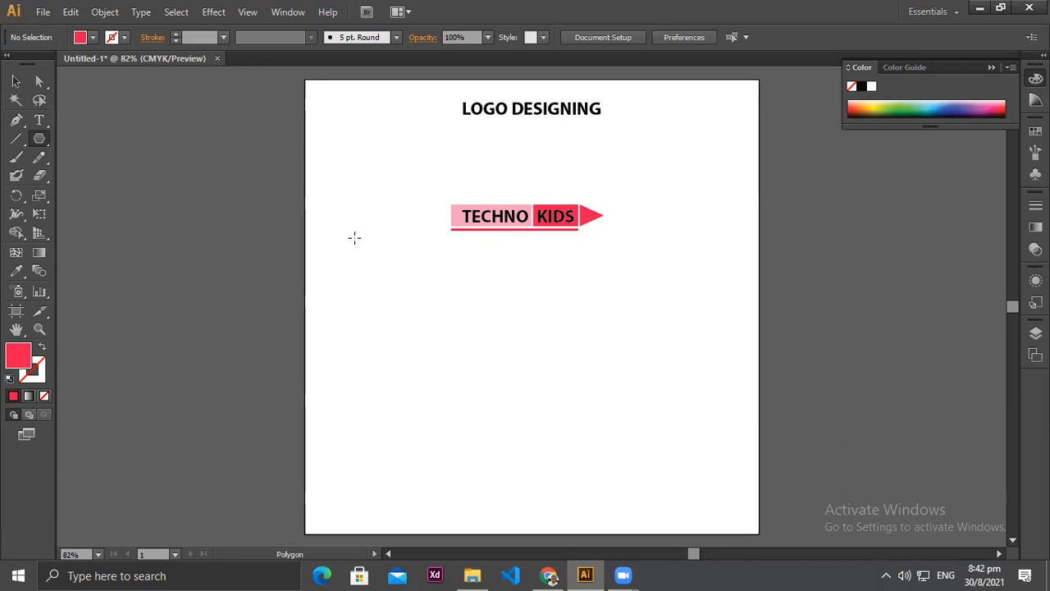
left_click(16, 82)
left_click_drag(366, 145, 620, 300)
left_click(473, 298)
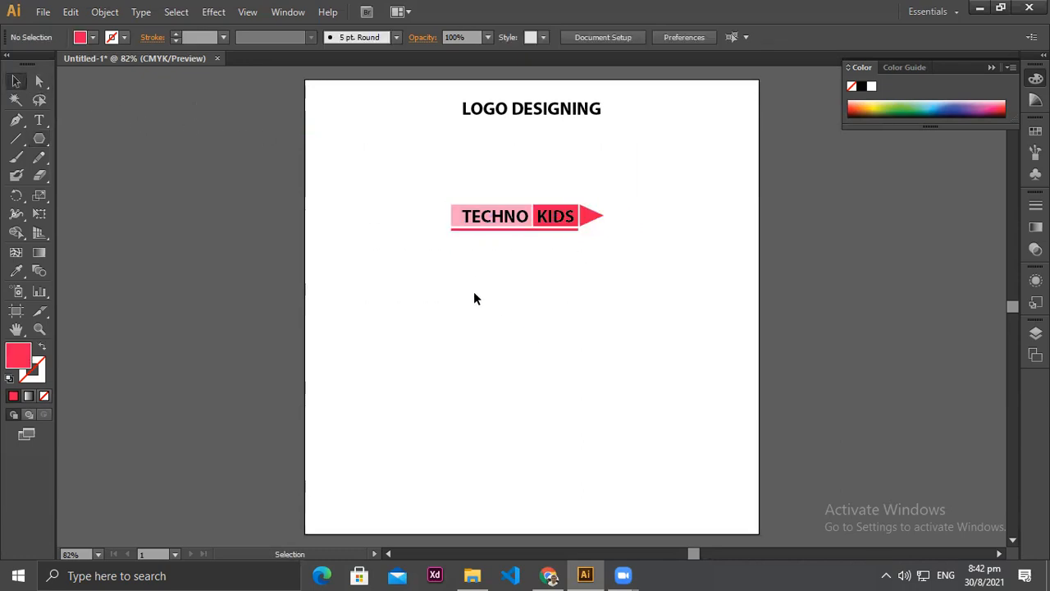
left_click(40, 140)
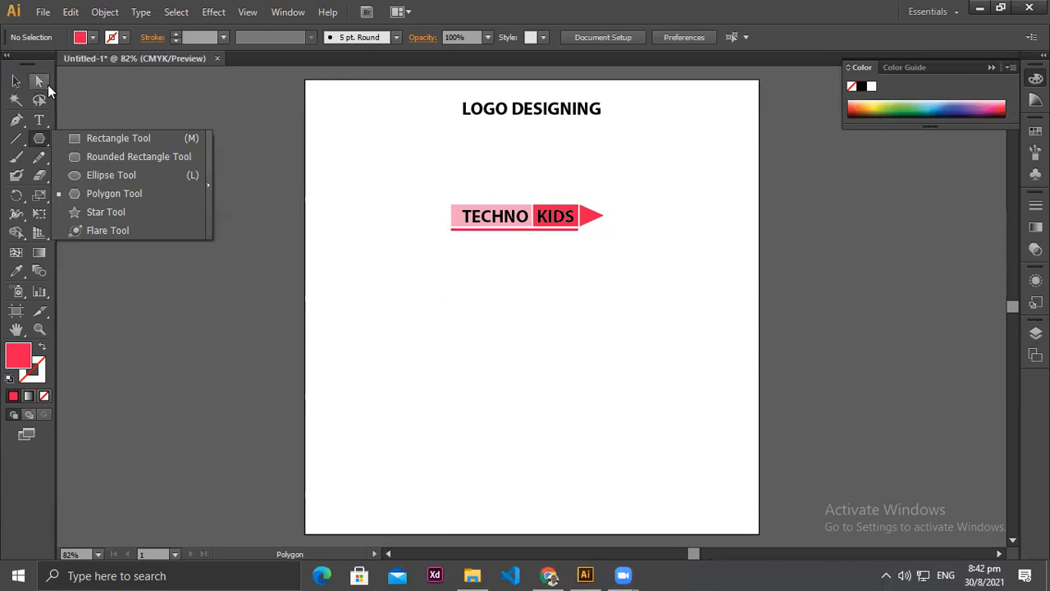
left_click(129, 85)
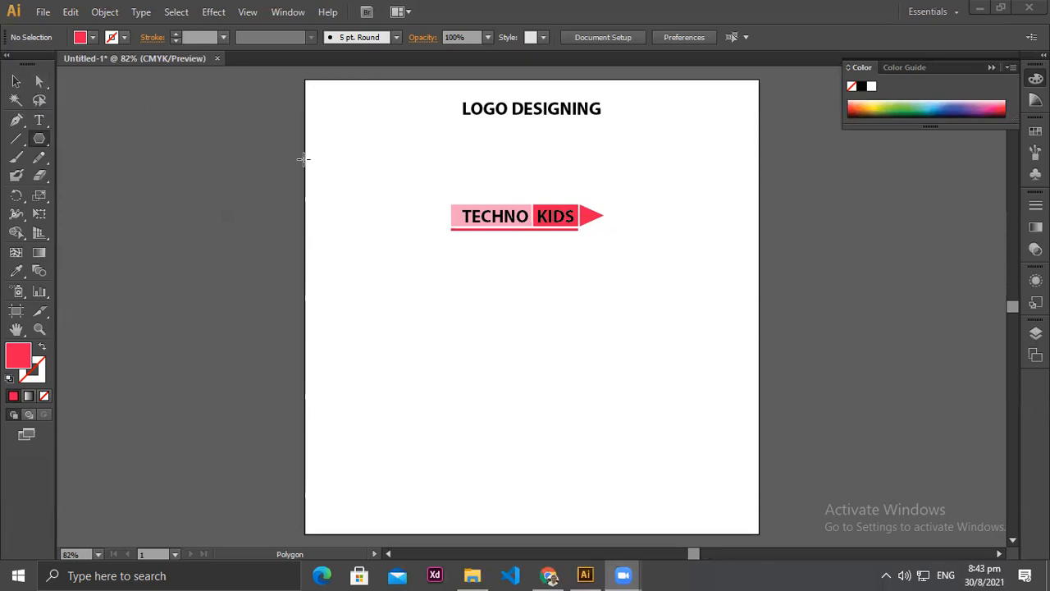
left_click(402, 301)
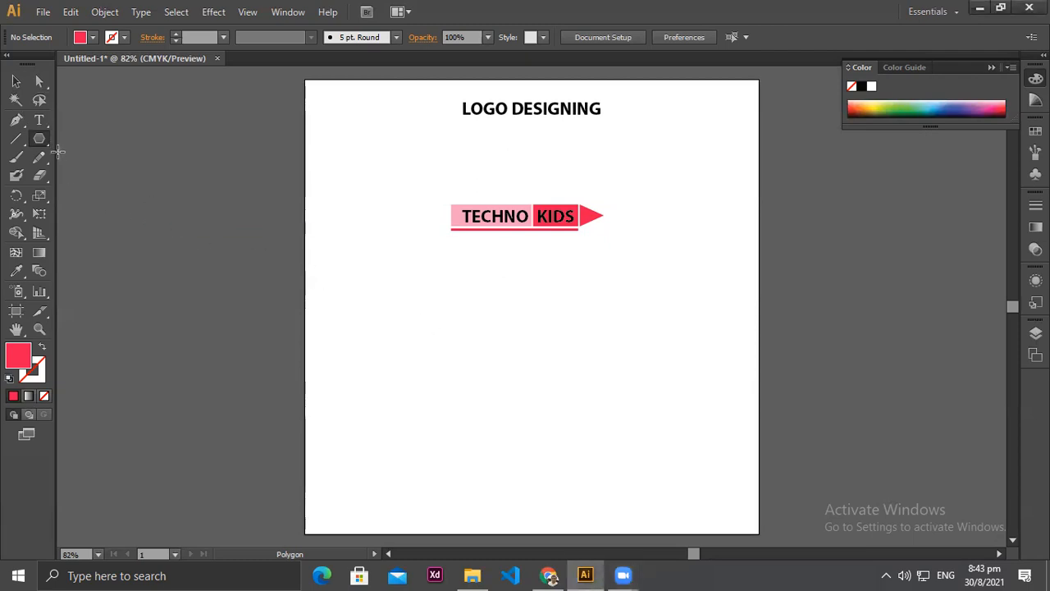
Step: Try out a polygon about 3.83 in wide below the logo, varying its number of sides, and undo it
left_click_drag(374, 286, 460, 372)
key("Up")
key("Up")
key("Up")
key("Up")
key("Up")
key("Up")
key("Up")
key("Down")
key("Down")
key("Down")
key("Down")
key("Down")
key("Down")
key("Down")
key("Up")
key("Up")
key("Up")
key("Up")
key("Down")
key("Down")
key("Down")
key("shift")
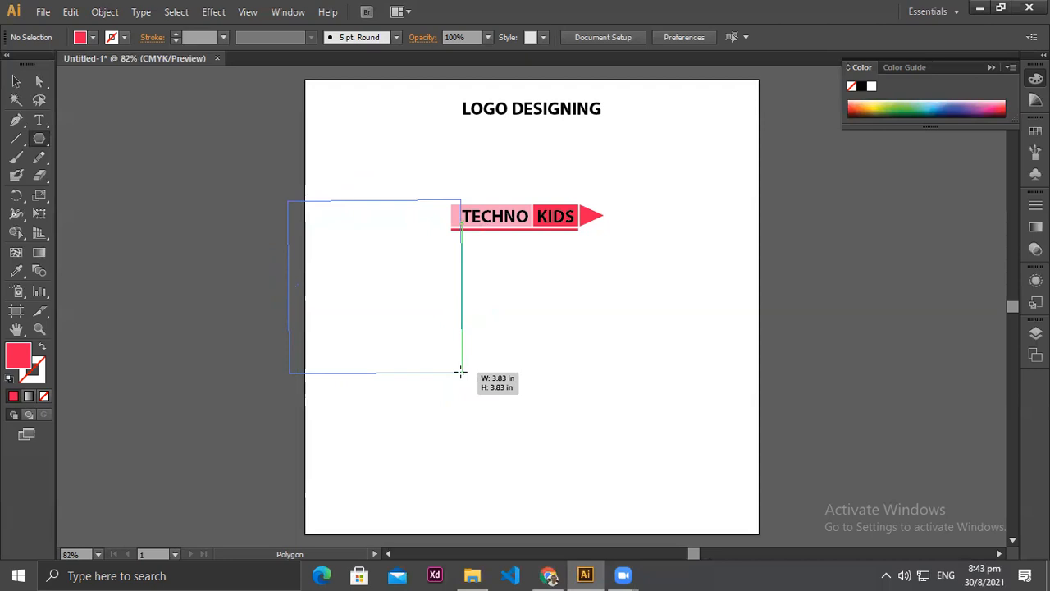
left_click_drag(460, 373, 461, 372)
key("ctrl+z")
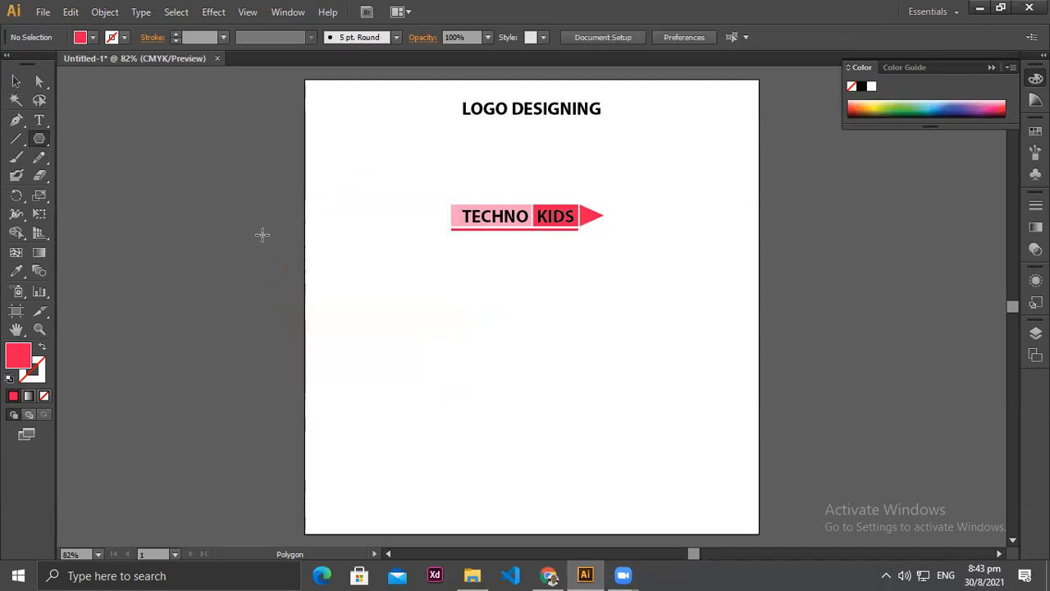
Step: Draw a red rectangle about 1.86 by 1.71 in below the TECHNO KIDS logo with the Rectangle tool
left_click_drag(40, 139, 91, 142)
left_click_drag(399, 285, 483, 361)
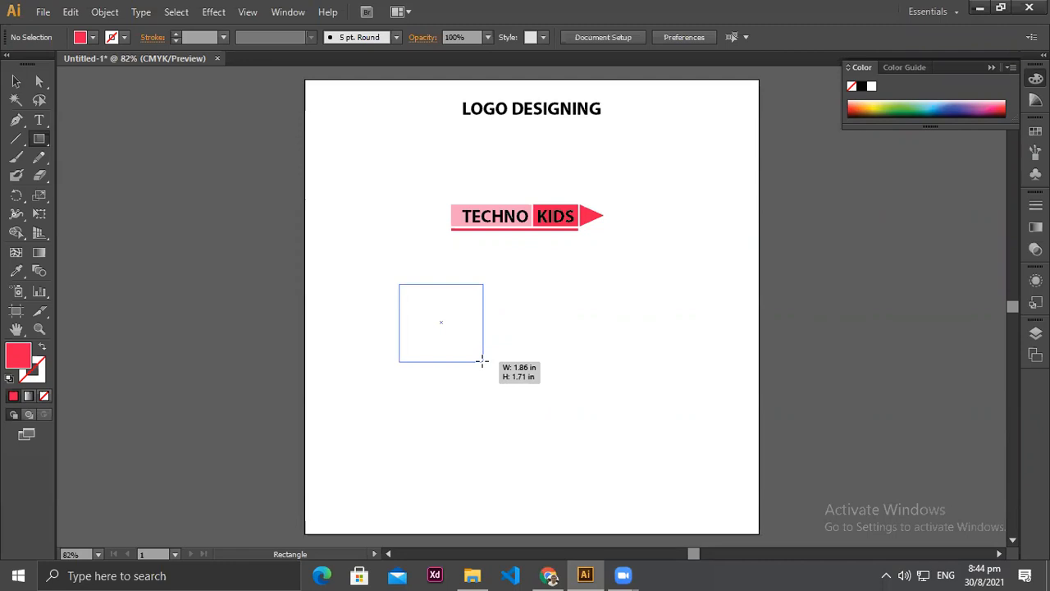
left_click_drag(483, 361, 482, 358)
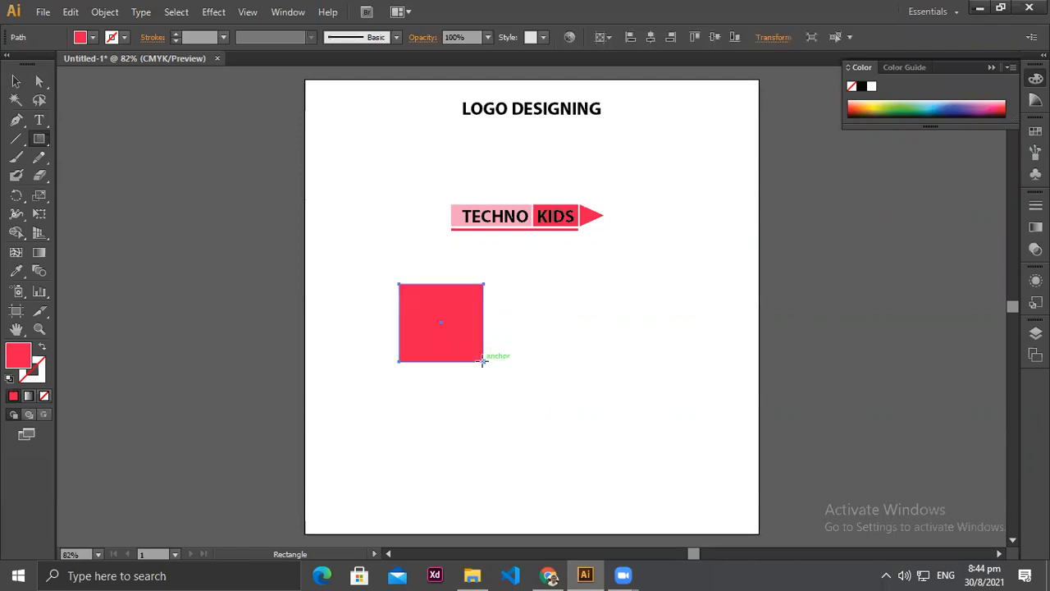
Step: Find and open the On-Screen Keyboard through a Windows search for "key", and close it
left_click(244, 574)
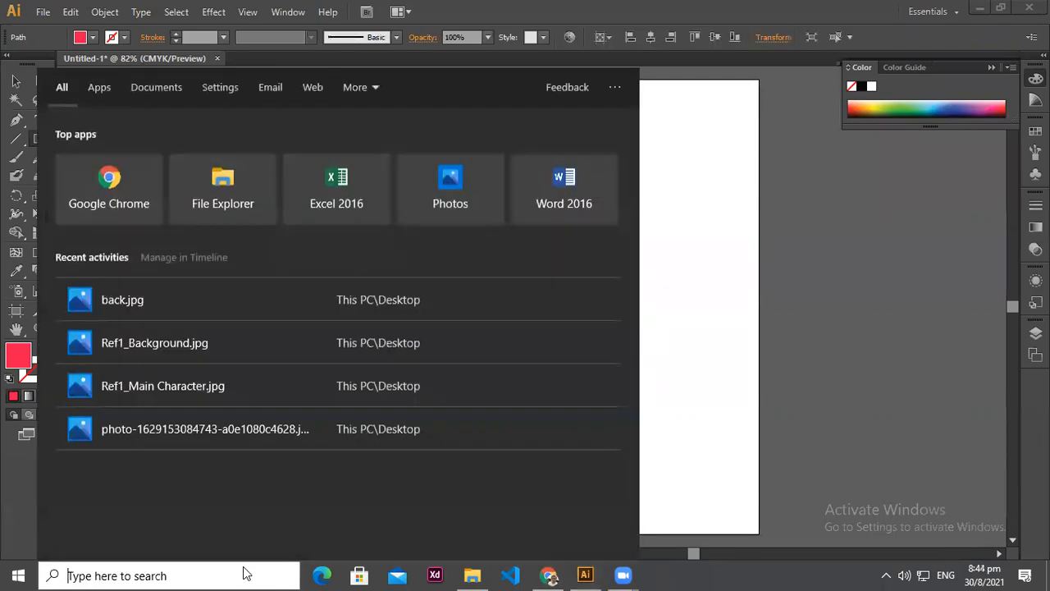
type("key")
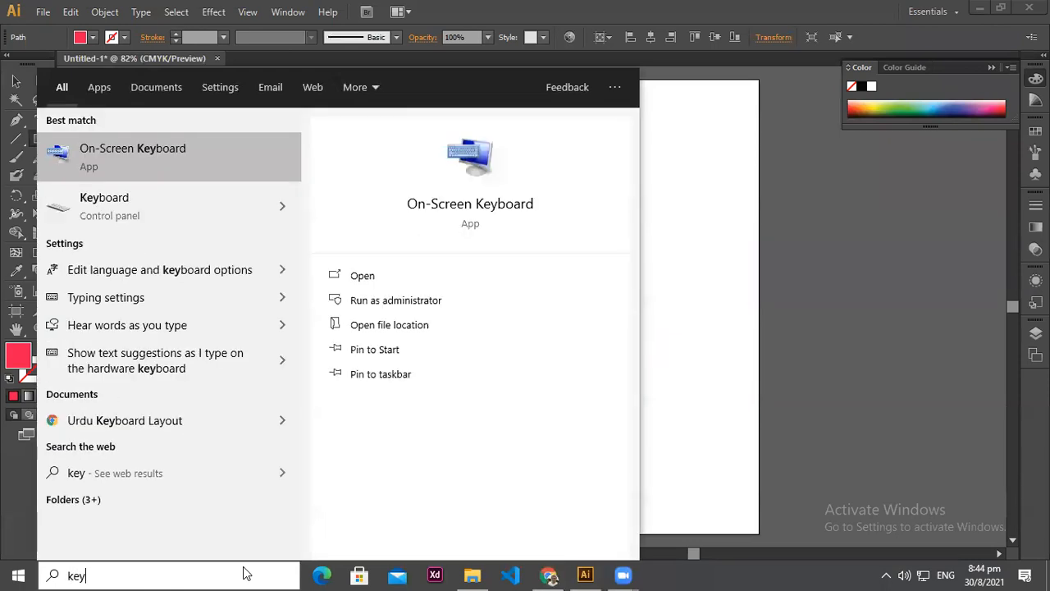
key("Return")
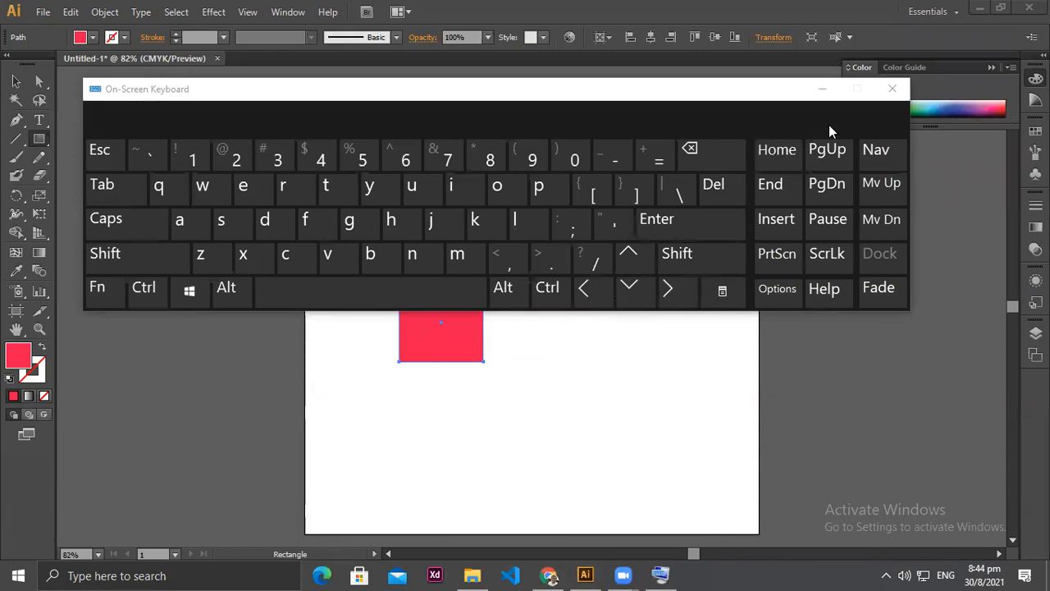
left_click(892, 89)
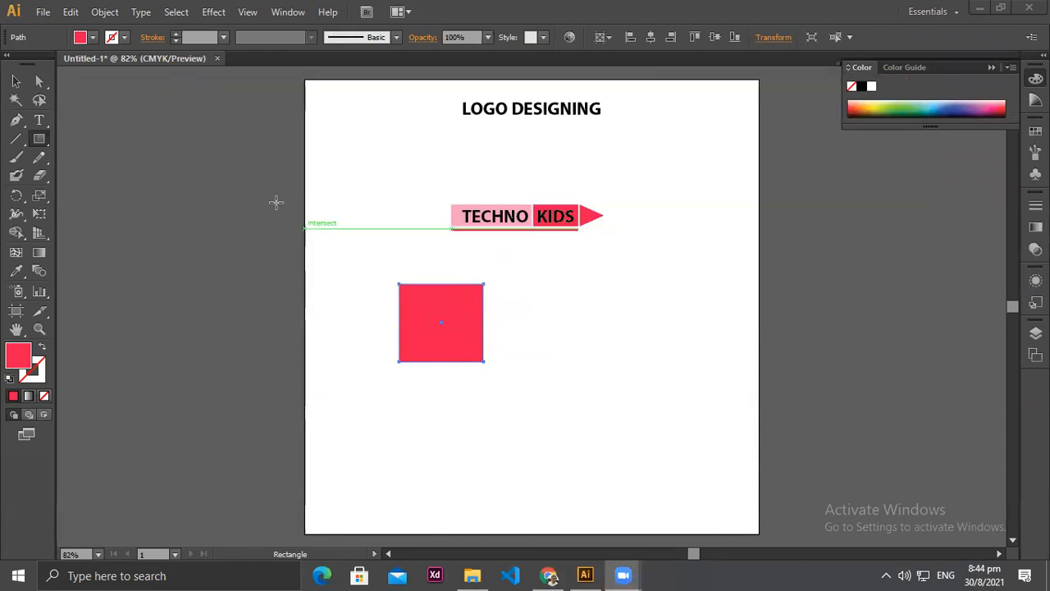
Step: Delete the red rectangle below the logo
left_click(15, 81)
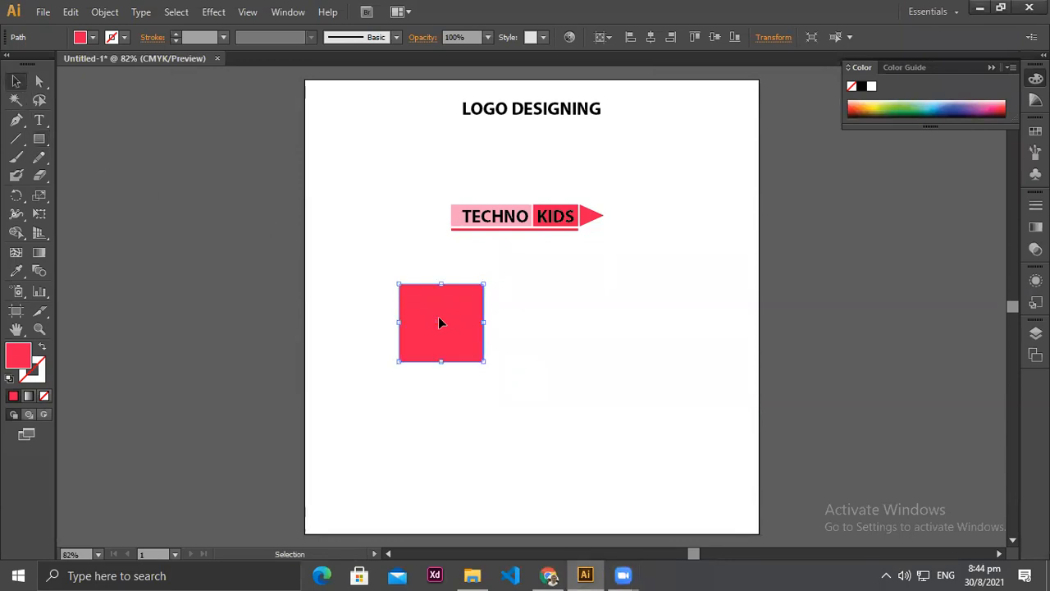
key("Delete")
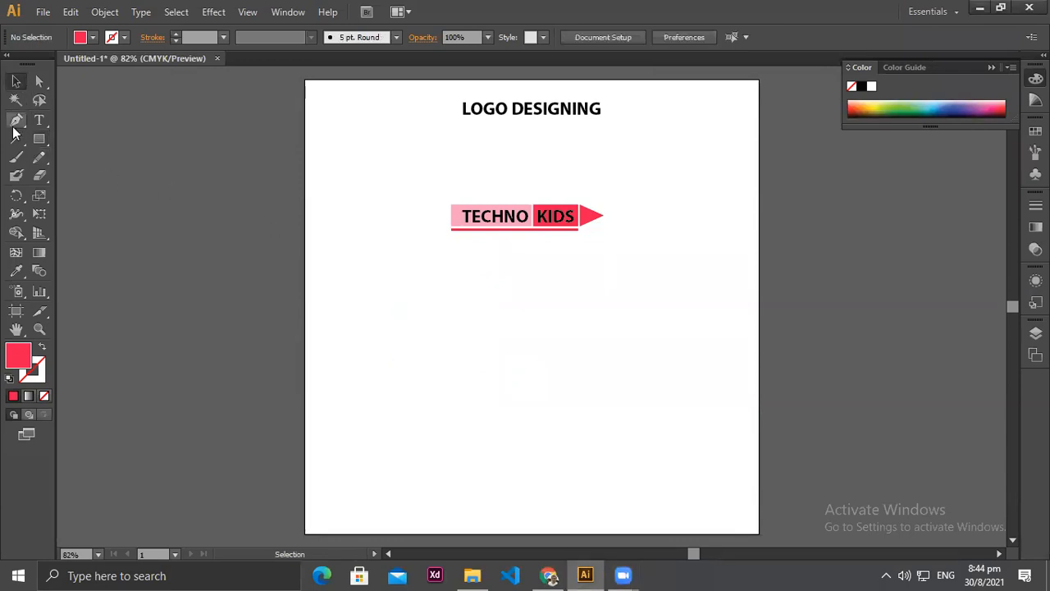
Step: Draw a red polygon at the left of the artboard, varying its number of sides to end with five, and delete it
left_click(41, 141)
left_click_drag(45, 139, 93, 195)
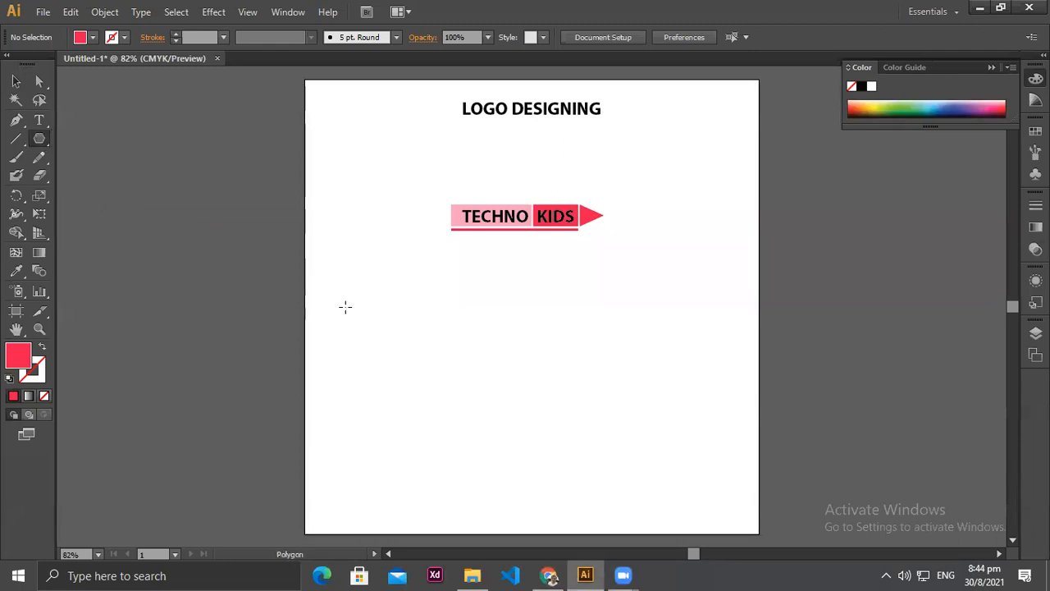
left_click_drag(385, 292, 444, 334)
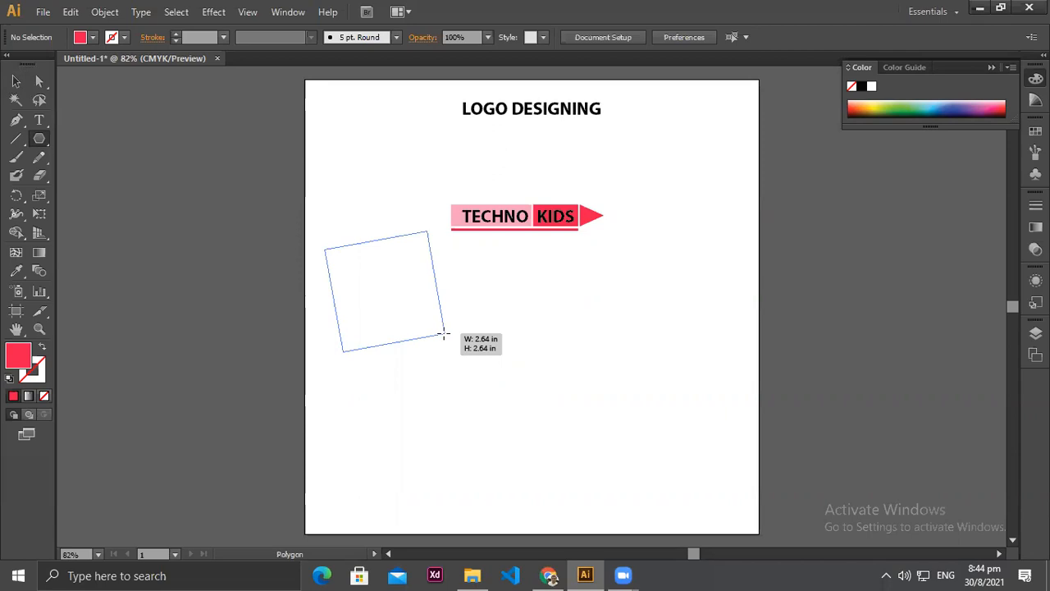
key("Up")
key("Up")
key("Up")
key("Up")
left_click_drag(444, 334, 444, 333)
key("Up")
key("Up")
key("Down")
key("Down")
key("Down")
key("Down")
key("Down")
key("Down")
key("Down")
key("Up")
key("Up")
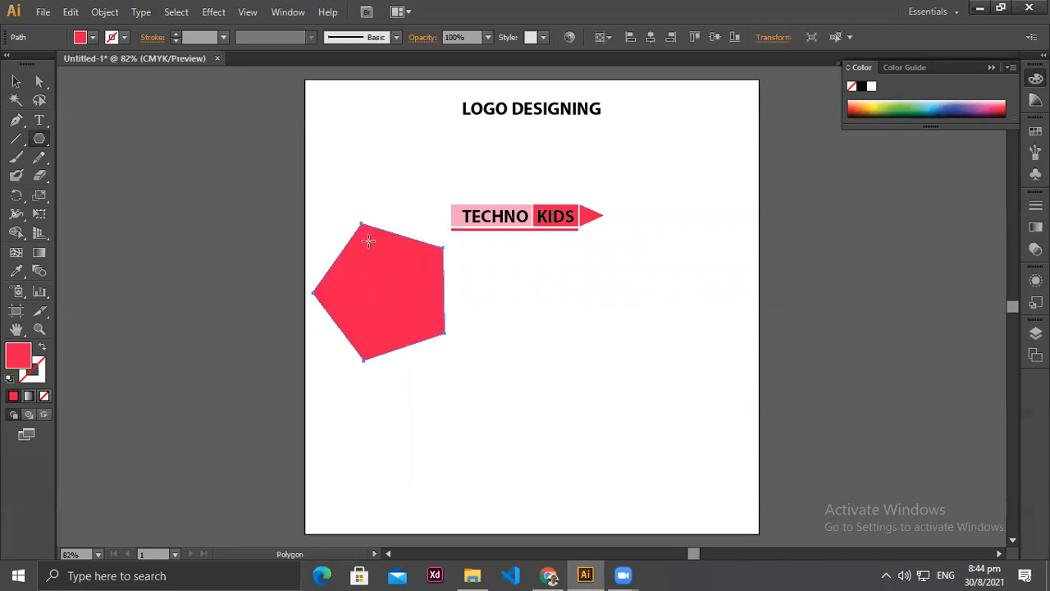
key("v")
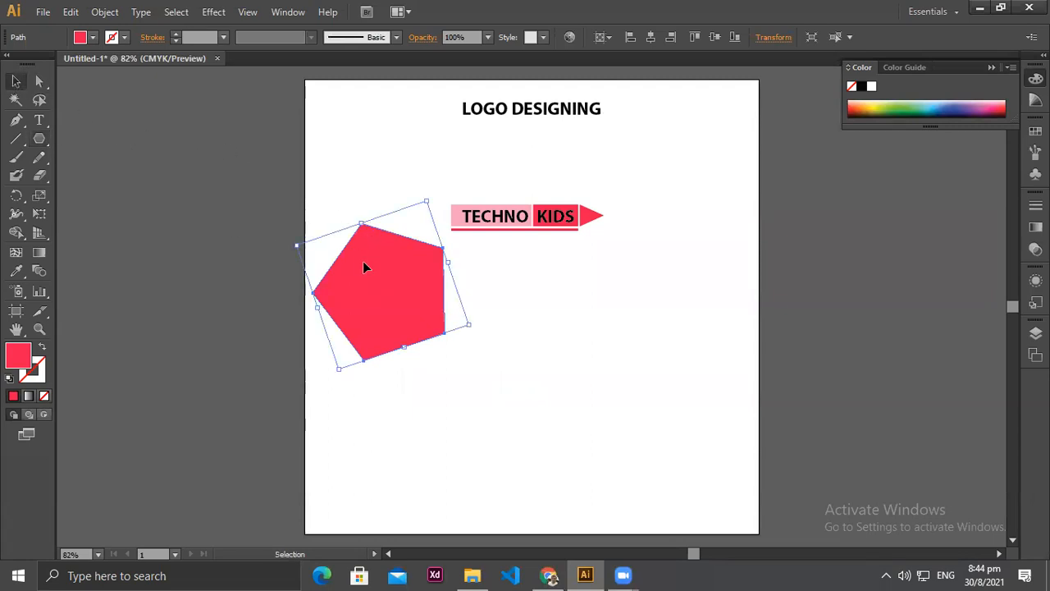
key("Delete")
Step: Draw a red square below the logo and slant it by moving its two left anchor points up and slightly inward
left_click_drag(44, 141, 106, 140)
left_click_drag(371, 281, 451, 361)
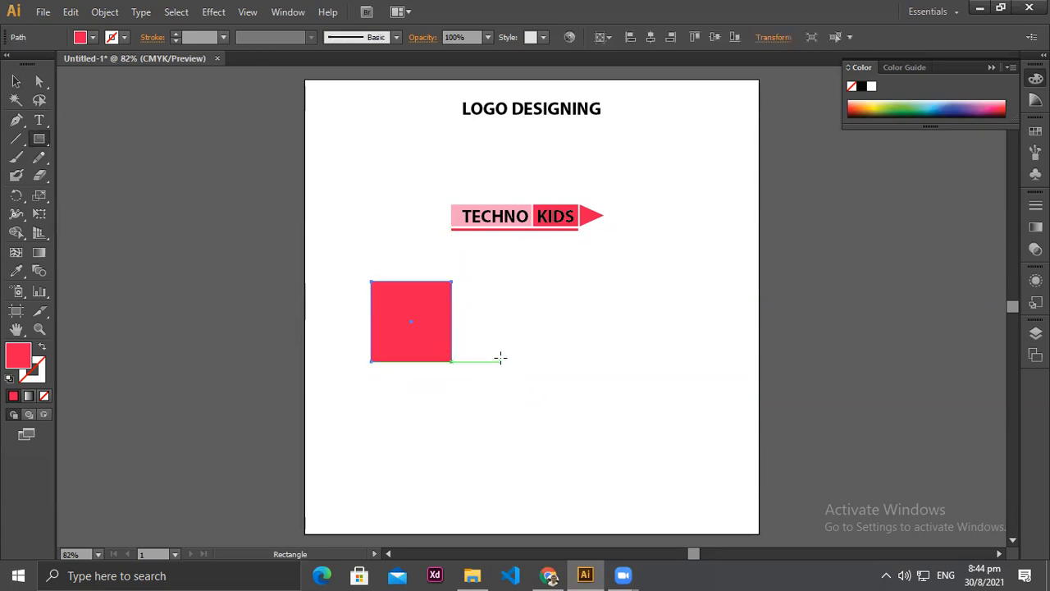
left_click(38, 81)
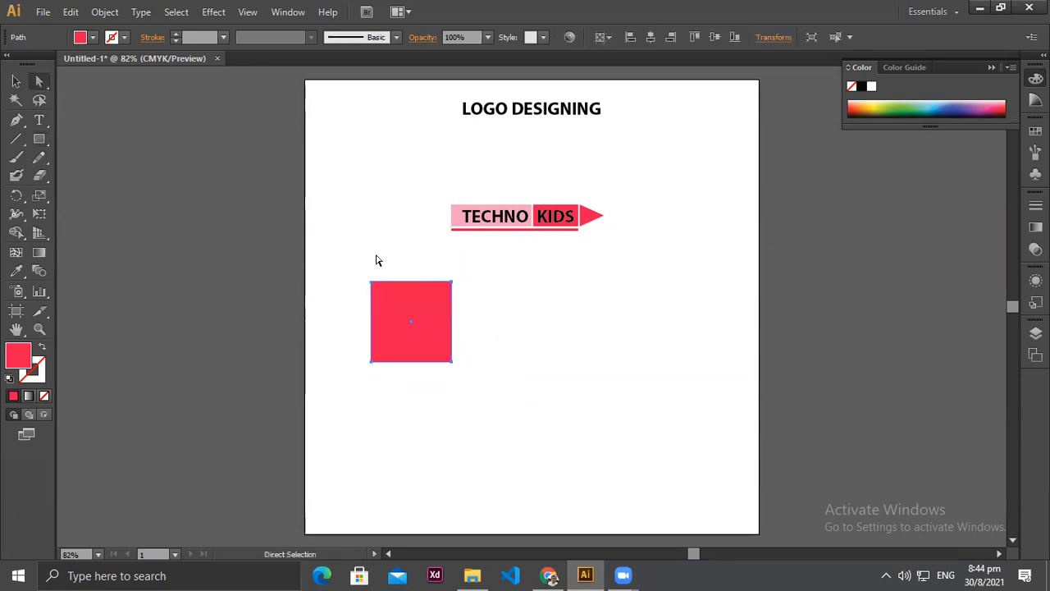
left_click_drag(339, 251, 395, 407)
mouse_move(371, 281)
left_mouse_down()
mouse_move(403, 284)
mouse_move(379, 267)
left_mouse_up()
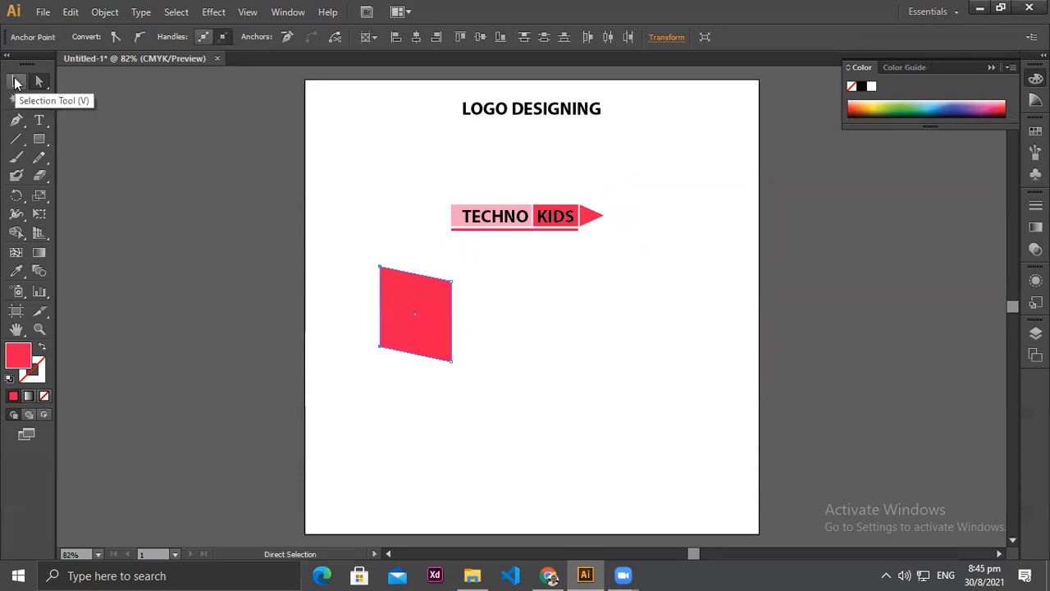
Step: Duplicate the slanted red shape straight down, leaving a narrow gap between the two
left_click(15, 81)
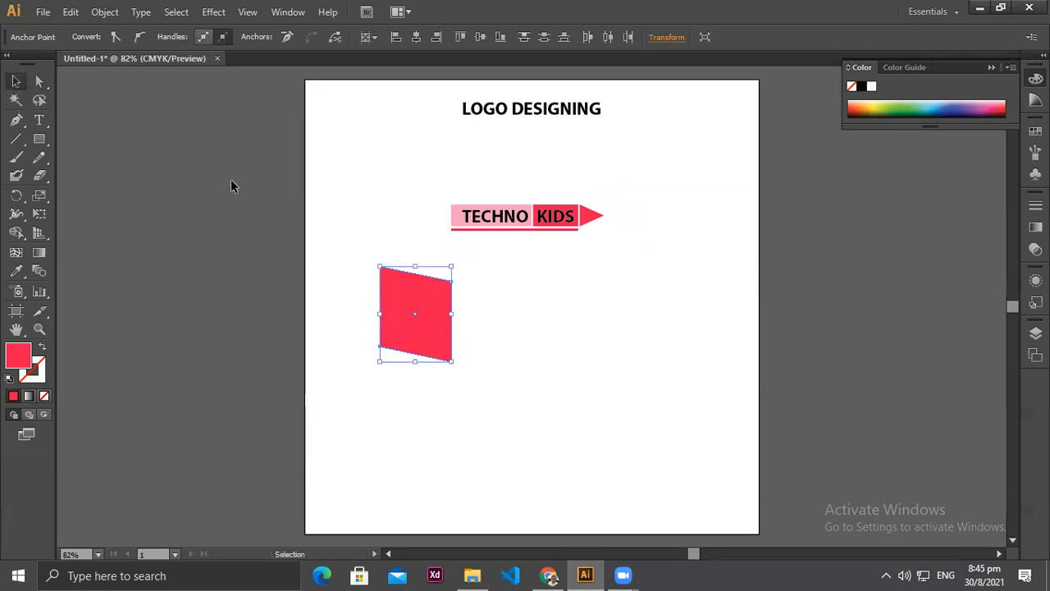
left_click(430, 352)
left_click_drag(422, 345, 430, 437)
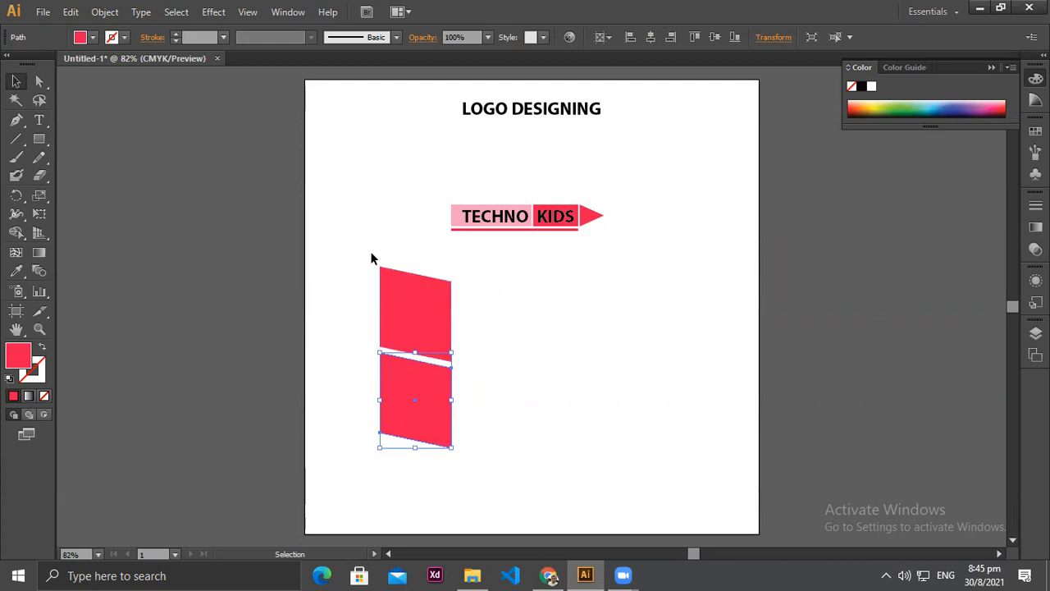
Step: Duplicate both slanted shapes to the right along their slope with a narrow gap, forming a four-pane window, and deselect
left_click(347, 235)
left_click_drag(339, 232, 490, 449)
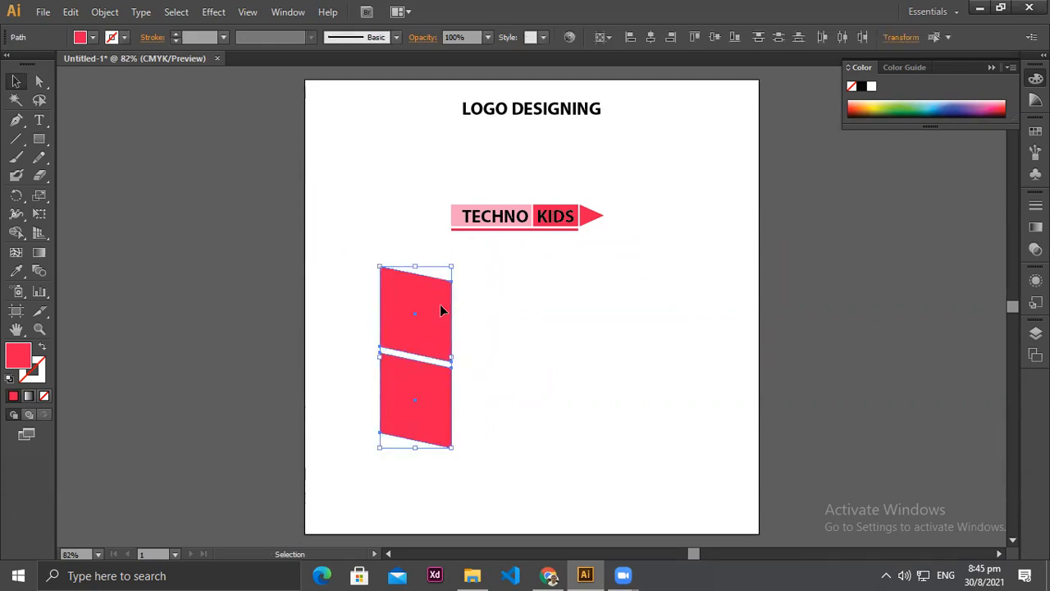
left_click_drag(431, 305, 507, 350)
left_click(571, 339)
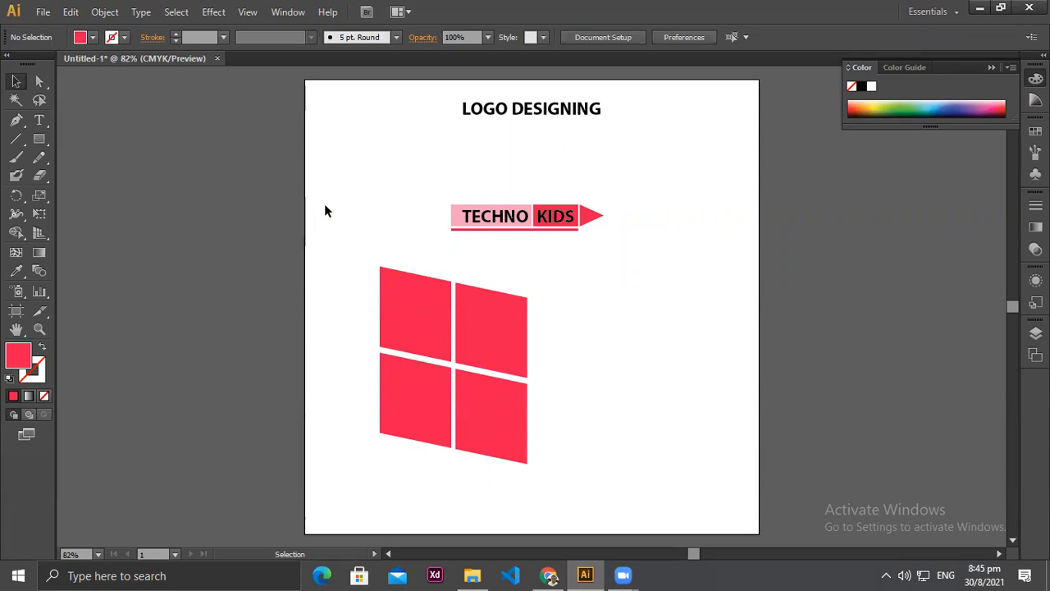
Step: Move the TECHNO KIDS logo and the four-pane window together off the artboard to its right, and deselect them
left_click_drag(324, 202, 683, 464)
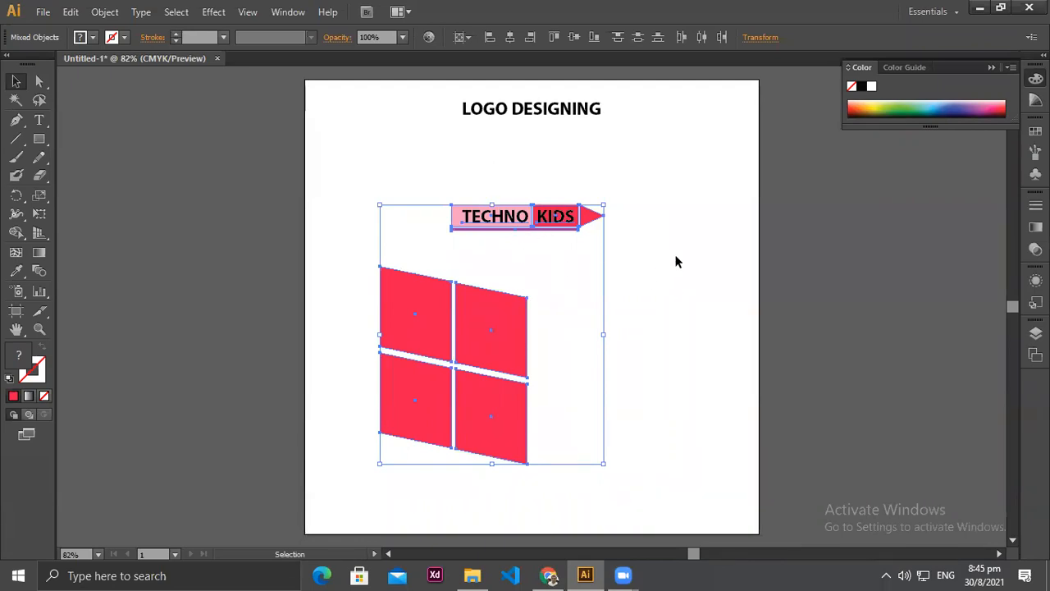
left_click(688, 329)
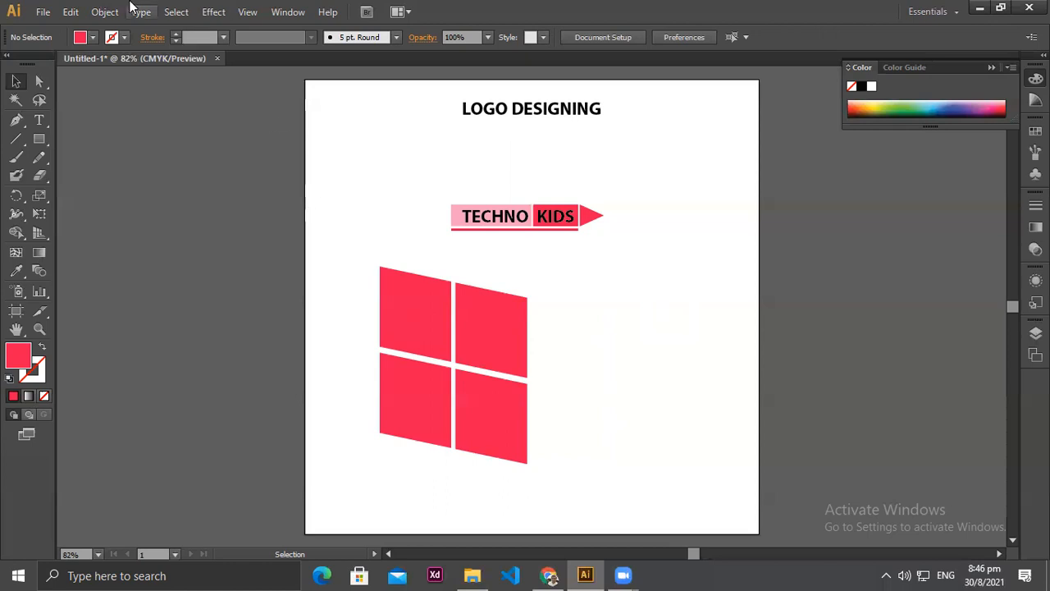
left_click_drag(376, 176, 584, 400)
left_click_drag(504, 311, 908, 285)
left_click(613, 288)
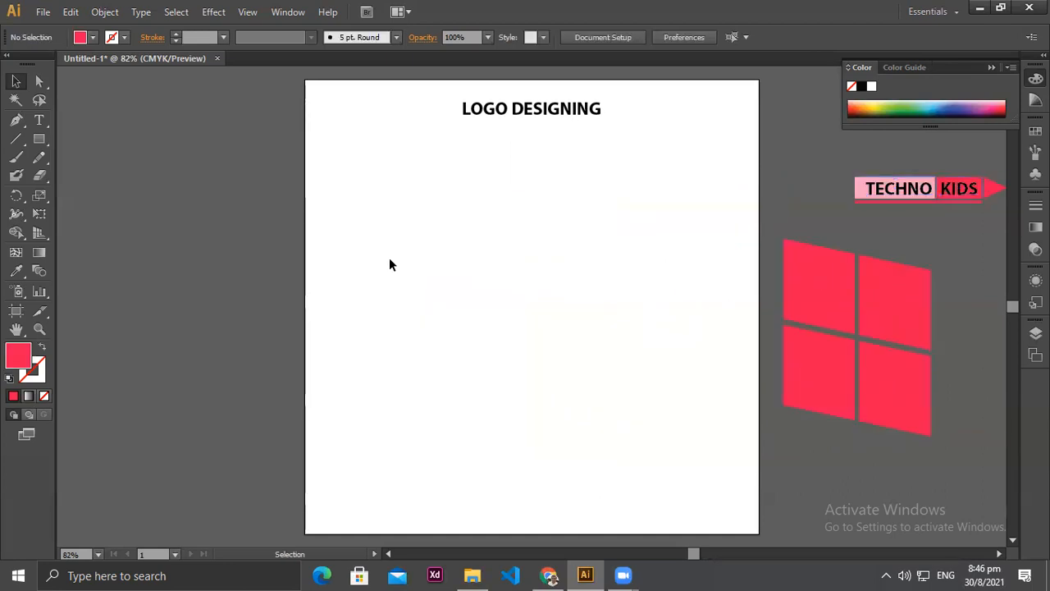
Step: Draw a large red circle with the Ellipse tool below the LOGO DESIGNING title, near the artboard's centre
left_click_drag(33, 139, 93, 175)
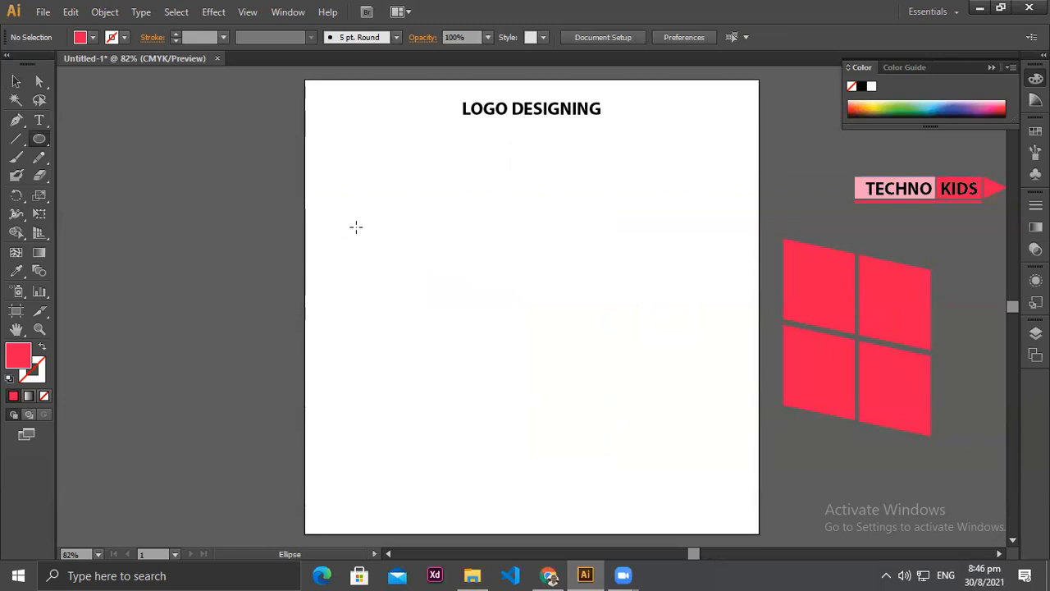
mouse_move(443, 202)
left_mouse_down()
mouse_move(525, 287)
mouse_move(548, 349)
left_mouse_up()
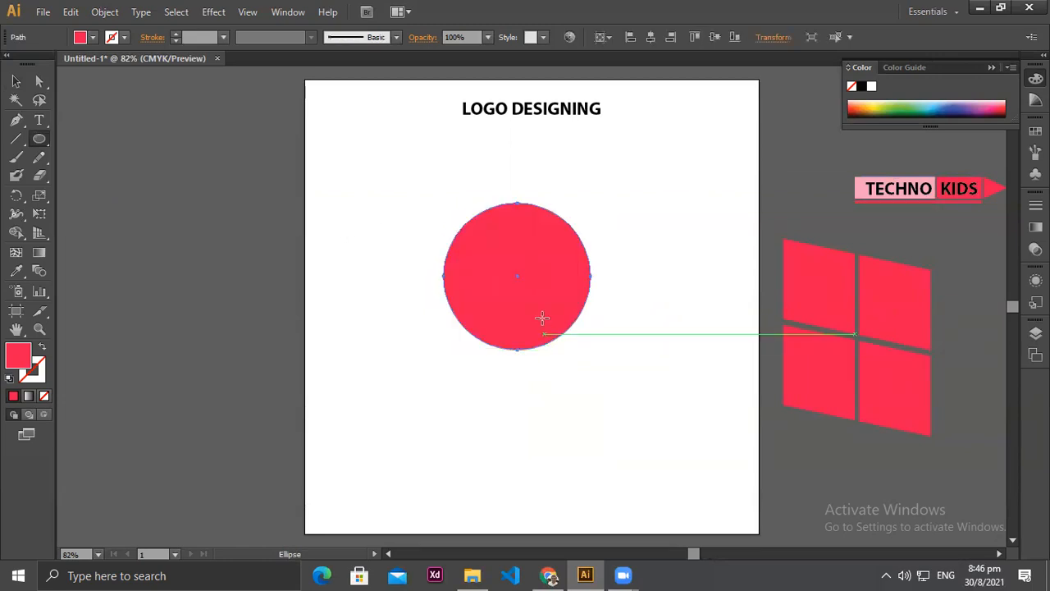
Step: Swap the circle's fill and stroke, and add the text TECHNO KIDS along its outline with the Type on a Path tool
left_click(40, 349)
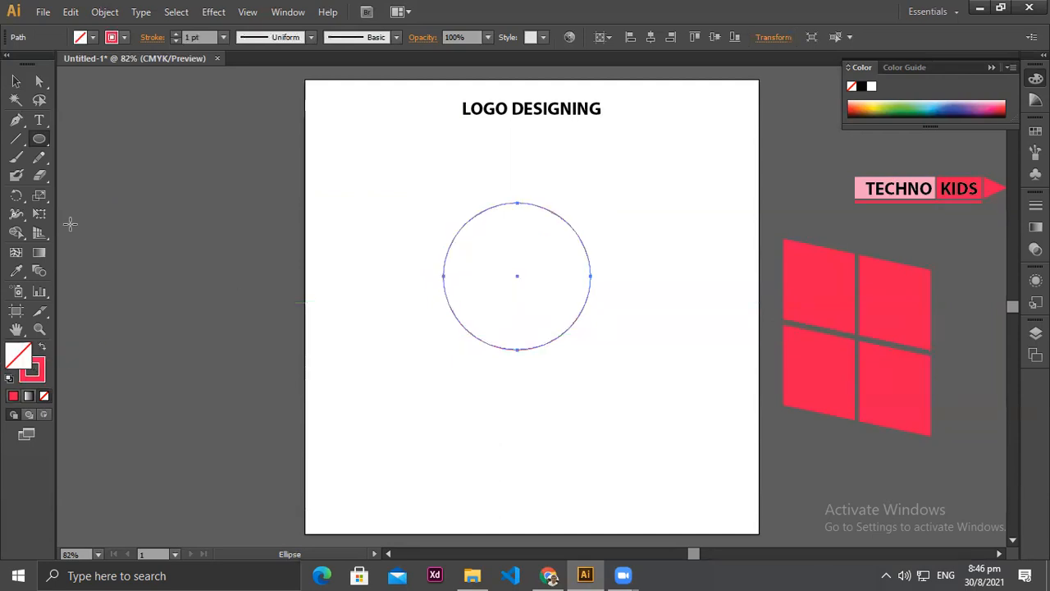
left_click(15, 82)
left_click(44, 120)
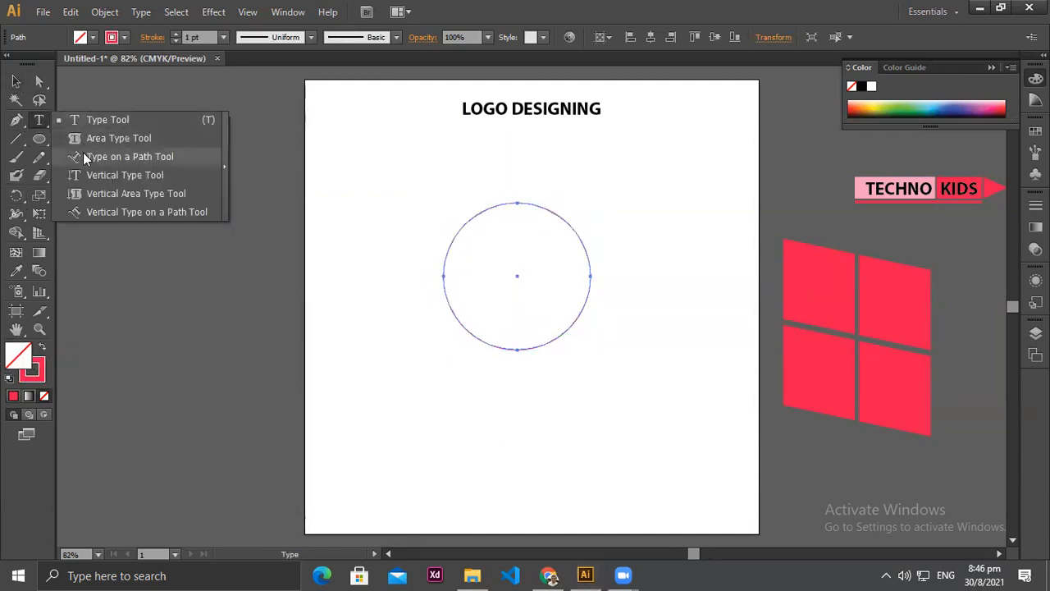
left_click(83, 153)
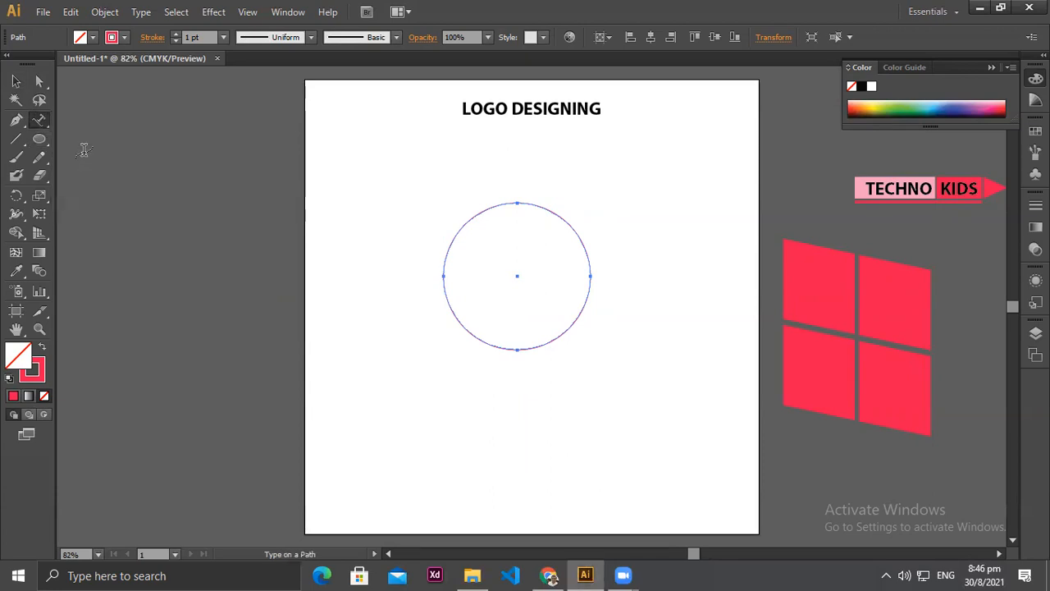
left_click(44, 121)
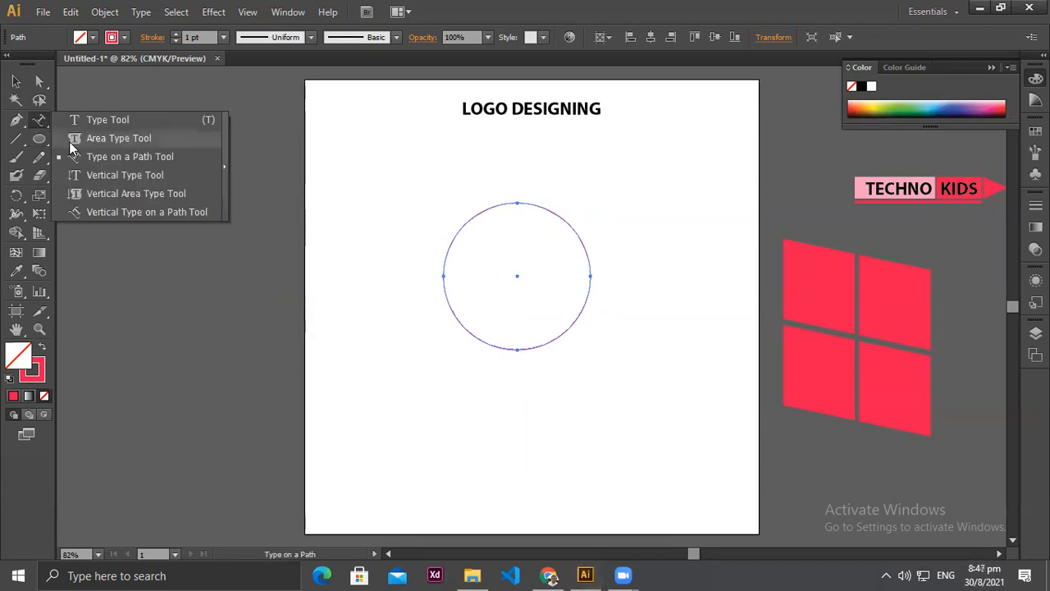
left_click(133, 160)
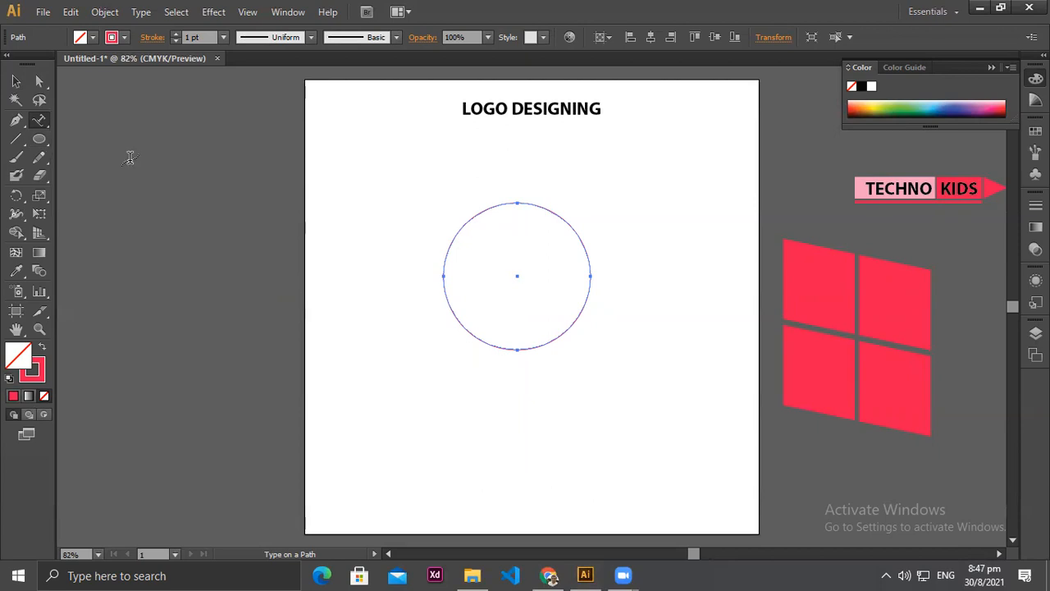
left_click(39, 121)
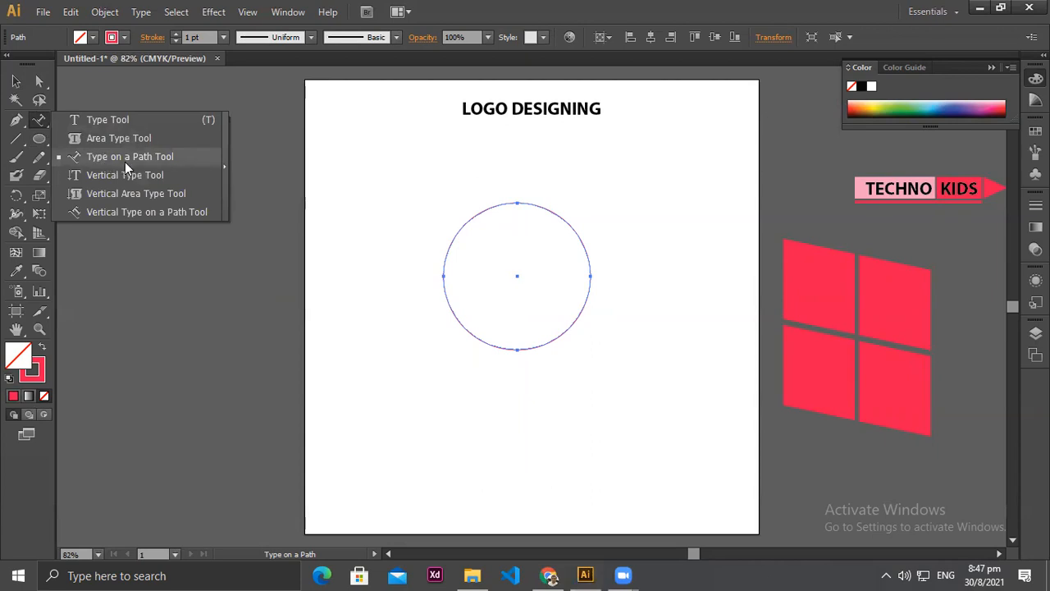
left_click(125, 162)
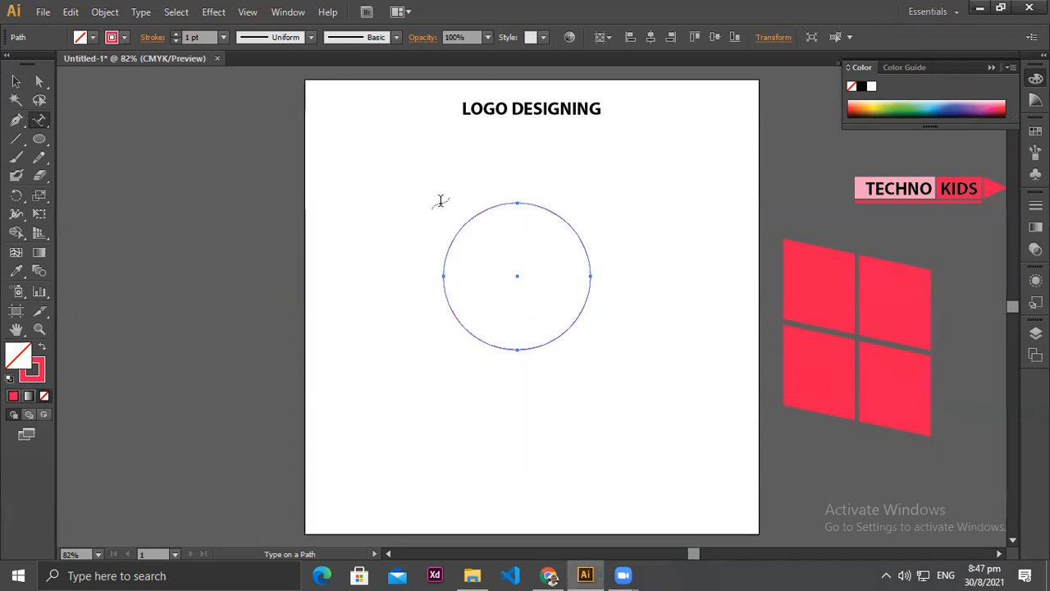
left_click(515, 200)
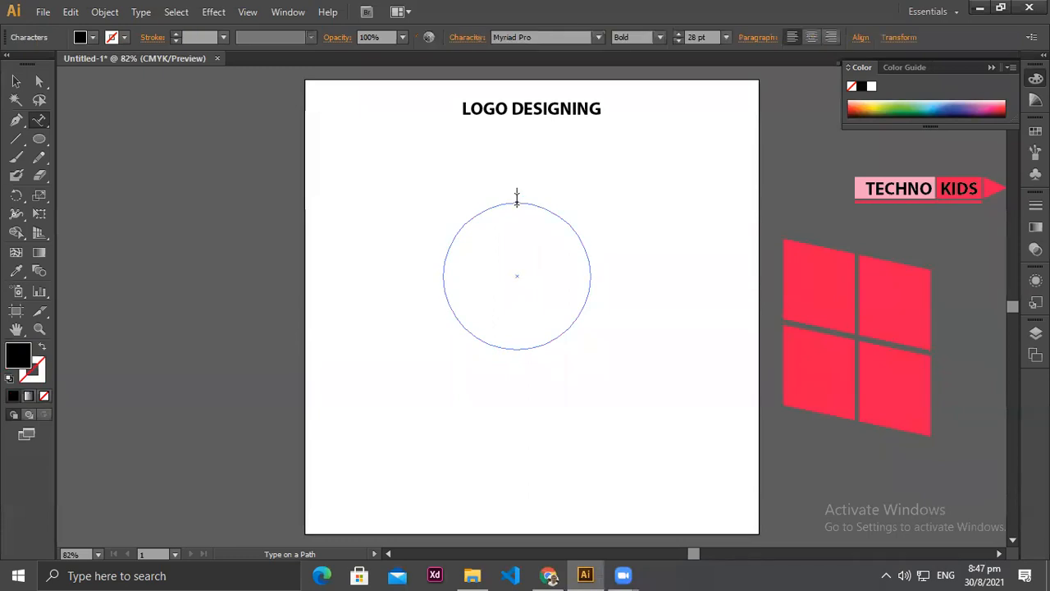
type("TECHNO KIDS")
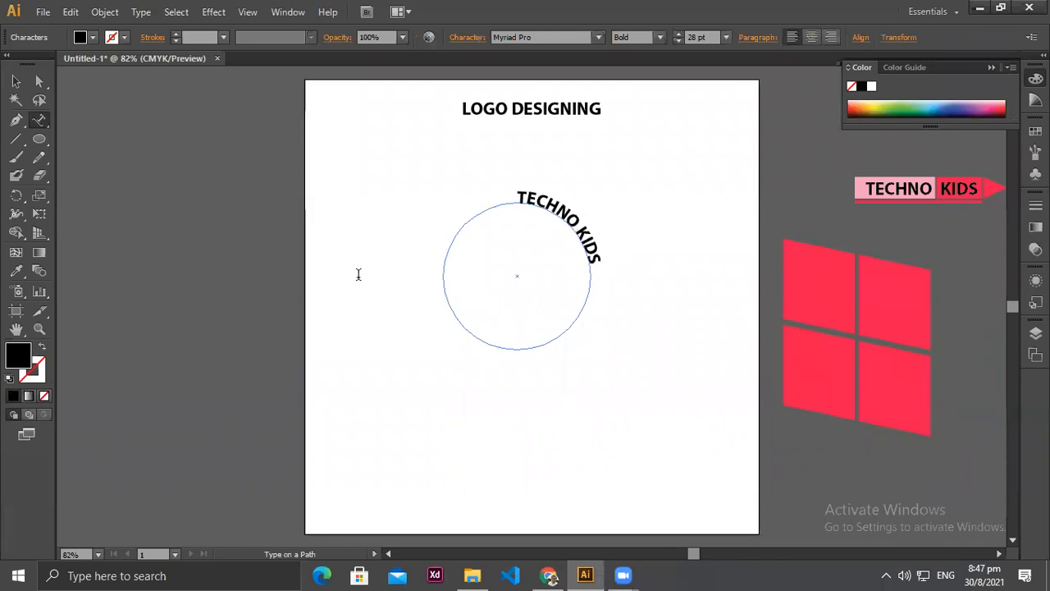
left_click(16, 81)
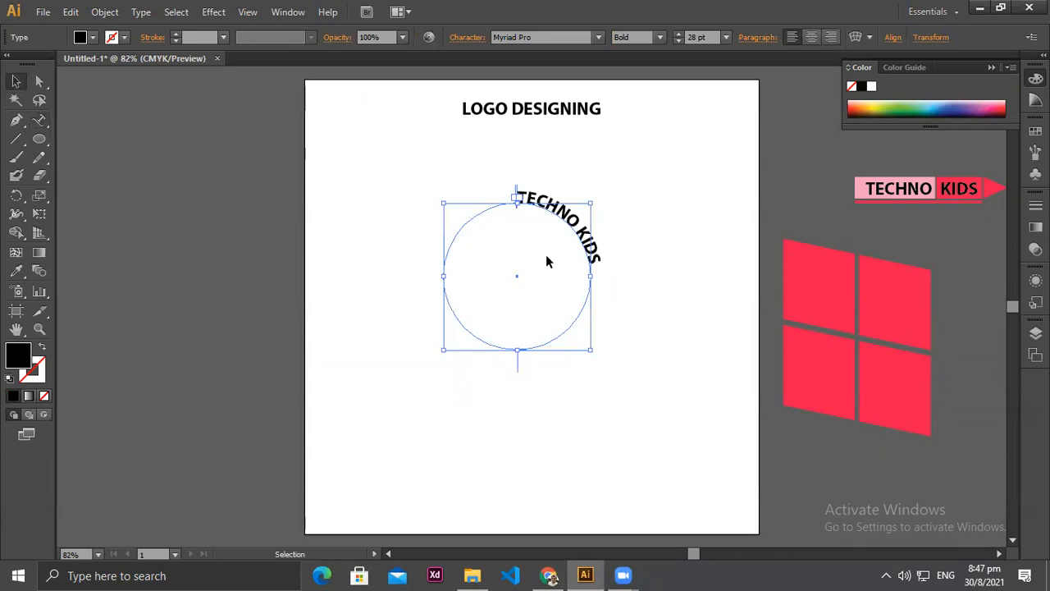
left_click(657, 336)
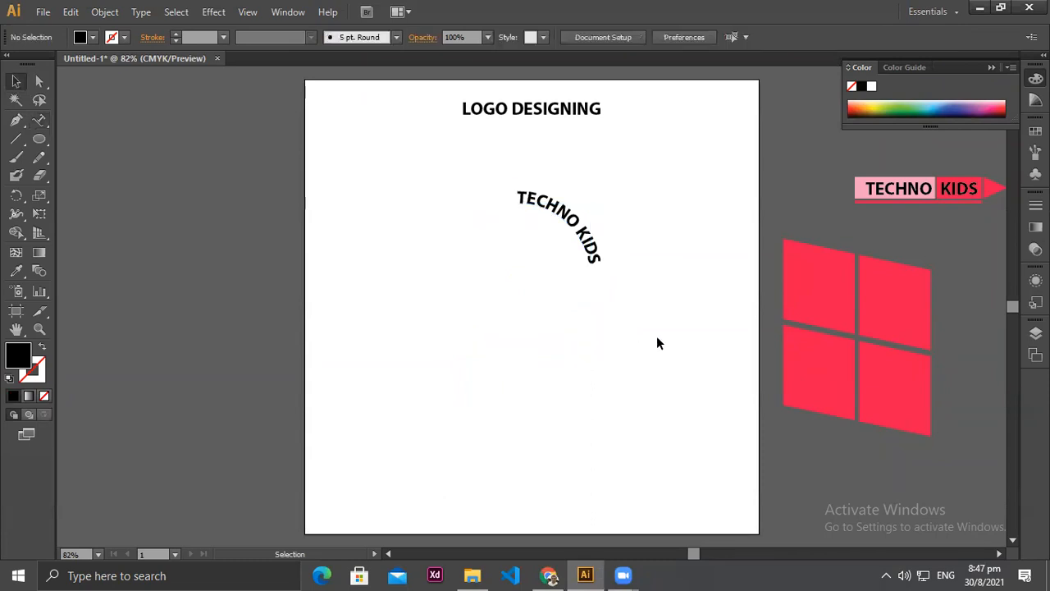
Step: Try to move the TECHNO KIDS path text along the circle from its start point, and undo the text frame changes
left_click(548, 203)
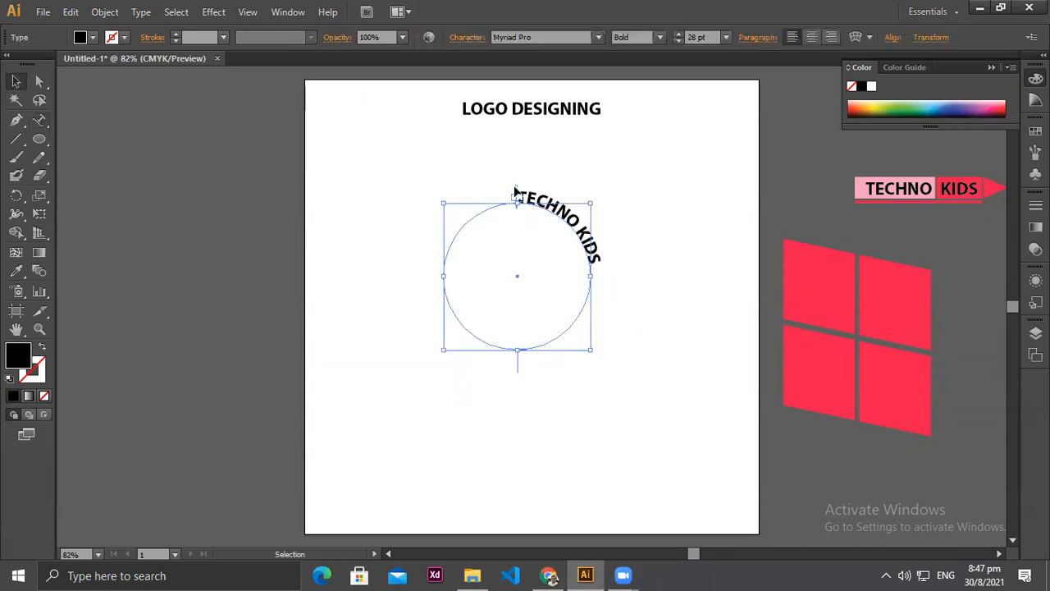
key("t")
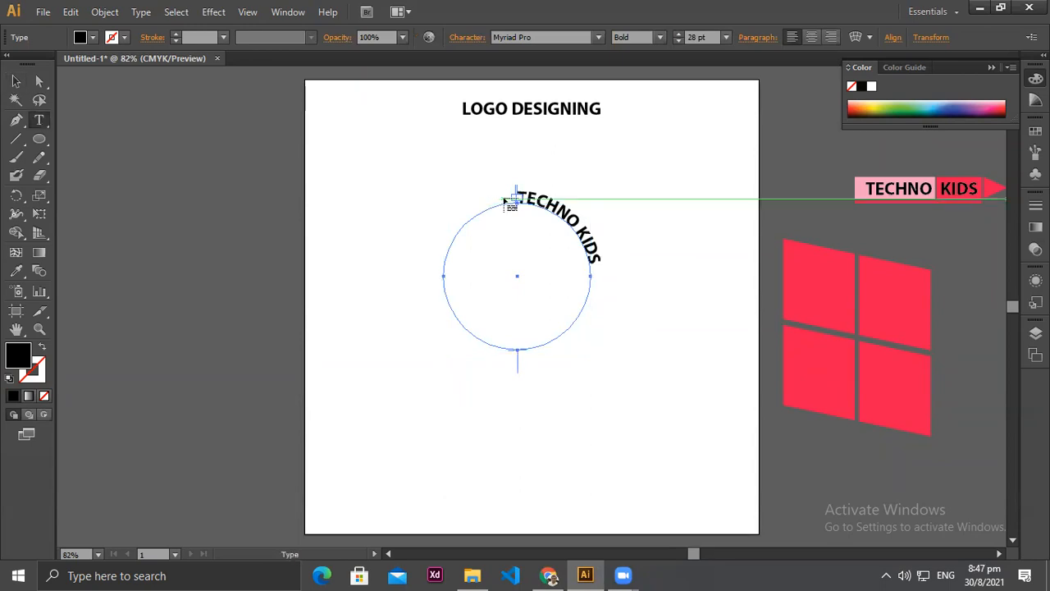
left_click_drag(517, 200, 460, 230)
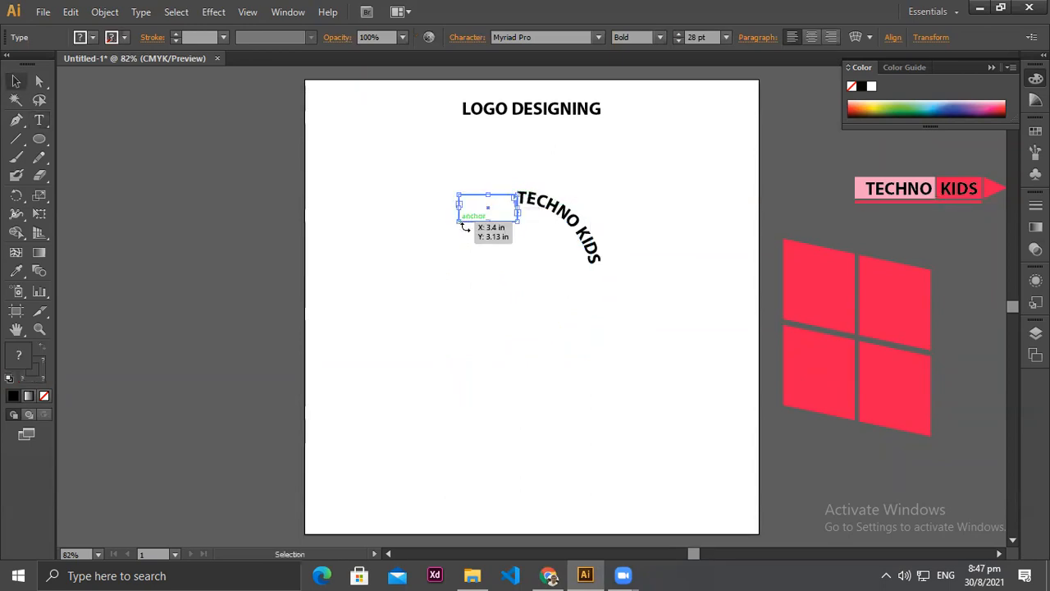
key("v")
left_click(513, 200)
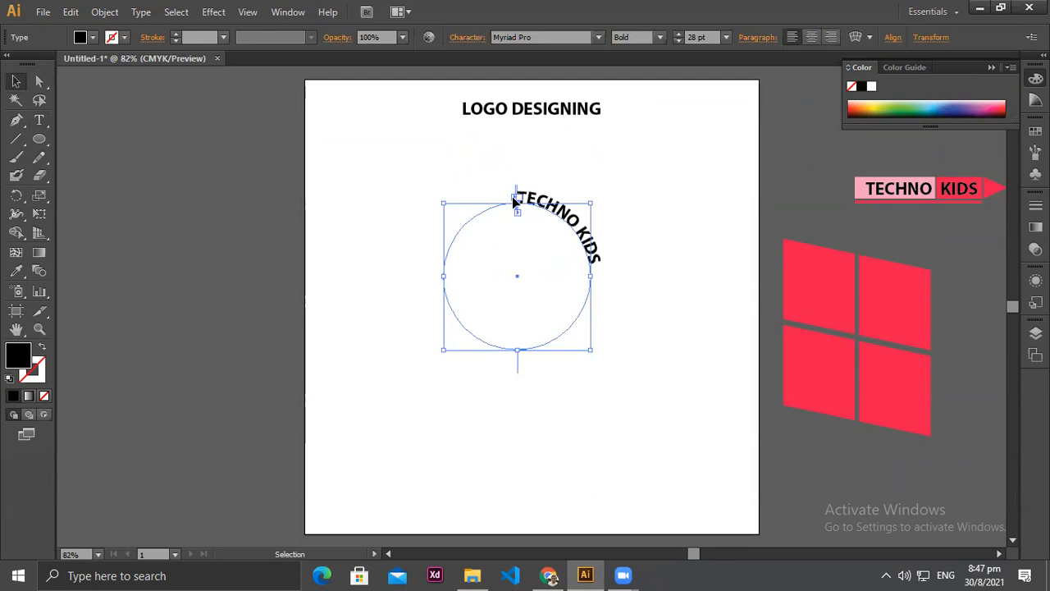
key("t")
left_click_drag(458, 194, 518, 215)
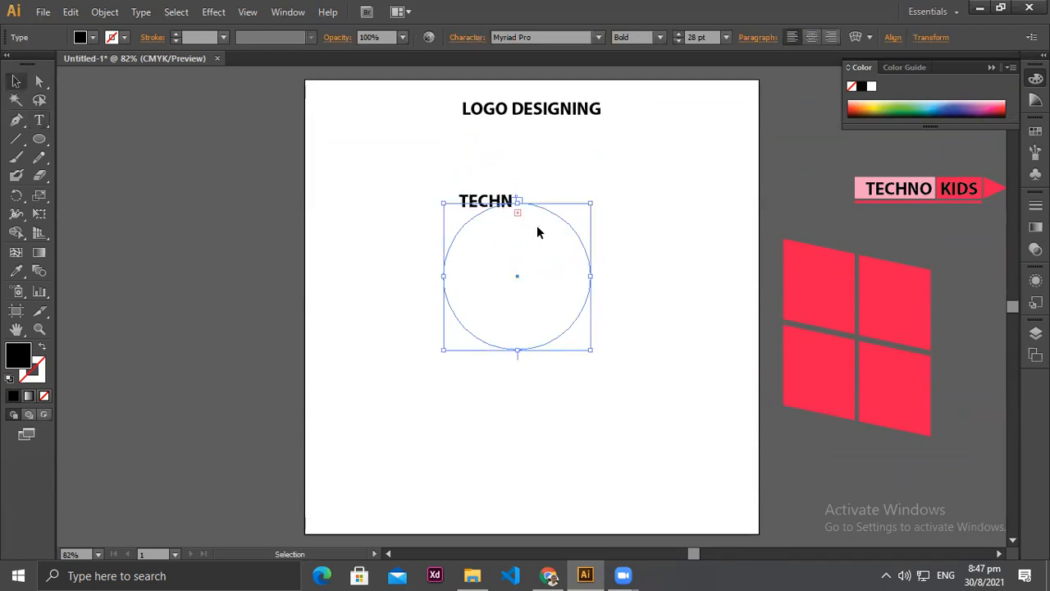
key("v")
left_click(541, 271)
key("ctrl+z")
key("ctrl+z")
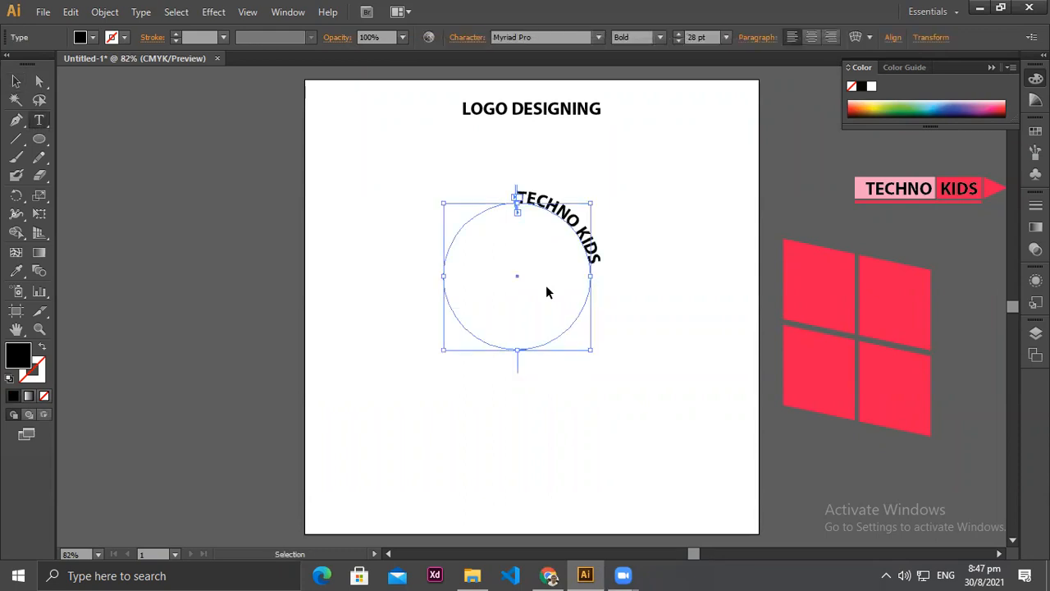
Step: Redo the text frame change on the path text, and undo it again
key("ctrl+shift+z")
key("v")
left_click(530, 353)
left_click(505, 202)
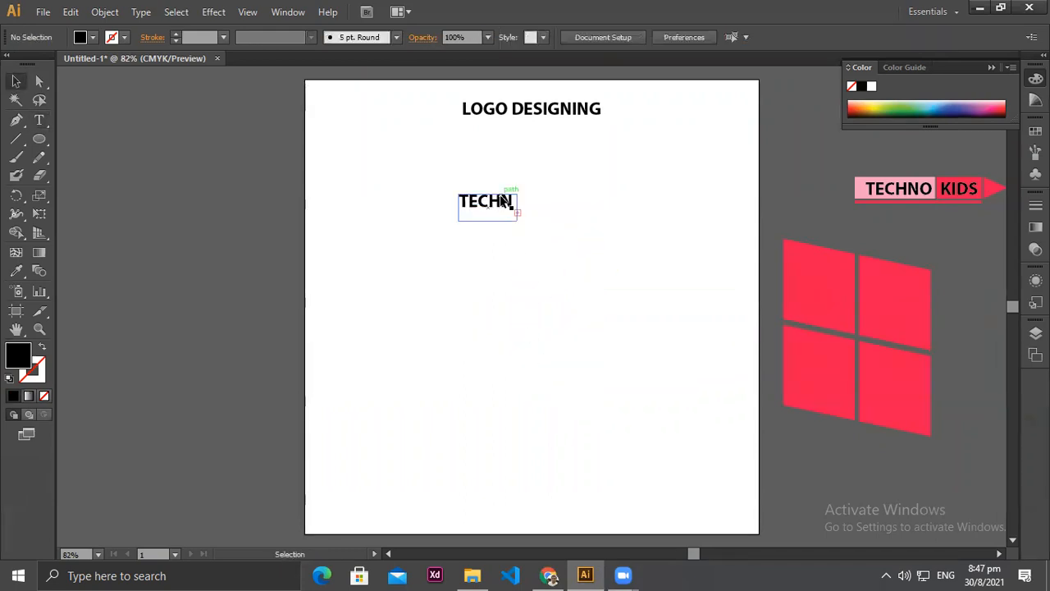
key("ctrl+z")
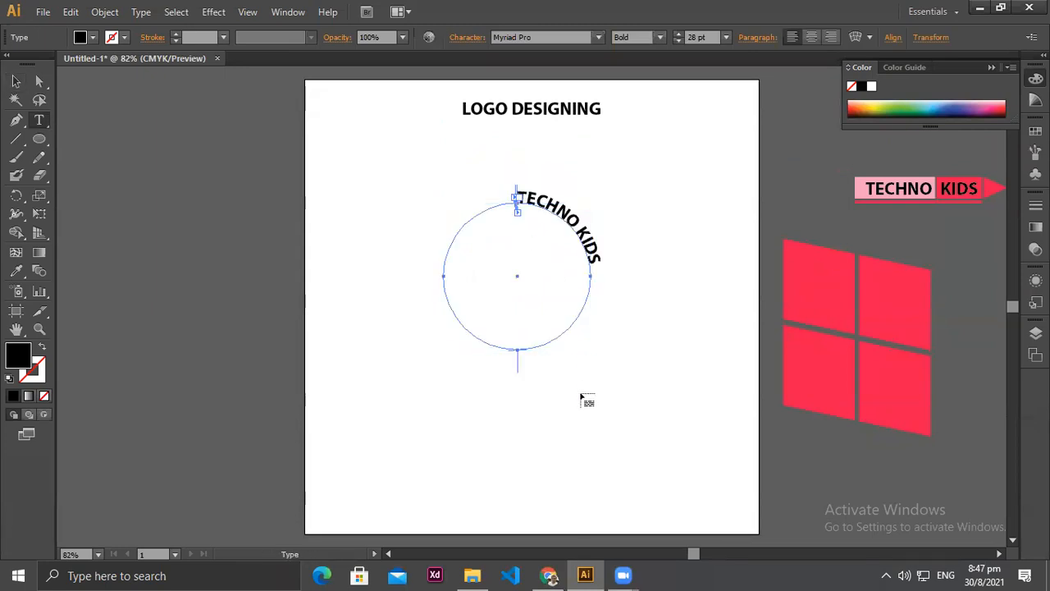
key("v")
left_click_drag(443, 203, 588, 416)
key("ctrl+z")
Step: Slide the TECHNO KIDS text around the circle so it curves along the upper-left arc
left_click(16, 82)
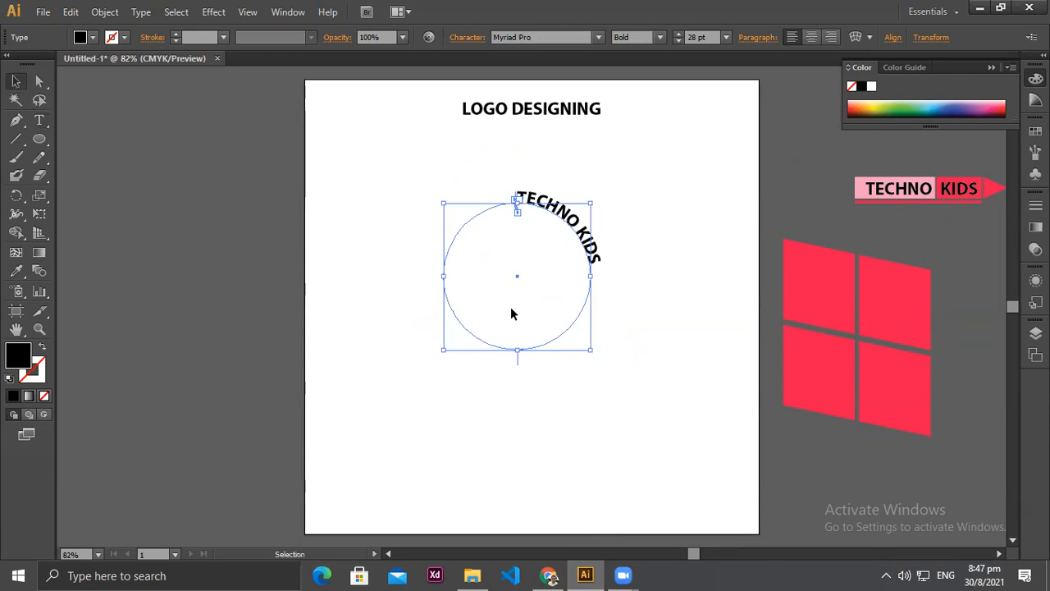
left_click_drag(513, 361, 599, 266)
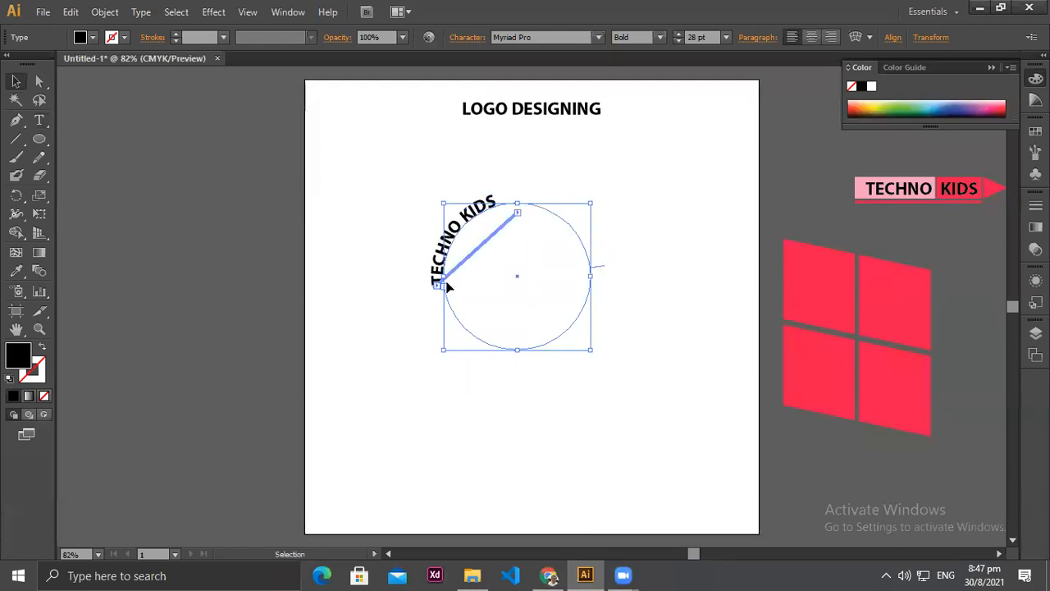
left_click(407, 332)
Step: Try to shift the start of the curved text further down the circle's left side, and undo the change
left_click(444, 282)
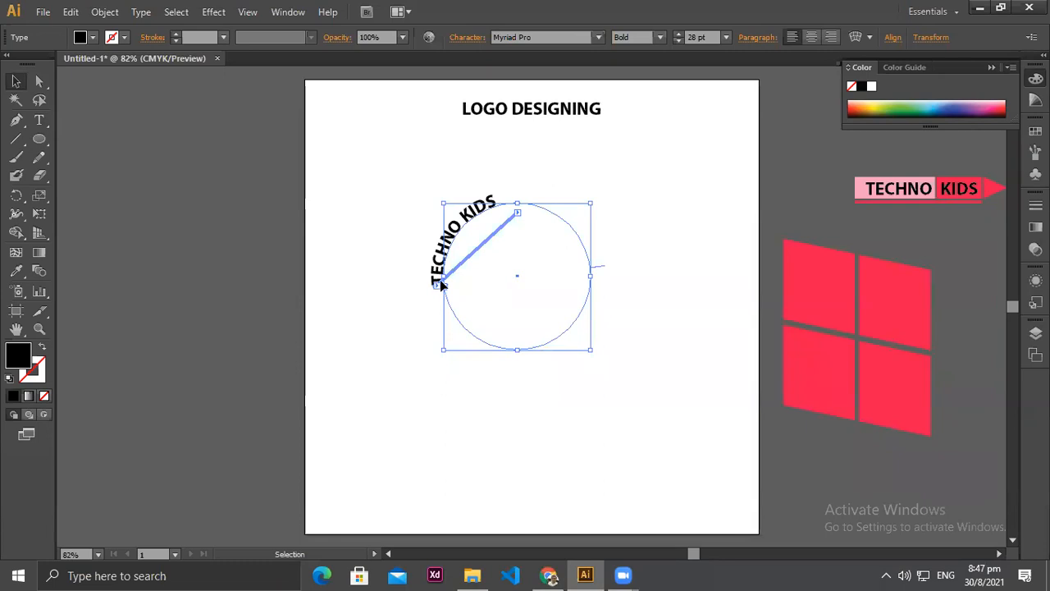
mouse_move(440, 287)
left_mouse_down()
mouse_move(446, 251)
mouse_move(432, 294)
left_mouse_up()
left_click(421, 316)
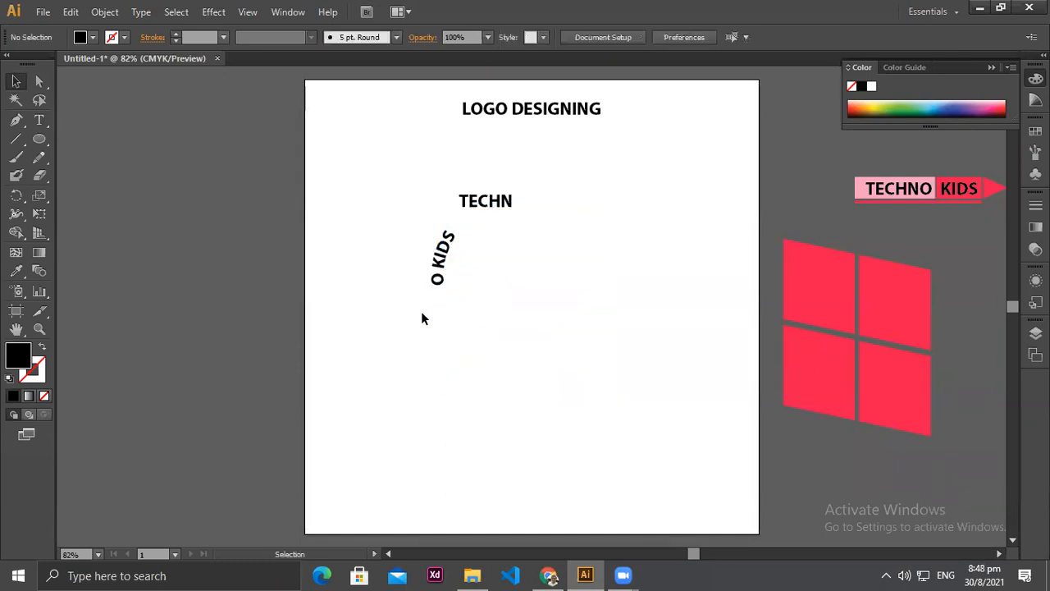
key("ctrl+z")
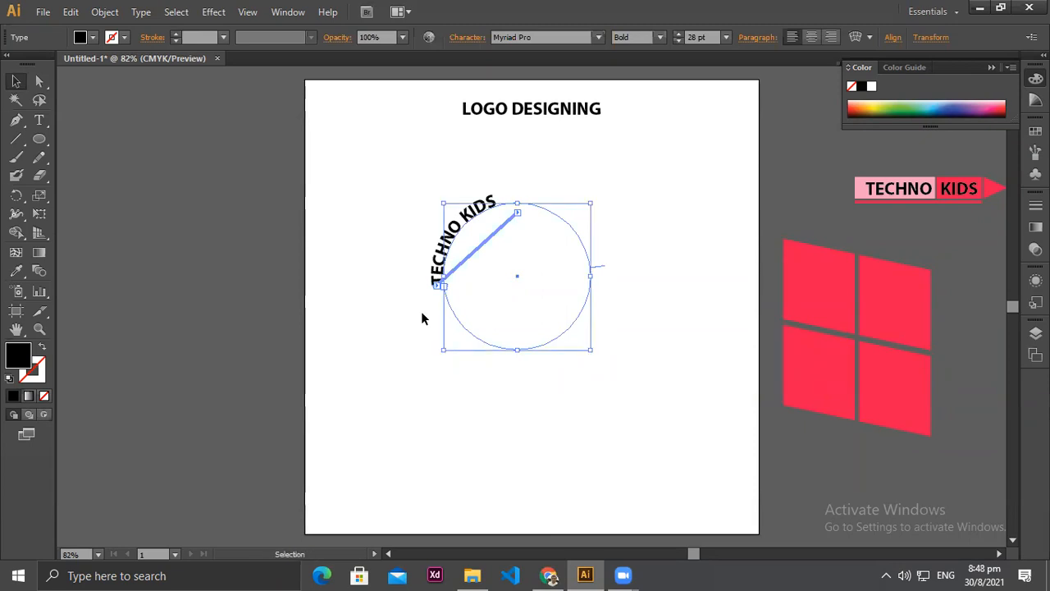
Step: Replace the circle and its curved text with a new, slightly larger circle near the artboard's centre, using the default white fill and black stroke
left_click_drag(368, 164, 589, 340)
key("Delete")
left_click_drag(40, 138, 127, 178)
mouse_move(441, 254)
left_mouse_down()
mouse_move(610, 413)
mouse_move(607, 383)
left_mouse_up()
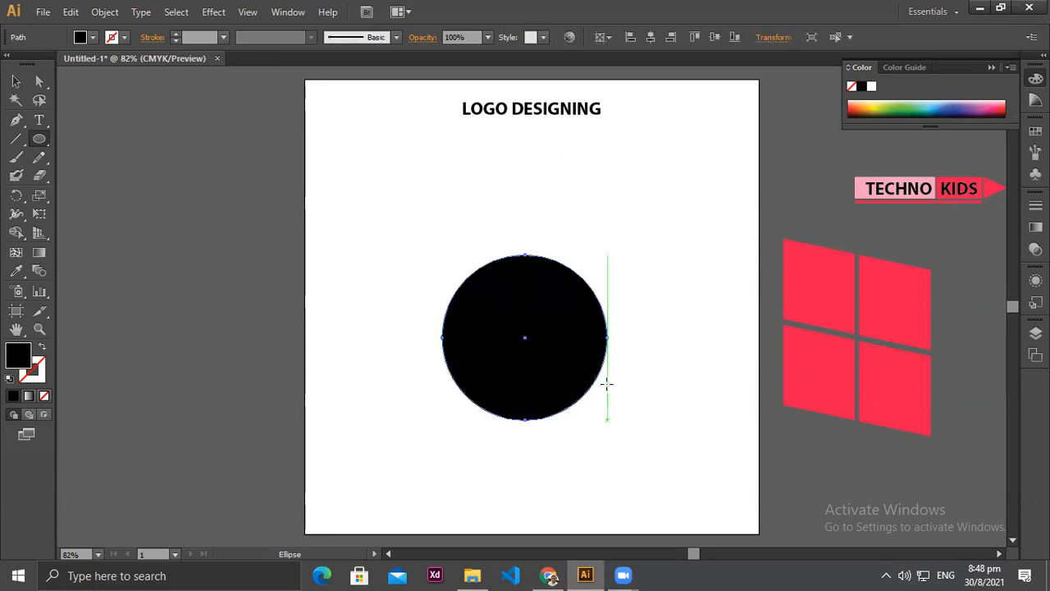
left_click(10, 382)
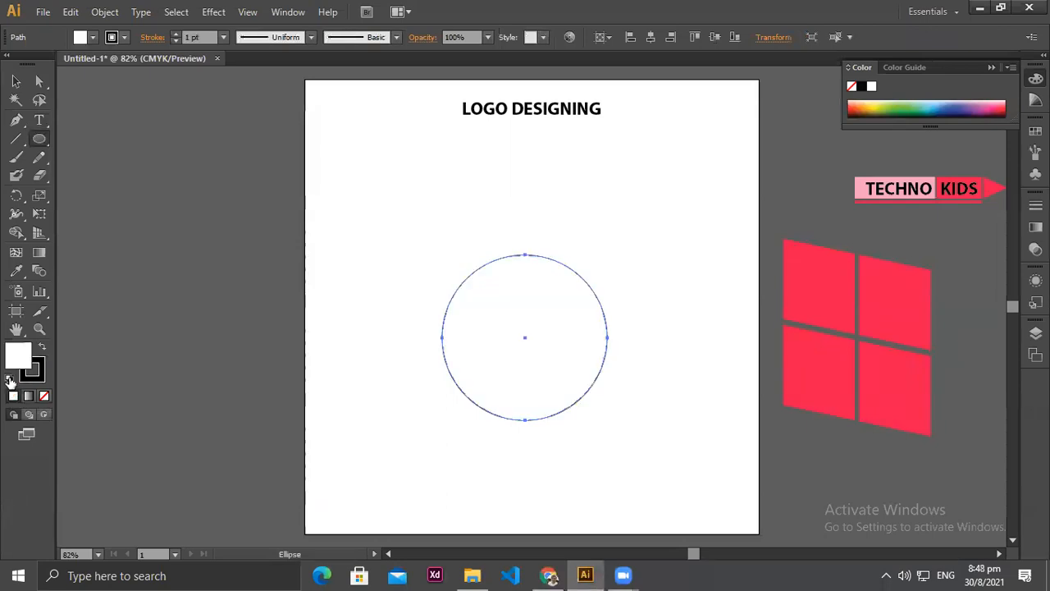
Step: Show the rulers and place a vertical guide through the circle's centre
left_click(44, 120)
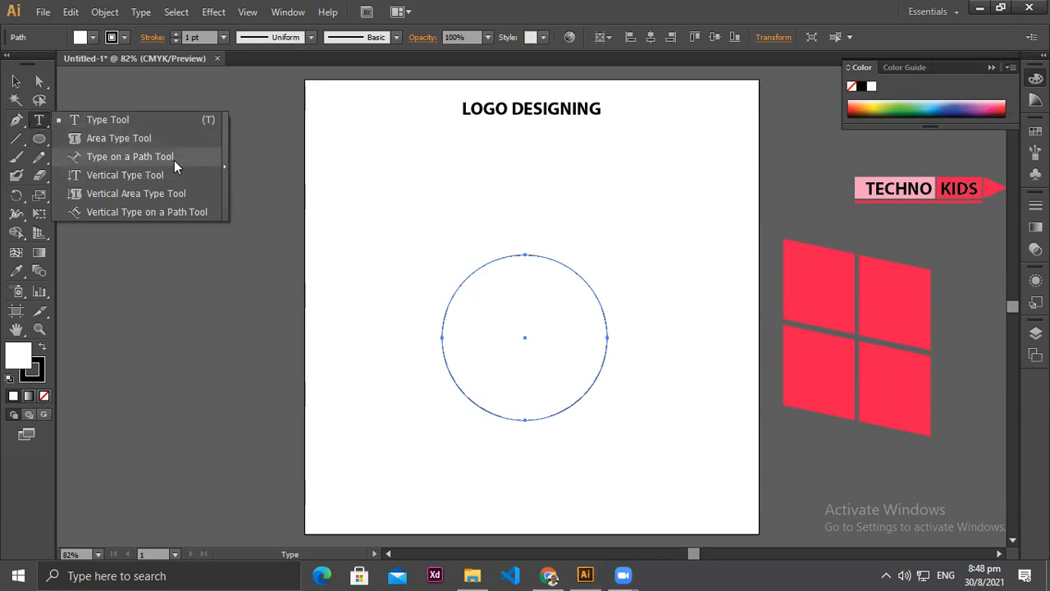
left_click(283, 226)
key("ctrl+r")
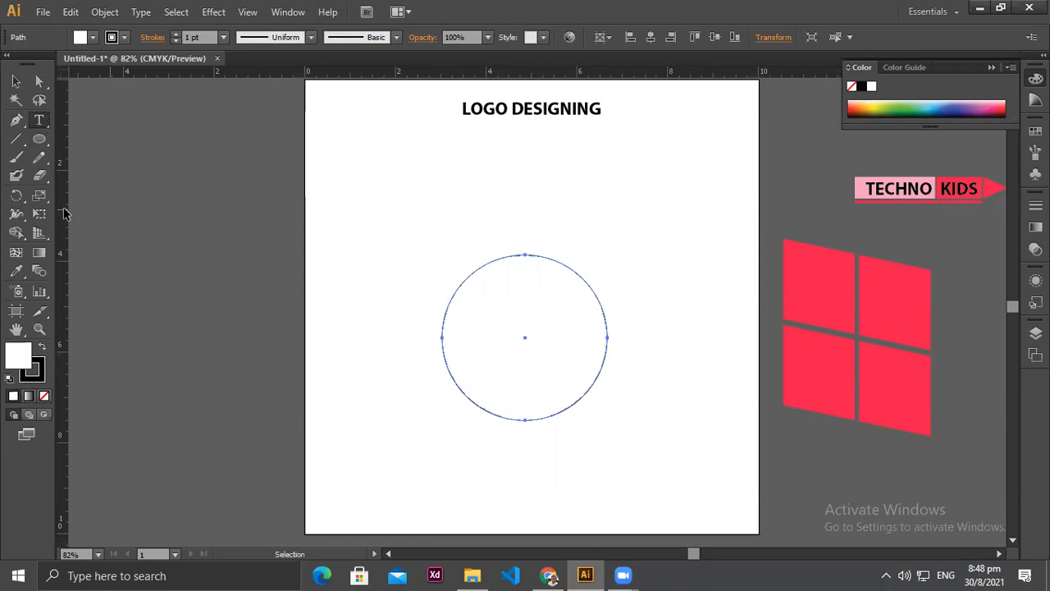
left_click_drag(64, 210, 524, 242)
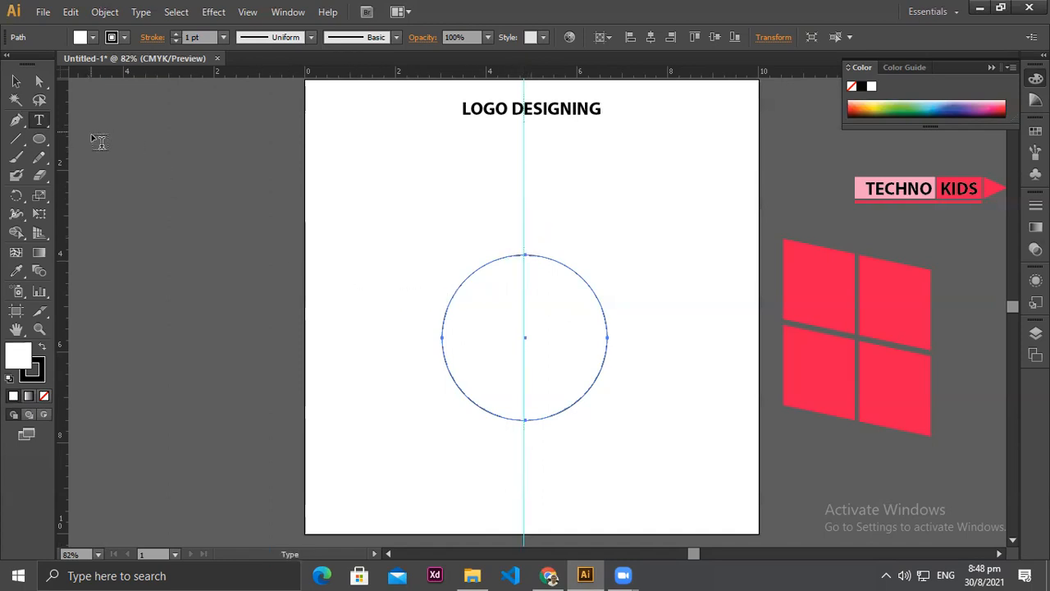
Step: Add a straight TECHNO KIDS text line just above the circle, and delete it
left_click(520, 246)
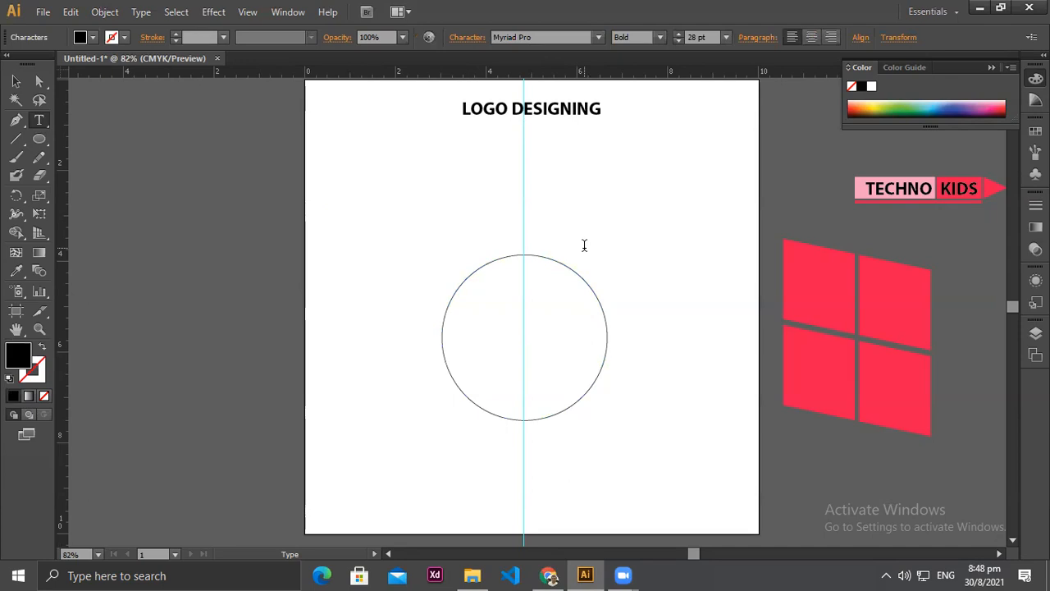
type("Techn")
key("BackSpace")
key("BackSpace")
type("ECHNo")
key("BackSpace")
type("O Kid")
key("BackSpace")
key("BackSpace")
type("IDS")
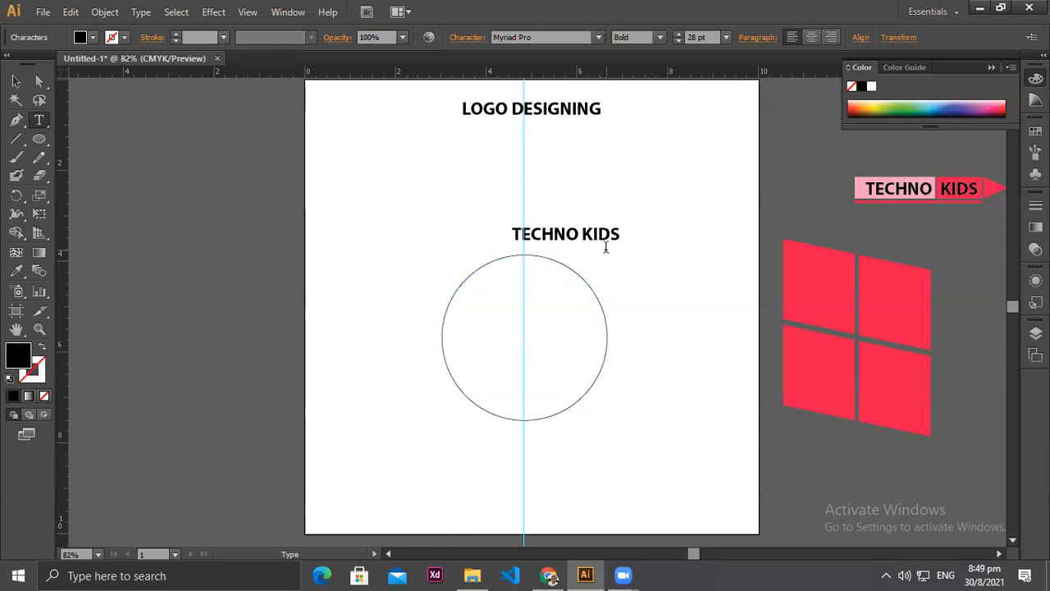
left_click(18, 79)
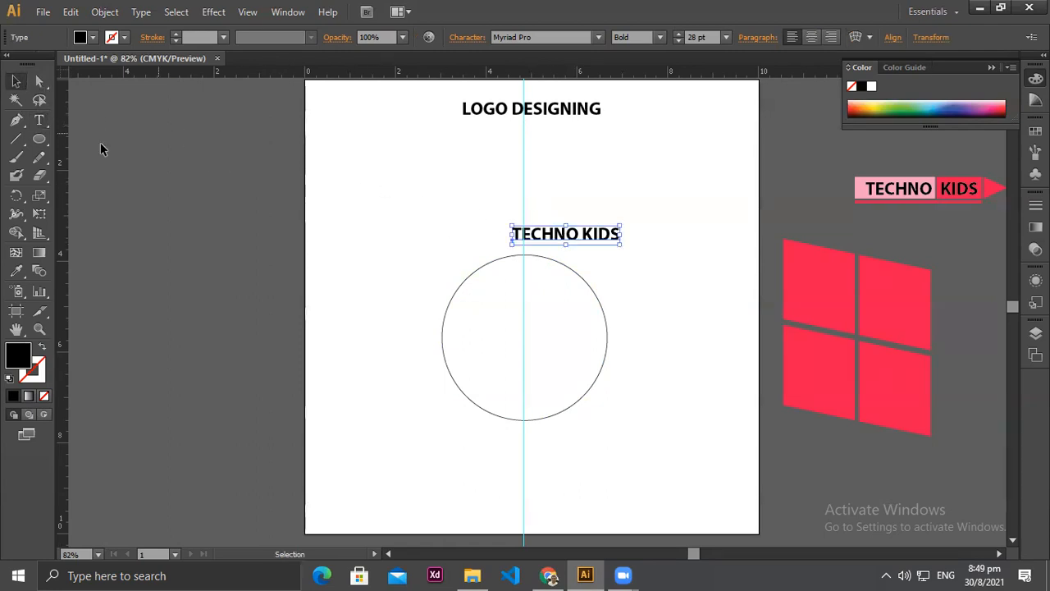
key("Delete")
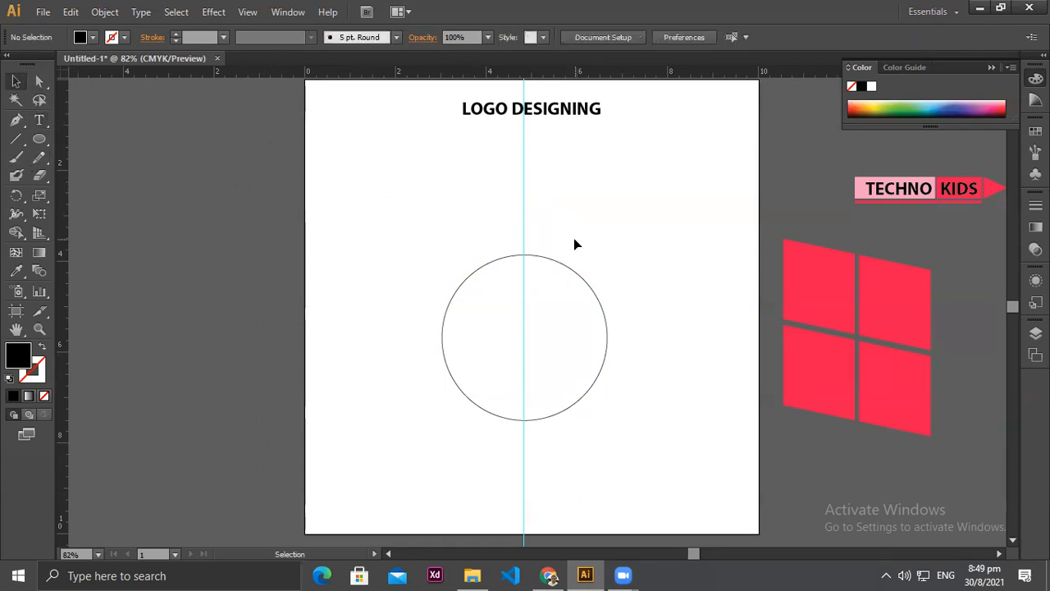
Step: Type TECHNO KIDS along the circle's outline, starting where the vertical guide crosses its top
left_click(30, 121)
left_click_drag(29, 120, 119, 174)
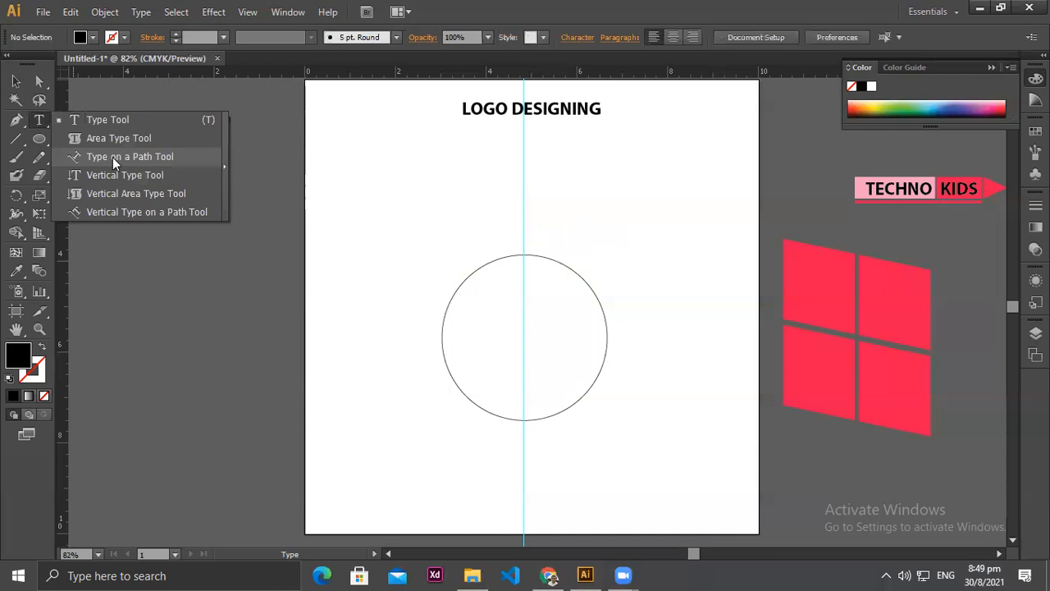
left_click_drag(113, 157, 112, 156)
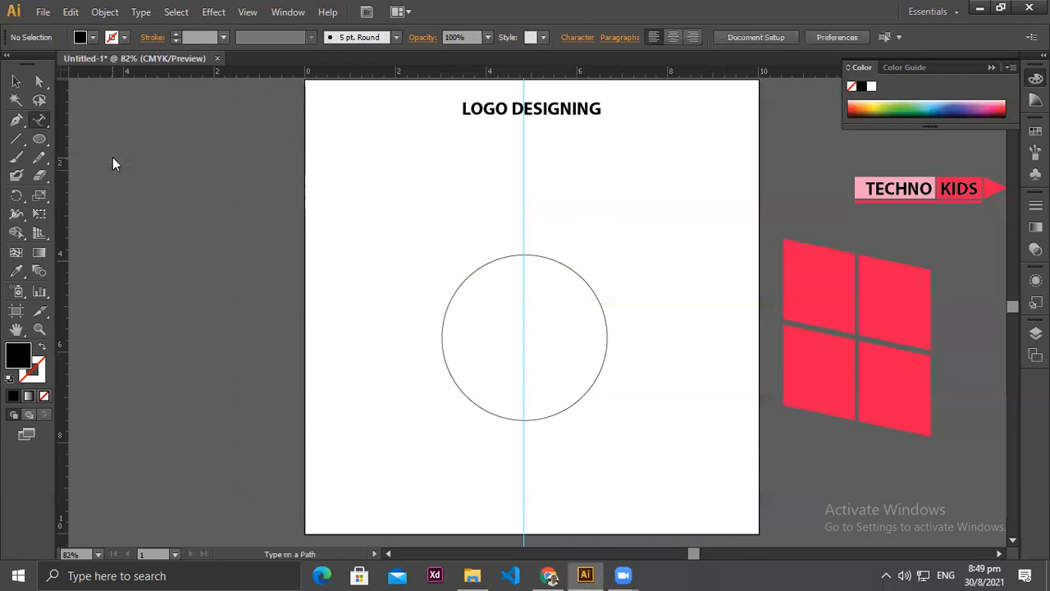
left_click(524, 250)
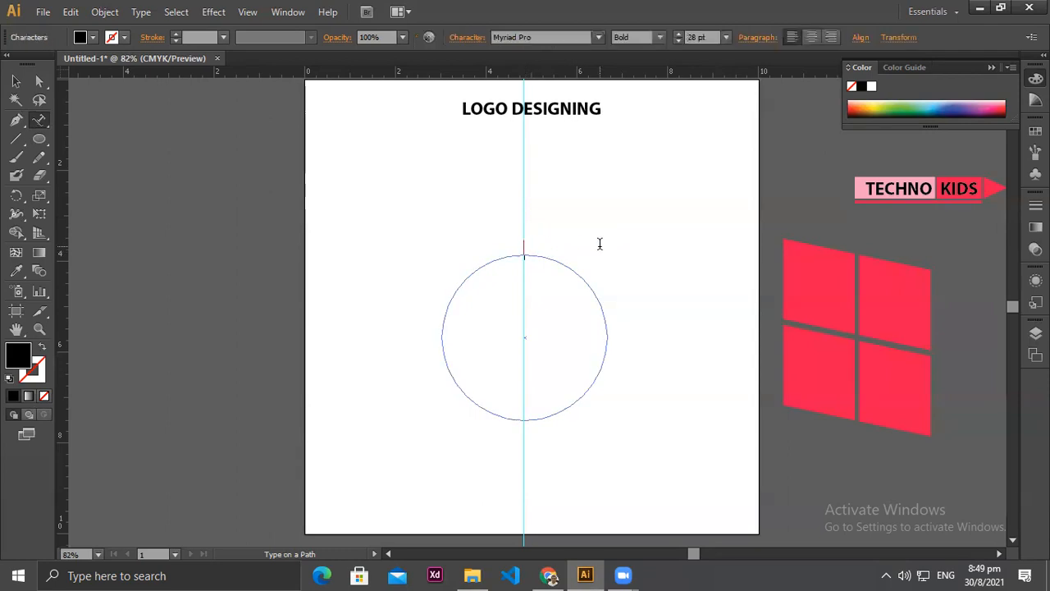
type("TECHNO KIDS")
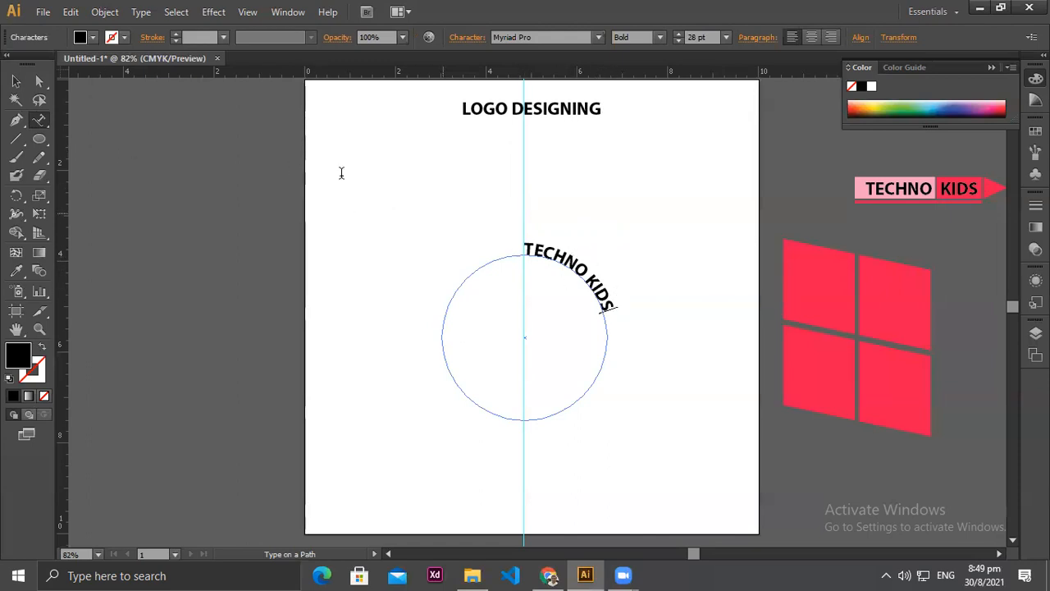
left_click(16, 81)
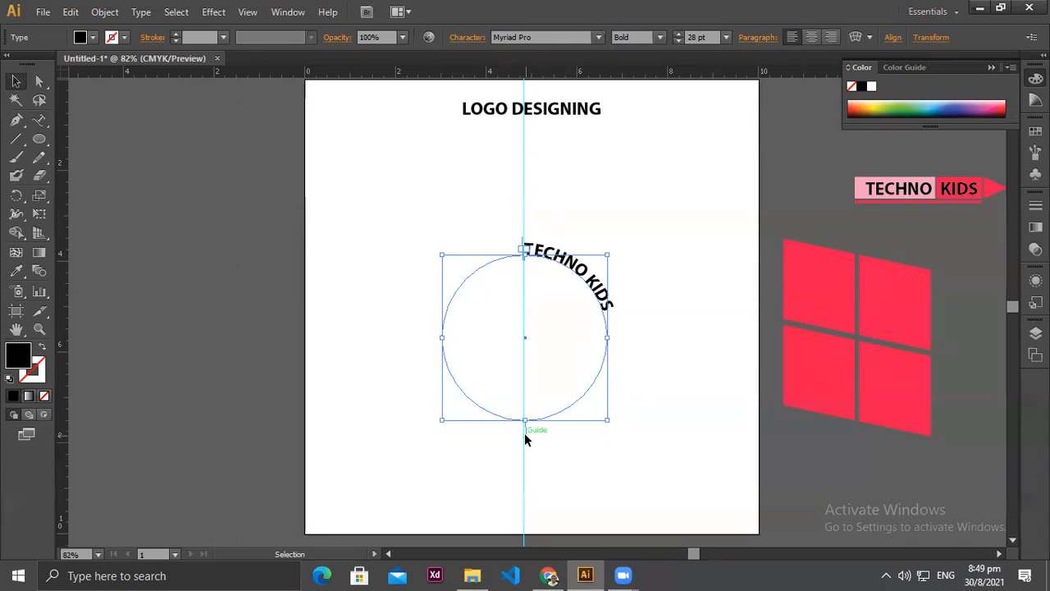
Step: Undo the curved text on the circle and the earlier text deletion, toggling outline view on and off along the way
left_click(538, 433)
key("ctrl+z")
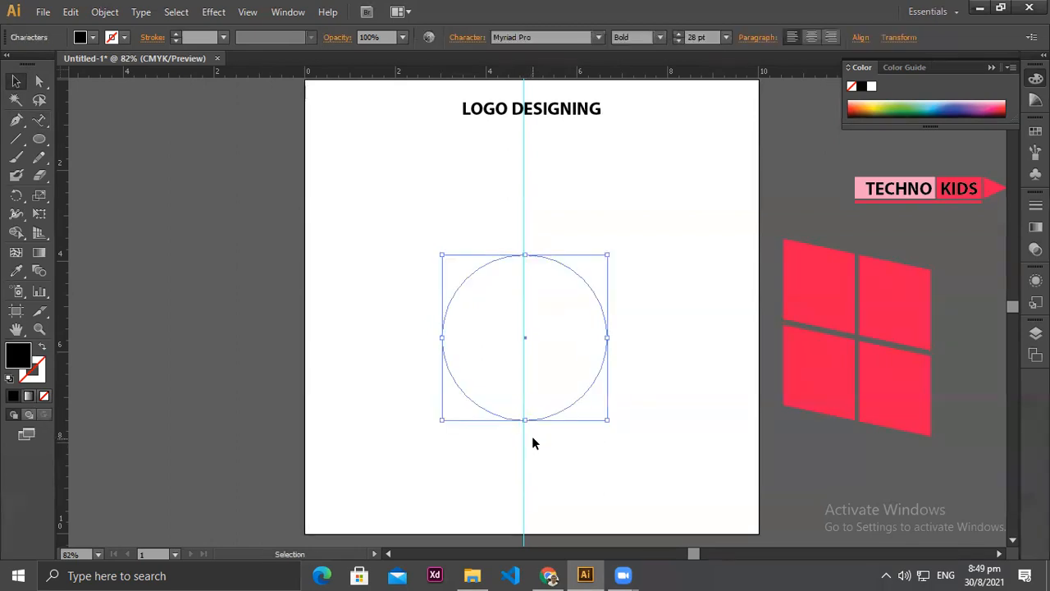
key("a")
key("ctrl+y")
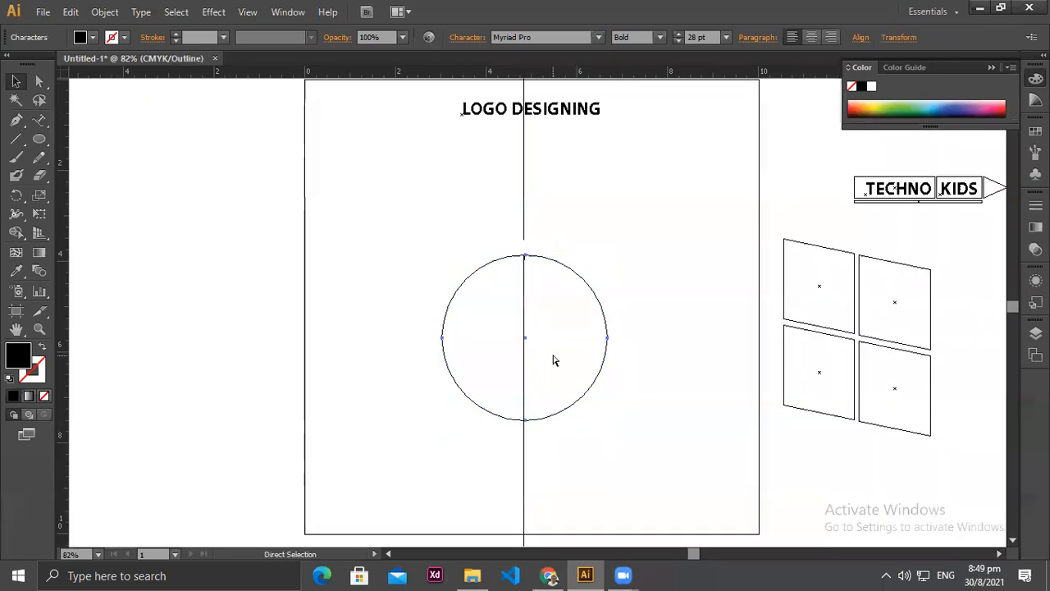
key("ctrl+y")
key("ctrl+y")
key("ctrl+y")
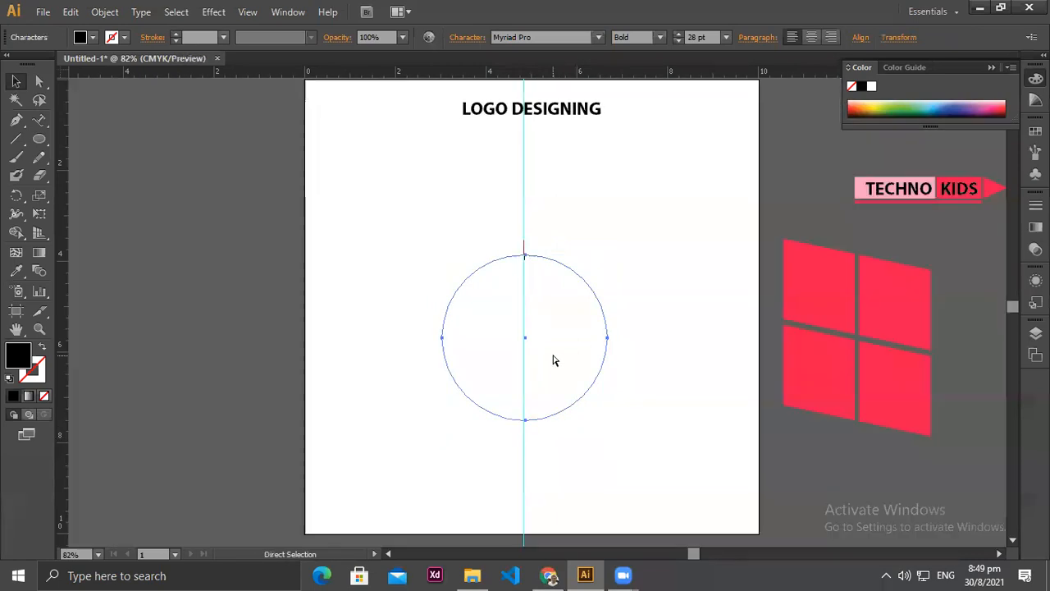
key("ctrl+z")
key("ctrl+z")
key("ctrl+z")
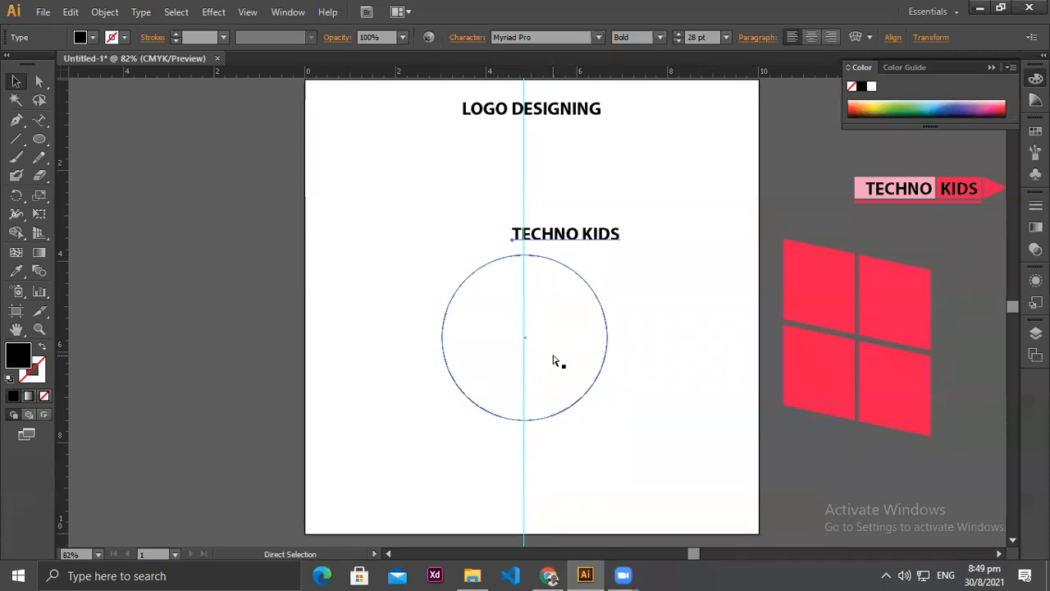
Step: Delete the restored straight TECHNO Kids text line above the circle
key("ctrl+shift+z")
key("v")
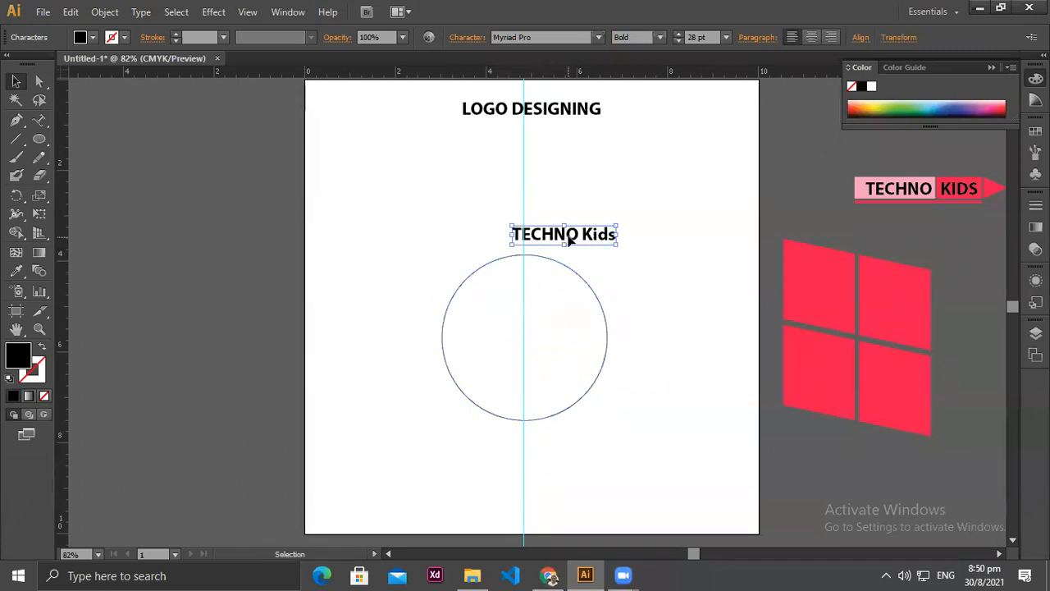
left_click_drag(503, 200, 628, 254)
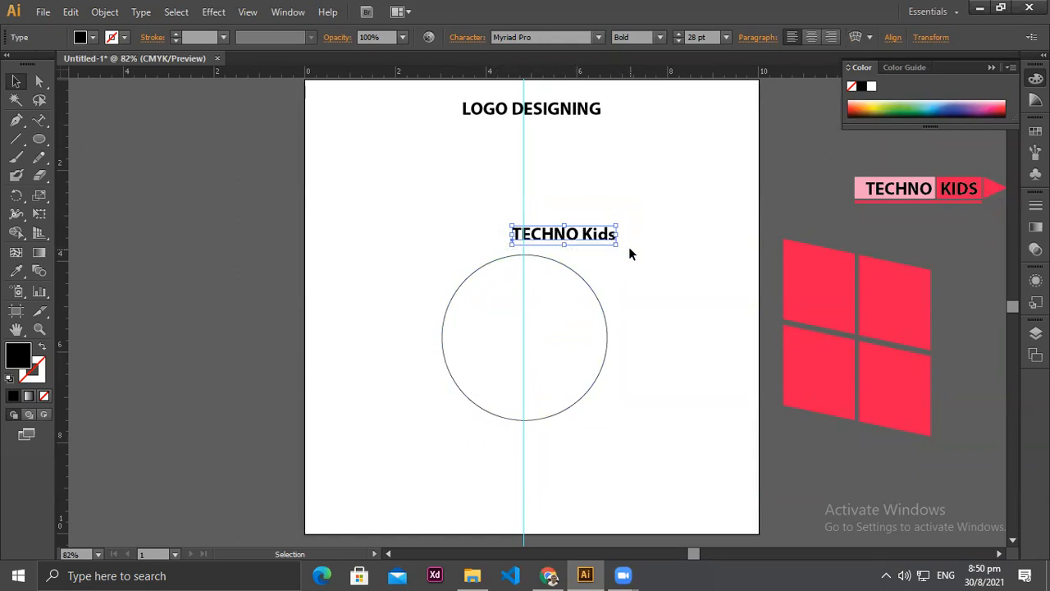
key("Delete")
Step: Type TECHNO KIDS along the circle's outline again and shift the text along it until it is centred on the vertical guide
left_click_drag(42, 119, 123, 155)
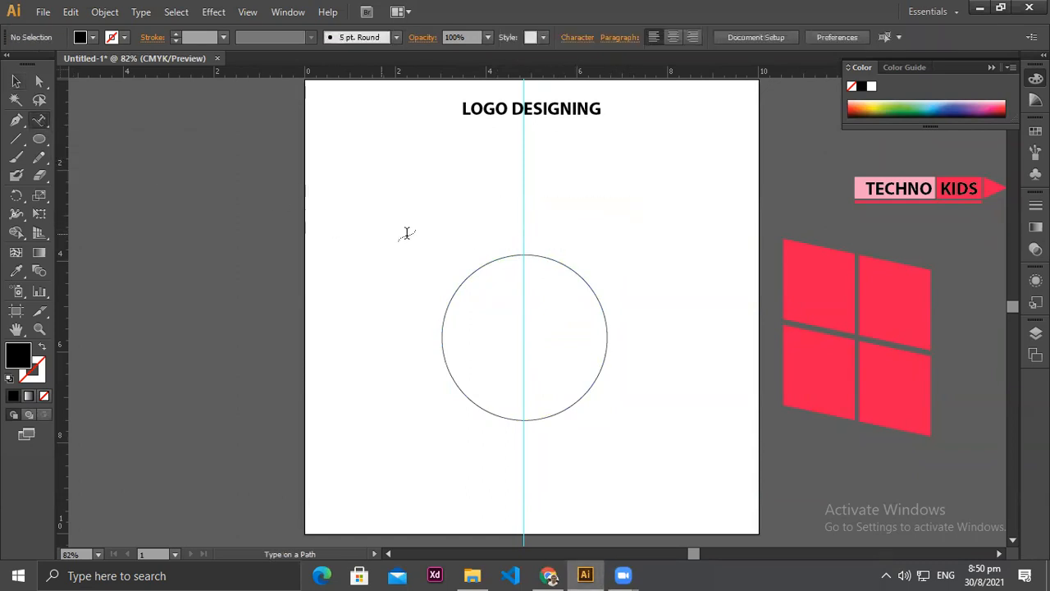
left_click(520, 246)
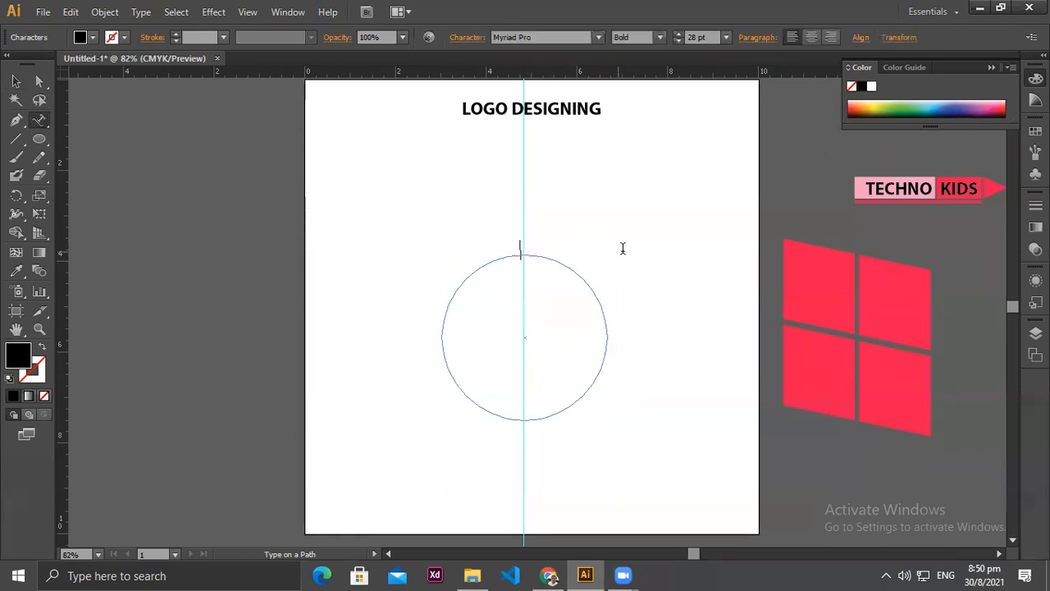
type("TECH")
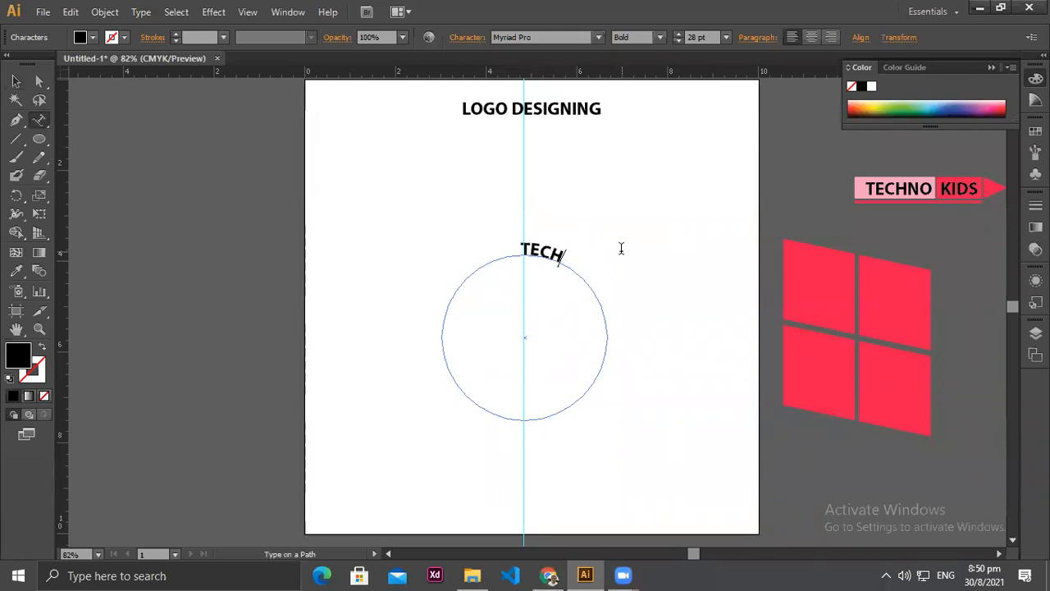
type("NO KIDS")
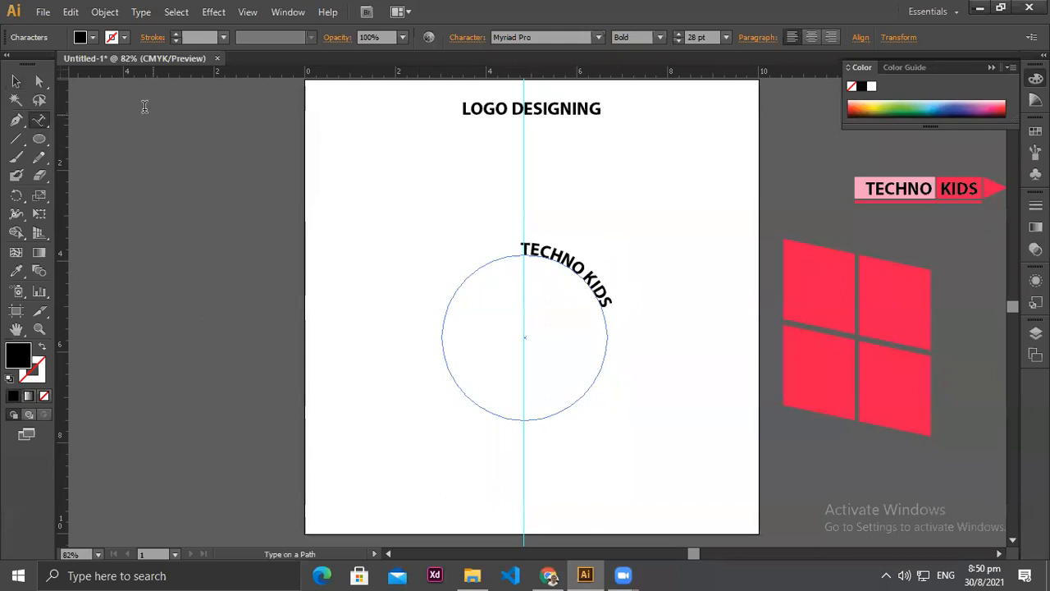
left_click(16, 81)
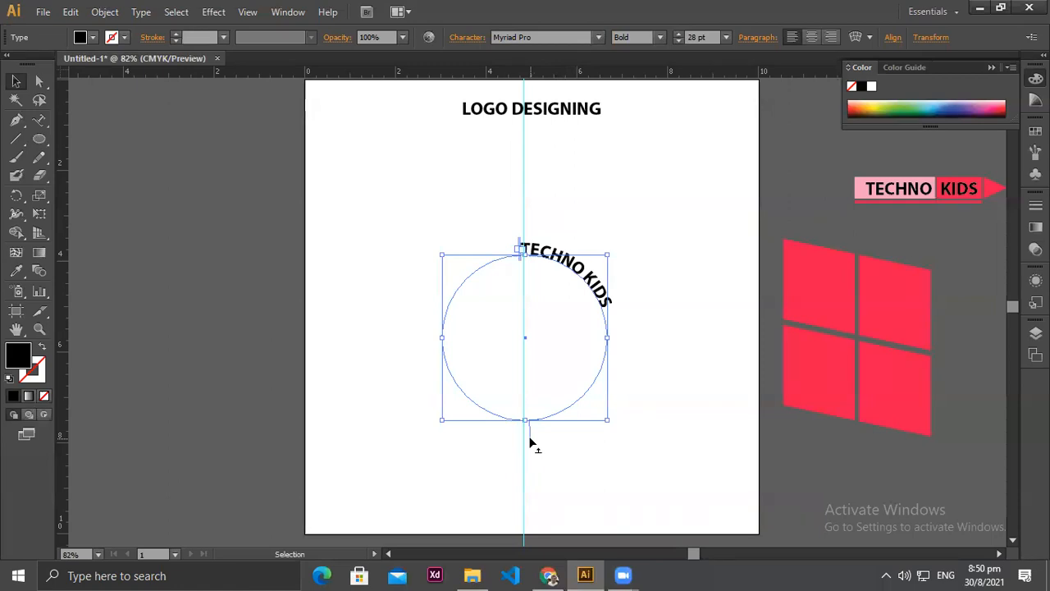
left_click_drag(530, 443, 602, 440)
left_click(657, 428)
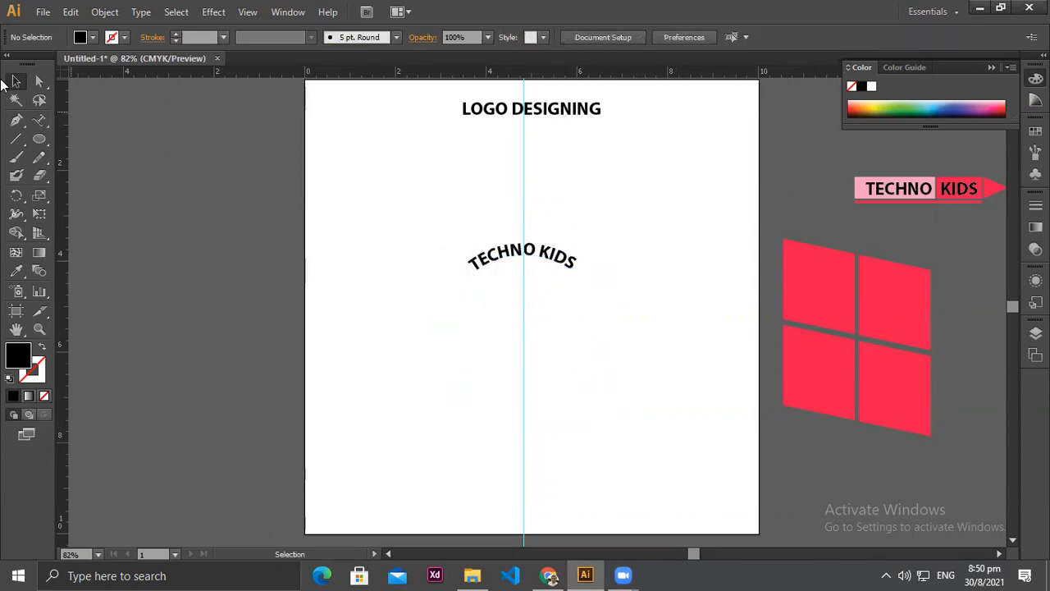
Step: Swap the curved text's fill and stroke, and reset it to the default white fill and black stroke
left_click_drag(419, 286, 548, 385)
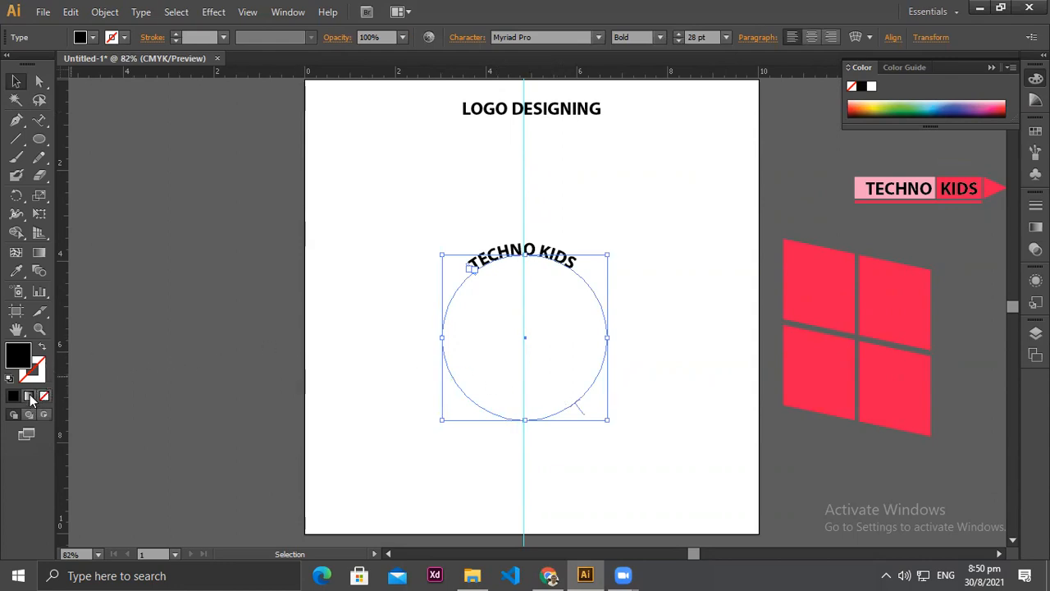
left_click(41, 347)
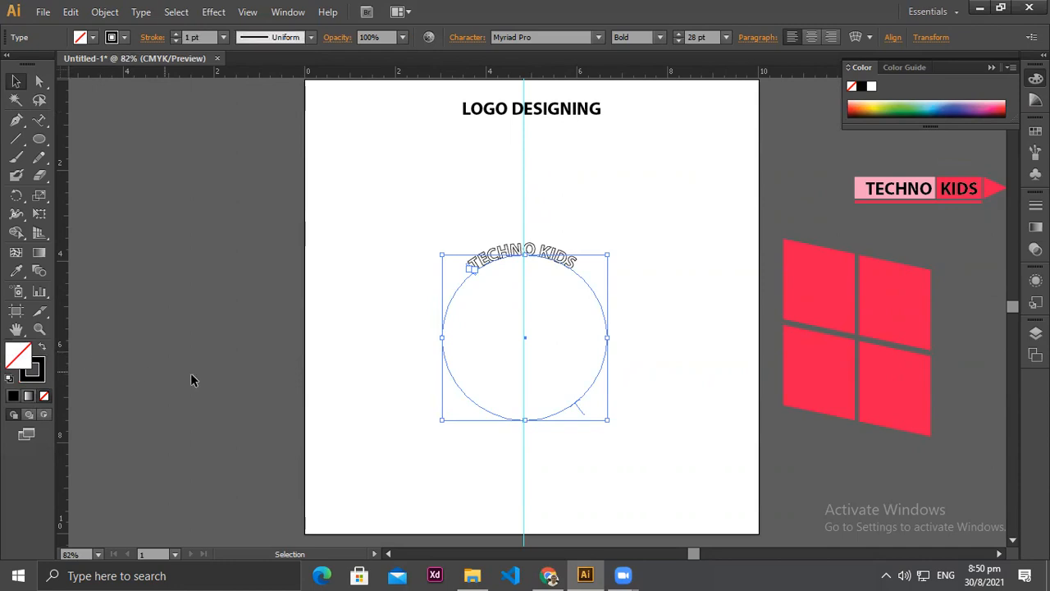
left_click(382, 386)
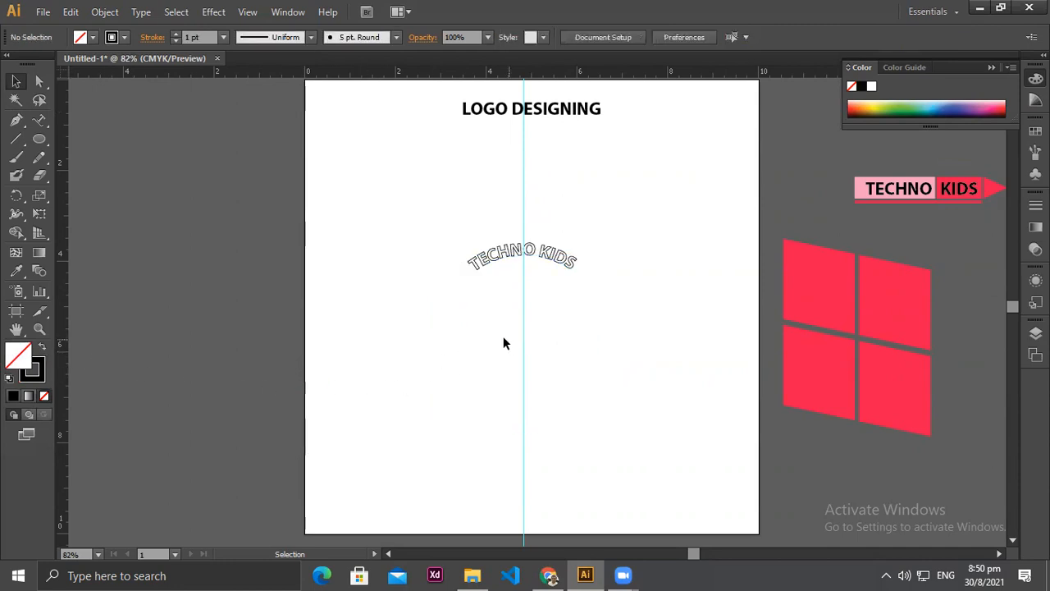
left_click_drag(382, 272, 483, 380)
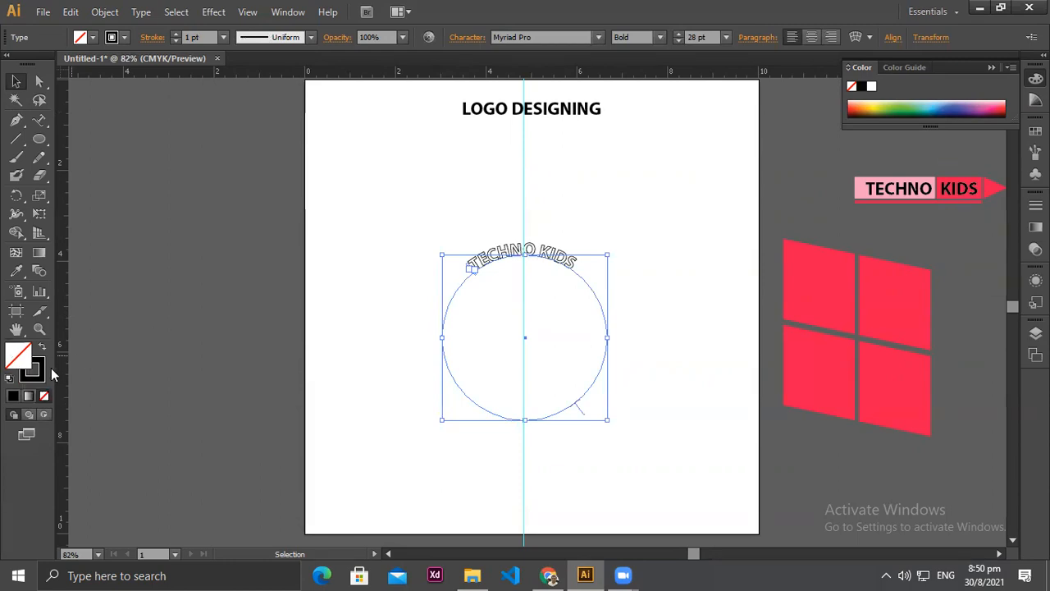
left_click(9, 377)
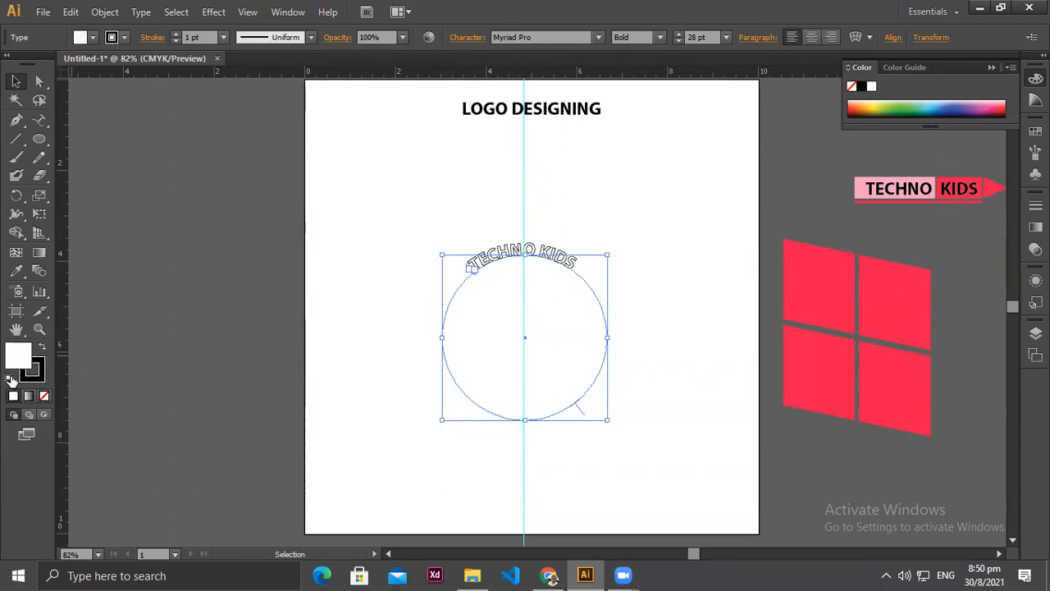
left_click(246, 410)
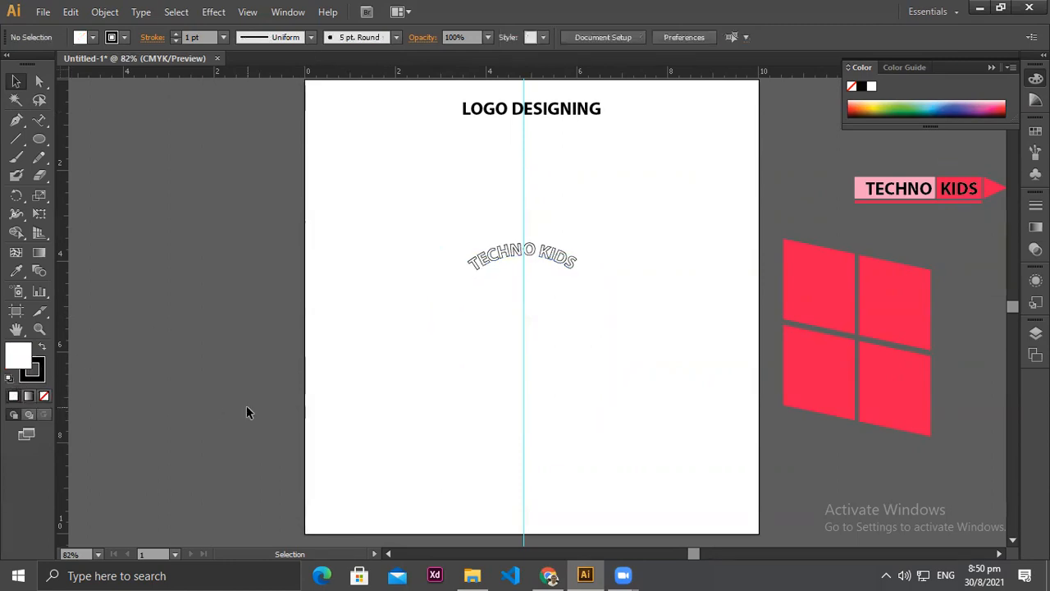
Step: Delete the circle together with its curved text
left_click(443, 338)
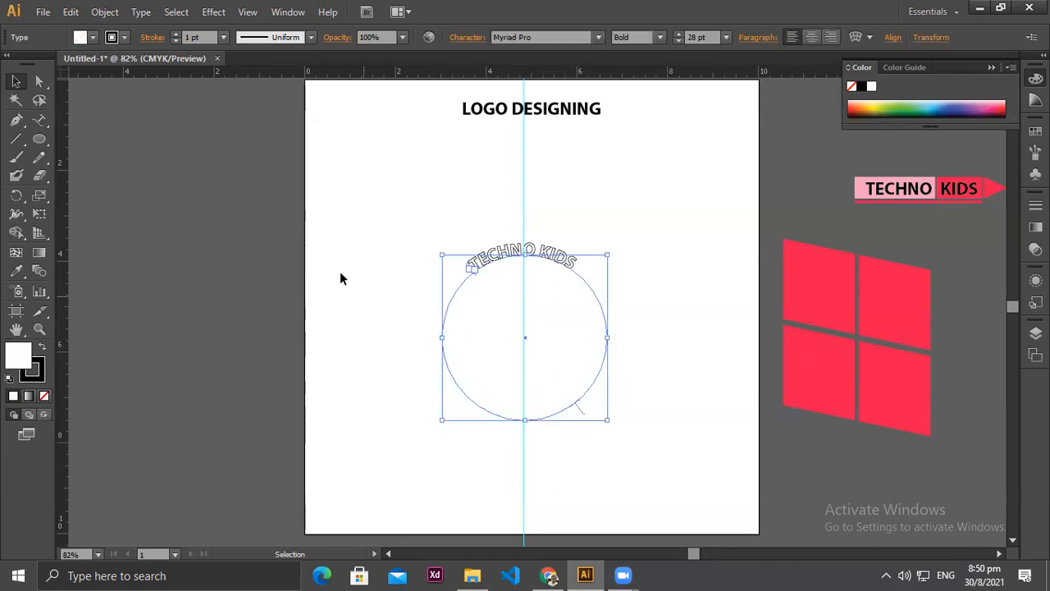
left_click_drag(331, 184, 684, 460)
key("Delete")
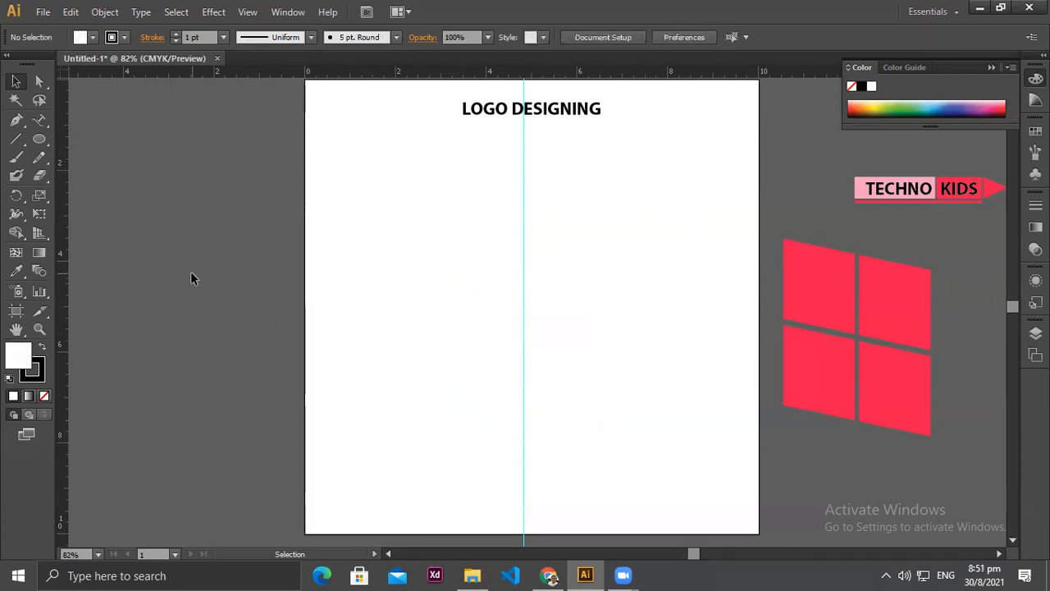
Step: Try to start text with the Type on a Path tool on the empty artboard, where no path exists, and dismiss the alerts
left_click(40, 119)
left_click(425, 207)
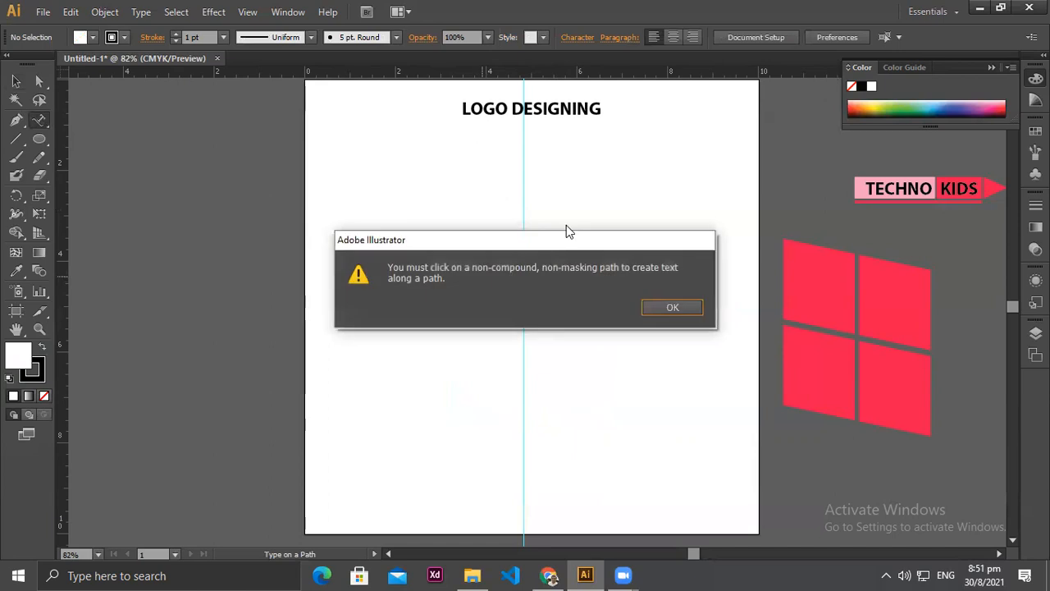
left_click(669, 306)
left_click_drag(38, 125, 122, 159)
left_click(401, 219)
left_click(676, 310)
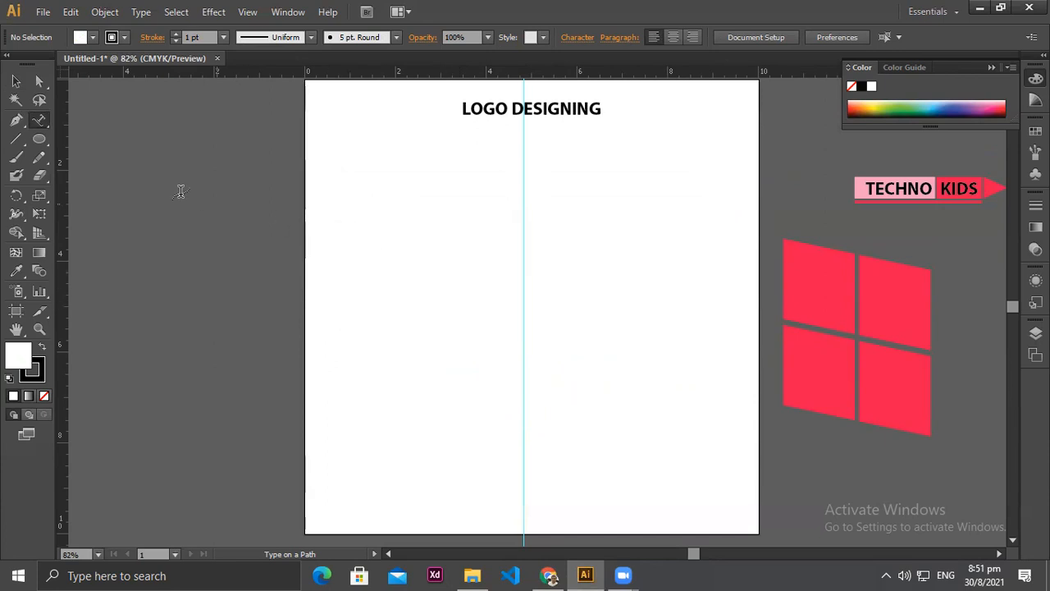
Step: Draw a new circle on the artboard with its left edge touching the vertical guide
left_click_drag(39, 139, 110, 174)
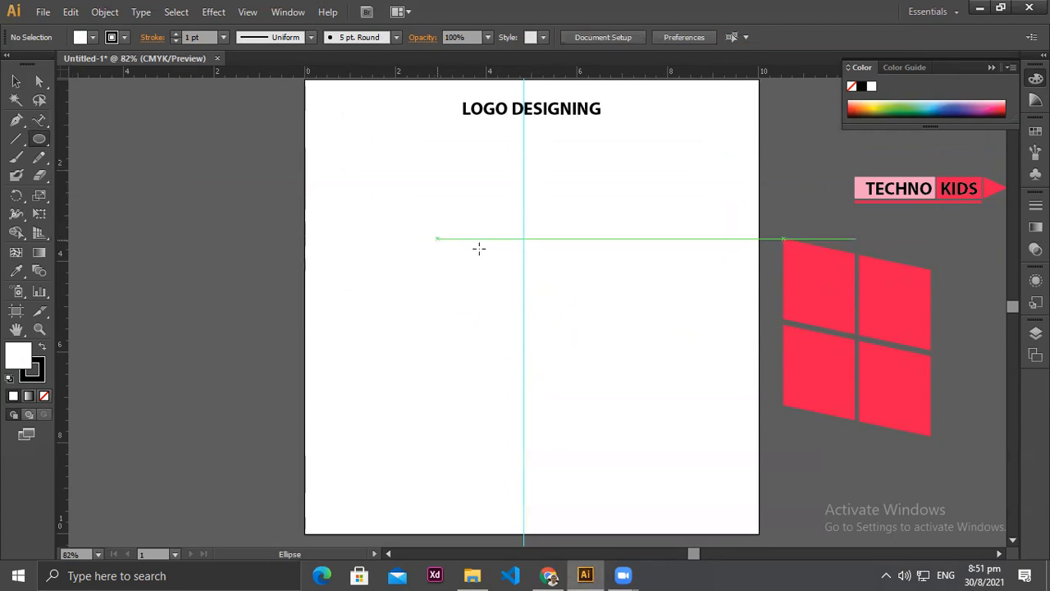
left_click_drag(525, 275, 625, 415)
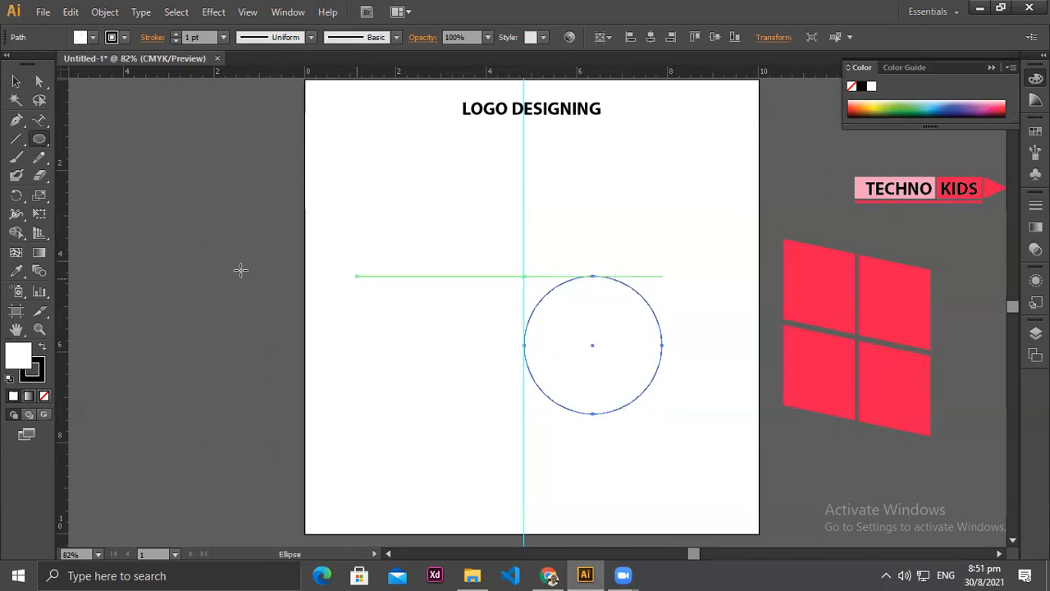
Step: Type TECHNO KIDS along the new circle's outline and shift the text so it is centred over the circle's top
left_click(49, 121)
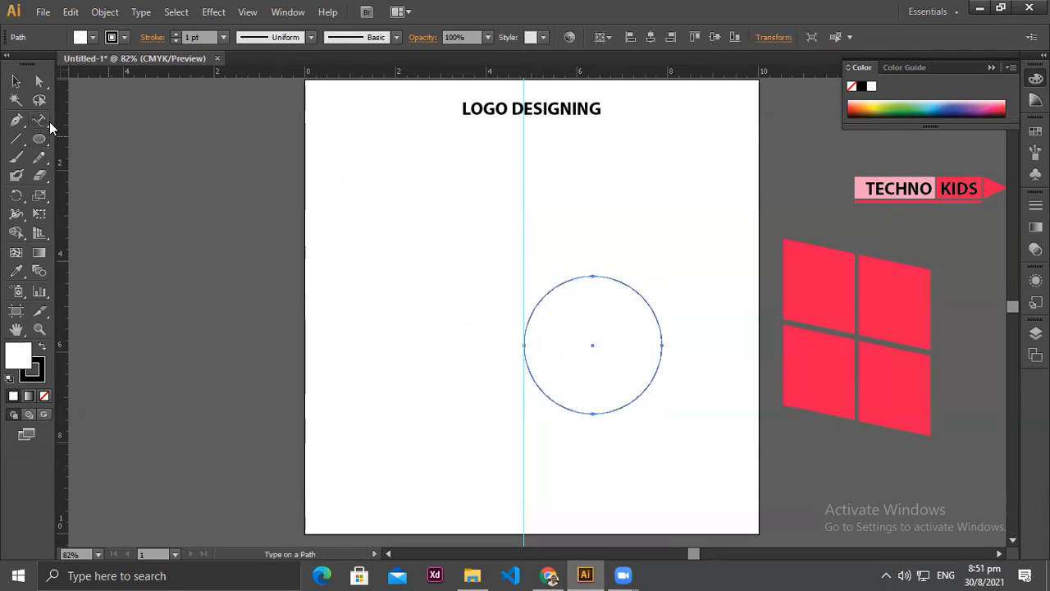
left_click(591, 275)
type("T")
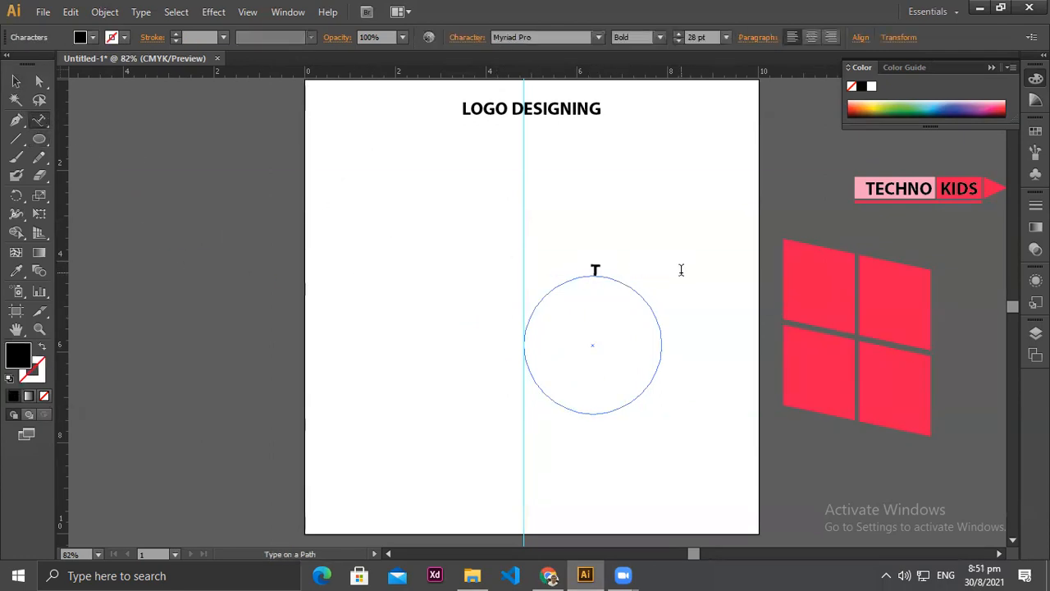
type("ECH")
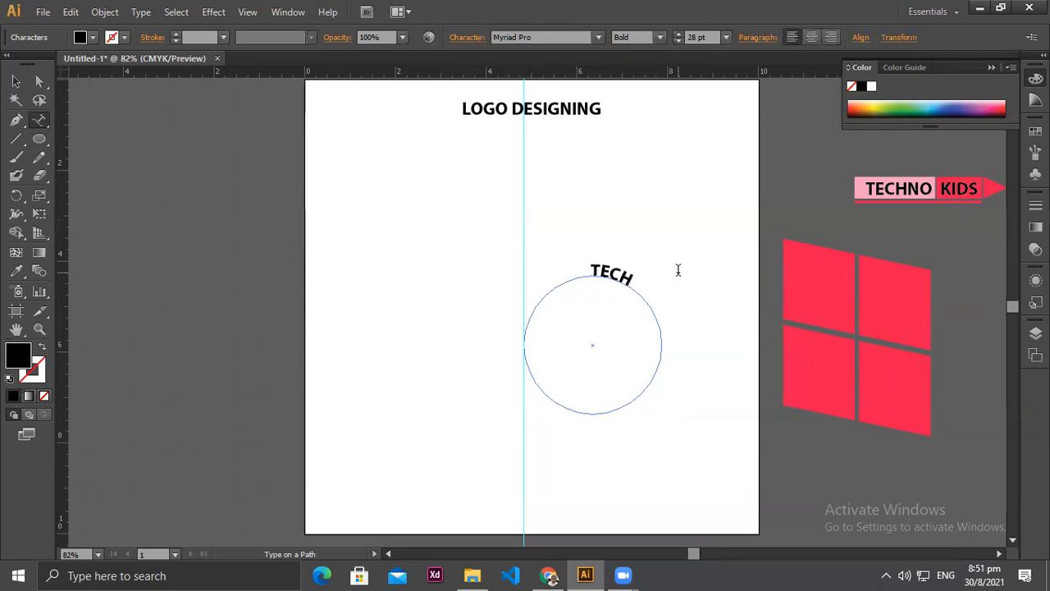
type("NO KIDS")
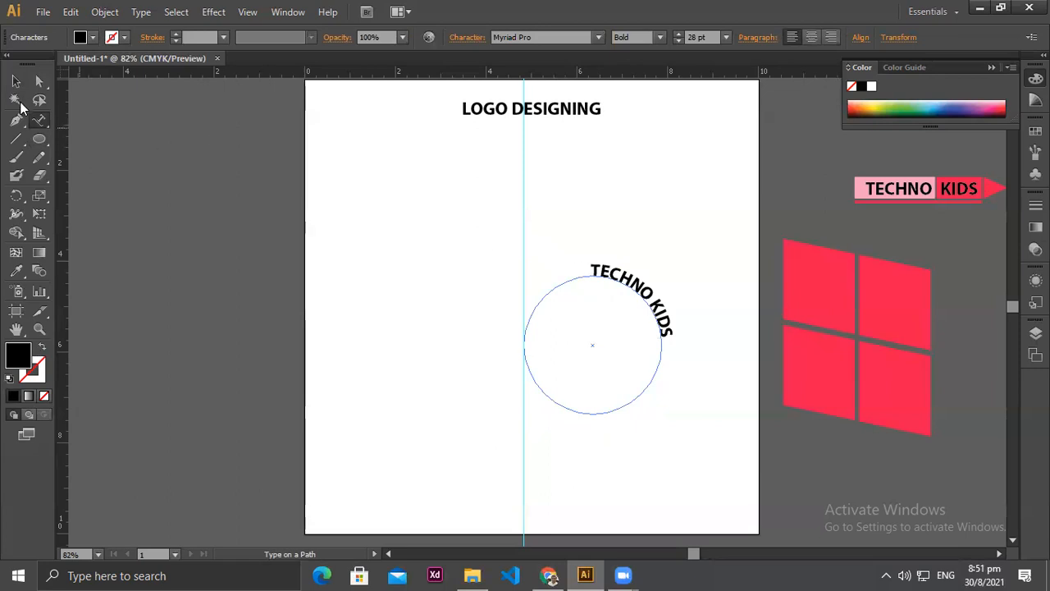
left_click(15, 82)
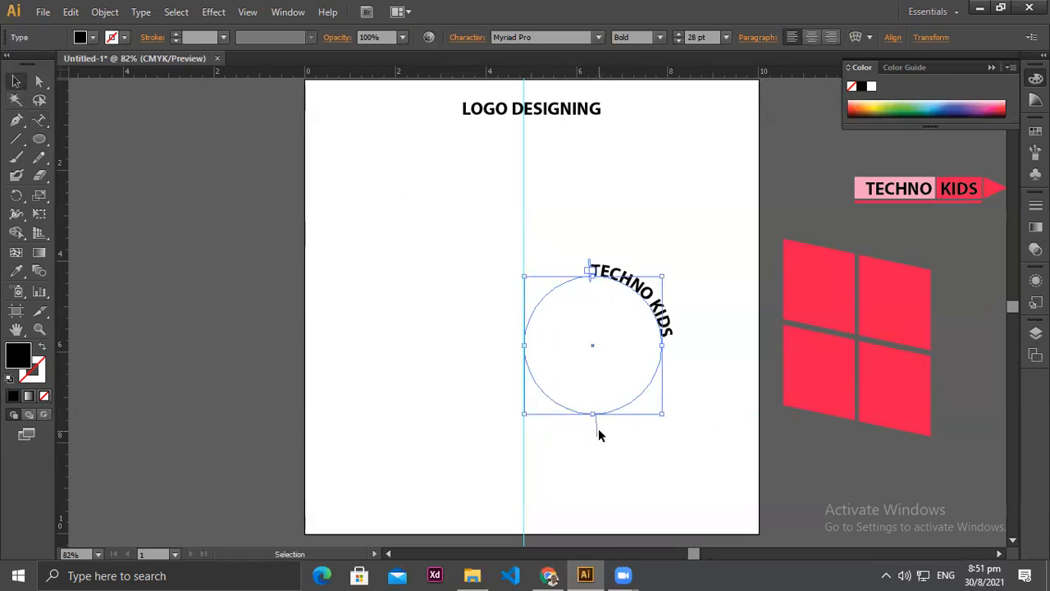
left_click_drag(597, 428, 670, 427)
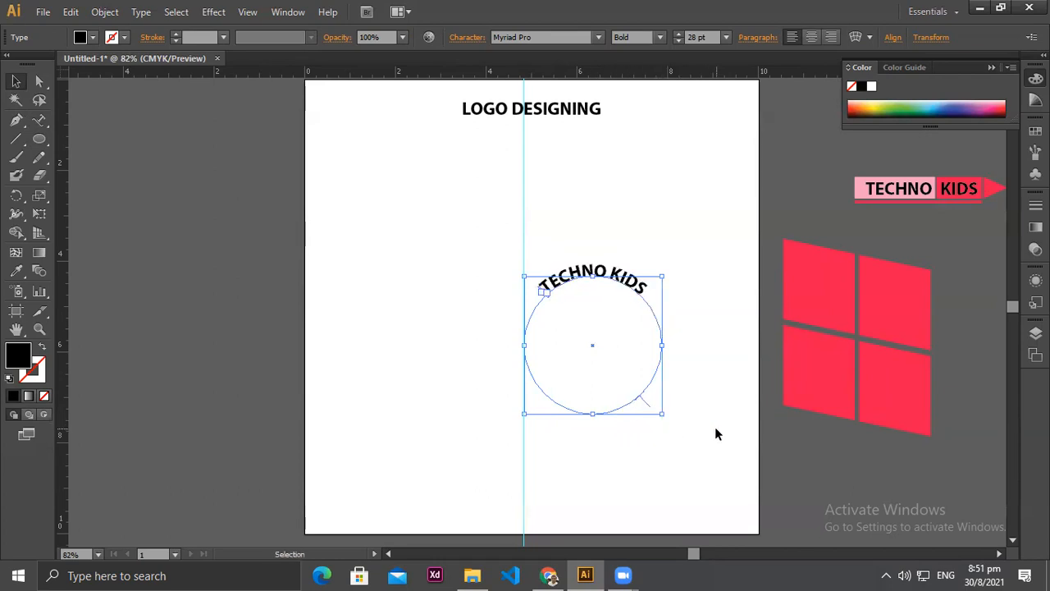
Step: Try to give the circle under the curved TECHNO KIDS text a black (000000) stroke
left_click(668, 408)
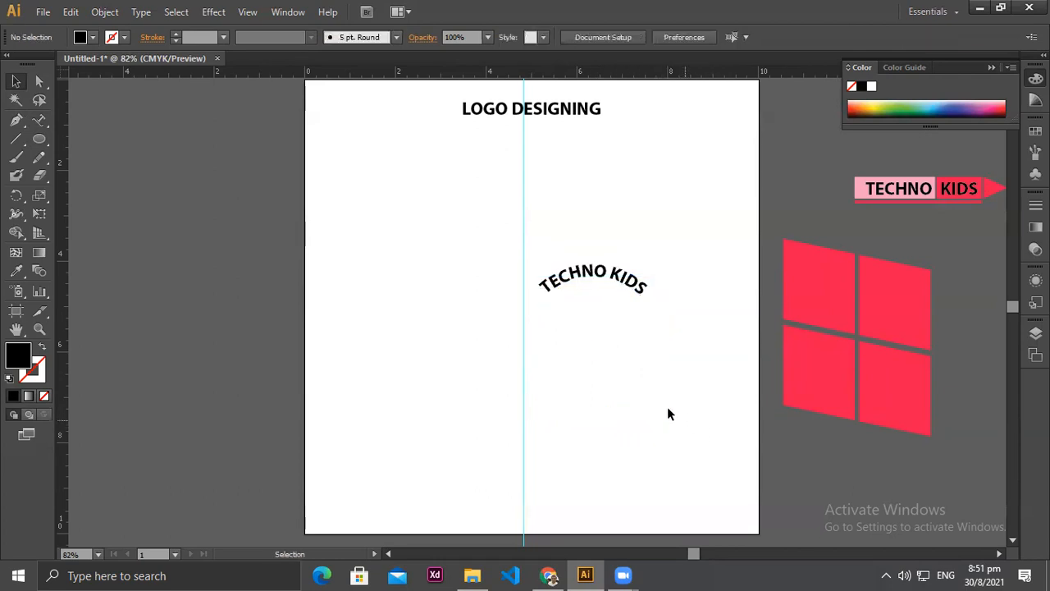
left_click(662, 336)
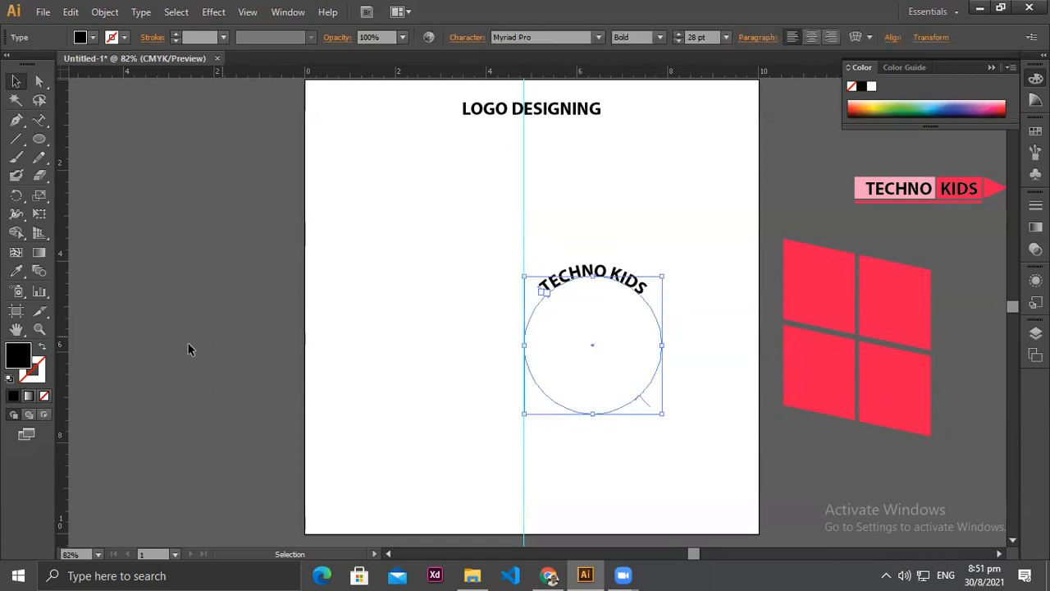
double_click(40, 368)
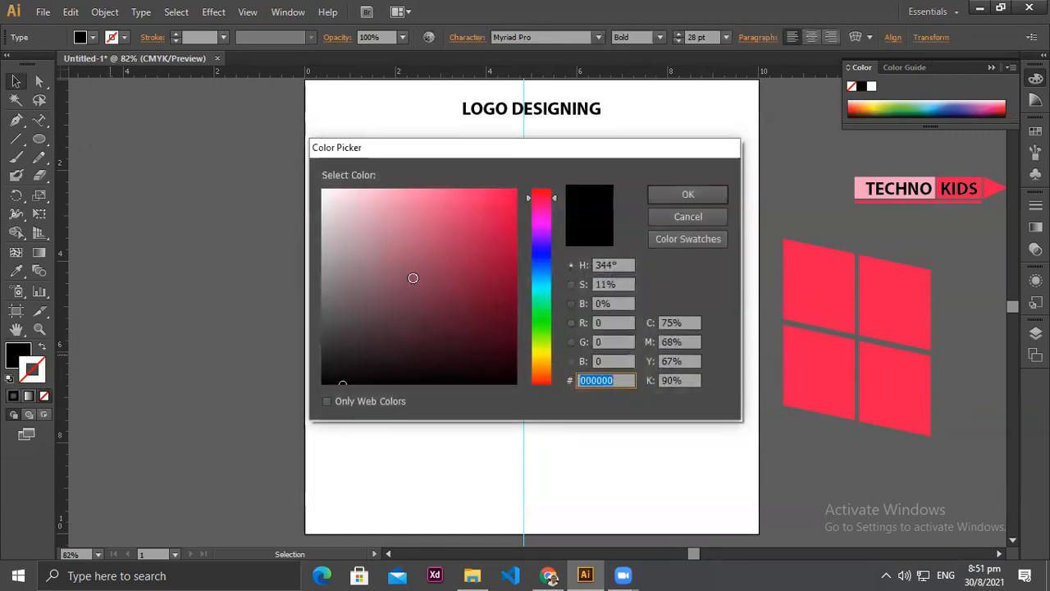
mouse_move(483, 252)
left_mouse_down()
mouse_move(408, 350)
mouse_move(315, 390)
left_mouse_up()
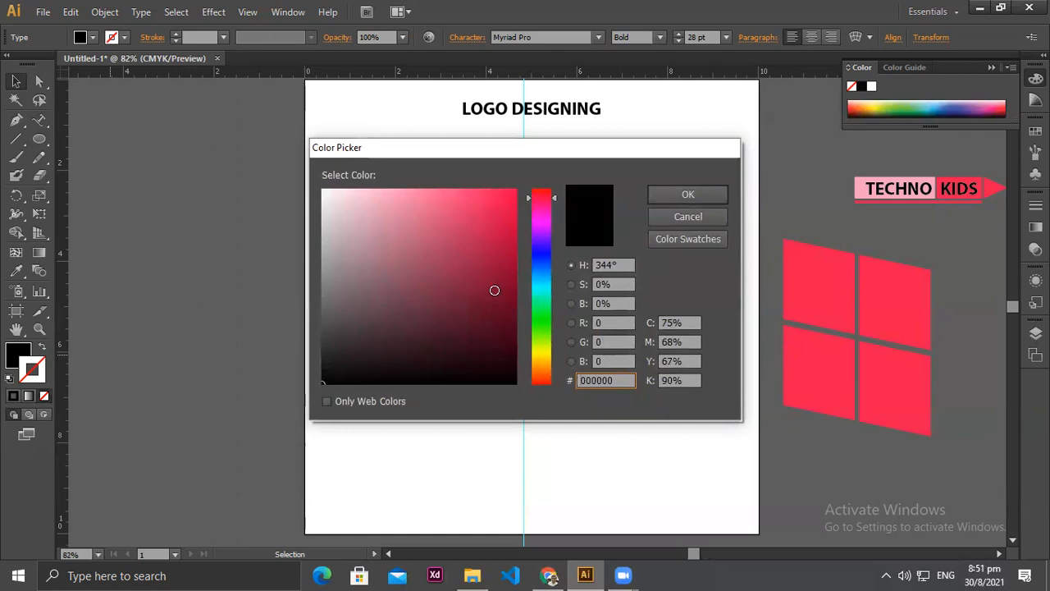
left_click(667, 199)
left_click(698, 343)
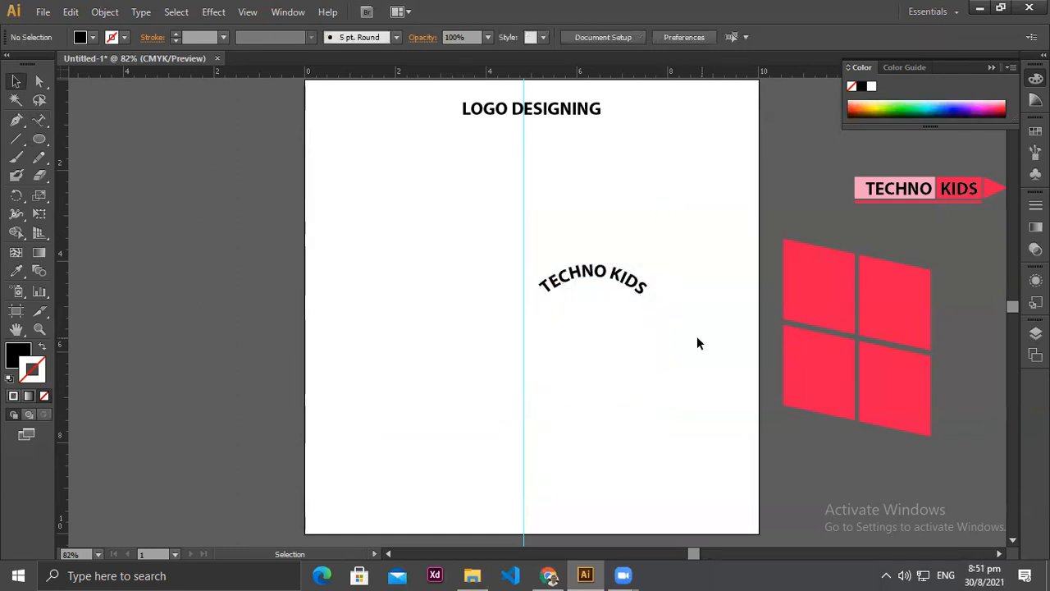
Step: Try to outline the text circle by swapping its fill and stroke and applying the default white fill and black stroke
left_click(657, 321)
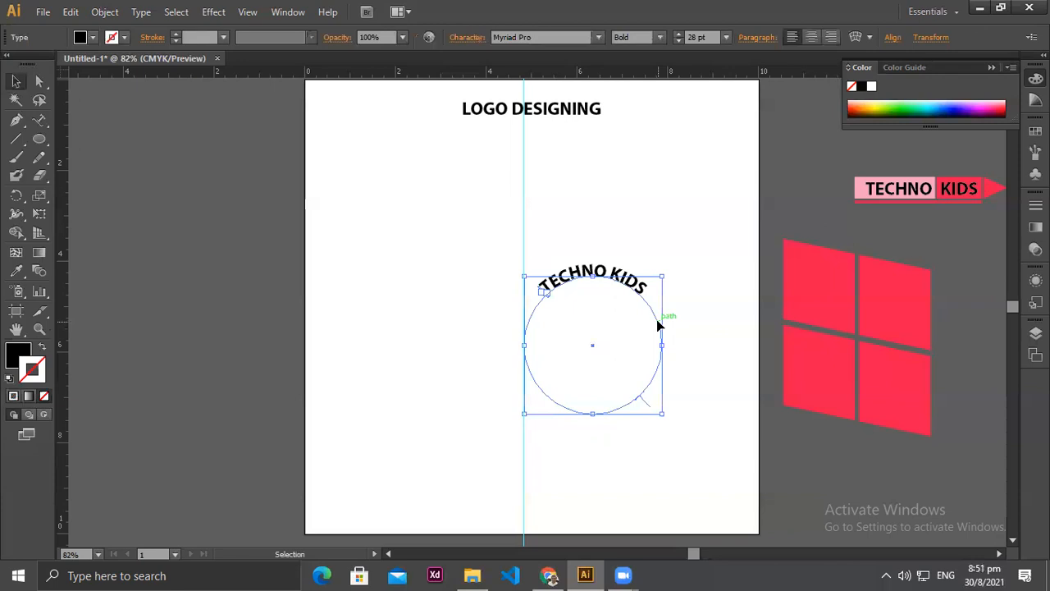
left_click(41, 347)
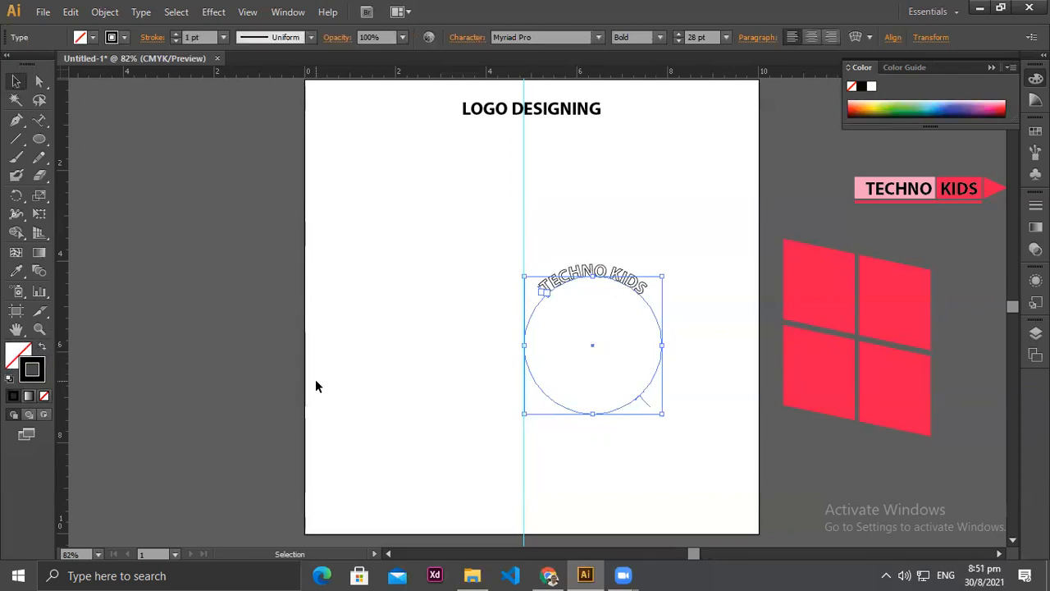
left_click(347, 370)
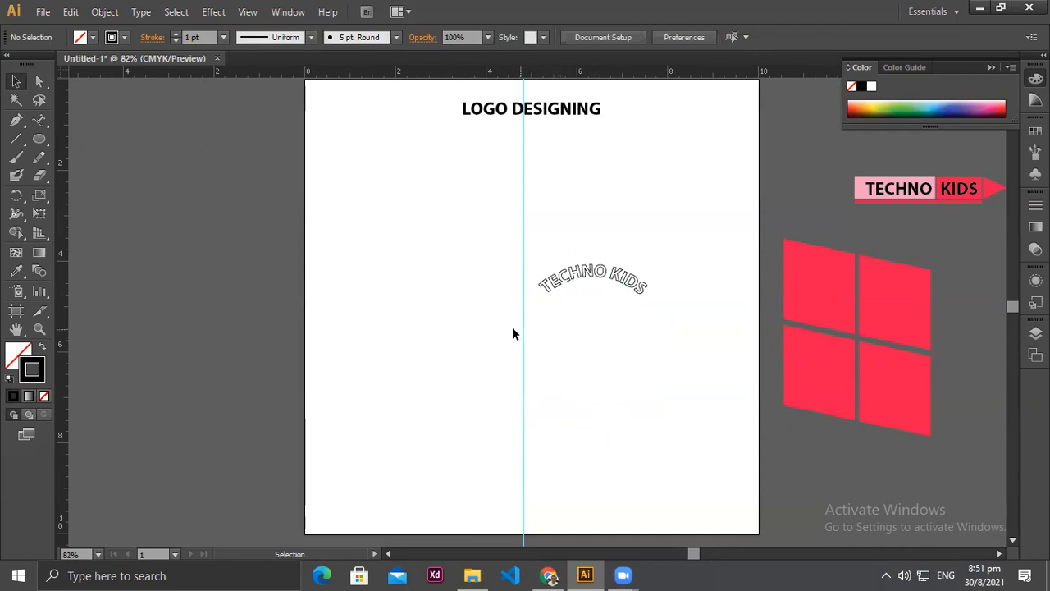
left_click(660, 348)
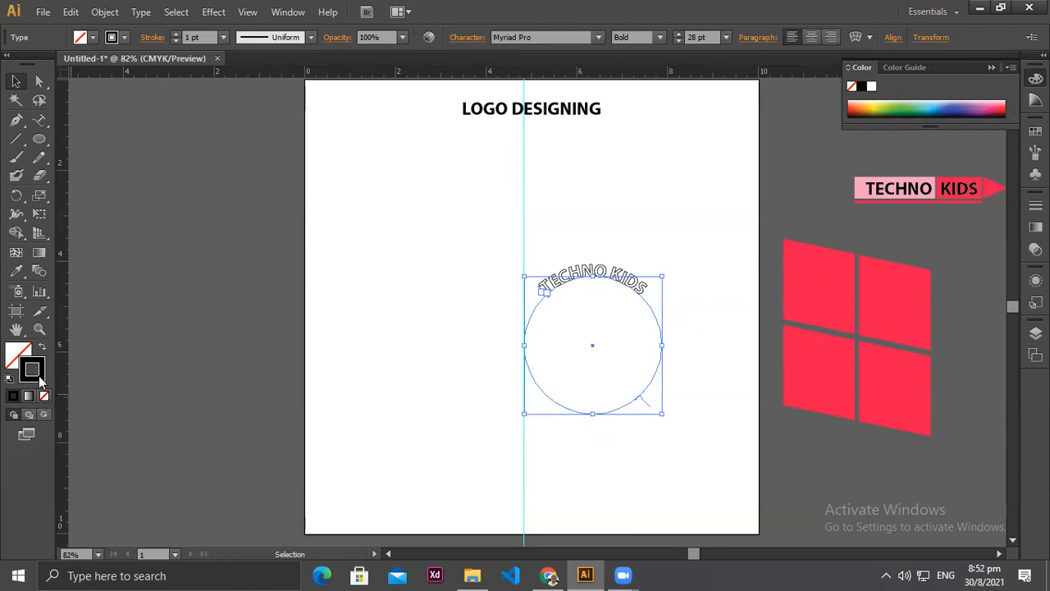
left_click(10, 377)
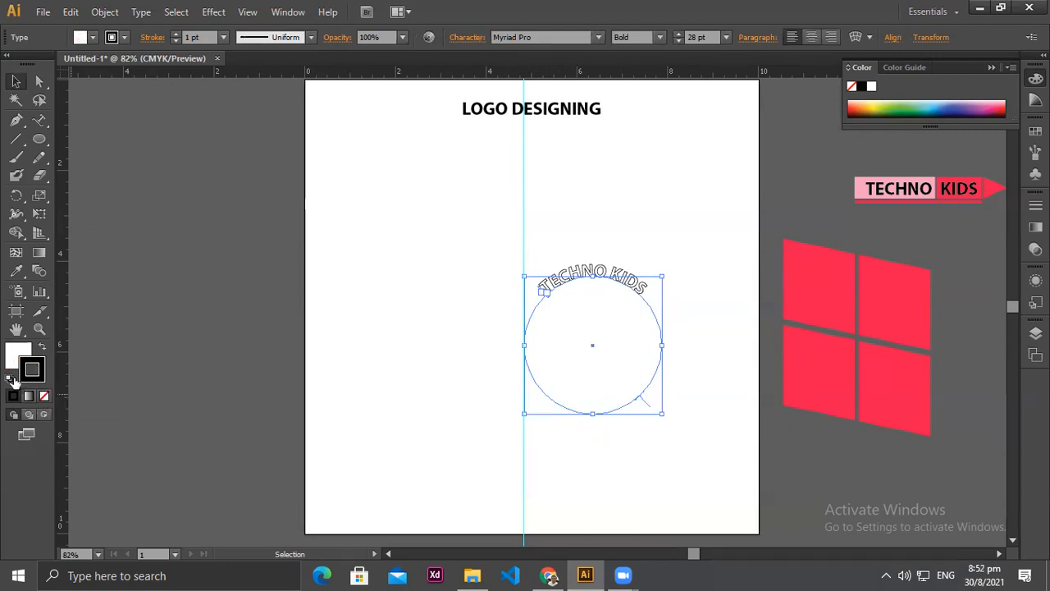
left_click(445, 408)
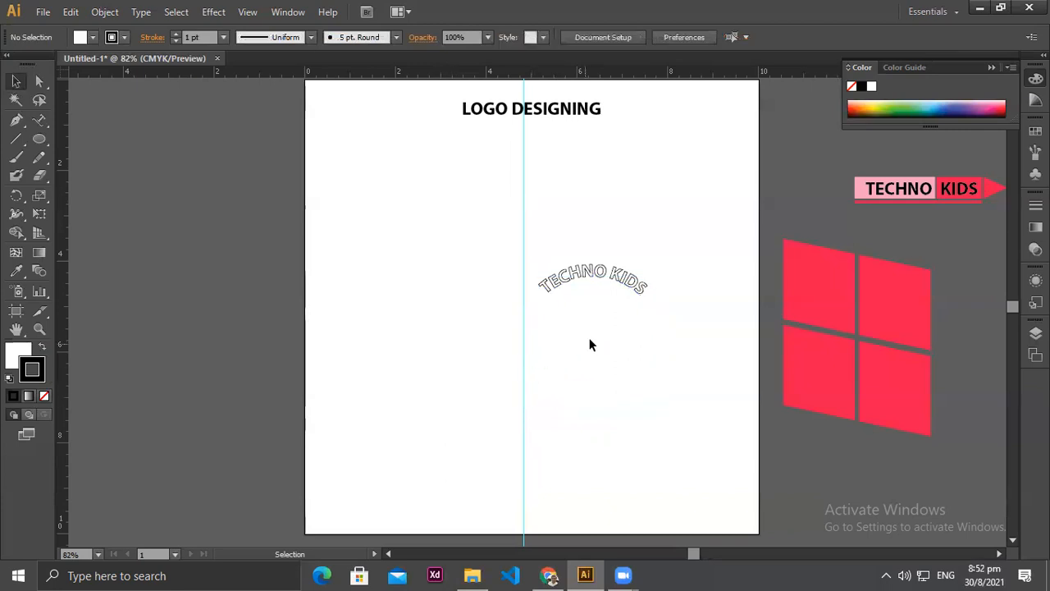
Step: Fill the curved TECHNO KIDS text with the pinkish red E5134F
left_click(532, 315)
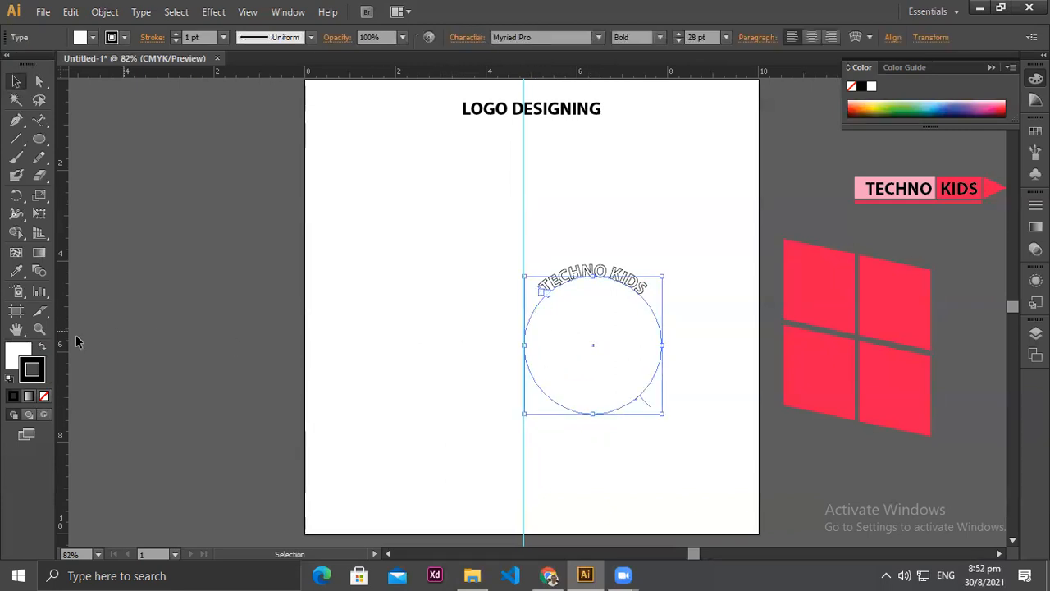
double_click(17, 354)
left_click(401, 267)
left_click_drag(445, 245, 499, 206)
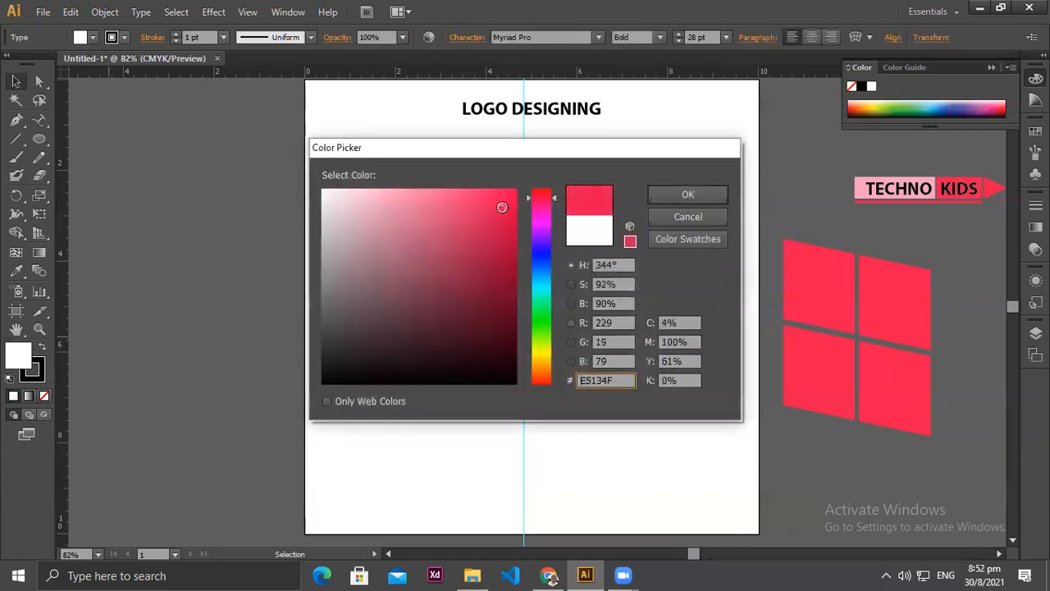
left_click(687, 194)
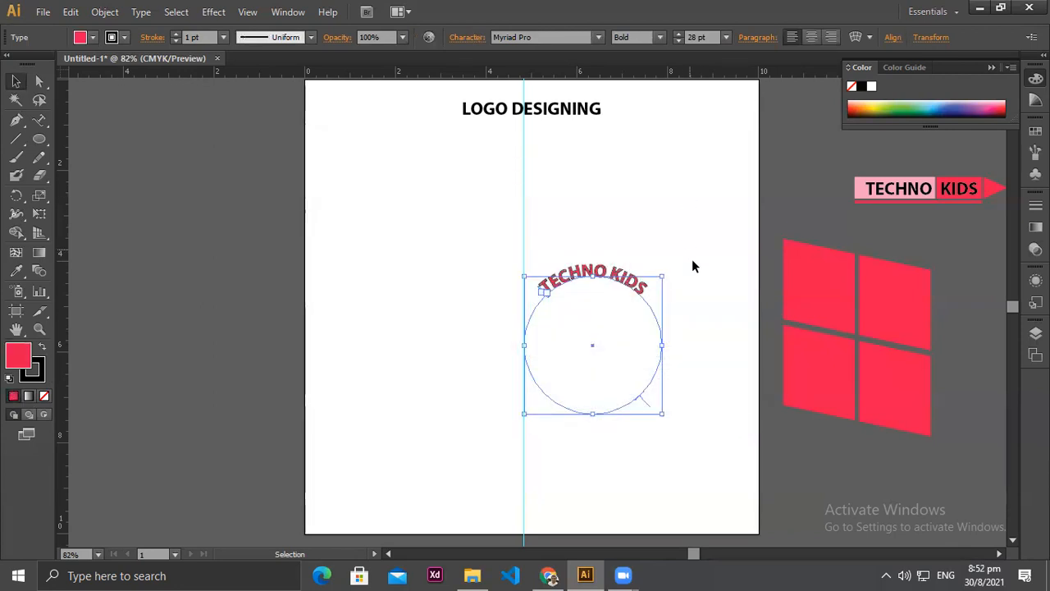
left_click(702, 305)
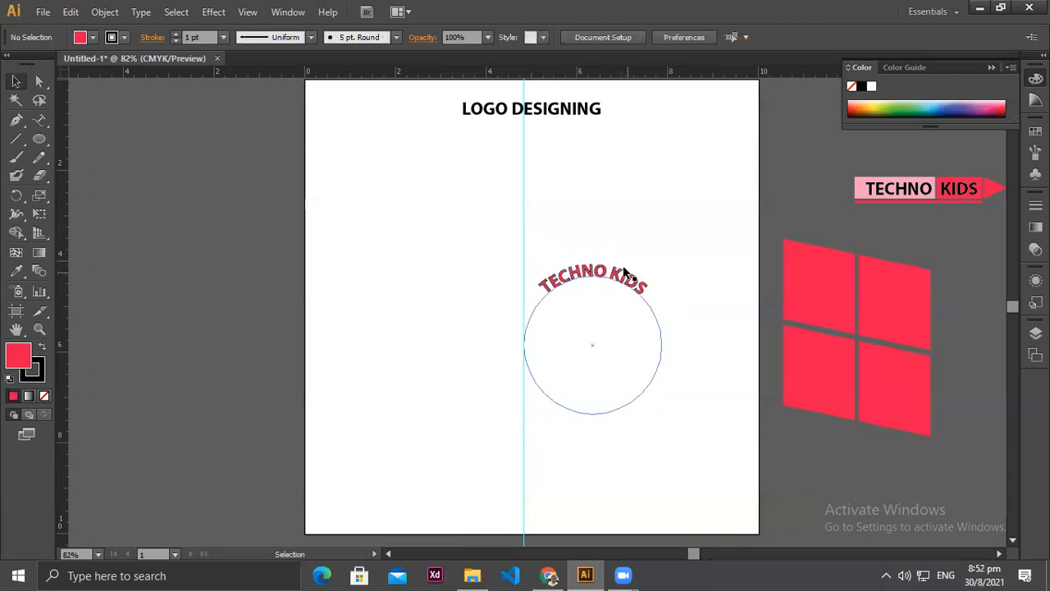
Step: Undo the colour changes on the curved text and select only its circle path with Direct Selection
key("a")
left_click(604, 281)
left_click(675, 316)
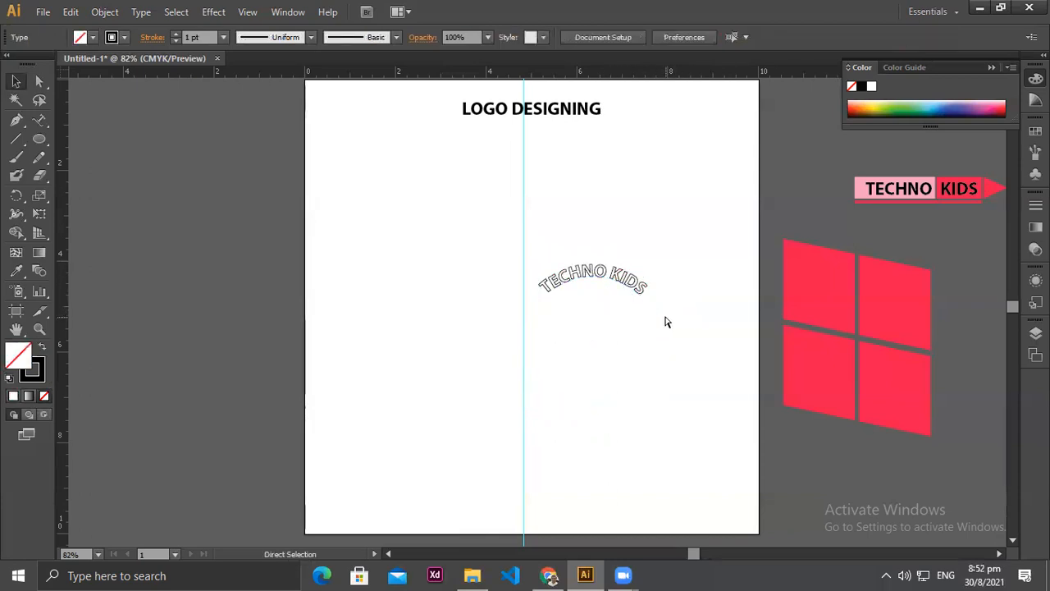
key("ctrl+z")
key("v")
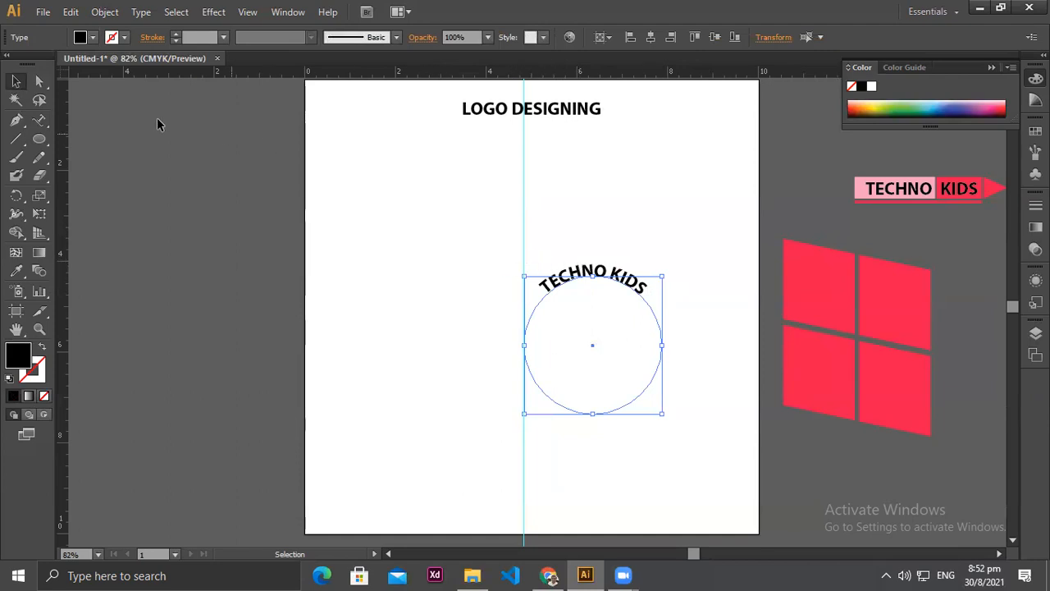
Step: Draw an ellipse about 2.32 by 2.49 in left of the guide and give both circles the default white fill and black stroke
left_click(40, 140)
left_click_drag(346, 199, 450, 311)
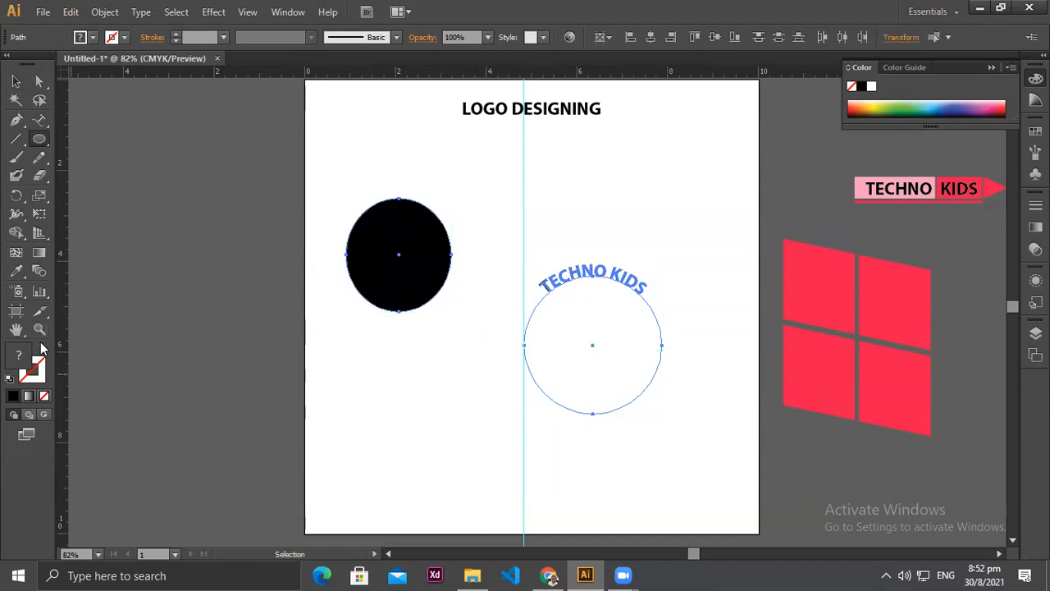
left_click(9, 381)
left_click(356, 395)
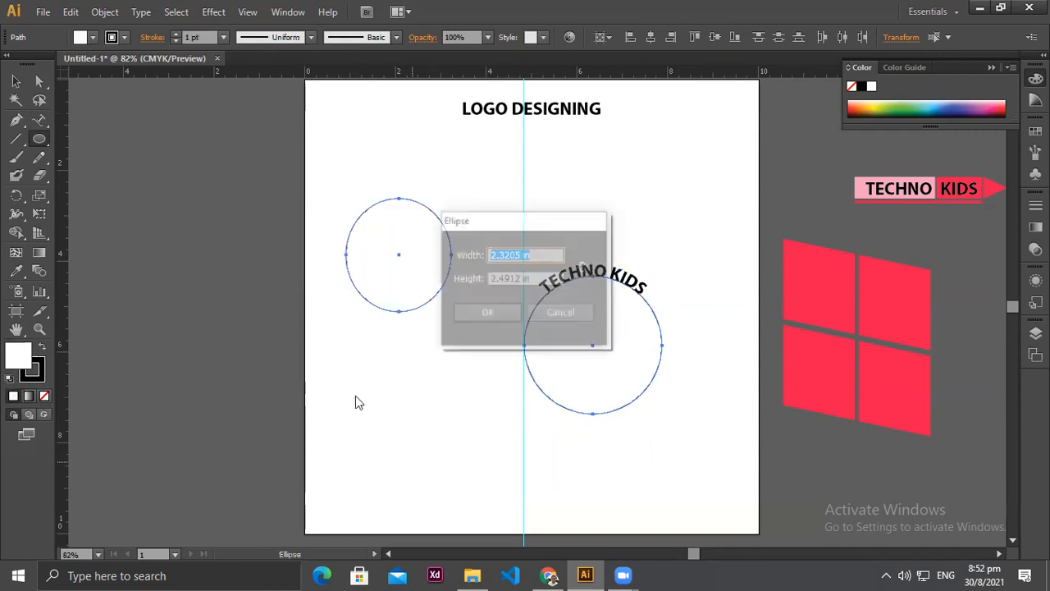
left_click(550, 318)
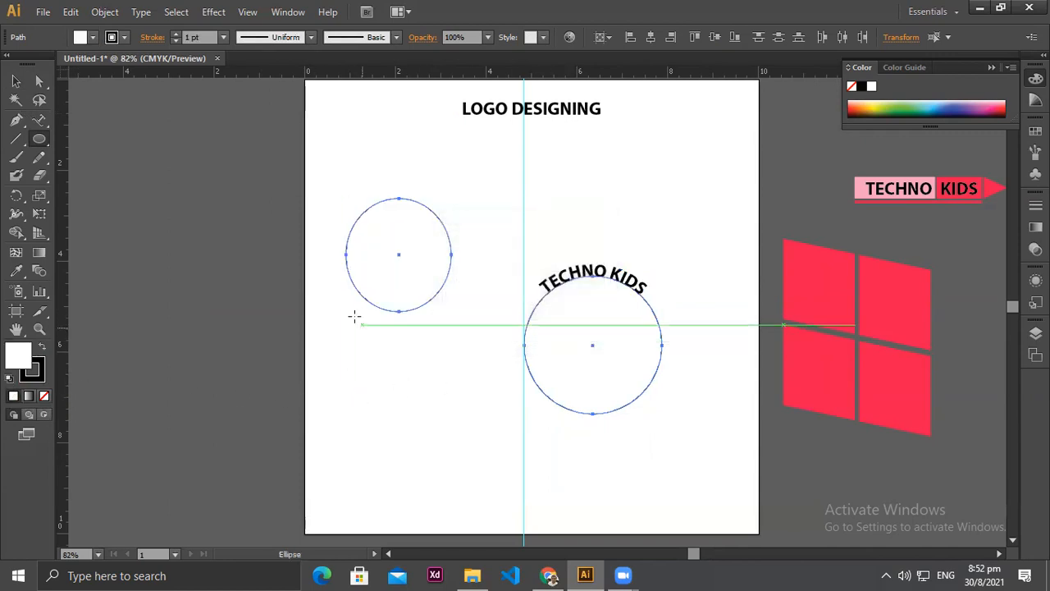
left_click(19, 82)
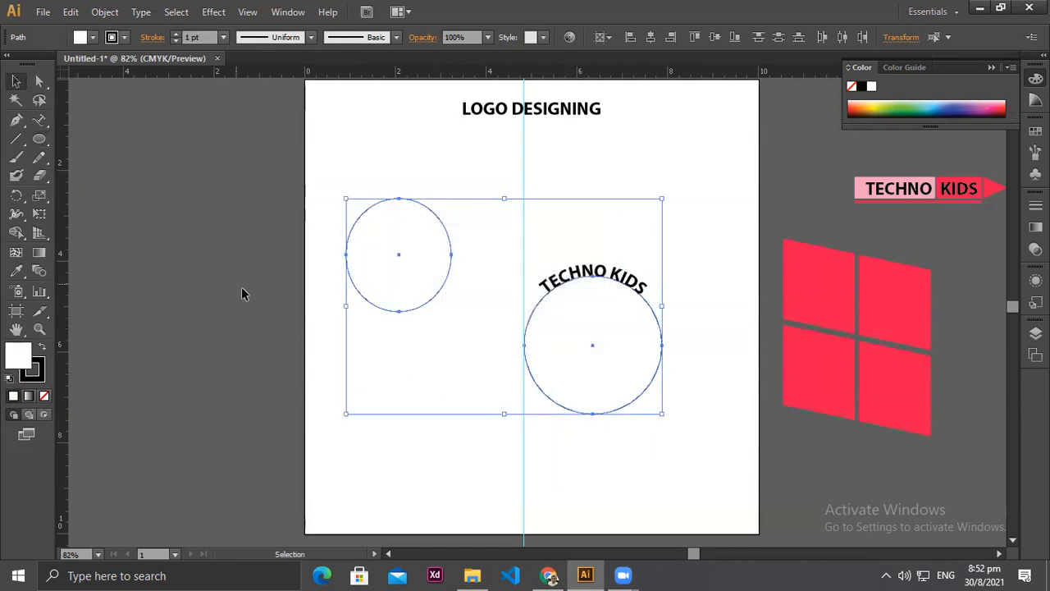
left_click(332, 318)
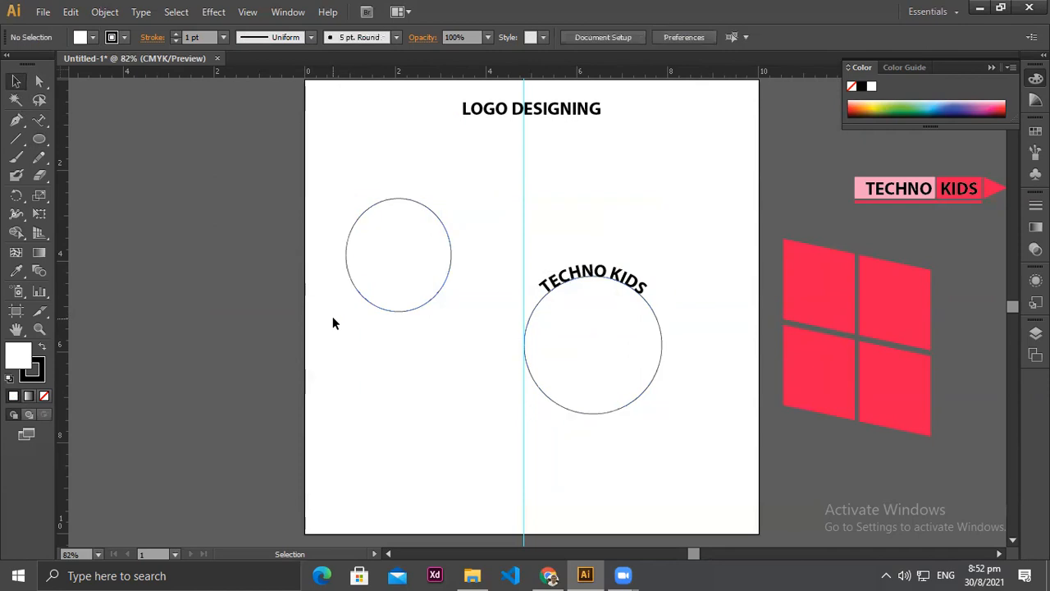
Step: Type TECHNO KIDS along the new ellipse's outline and shift the text counter-clockwise over the ellipse's top
left_click(39, 119)
left_click(398, 198)
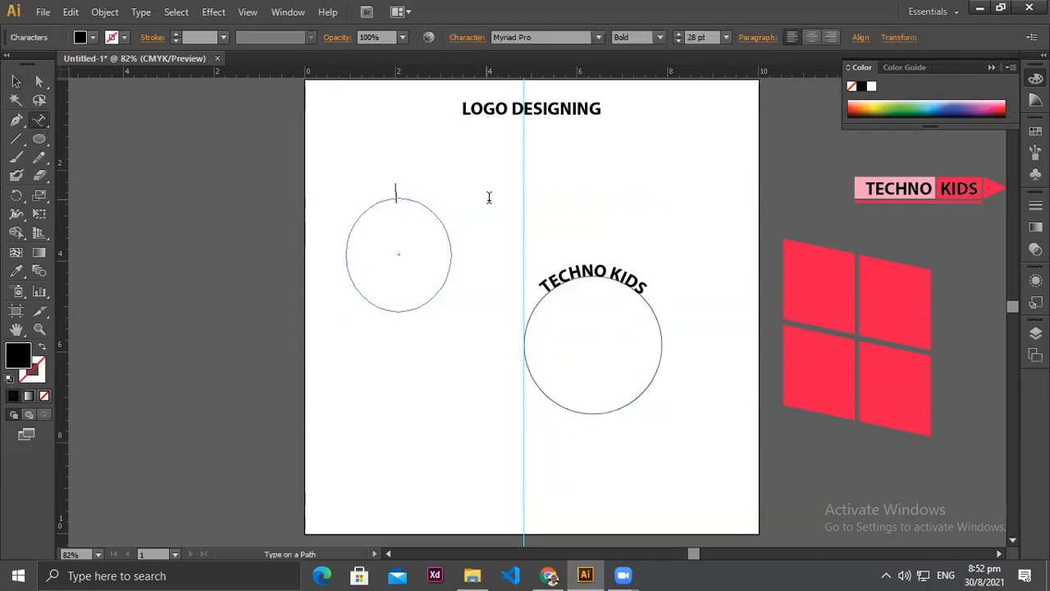
type("TE")
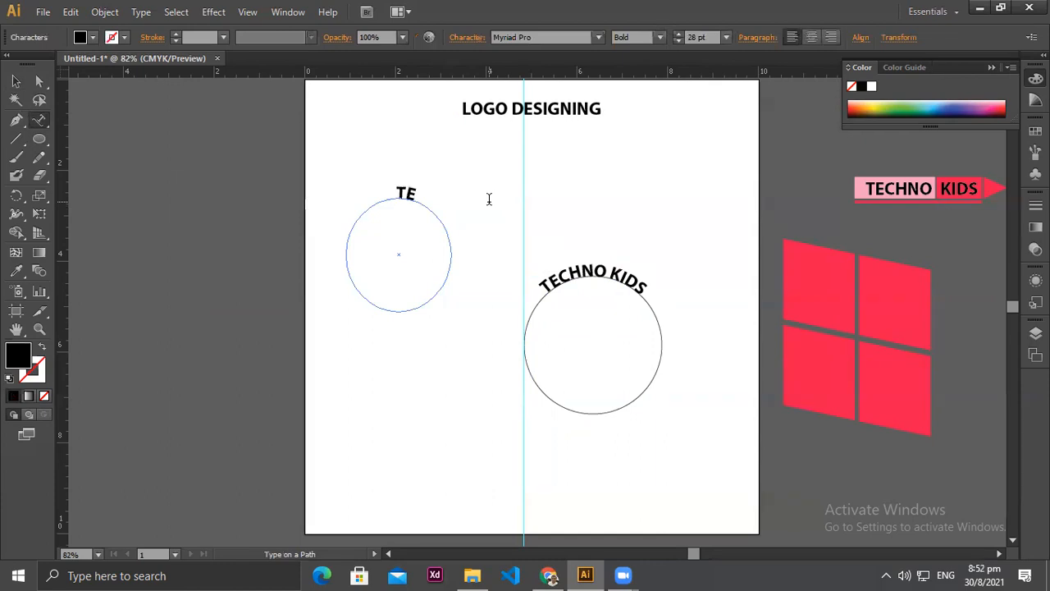
type("CHNO KIDS")
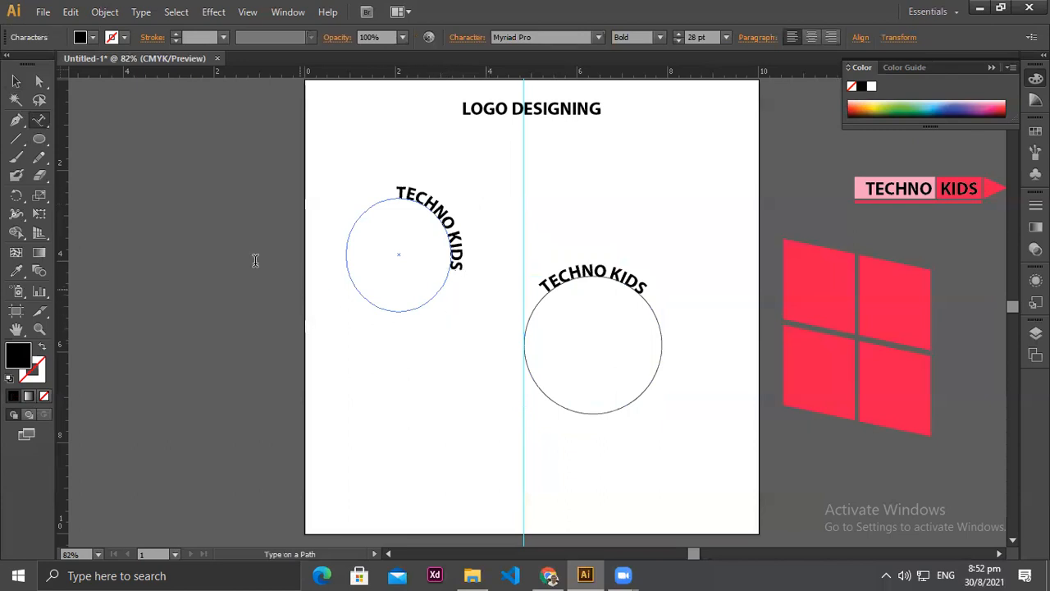
left_click(15, 81)
left_click_drag(401, 326, 452, 322)
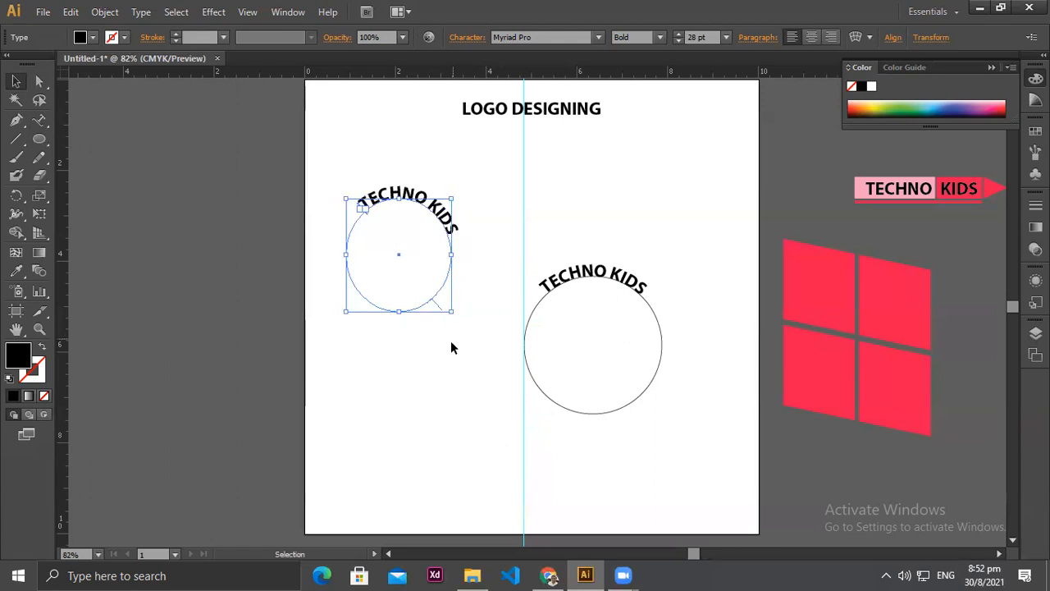
left_click(434, 363)
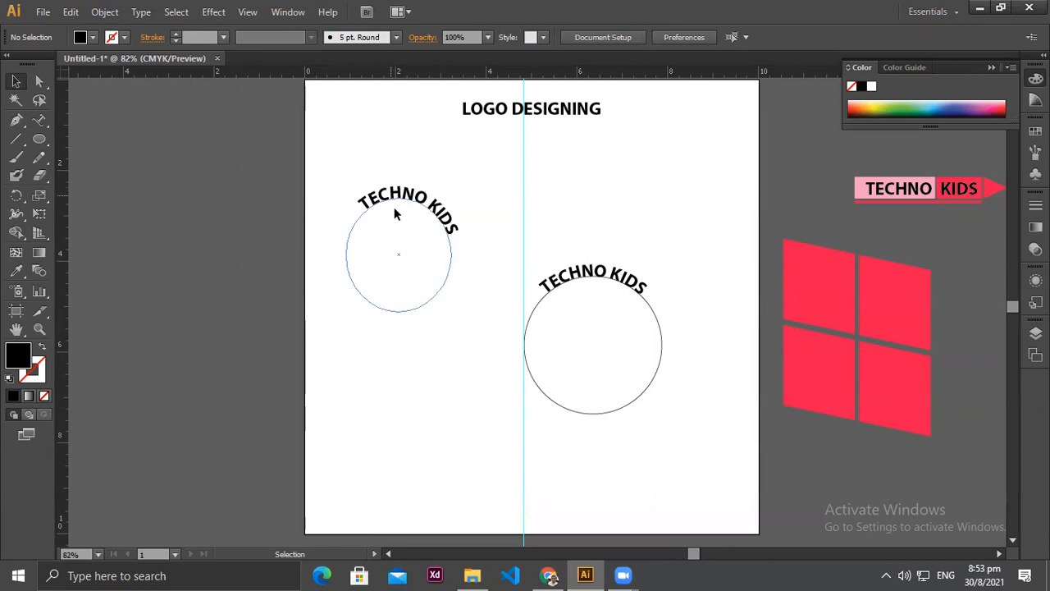
Step: Delete both circles together with their curved TECHNO KIDS texts
left_click(361, 220)
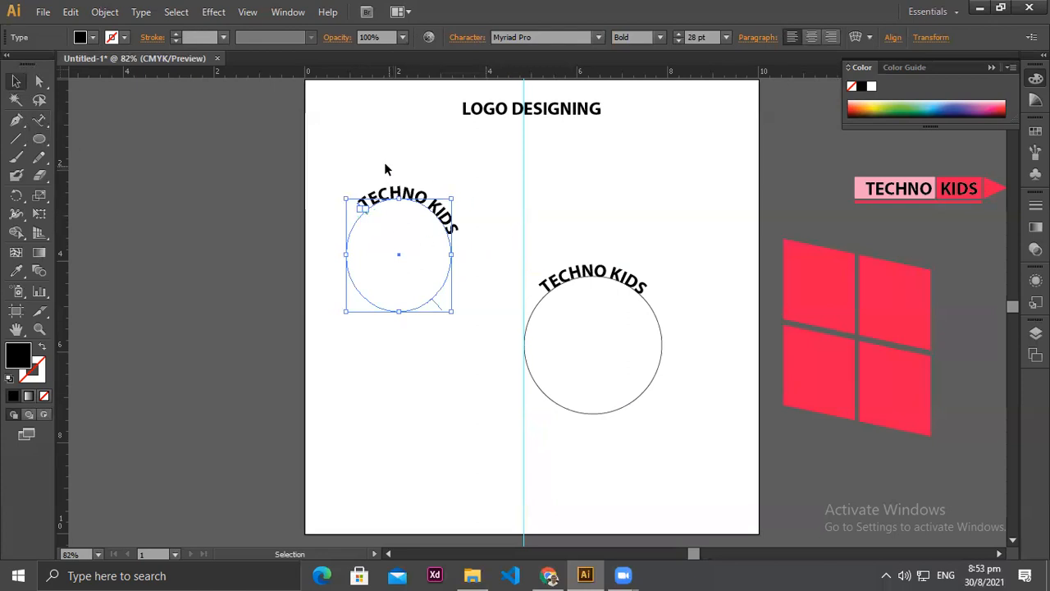
left_click_drag(326, 160, 698, 448)
key("Delete")
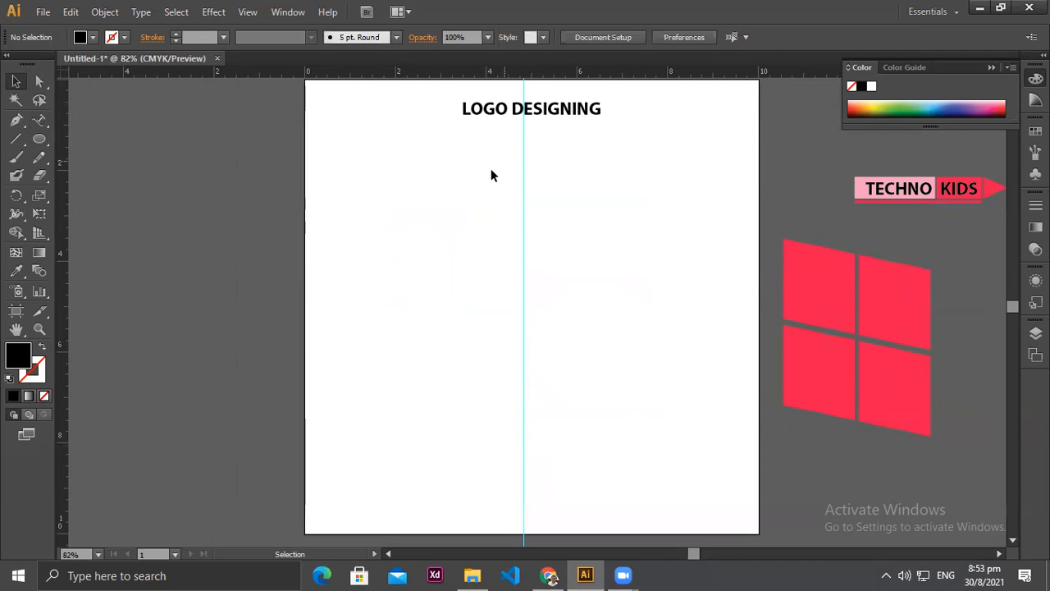
Step: Draw a large circle across the vertical guide below the LOGO DESIGNING title, with no fill and a 1 pt black stroke
left_click(41, 140)
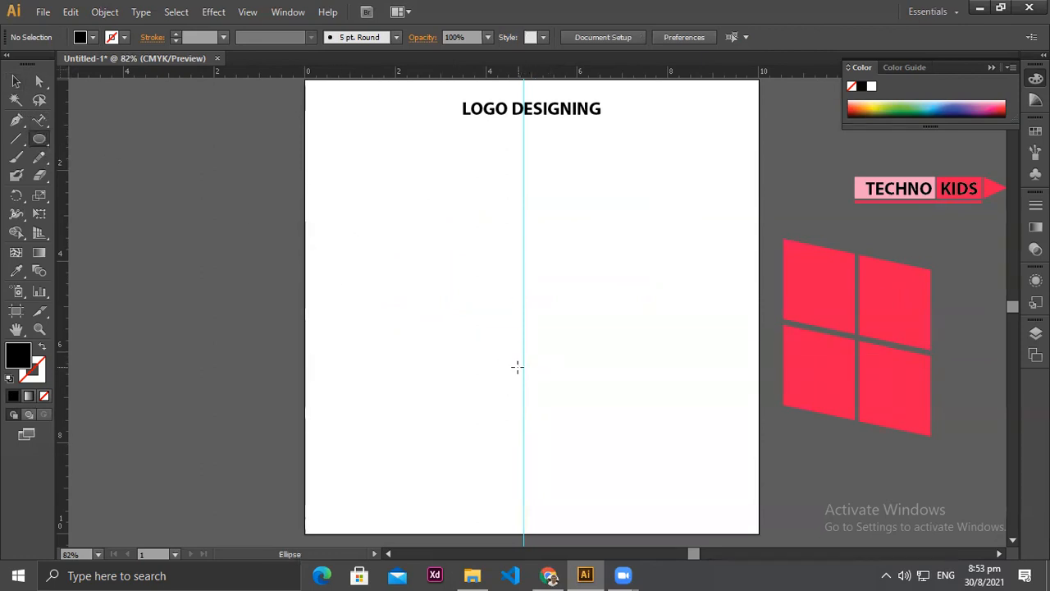
left_click_drag(433, 216, 665, 519)
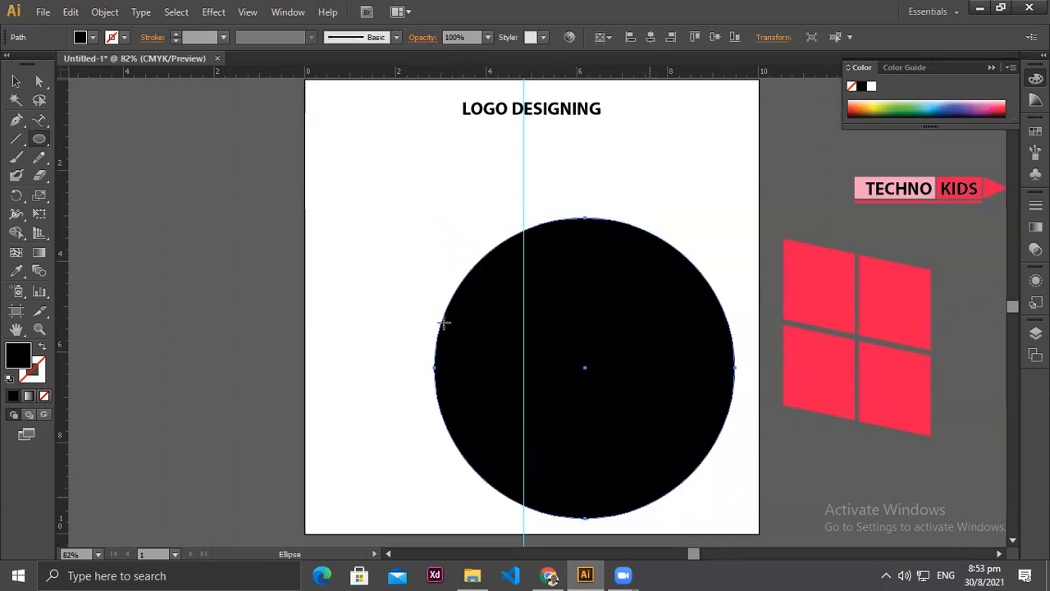
left_click(41, 347)
left_click(16, 81)
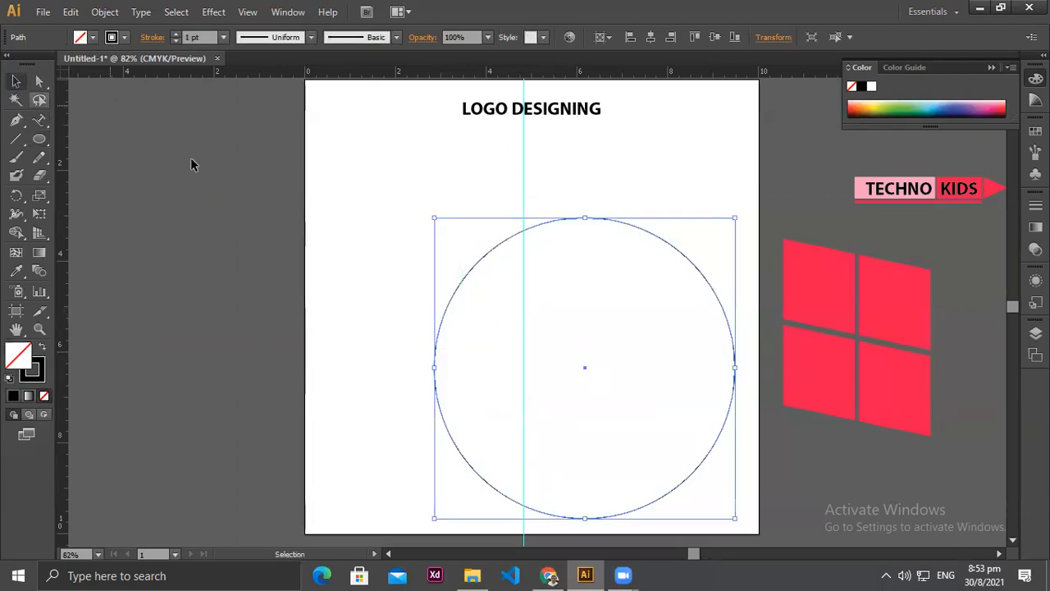
Step: Nudge the large circle left until its centre lies on the vertical guide
key("Left")
key("Left")
key("Left")
key("Left")
key("Left")
key("Left")
key("Left")
key("Left")
key("Left")
key("Left")
key("Left")
key("Left")
key("Left")
key("Left")
key("Left")
key("Left")
key("Left")
key("Left")
key("Left")
key("Left")
key("Left")
key("Left")
key("Left")
key("Left")
key("Left")
key("Left")
key("Left")
key("Left")
key("Left")
key("Left")
key("Left")
key("Left")
key("Left")
key("Left")
key("Left")
key("Left")
key("Left")
key("Left")
key("Left")
key("Left")
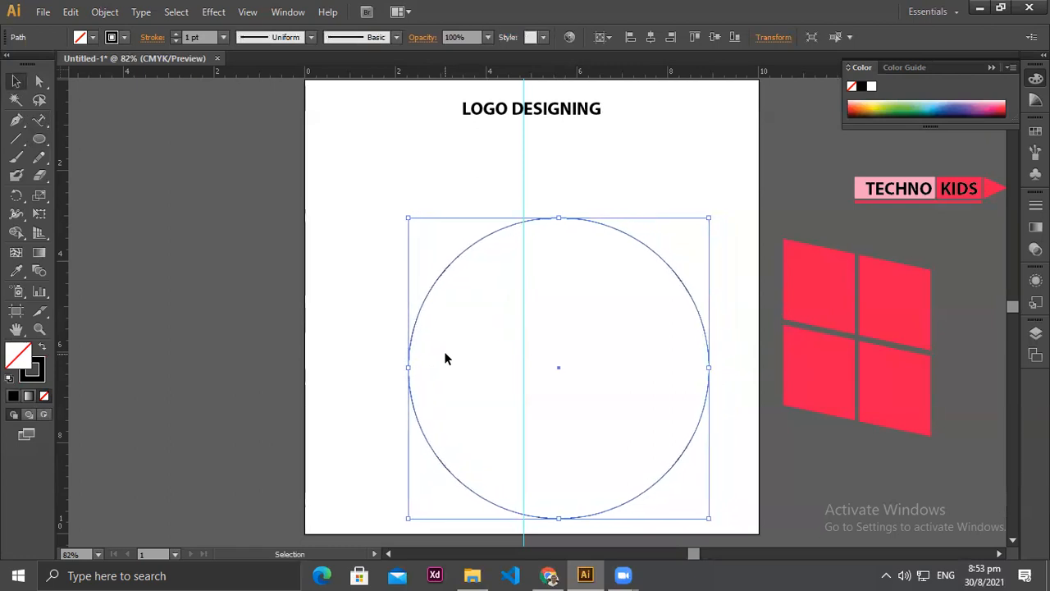
key("Left")
key("Left")
key("Left")
key("Left")
key("Left")
key("Left")
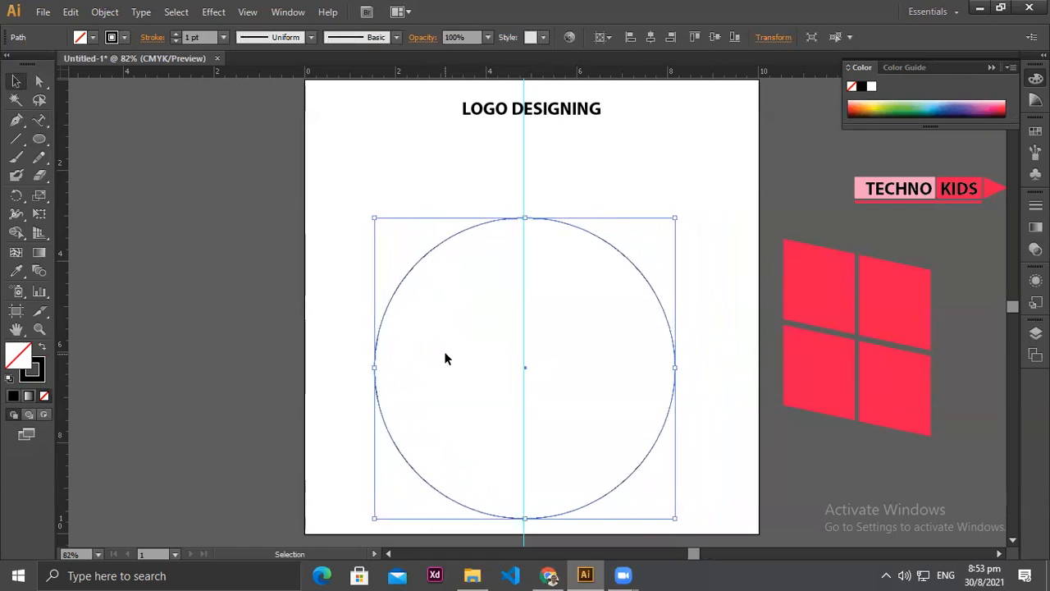
key("Left")
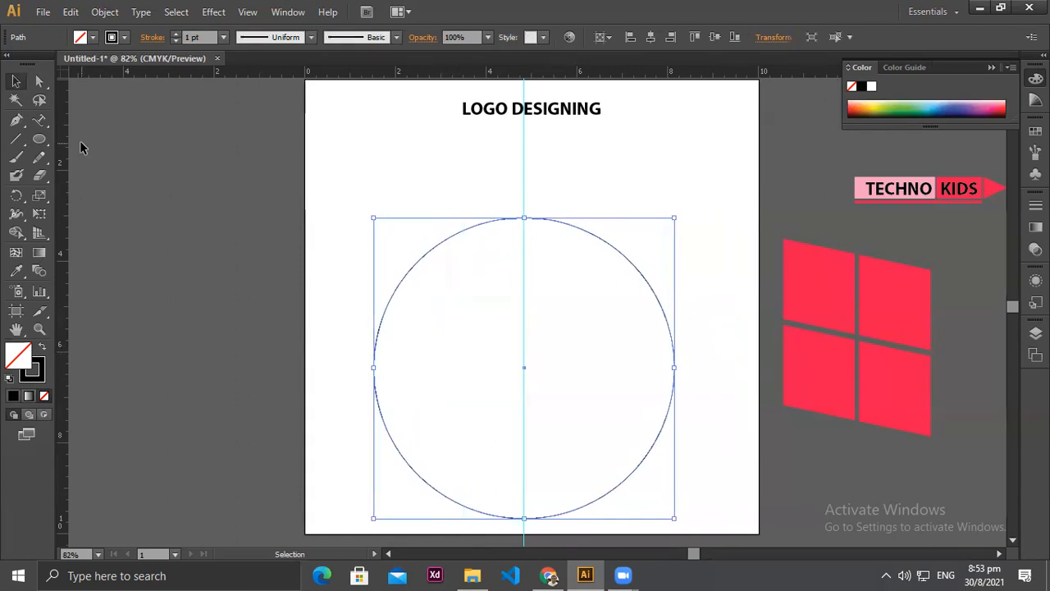
Step: Draw a narrow vertical rectangle at the artboard's upper left, with black fill and no stroke
left_click_drag(39, 140, 102, 142)
left_click_drag(326, 142, 331, 177)
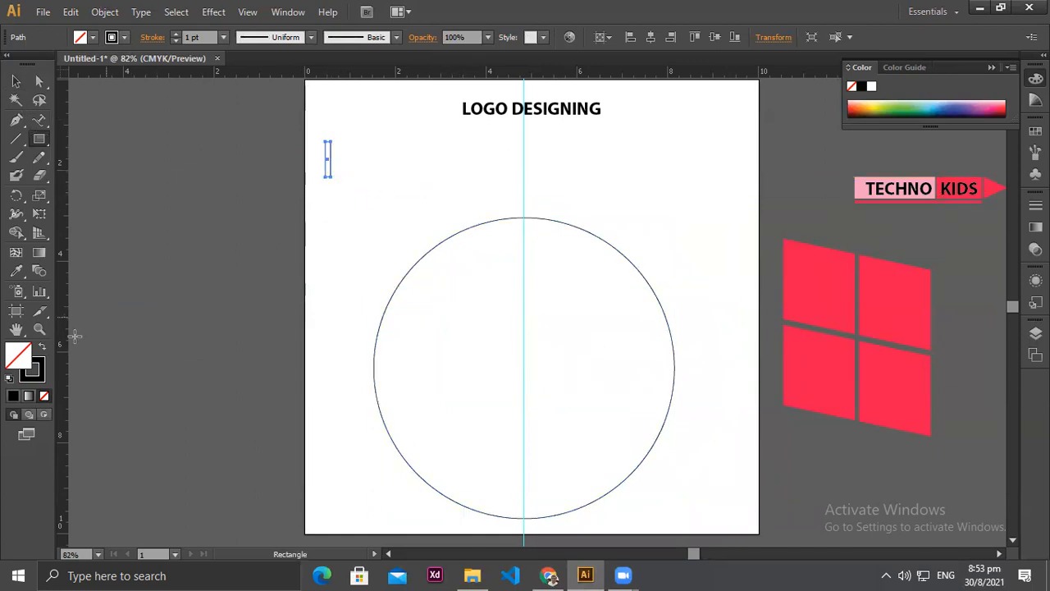
left_click(42, 347)
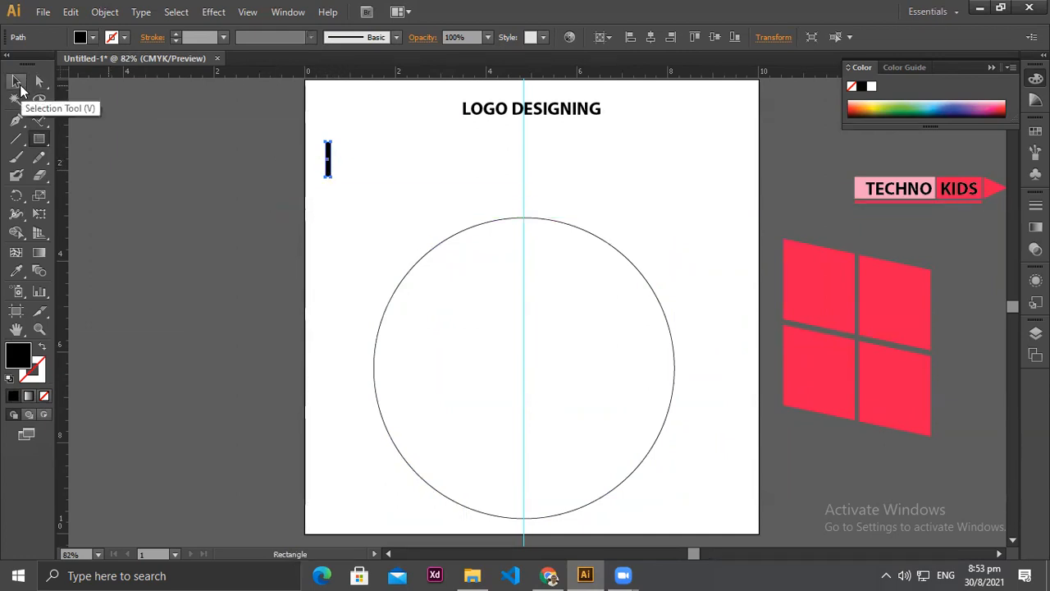
left_click(17, 83)
left_click_drag(325, 158, 525, 237)
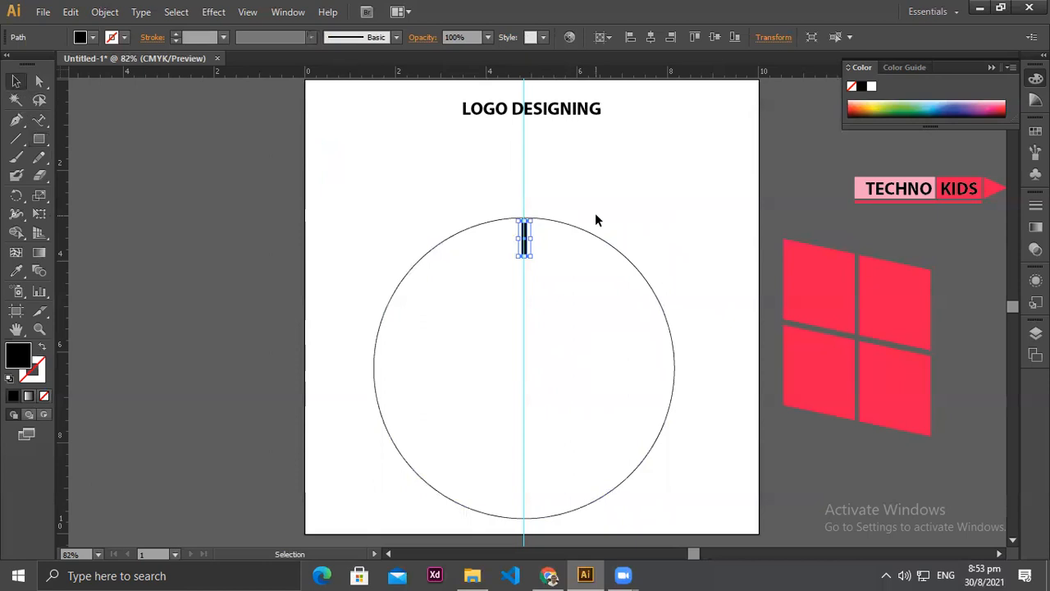
key("r")
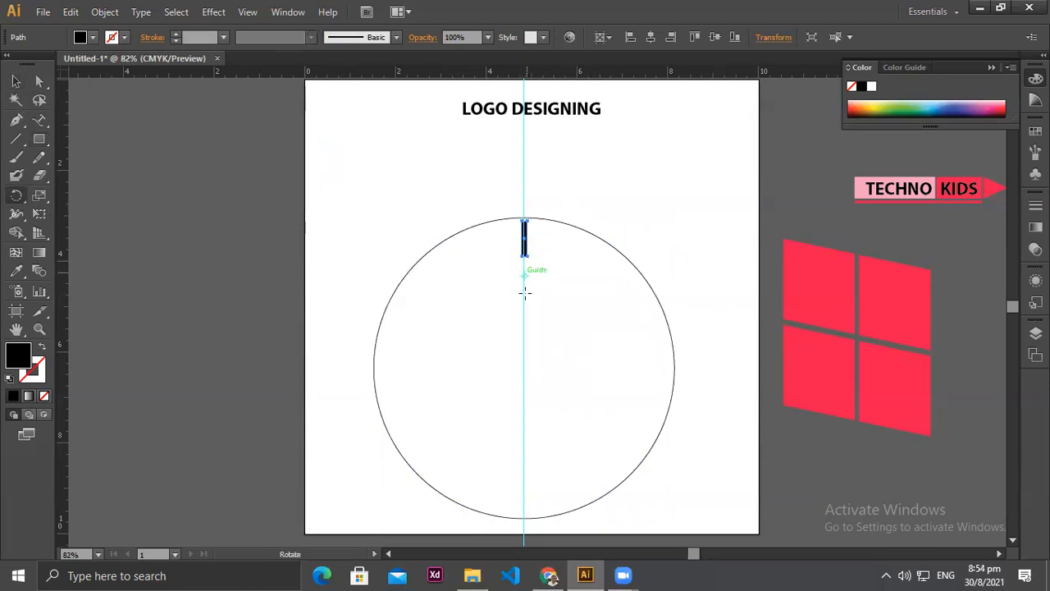
left_click(525, 369)
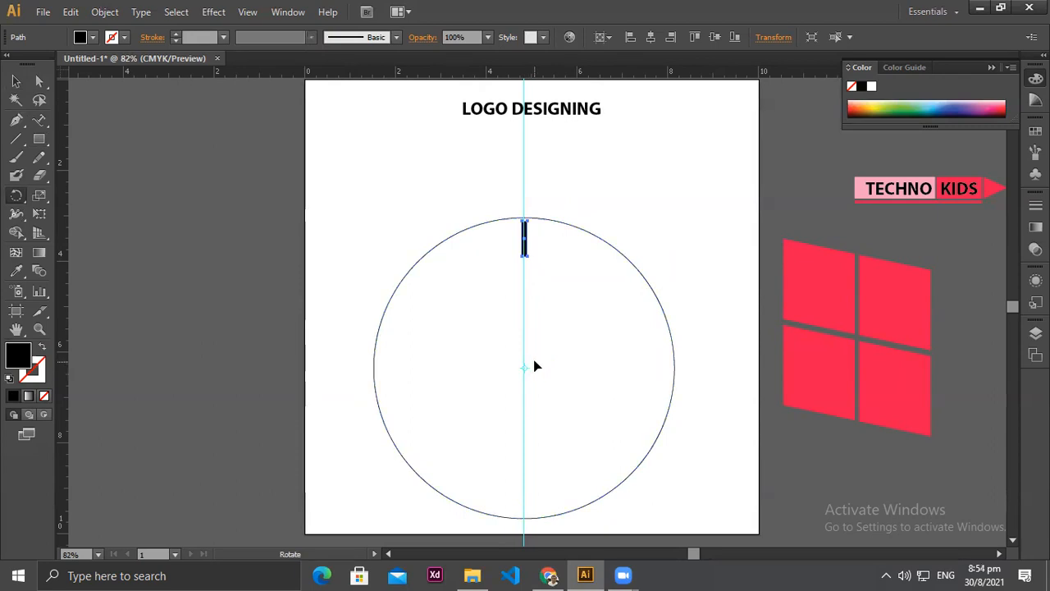
left_click_drag(526, 242, 524, 370)
key("ctrl+z")
key("ctrl+z")
Step: Move the black bar onto the vertical guide just inside the circle's top and make a rotated copy about the circle's centre
left_click(16, 81)
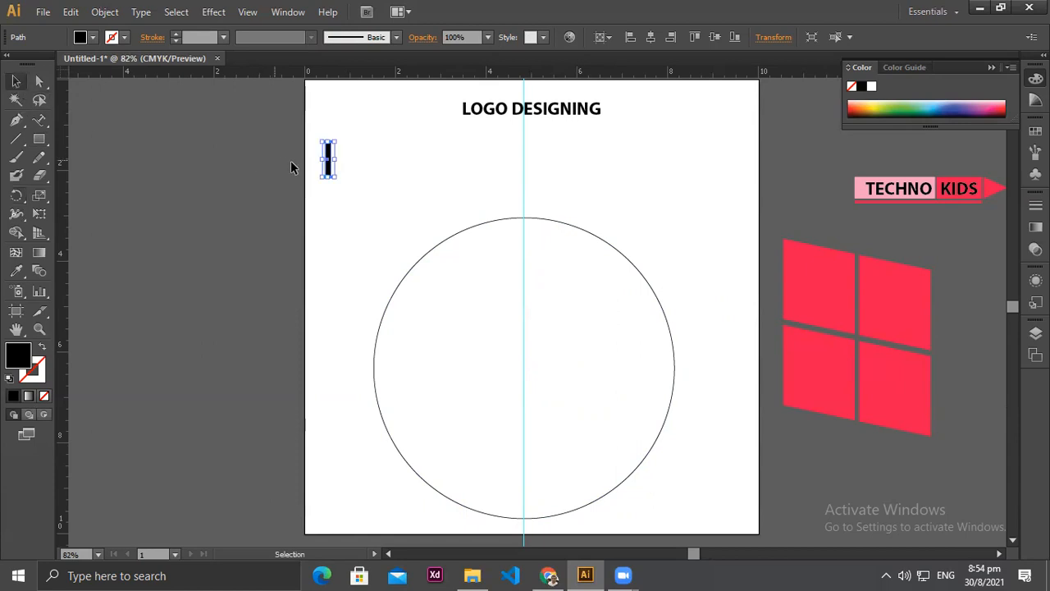
left_click_drag(332, 174, 521, 242)
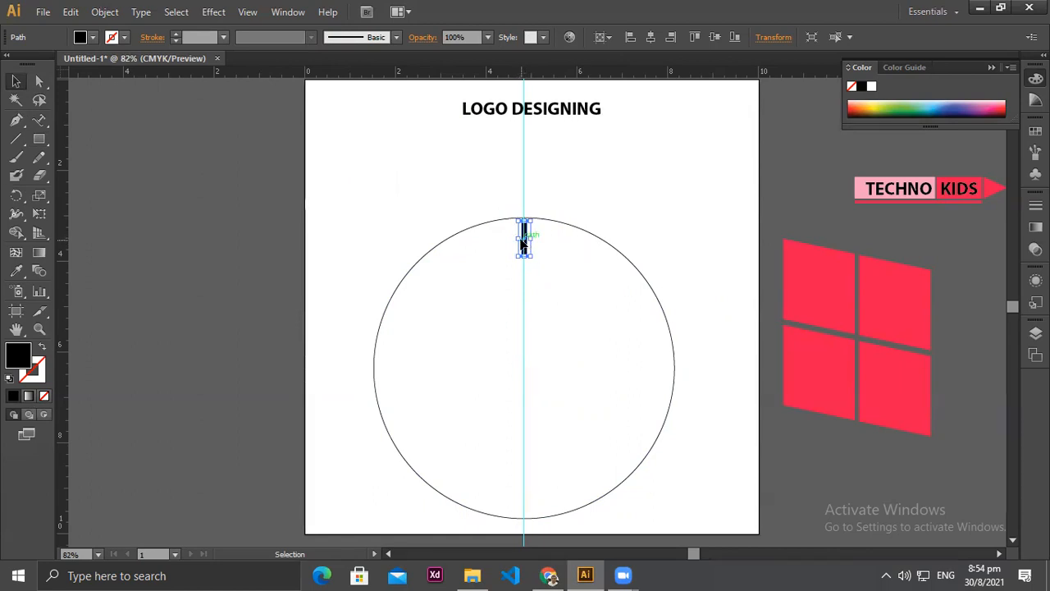
key("r")
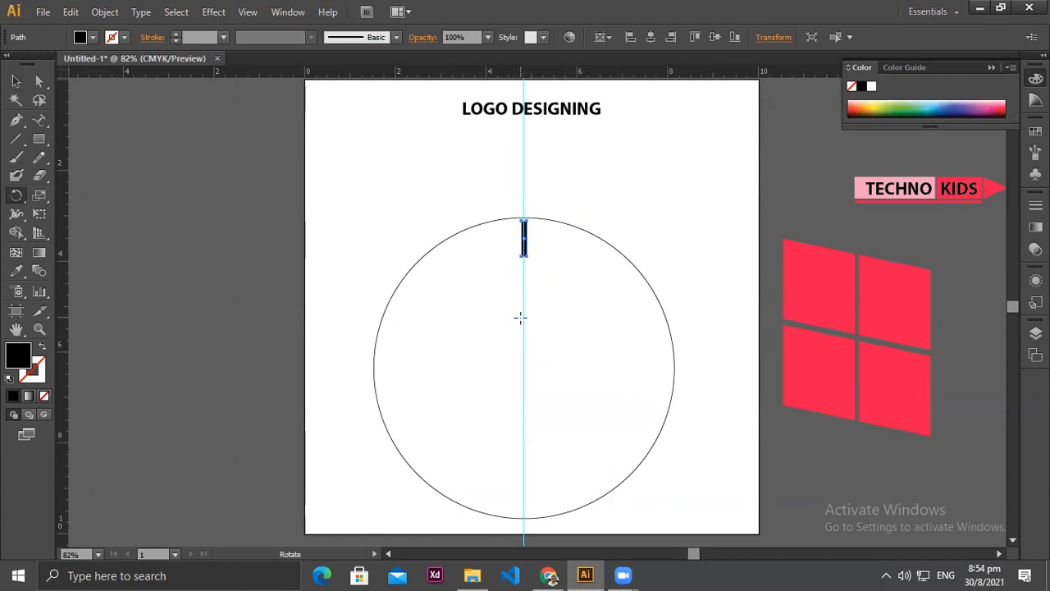
left_click(523, 368, "alt")
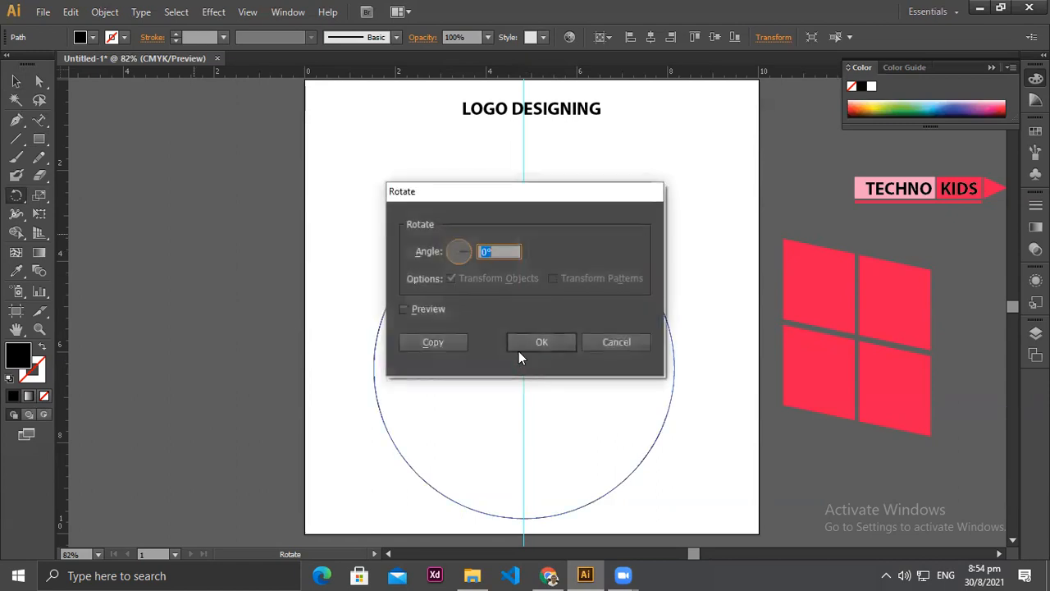
left_click(404, 309)
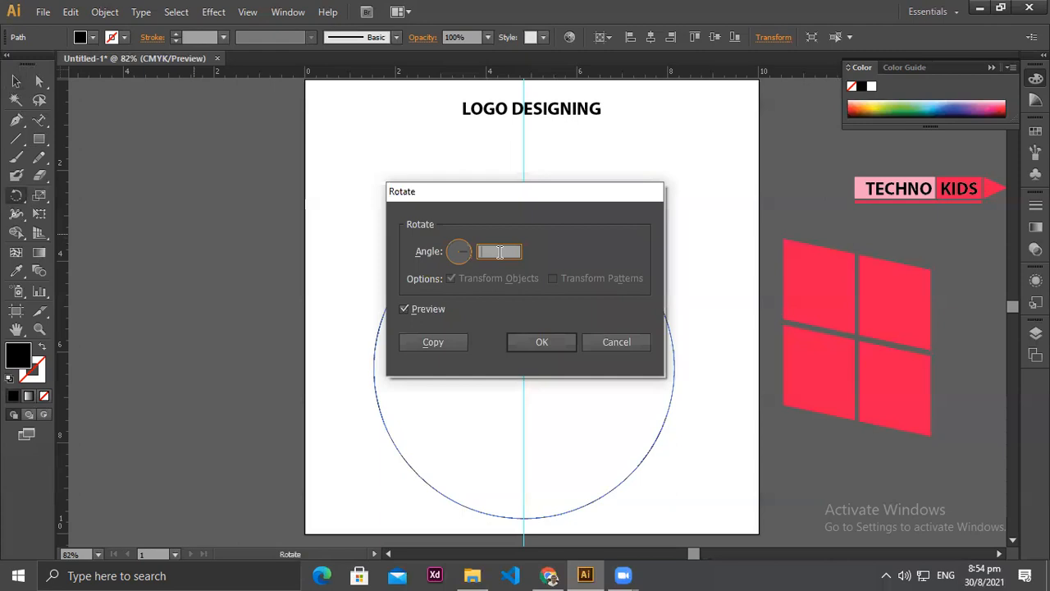
left_click(439, 339)
Step: Repeat the rotated copy until twelve evenly spaced black hour marks ring the inside of the circle
key("ctrl+d")
key("ctrl+d")
key("ctrl+d")
key("ctrl+d")
key("ctrl+d")
key("ctrl+d")
key("ctrl+d")
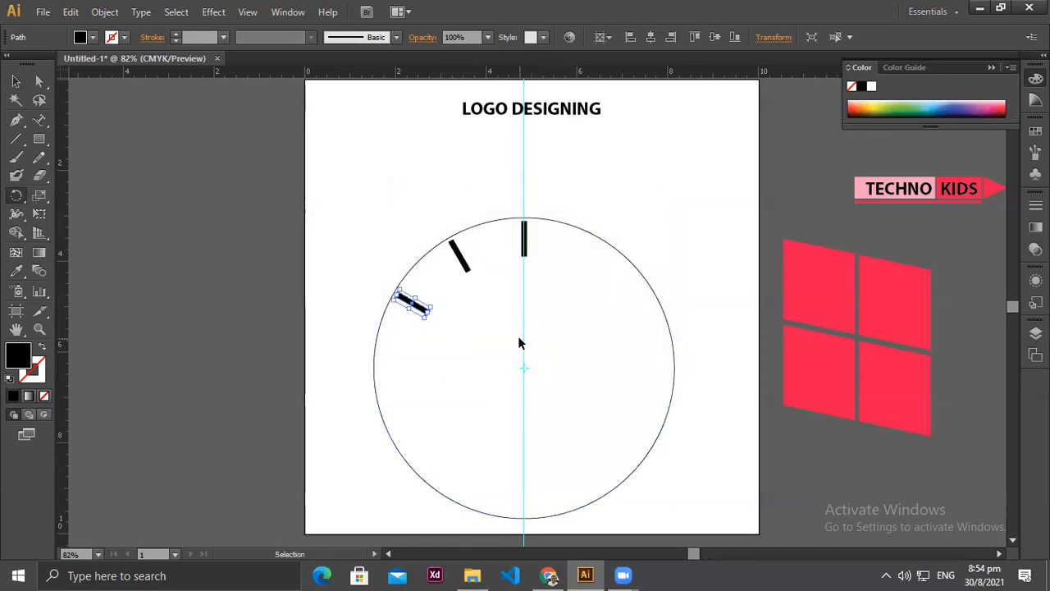
key("ctrl+d")
key("ctrl+d")
key("ctrl+d")
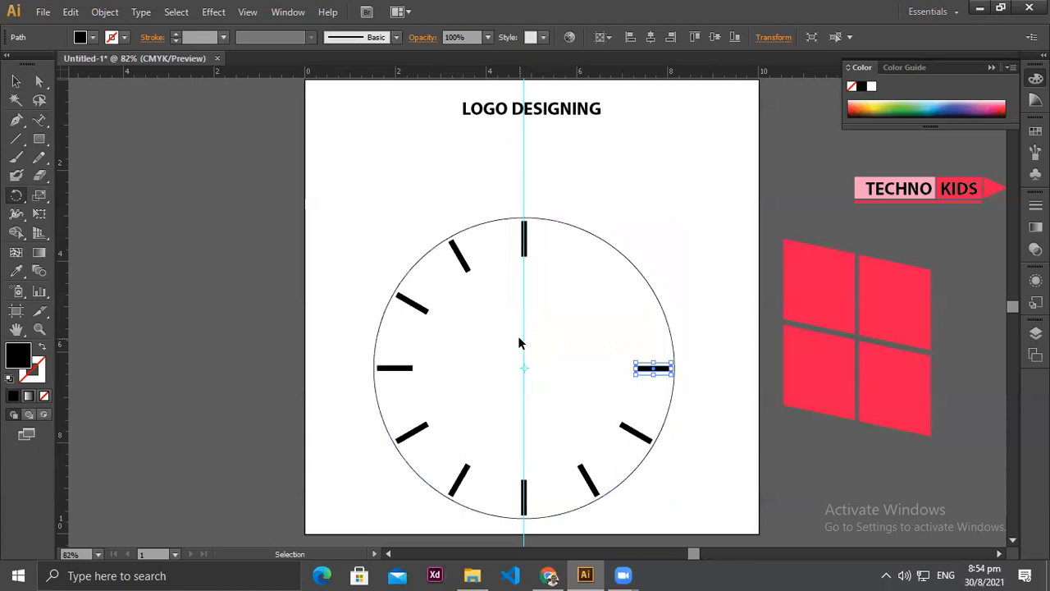
key("r")
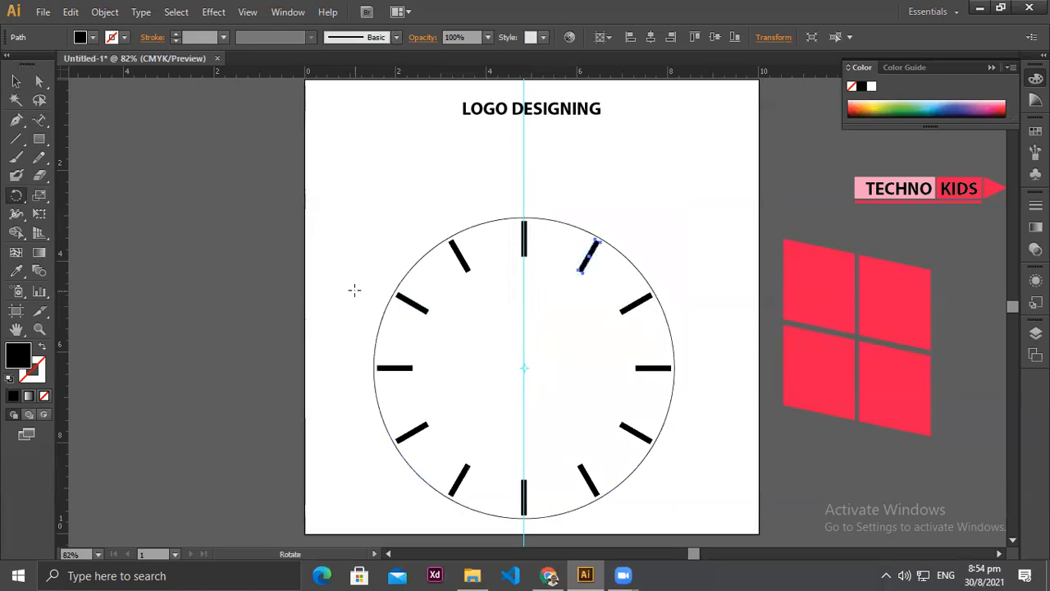
Step: Fill the large circle with the rose-red colour B7355A
scroll(355, 289, "down", 4)
scroll(354, 290, "up", 1)
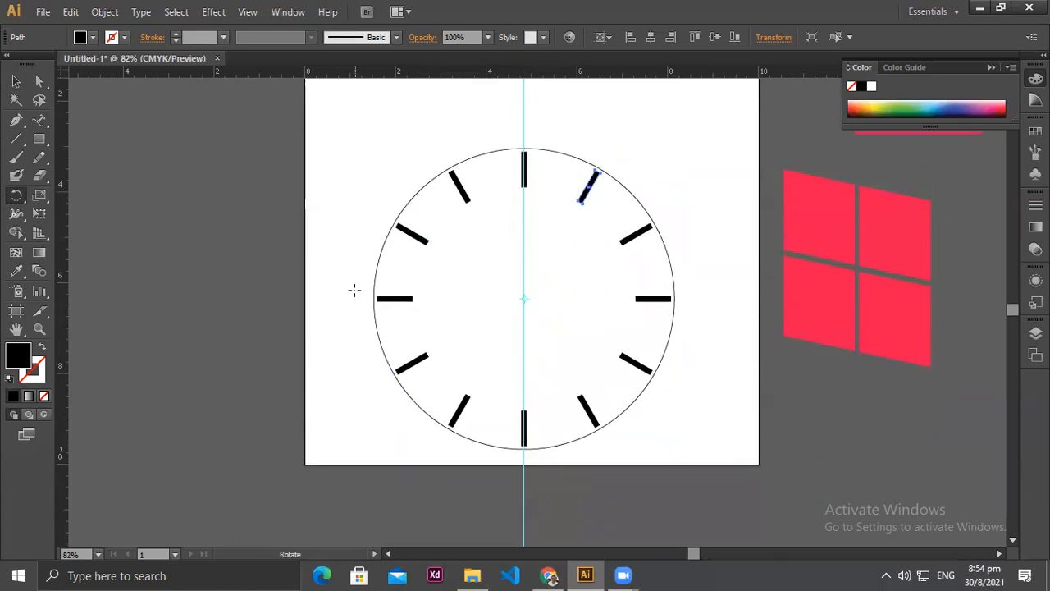
key("v")
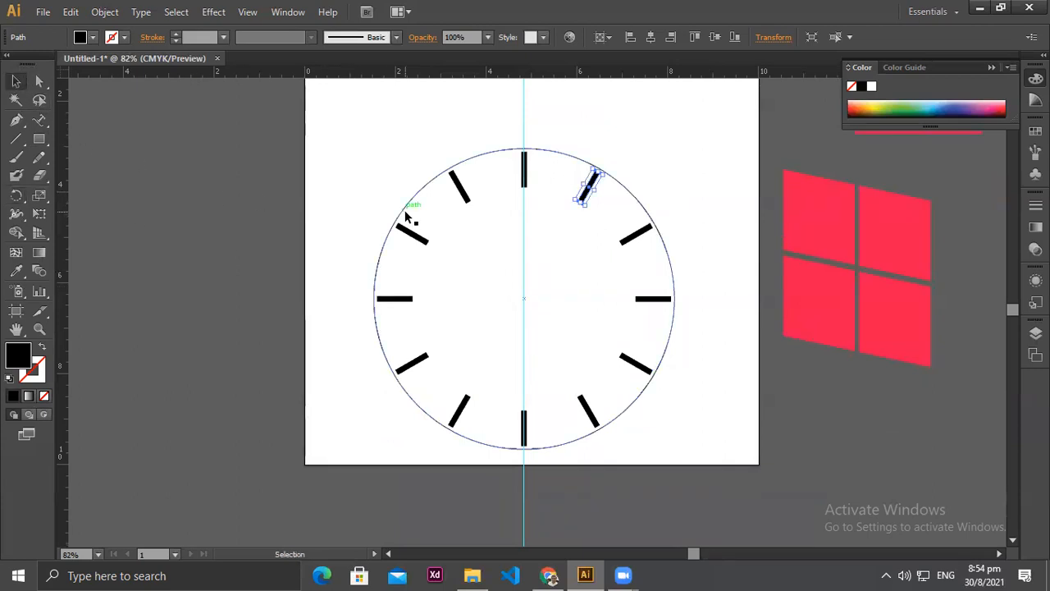
left_click(405, 210)
double_click(13, 358)
mouse_move(325, 305)
left_mouse_down()
mouse_move(462, 250)
mouse_move(478, 232)
mouse_move(461, 244)
left_mouse_up()
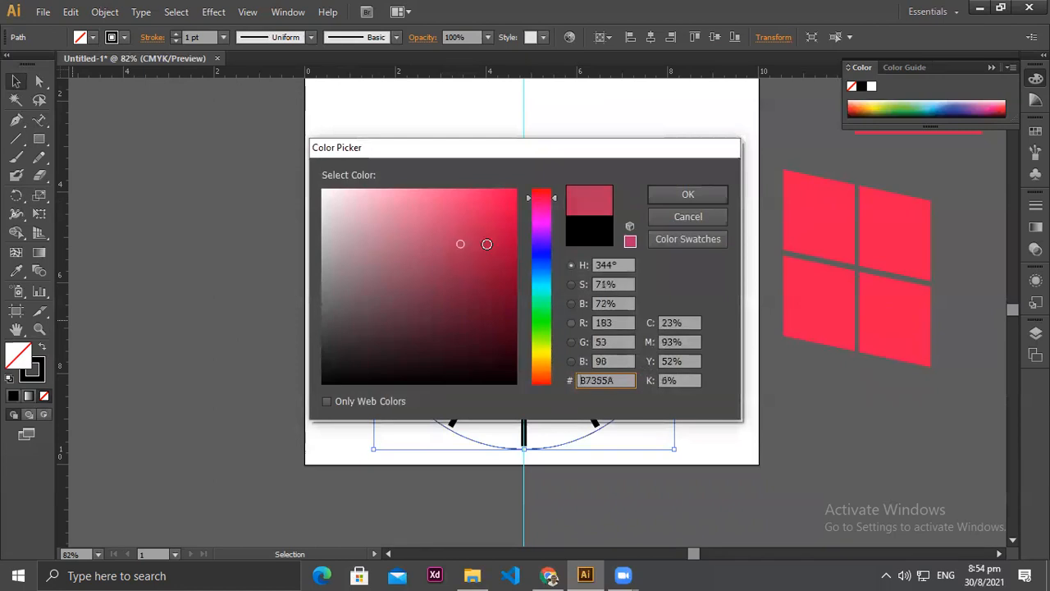
left_click(656, 195)
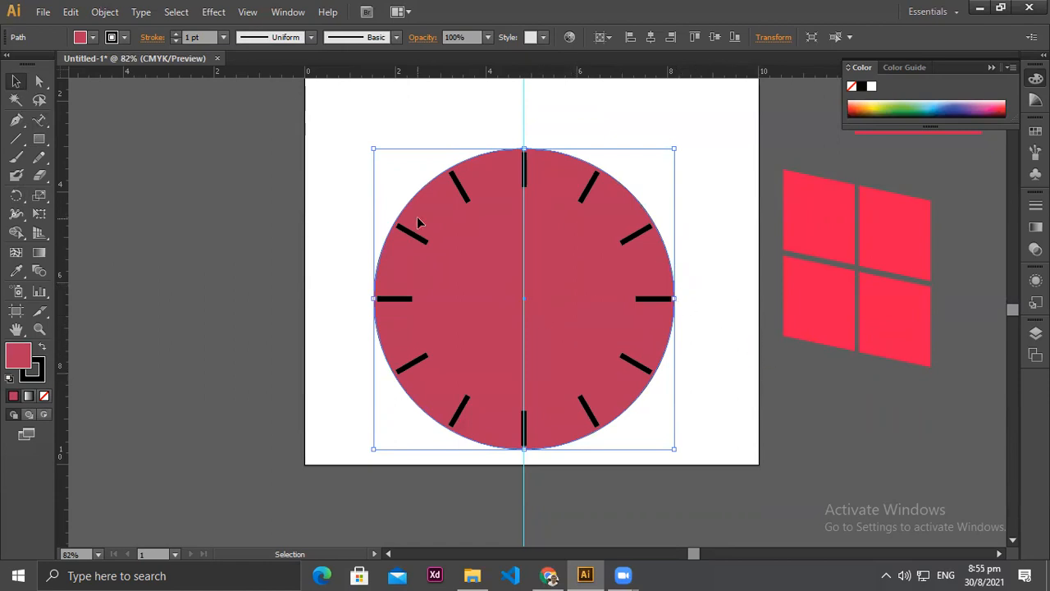
Step: Draw a long, narrow vertical bar with black fill and rose-red stroke outside the artboard, left of the clock face
left_click_drag(41, 142, 93, 142)
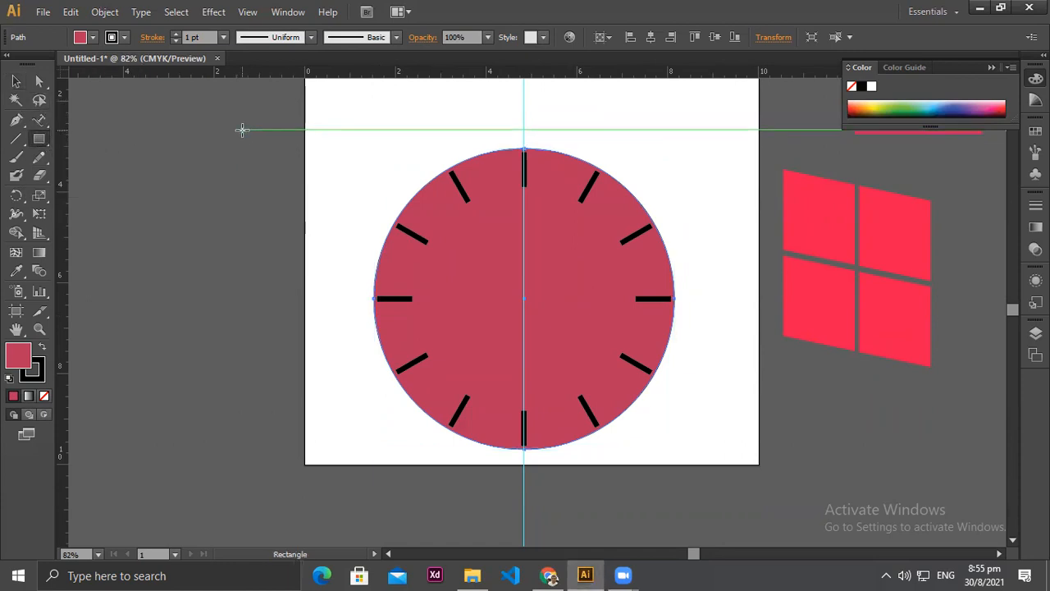
left_click_drag(242, 129, 248, 289)
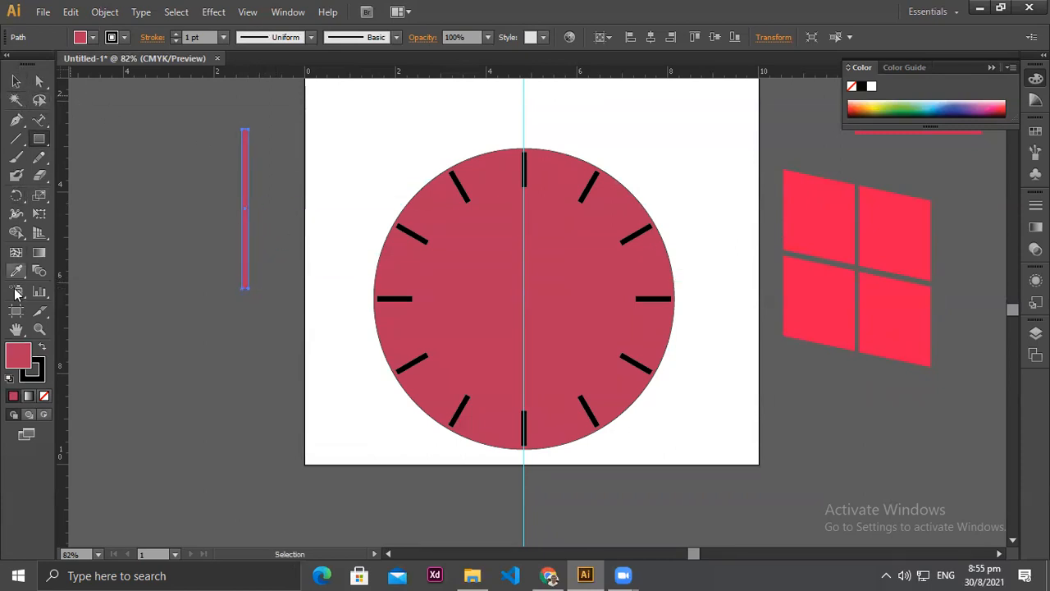
left_click(42, 348)
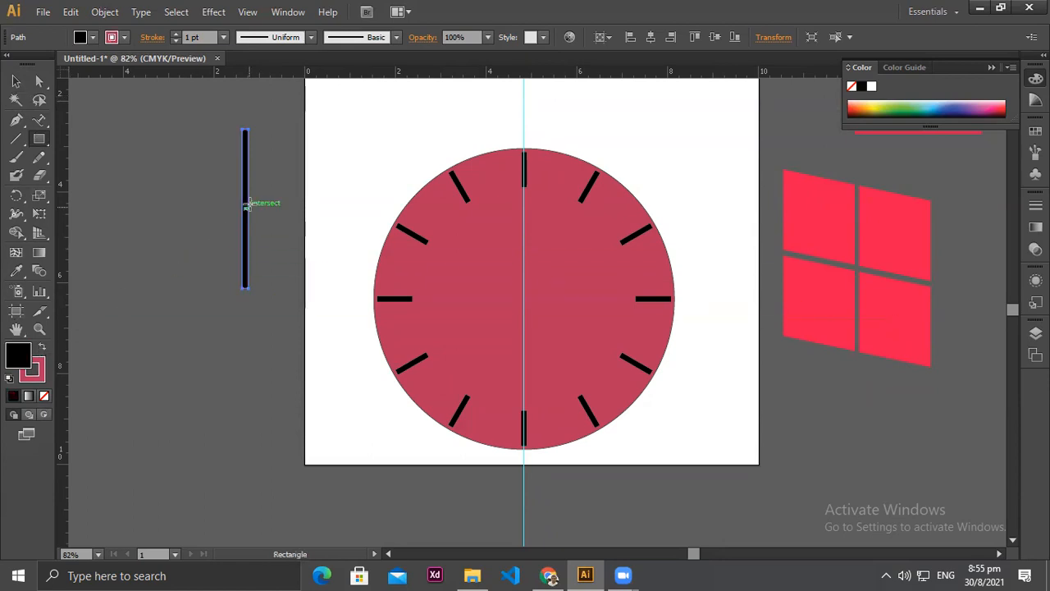
key("v")
left_click_drag(245, 182, 199, 228)
Step: Draw a small ellipse near the clock face's centre with white fill FFFFFF and a black 1 pt stroke
left_click(44, 137)
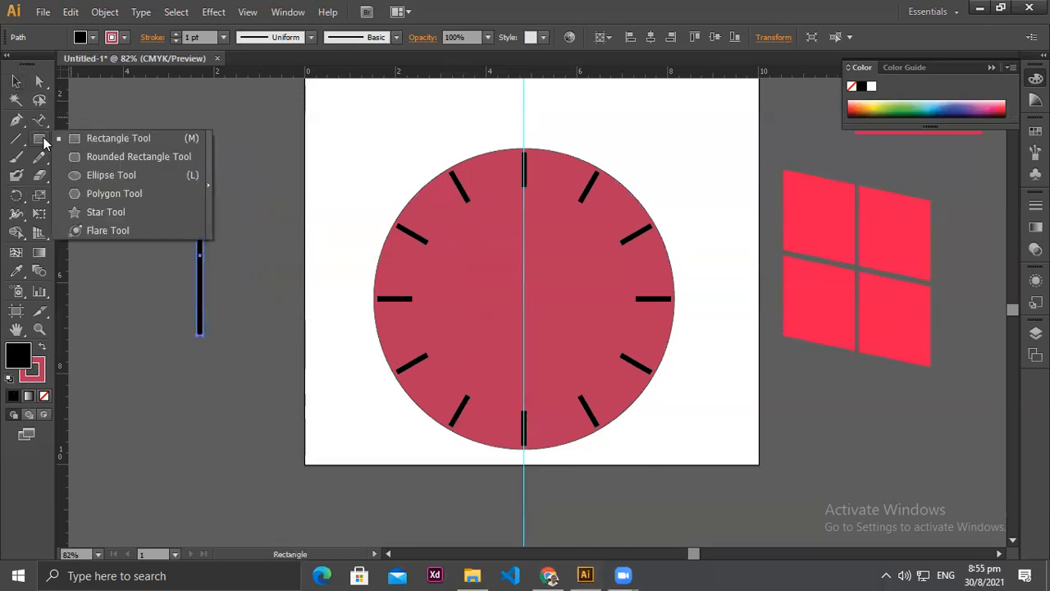
left_click(90, 174)
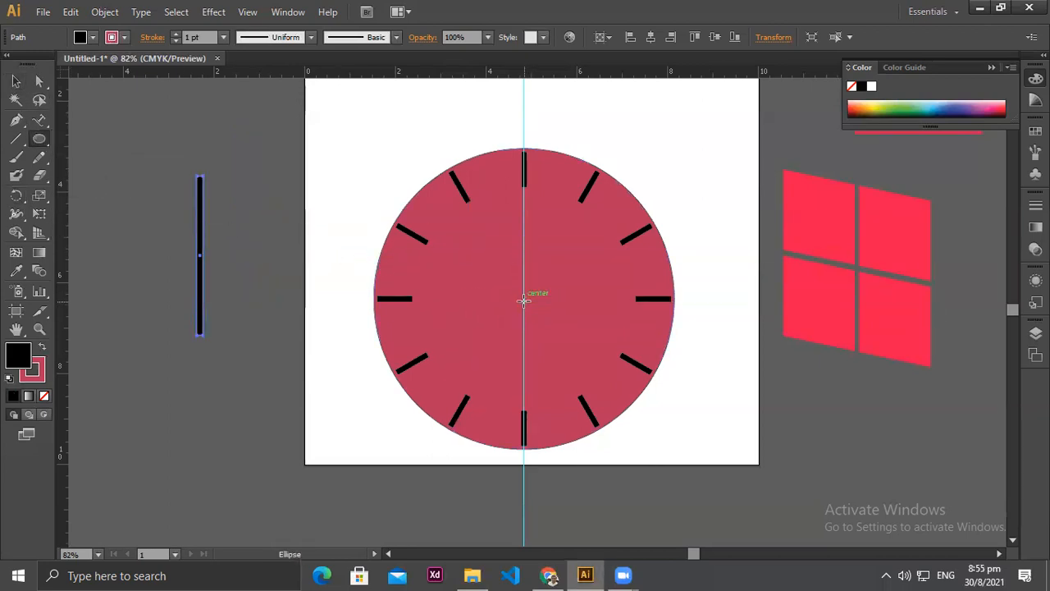
left_click_drag(520, 297, 494, 323)
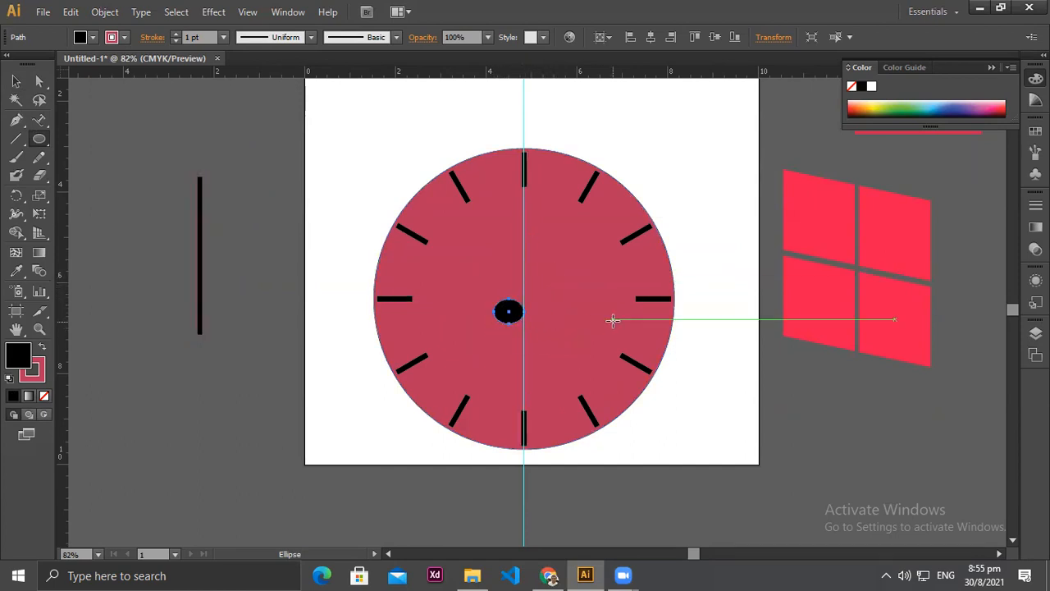
left_click(42, 349)
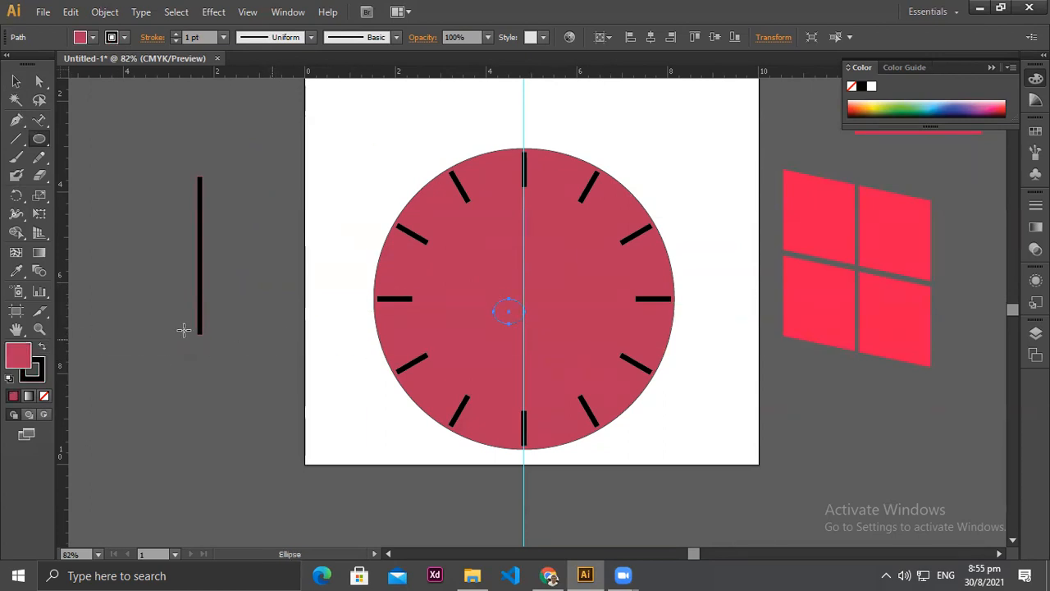
double_click(20, 355)
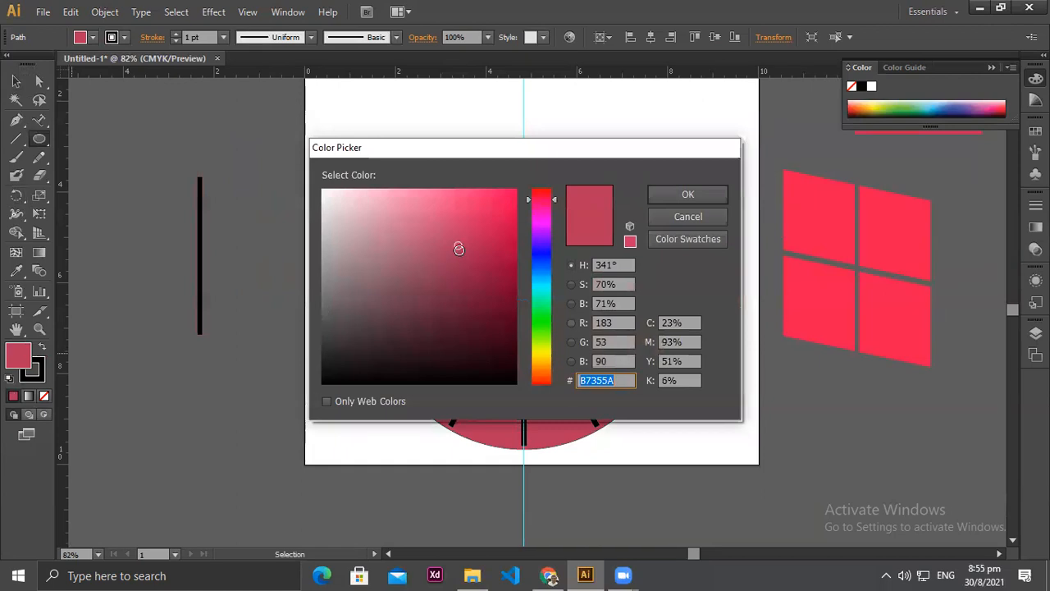
left_click_drag(457, 244, 322, 383)
left_click(688, 194)
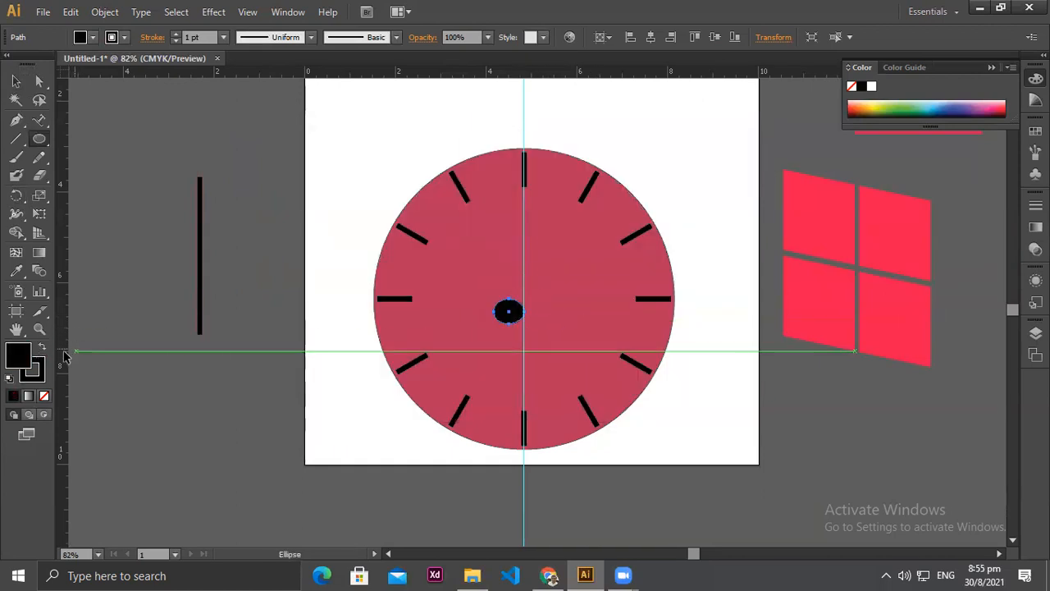
double_click(25, 351)
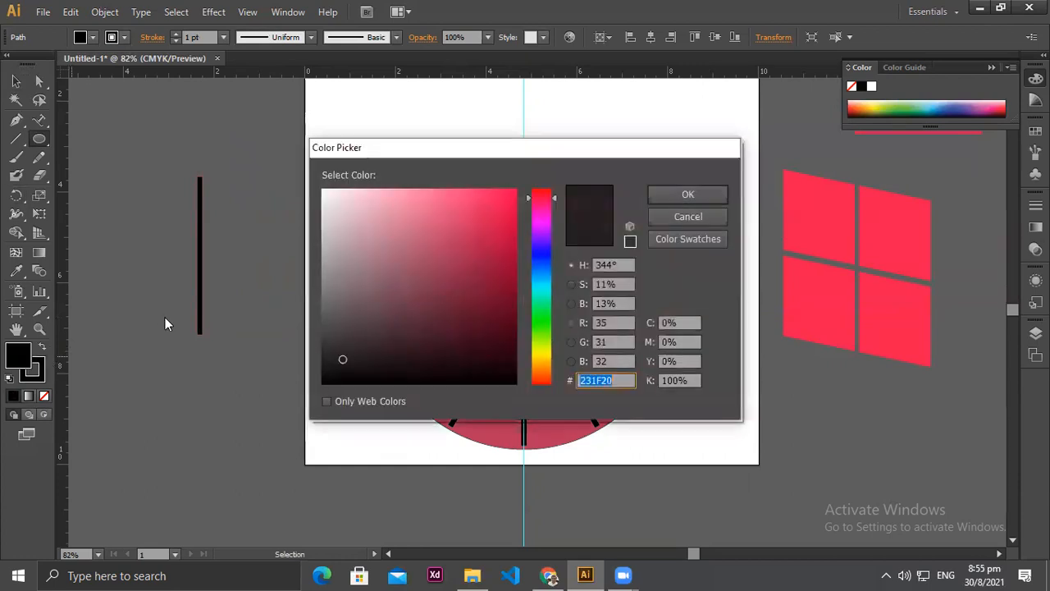
mouse_move(345, 358)
left_mouse_down()
mouse_move(354, 246)
mouse_move(312, 188)
left_mouse_up()
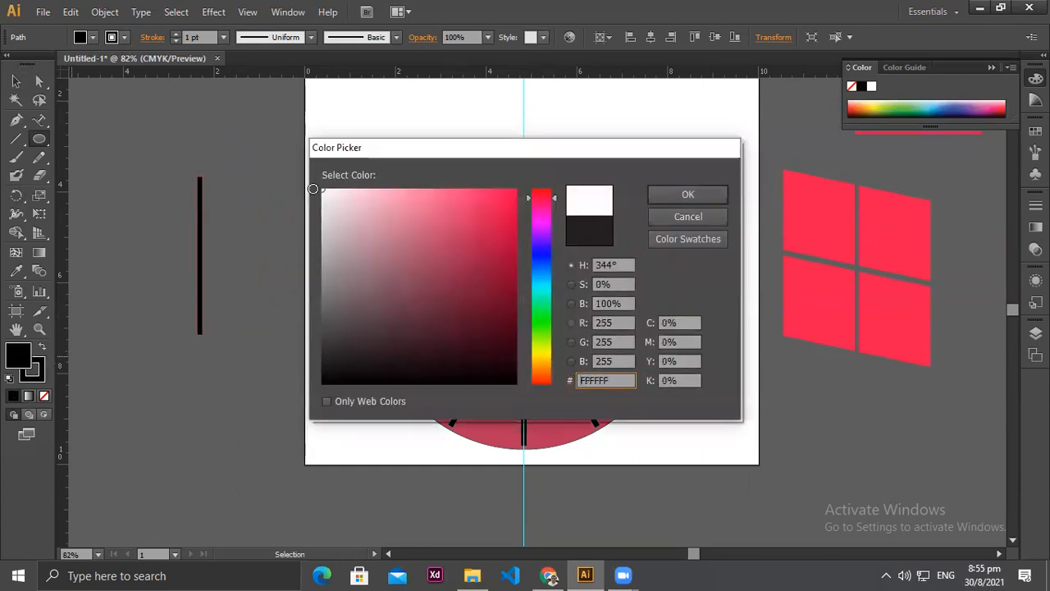
left_click(656, 198)
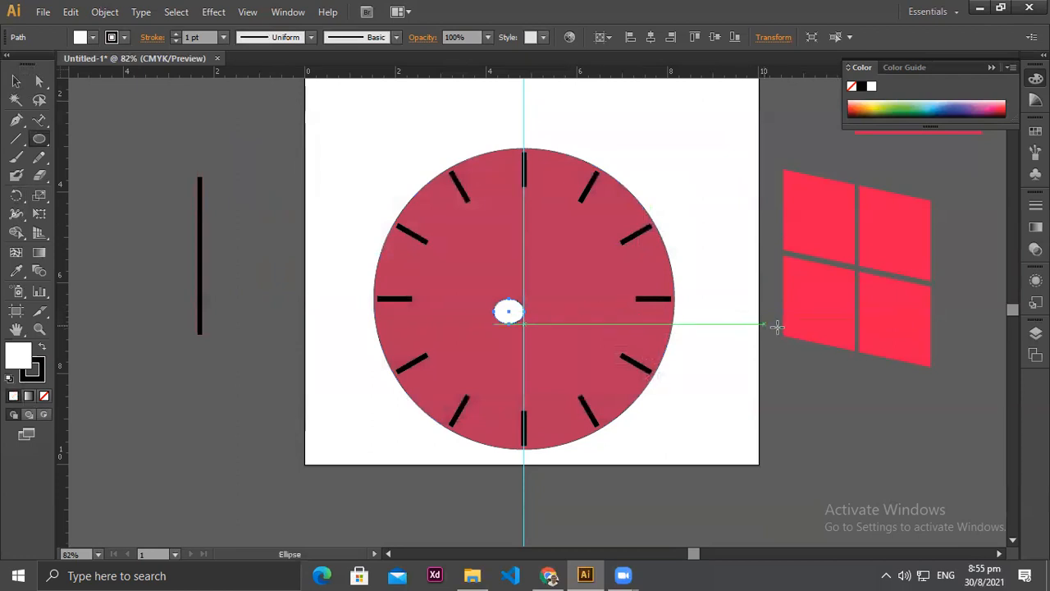
Step: Nudge the small white ellipse right onto the vertical guide and up to the clock face's centre
key("Right")
key("Right")
key("Right")
key("Right")
key("Right")
key("Right")
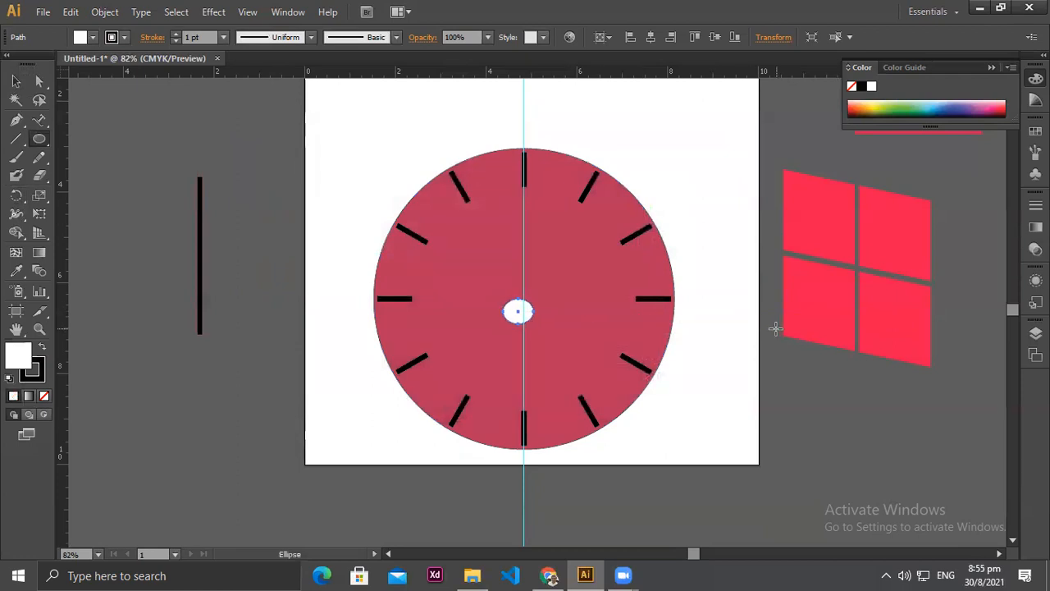
key("Up")
key("Up")
key("Up")
key("Up")
key("Up")
key("Up")
key("Up")
key("Up")
key("Down")
key("Down")
key("Down")
key("Down")
key("Down")
key("Down")
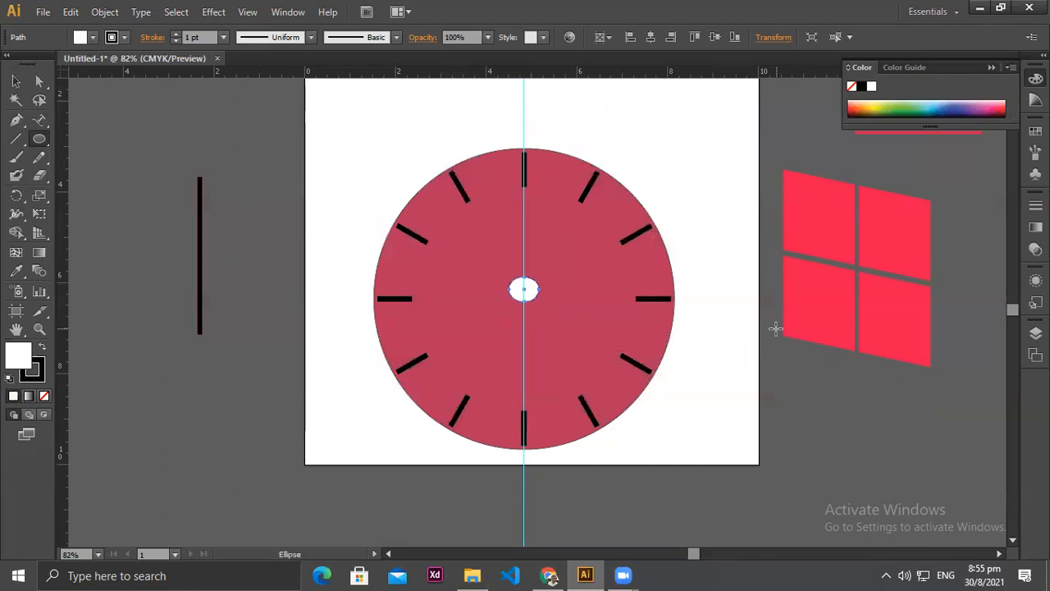
key("Down")
key("Down")
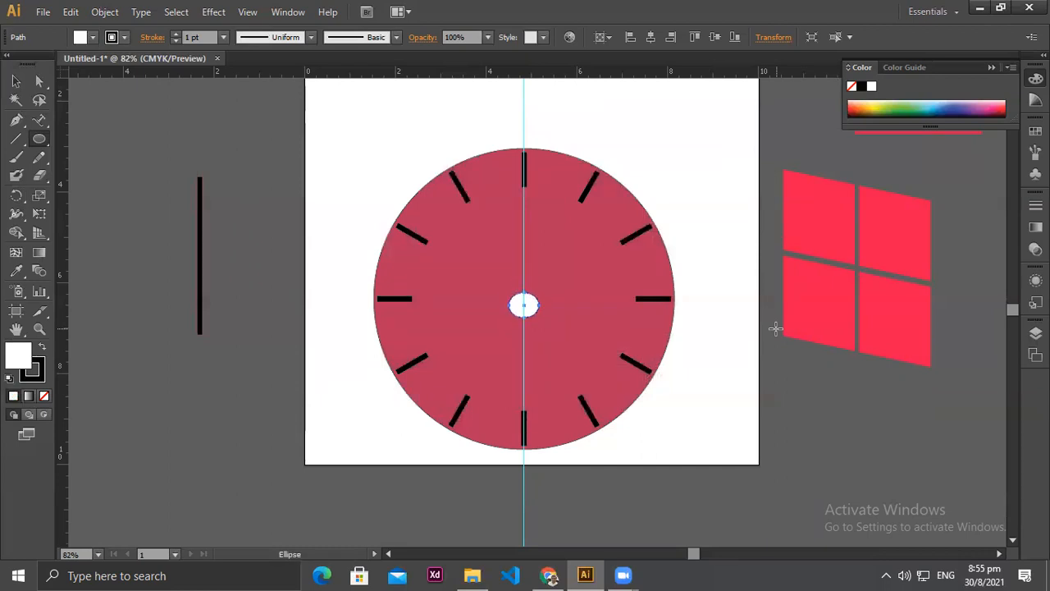
key("Up")
key("Up")
key("v")
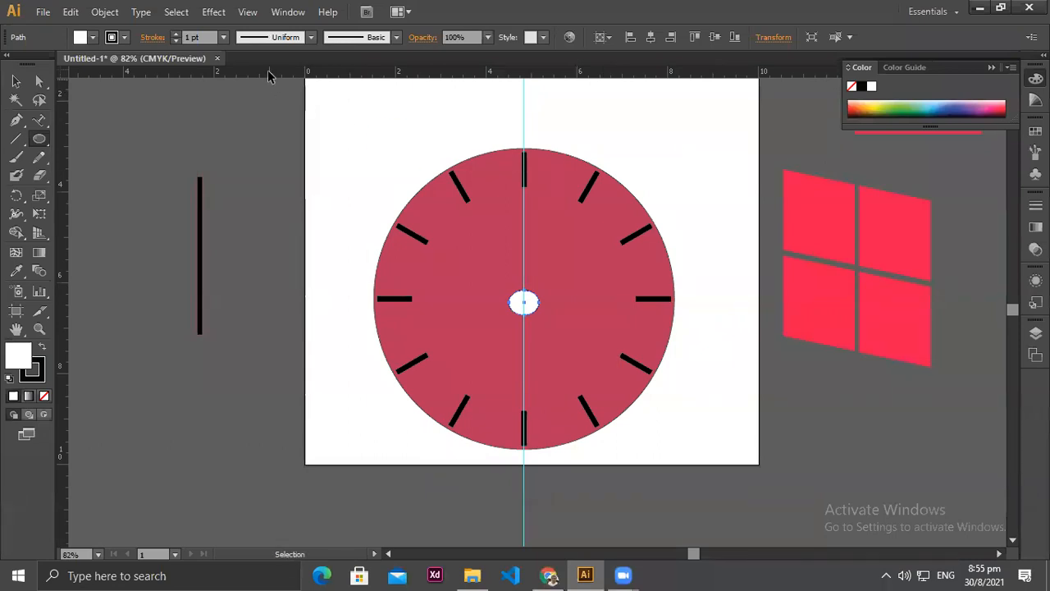
Step: Add a horizontal guide across the centre of the small white ellipse and select the large circle
left_click_drag(268, 70, 282, 301)
left_click(16, 82)
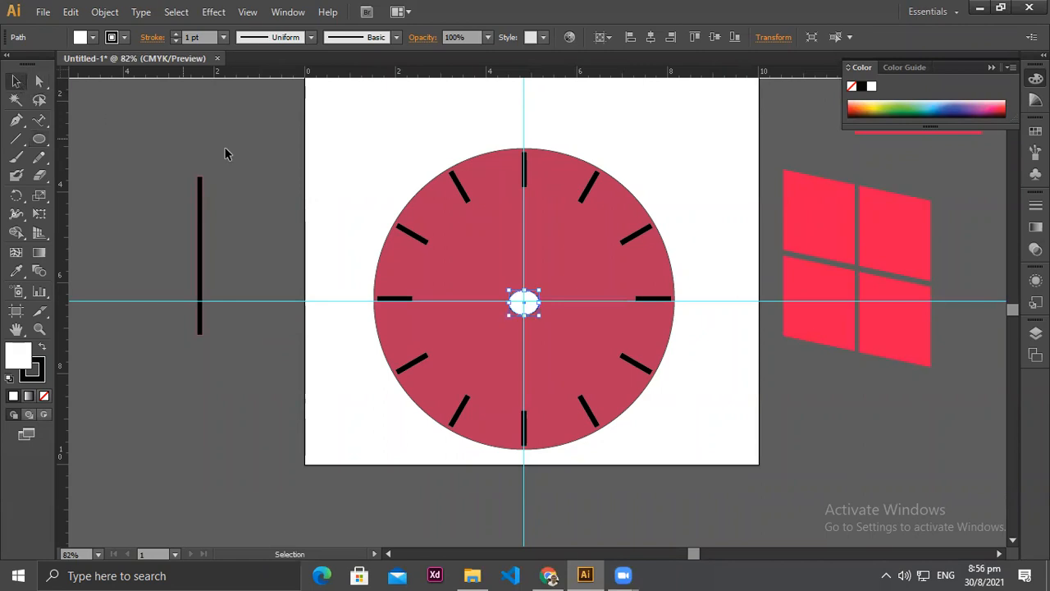
left_click(435, 207)
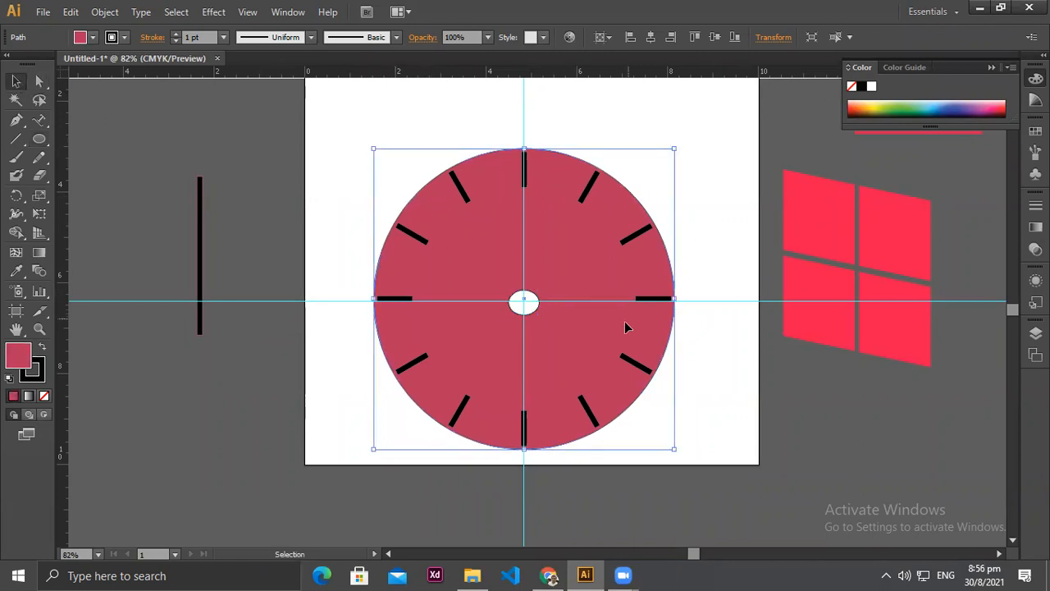
Step: Unlock the guides and shift the horizontal guide slightly down onto the white ellipse's centre
left_click(725, 303)
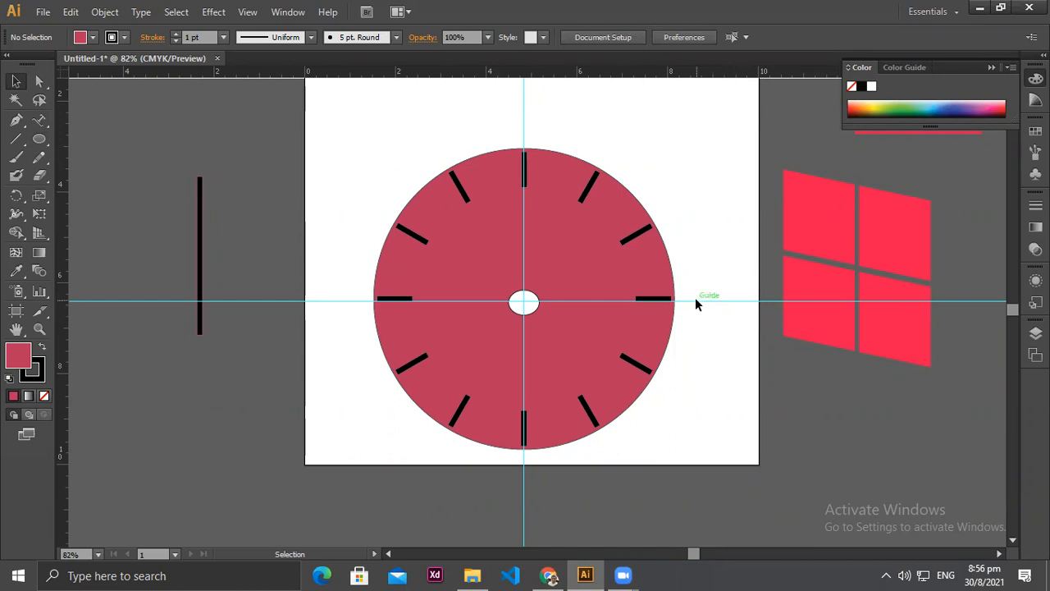
right_click(699, 303)
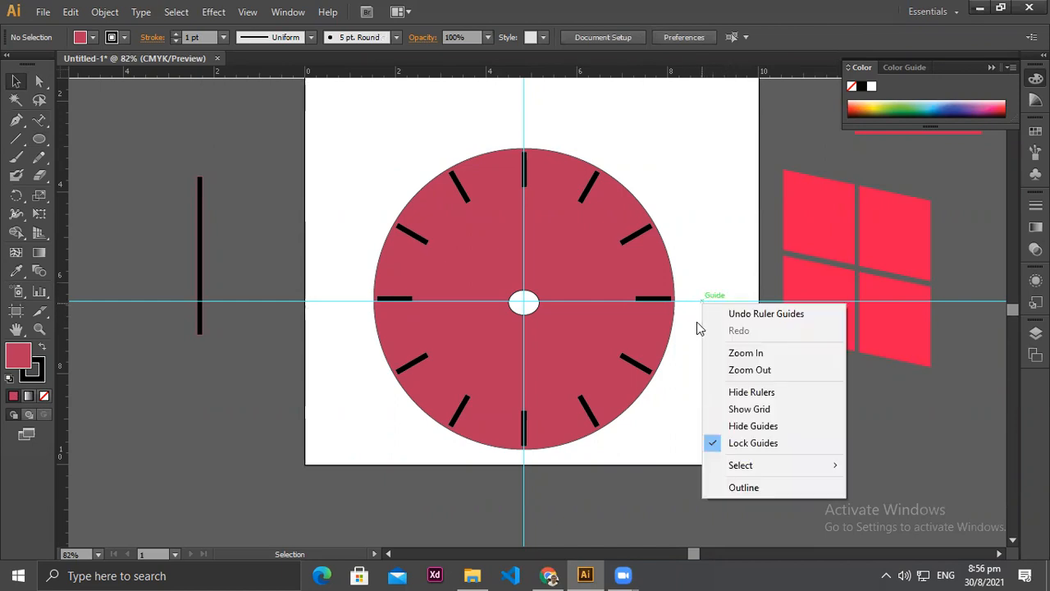
left_click(749, 443)
left_click_drag(720, 300, 715, 308)
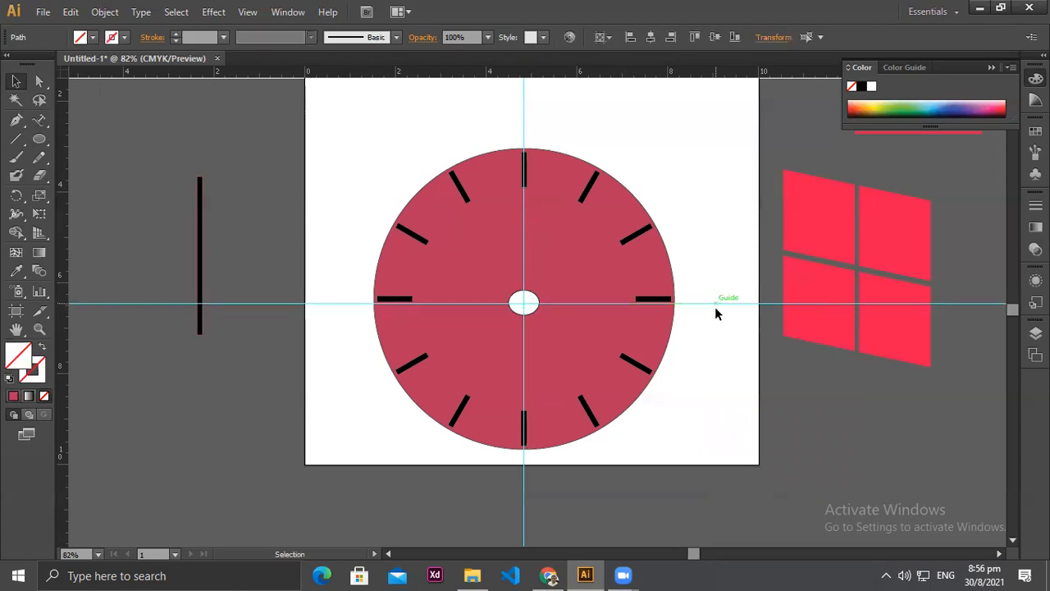
left_click(525, 329)
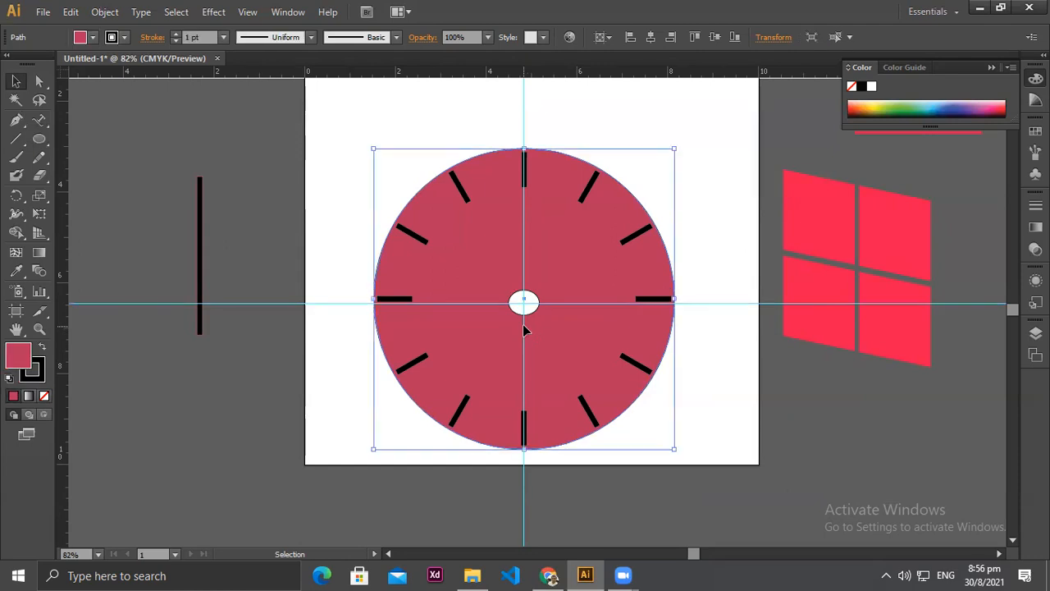
left_click_drag(523, 121, 526, 123)
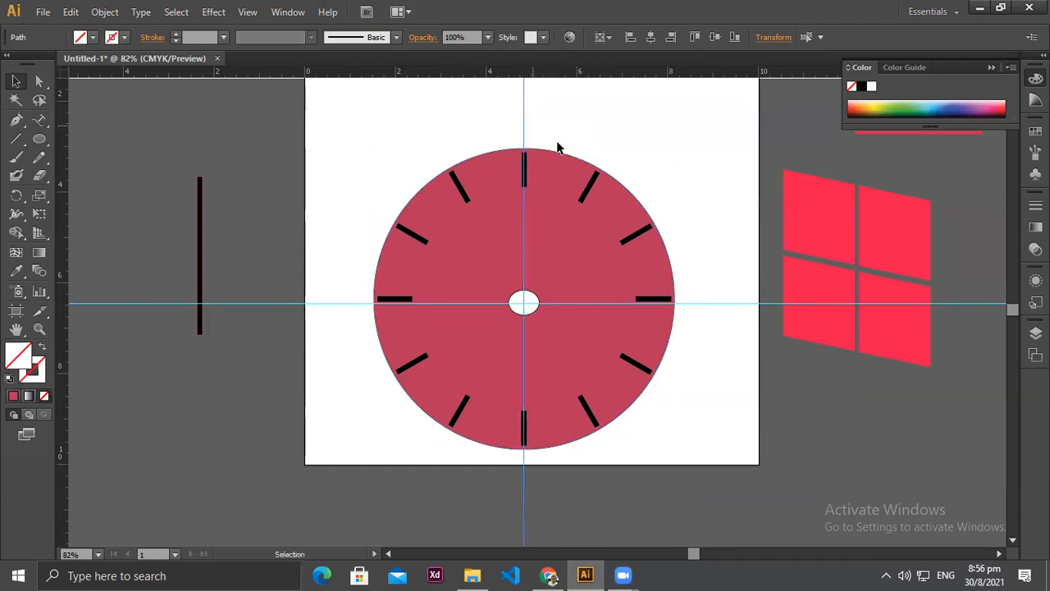
Step: Move the black bar onto the vertical guide above the clock's centre and shorten its outer end to just below the 12 o'clock mark
left_click(202, 223)
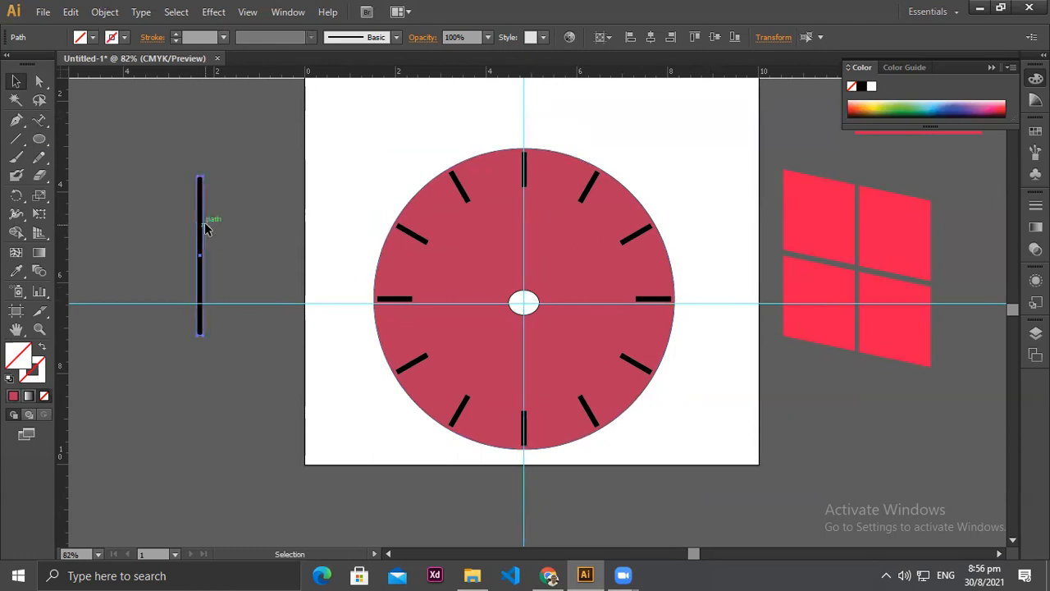
left_click_drag(207, 222, 523, 191)
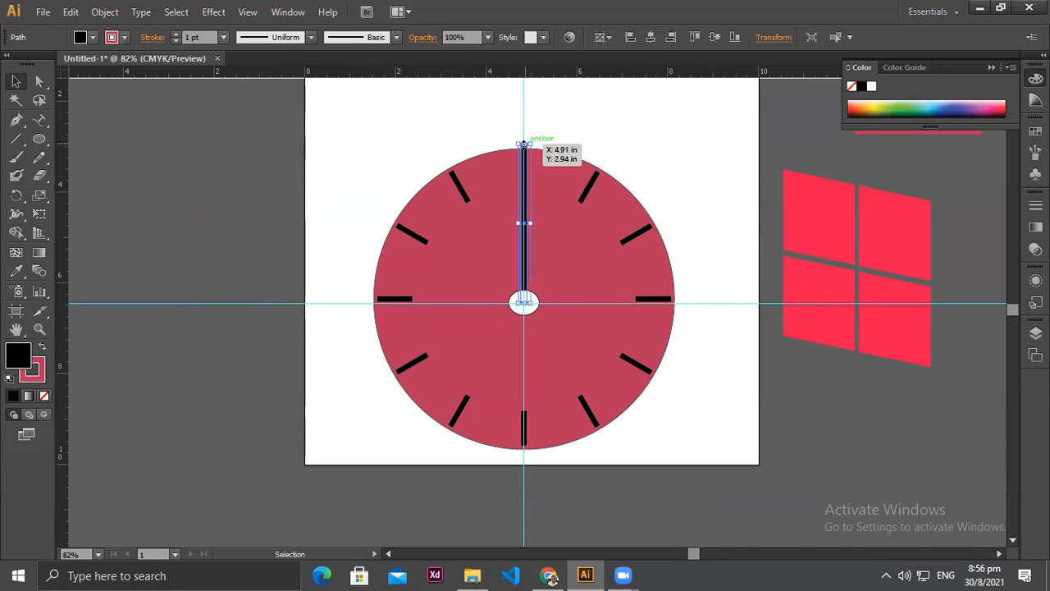
left_click_drag(523, 146, 524, 212)
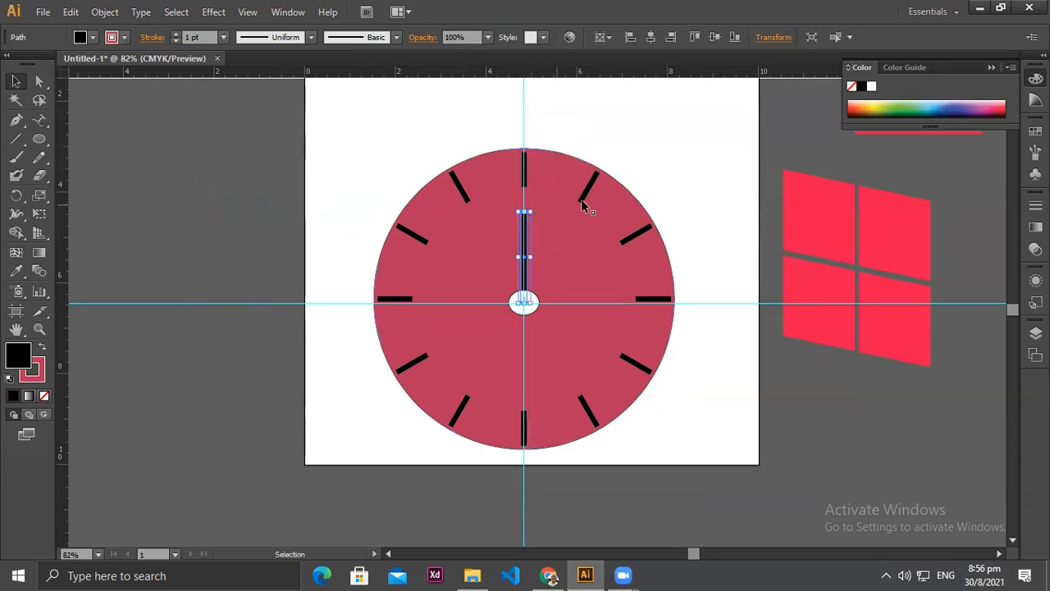
key("ctrl+d")
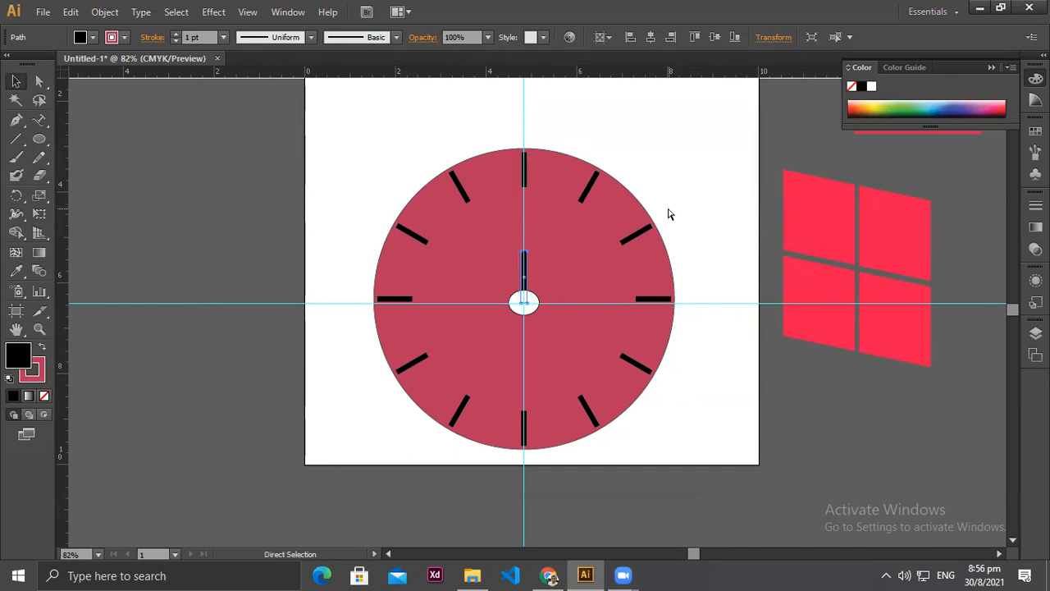
left_click_drag(525, 271, 578, 275)
key("ctrl+z")
key("ctrl+z")
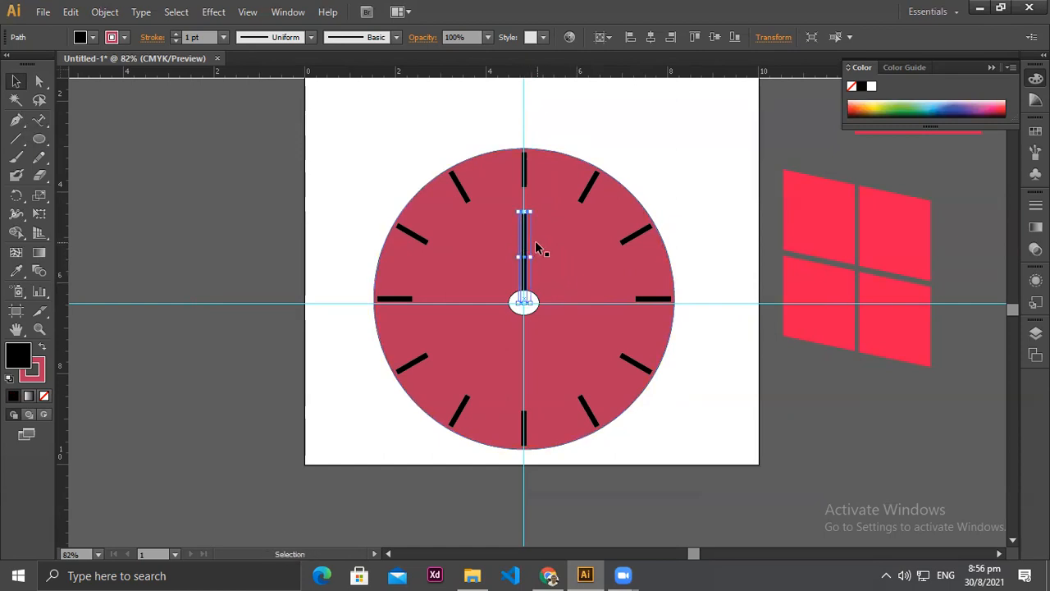
left_click_drag(525, 243, 526, 344)
key("ctrl+z")
key("v")
left_click_drag(258, 70, 251, 156)
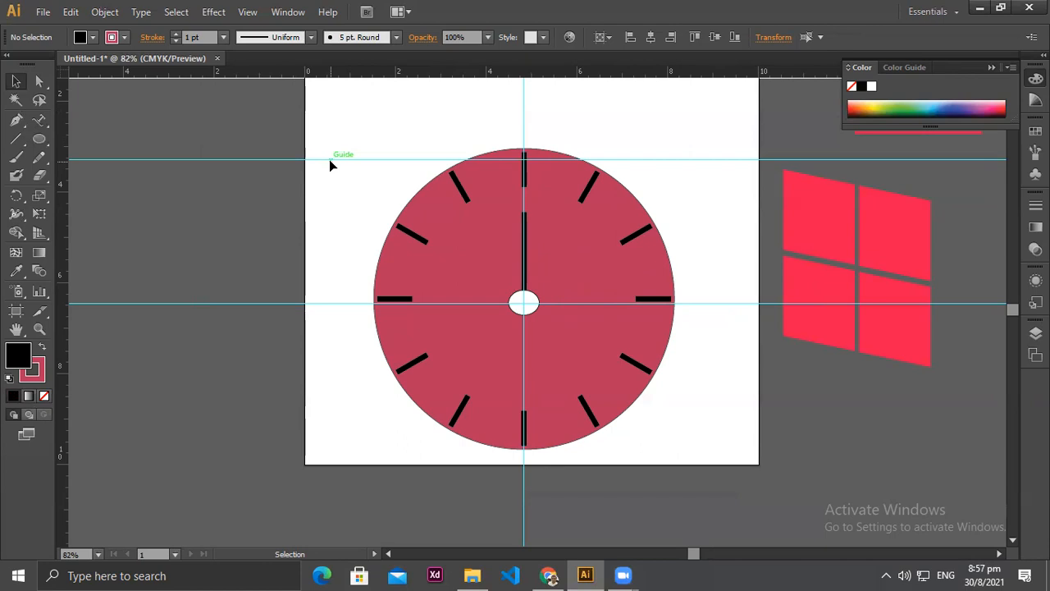
key("Delete")
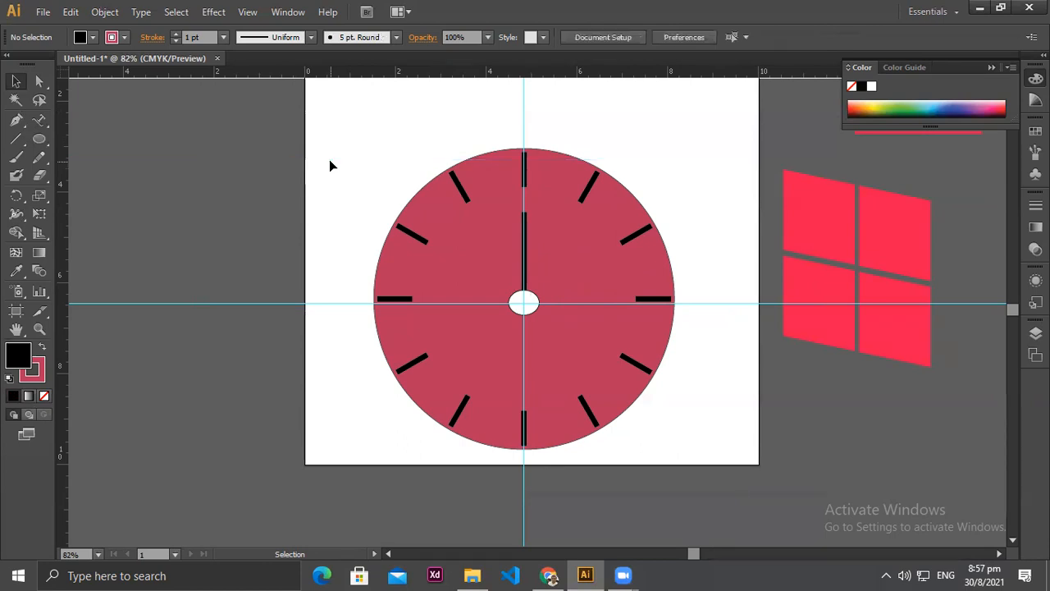
Step: Duplicate the clock hand straight down along the vertical guide, below the centre ellipse
left_click(528, 238)
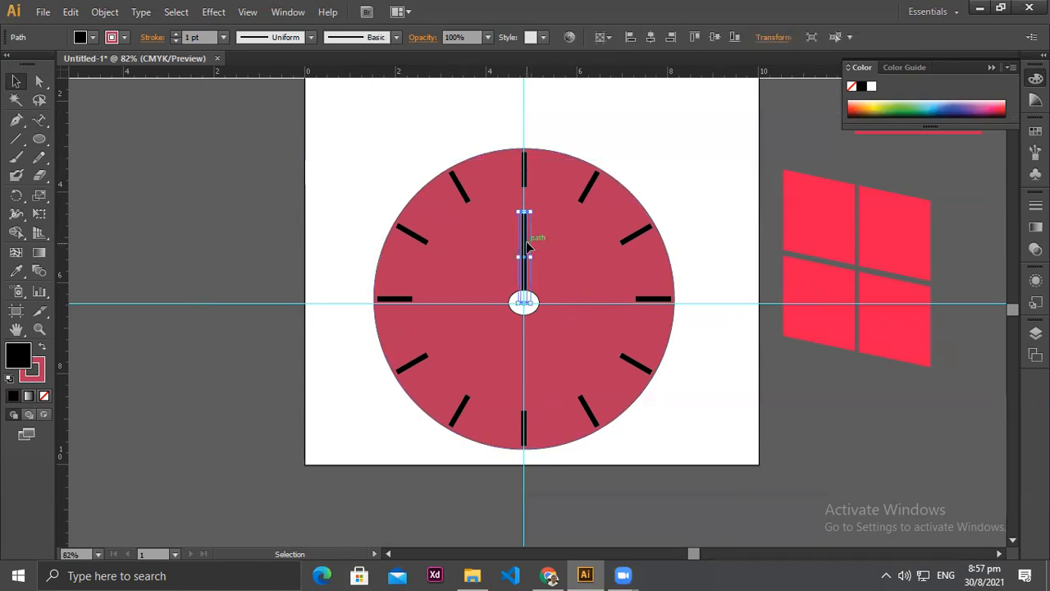
left_click_drag(529, 246, 528, 339)
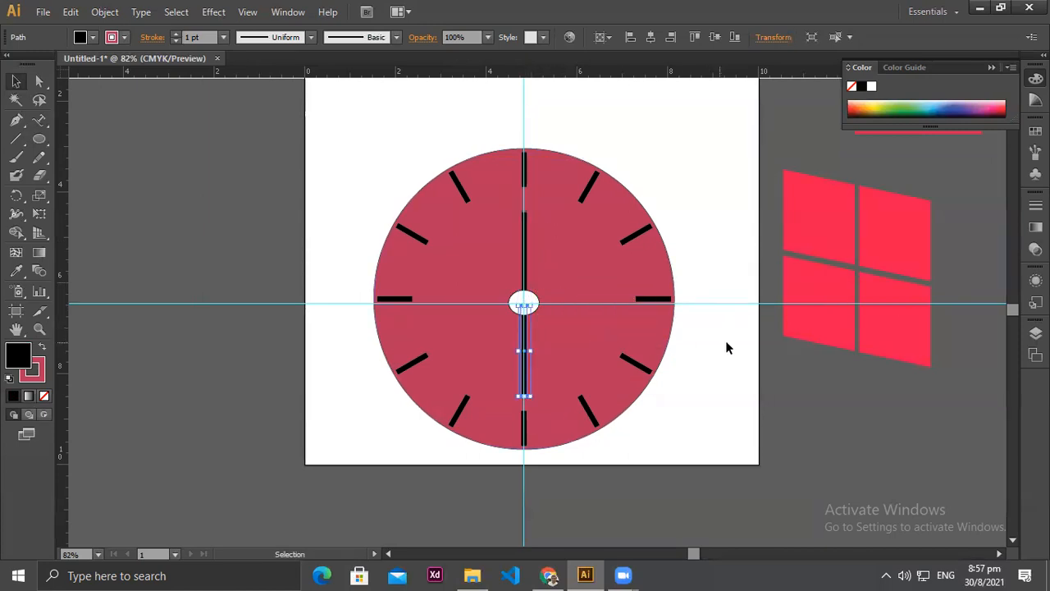
left_click(810, 363)
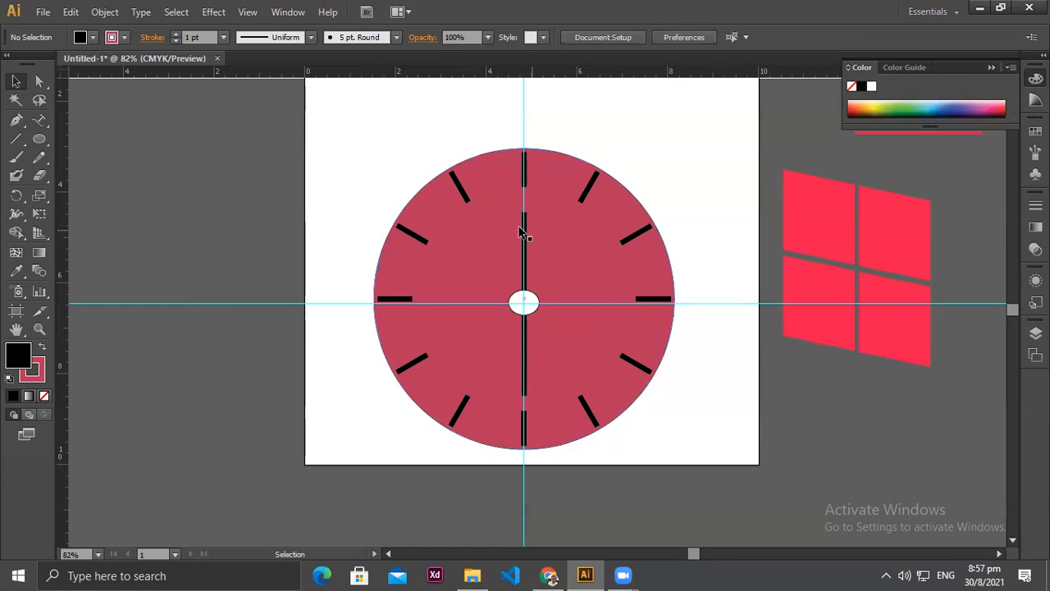
Step: Delete the horizontal and vertical guides crossing the clock face
left_click(293, 303)
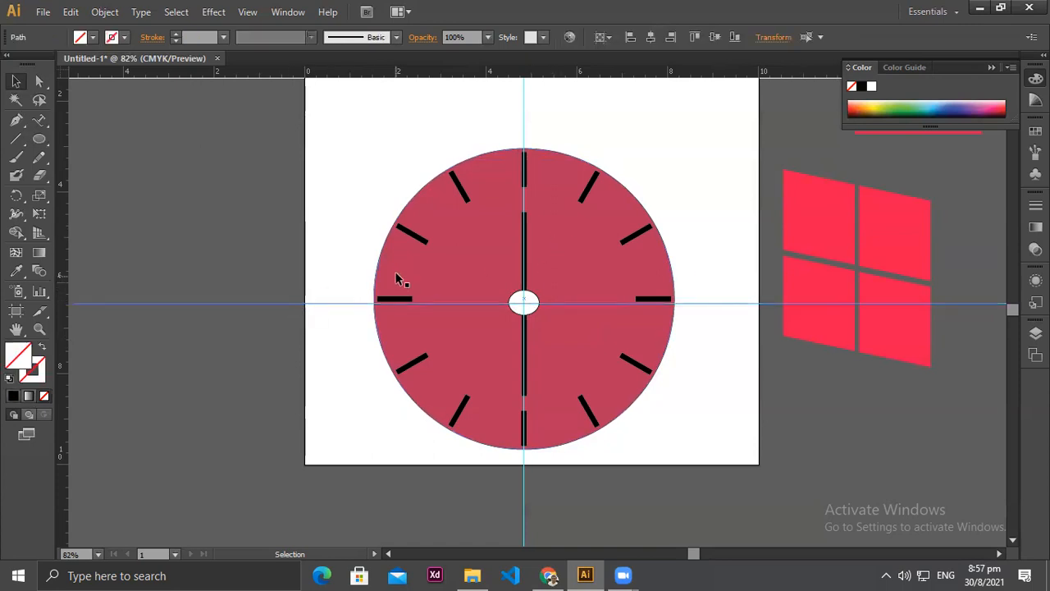
key("Delete")
left_click(522, 122)
key("Delete")
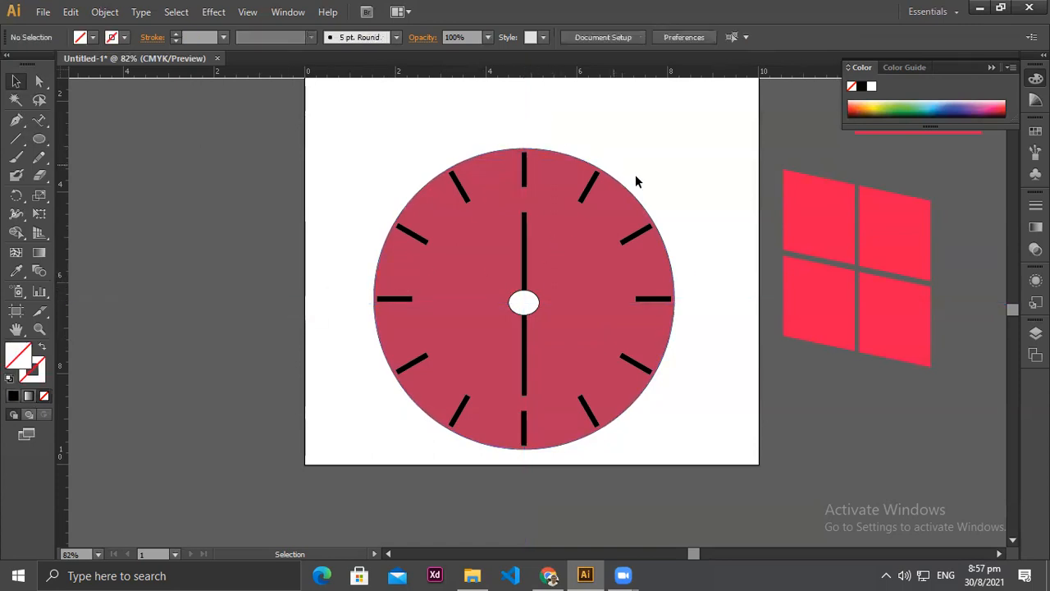
Step: Rotate the lower clock hand diagonally and attach it to the centre ellipse, pointing between the 7 and 8 o'clock marks
left_click(525, 343)
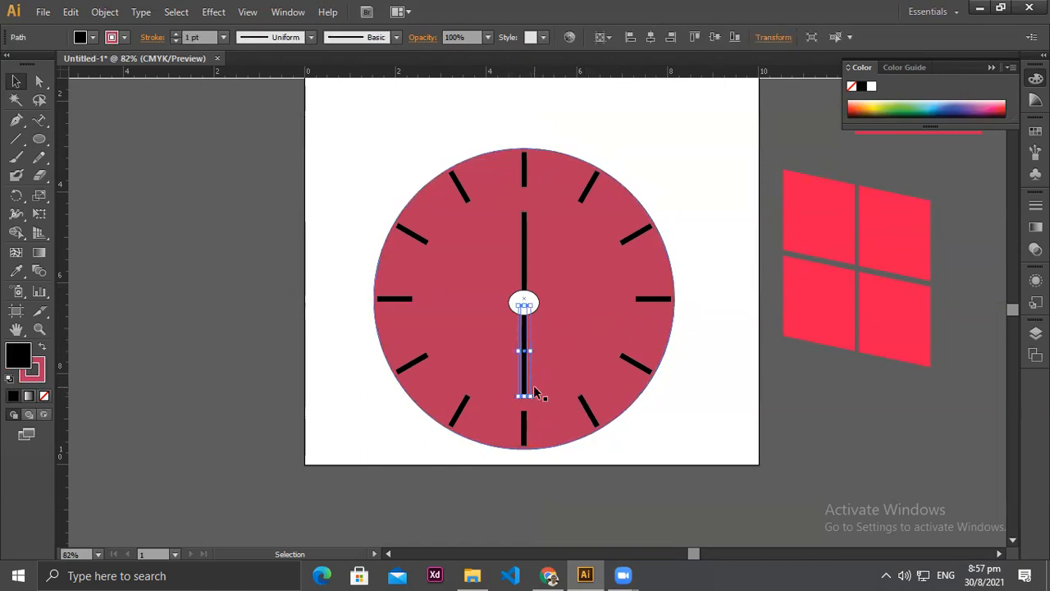
left_click_drag(529, 398, 489, 402)
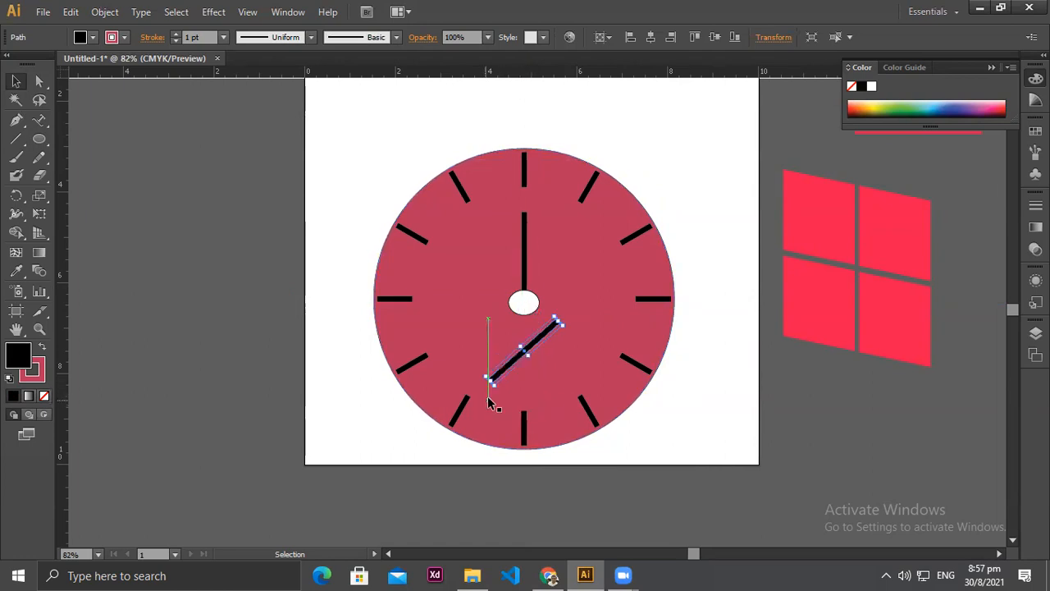
left_click_drag(534, 341, 494, 327)
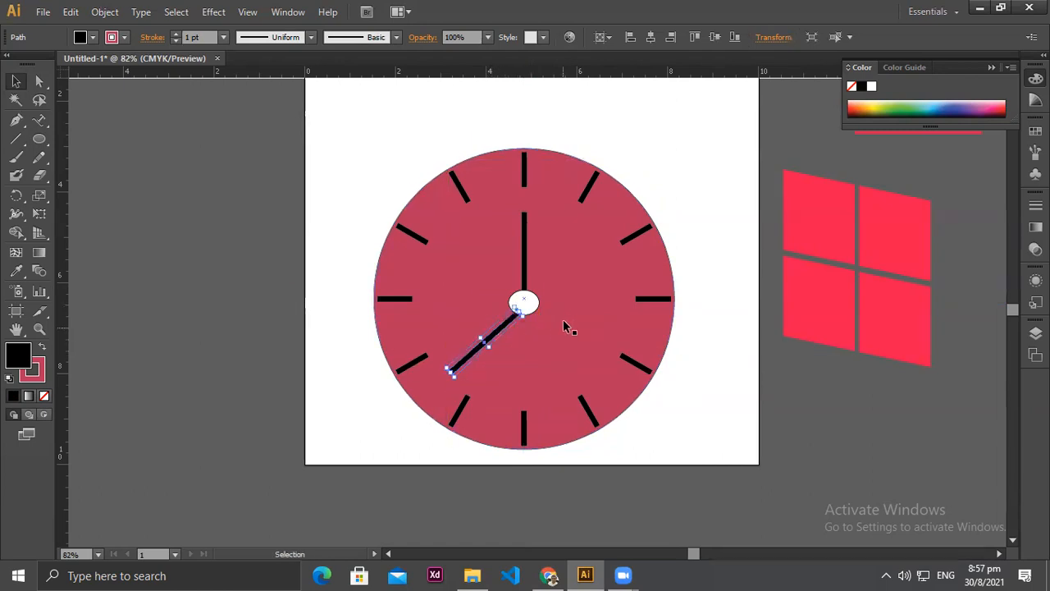
Step: Fill the centre ellipse with black 000000 and deselect it
left_click(527, 305)
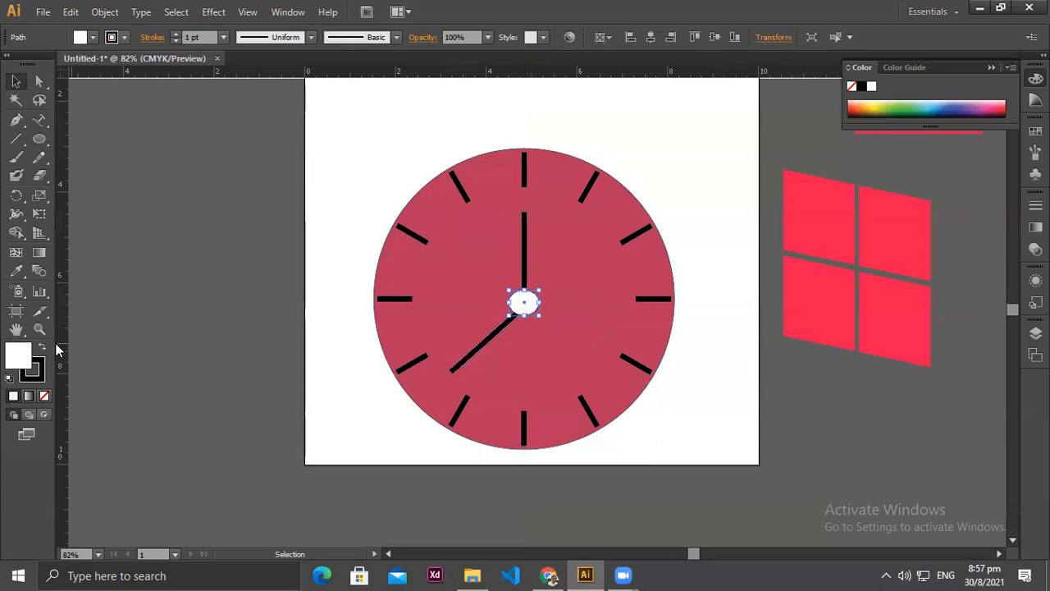
double_click(17, 351)
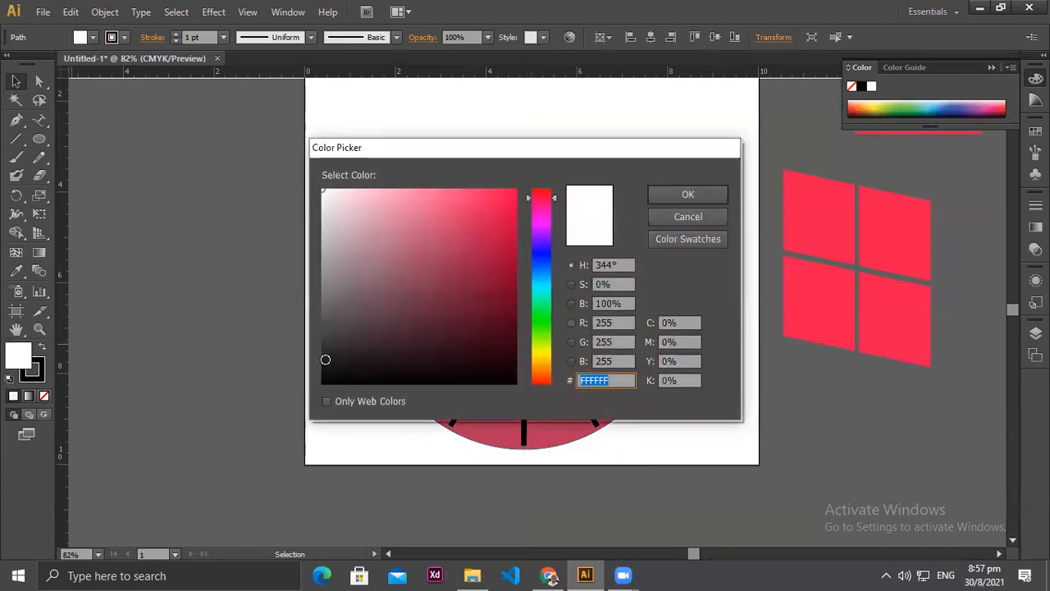
left_click(324, 383)
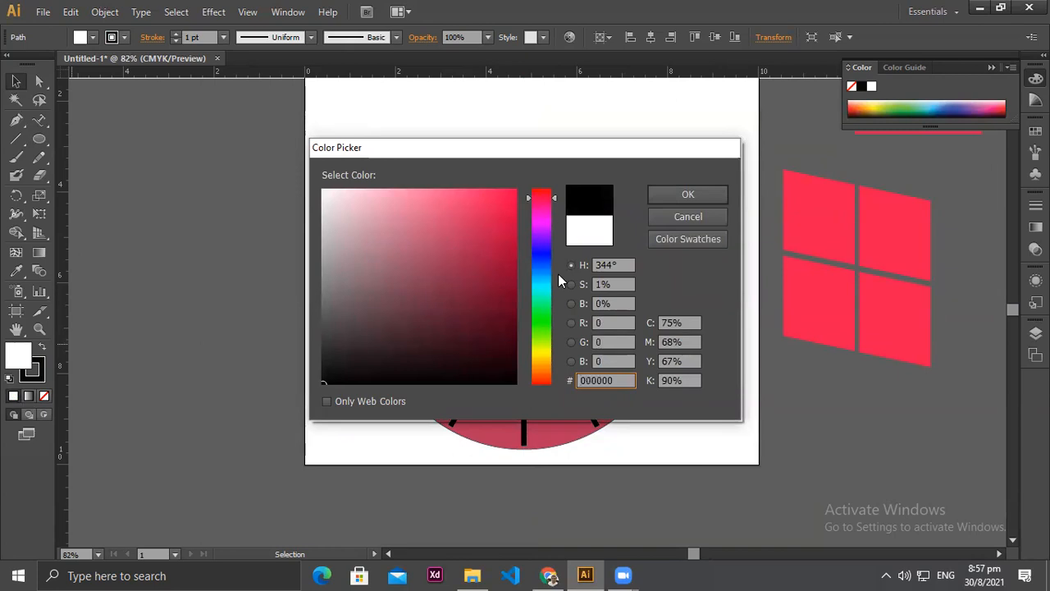
left_click(670, 198)
left_click(820, 394)
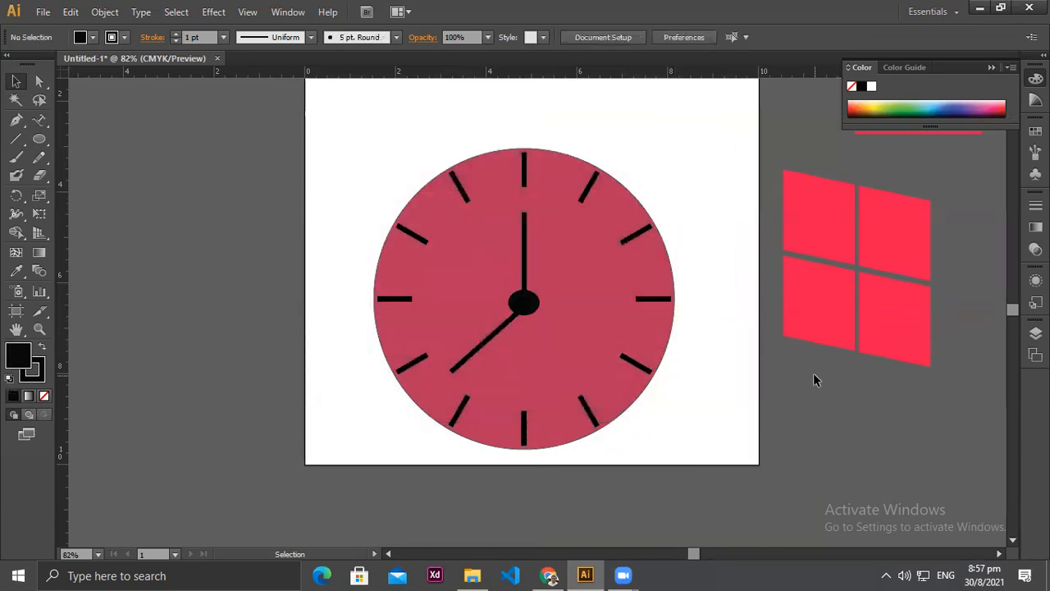
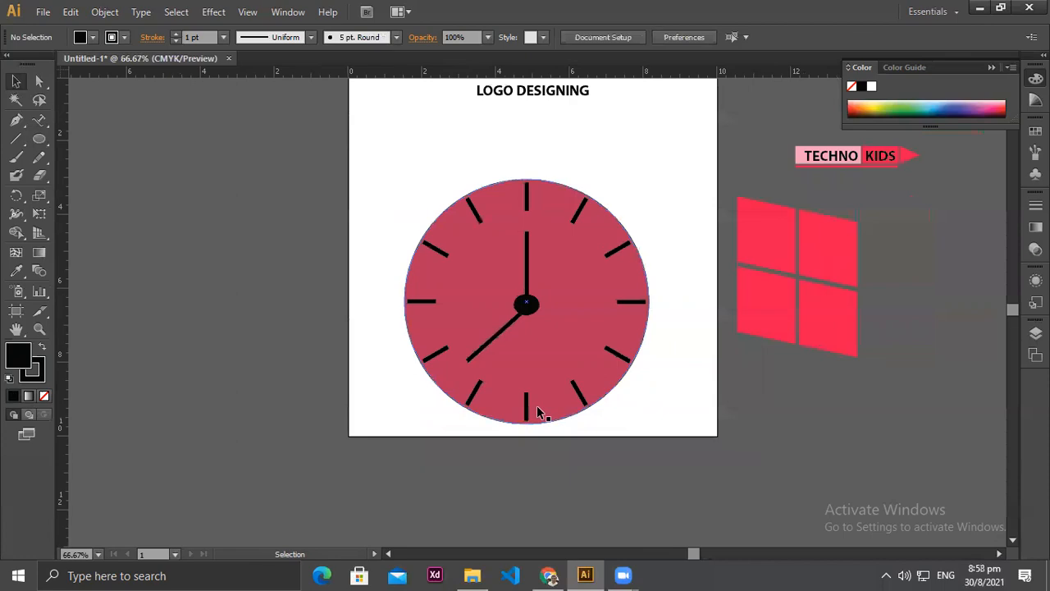
Step: Switch to Chrome and save the blue monster image as IOJilb in JPEG format in the Downloads folder
left_click(548, 575)
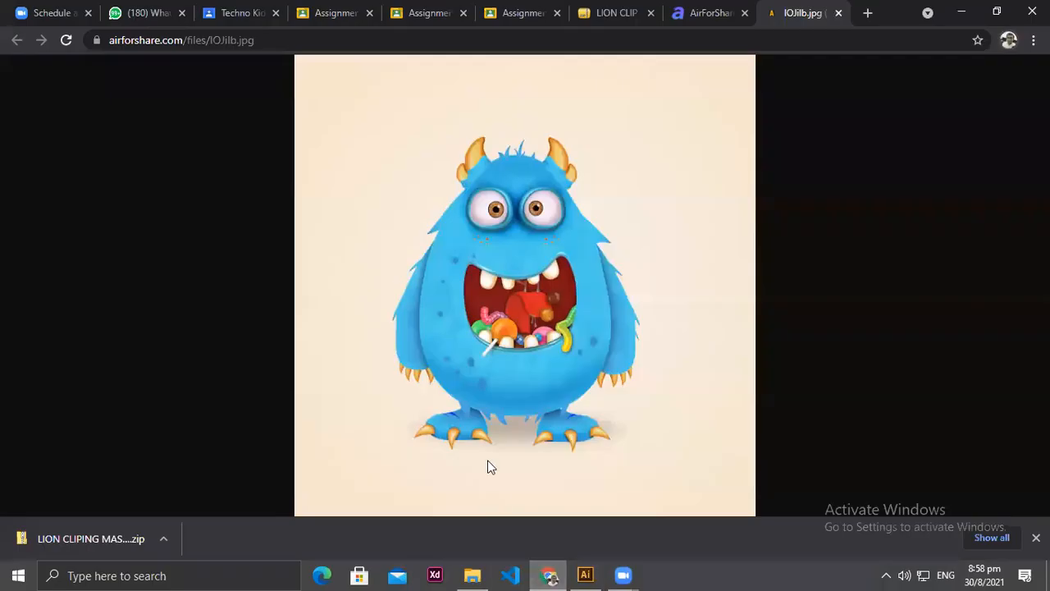
right_click(501, 278)
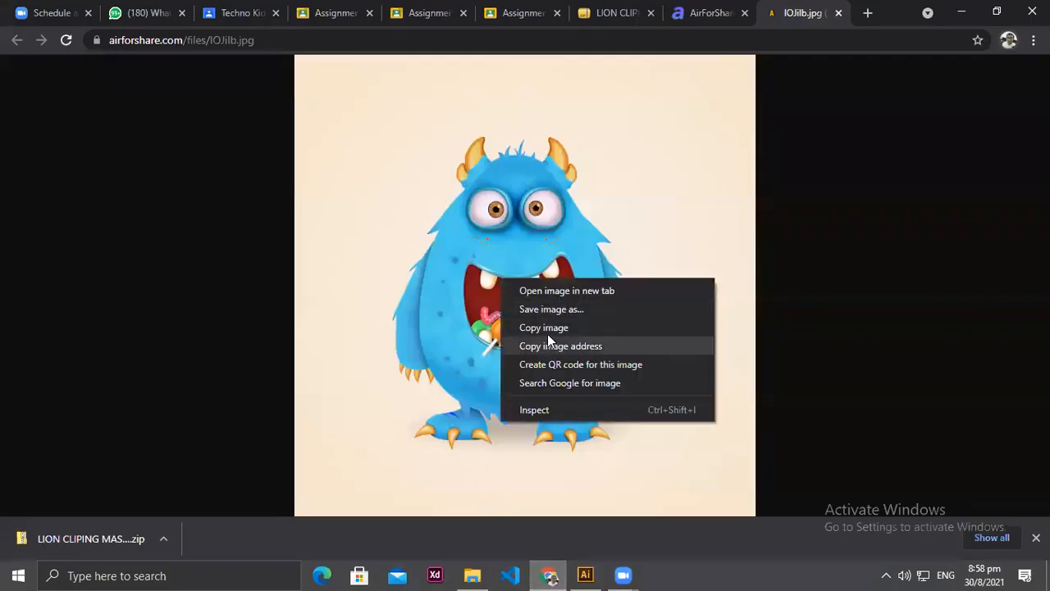
left_click(548, 311)
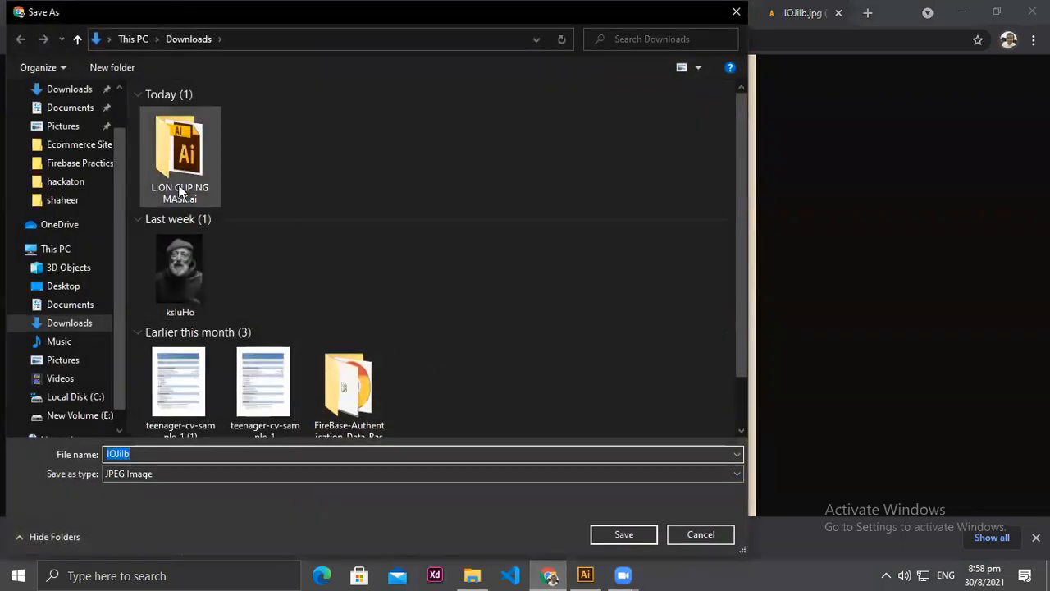
left_click(73, 89)
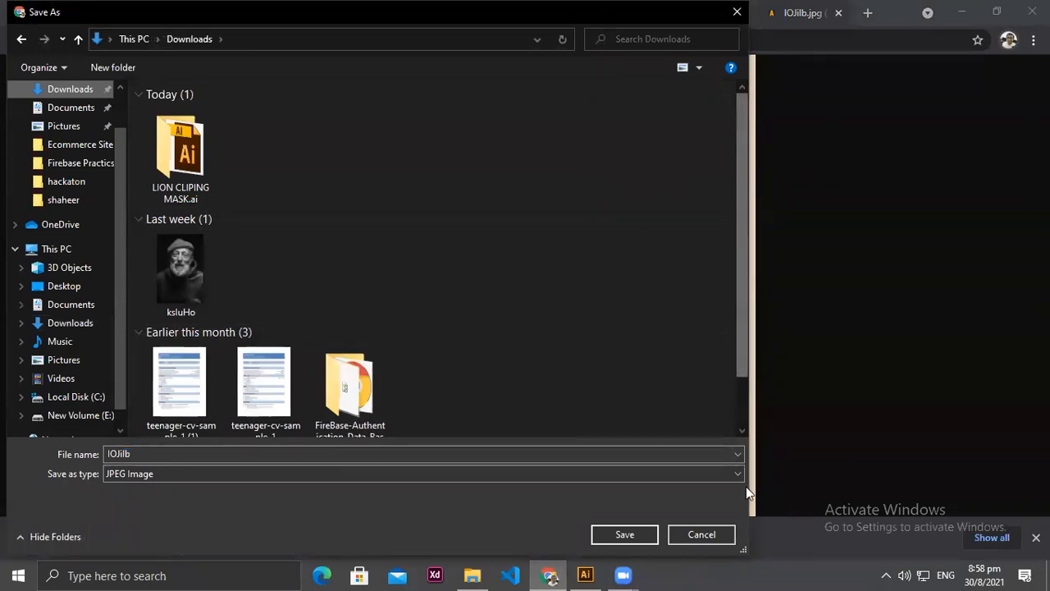
left_click_drag(751, 391, 795, 386)
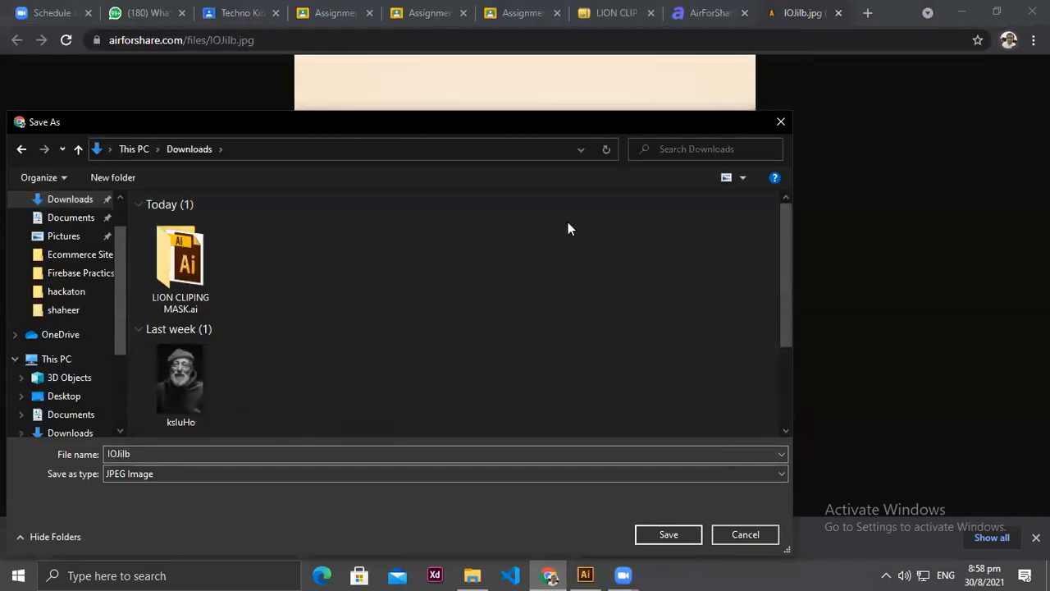
left_click_drag(523, 106, 579, 9)
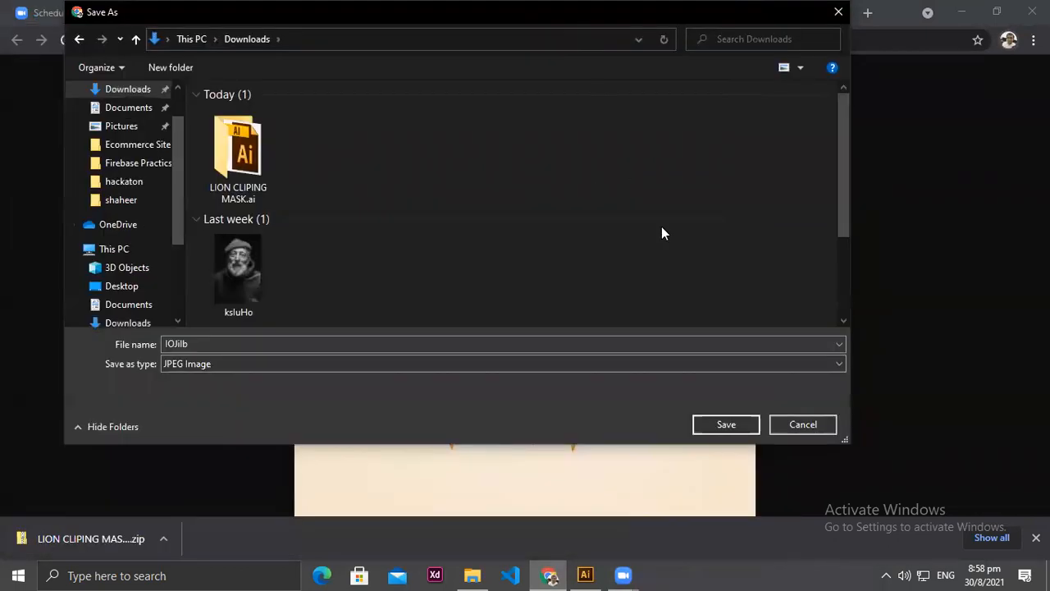
left_click(724, 424)
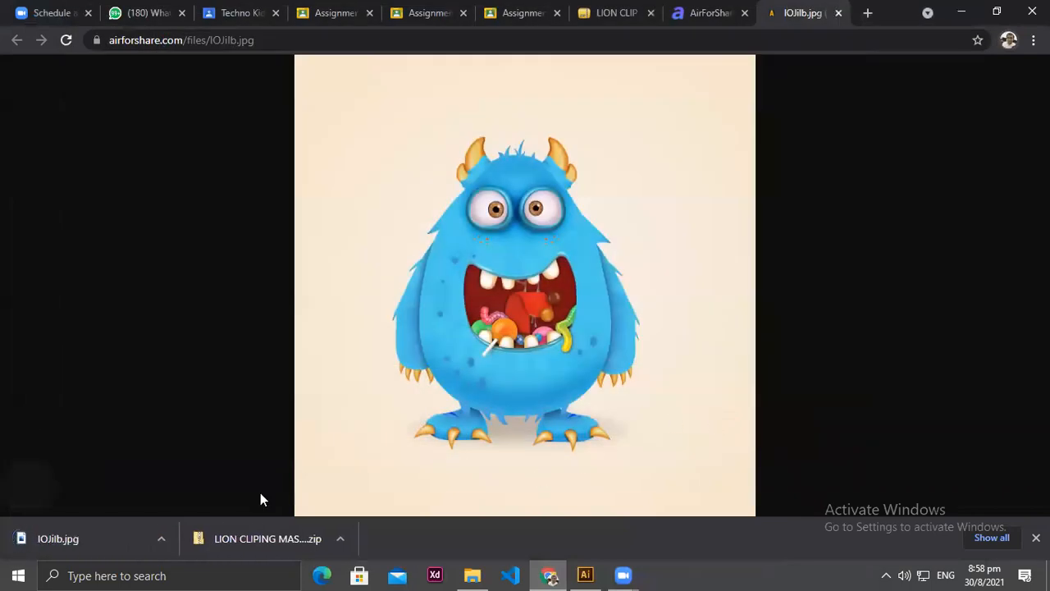
Step: Bring IOJilb.jpg into the Illustrator document and move the picture left of the clock
left_click(585, 576)
left_click_drag(594, 576, 528, 354)
left_click_drag(515, 303, 198, 228)
Step: Move the whole clock off the artboard's left side and place the monster picture on the artboard below the LOGO DESIGNING title
left_click_drag(400, 149, 680, 433)
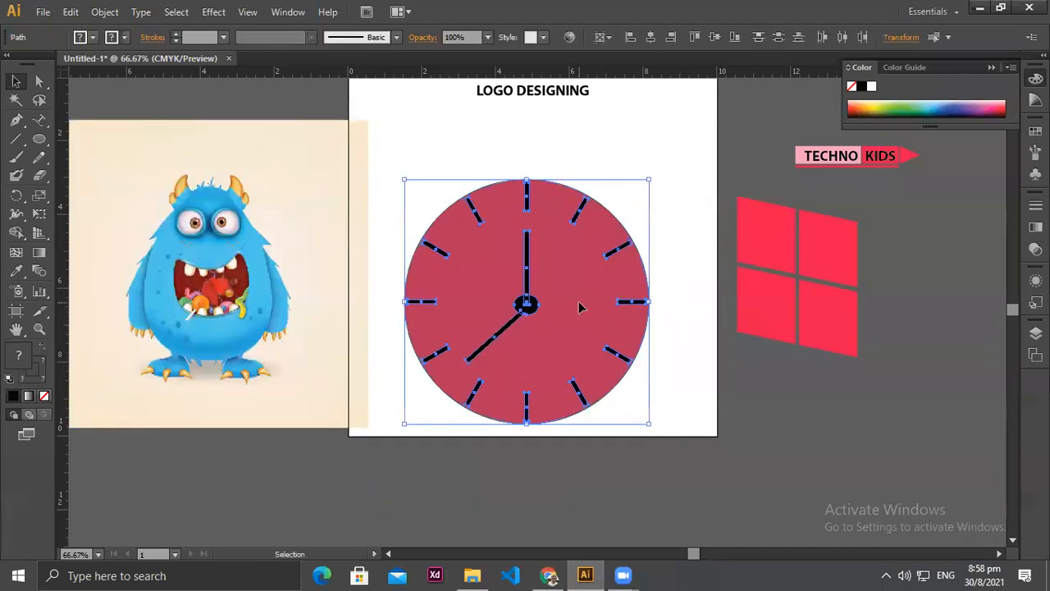
left_click_drag(493, 232, 175, 197)
left_click_drag(288, 134, 587, 139)
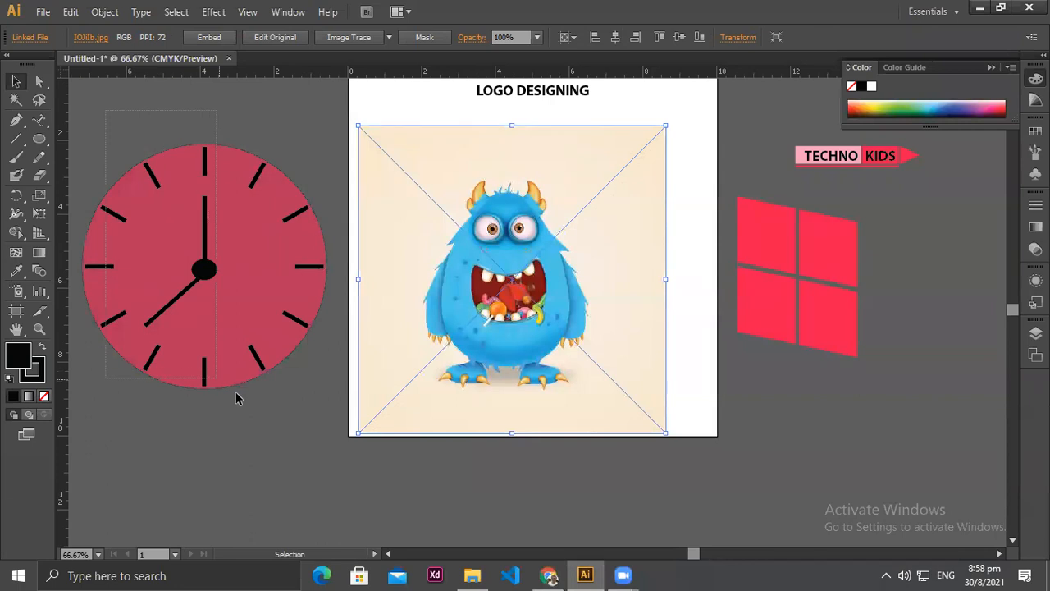
Step: Select the whole clock and move it onto the middle of the monster picture
left_click_drag(261, 248, 572, 261)
left_click(265, 365)
left_click_drag(260, 360, 437, 272)
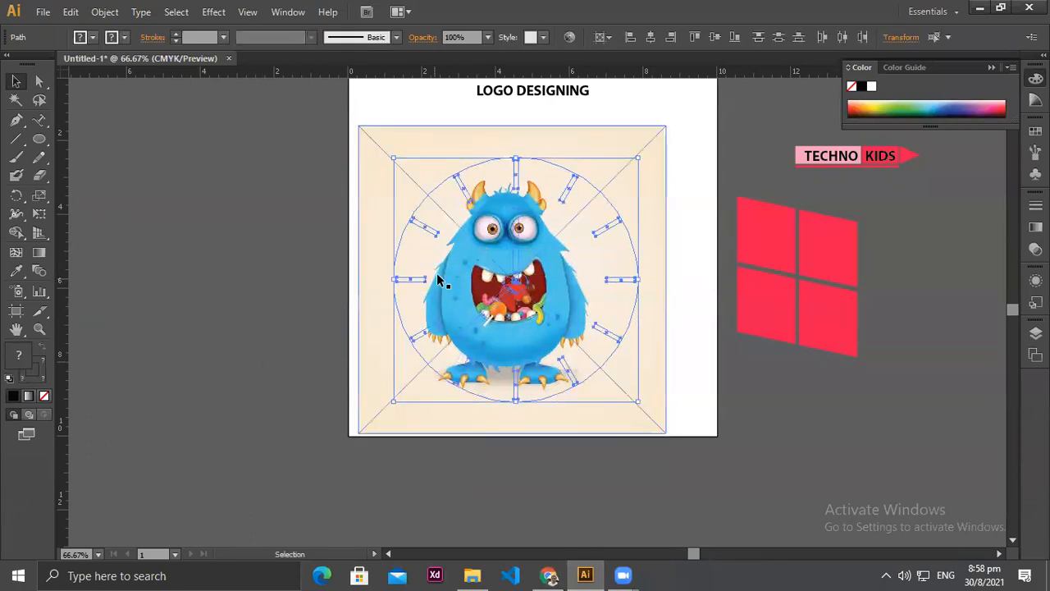
Step: Undo moving the clock onto the monster picture, bringing the whole clock back beside the artboard
left_click_drag(368, 254, 74, 295)
key("ctrl+z")
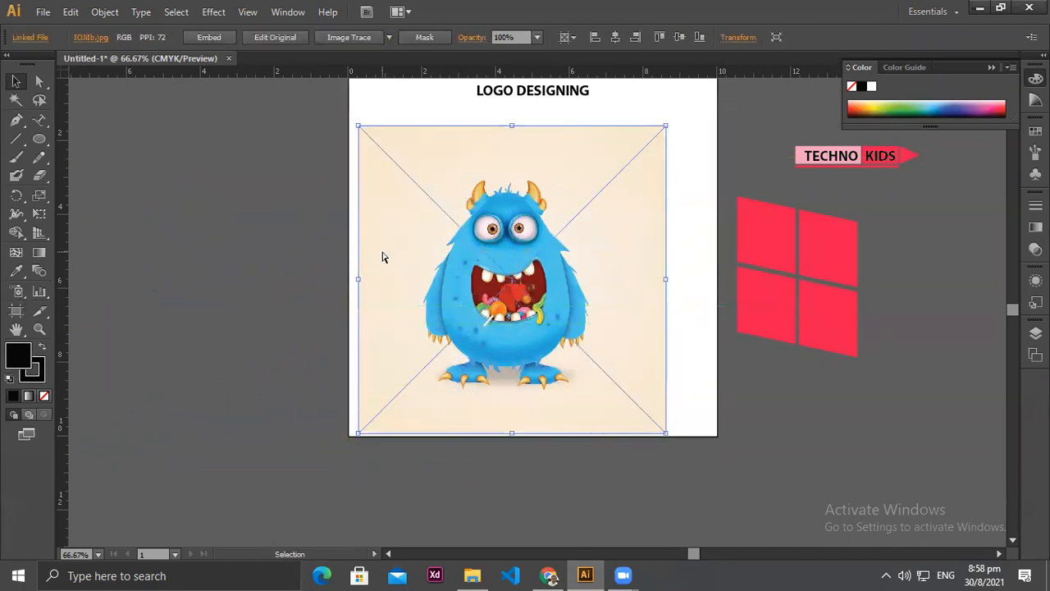
key("ctrl+z")
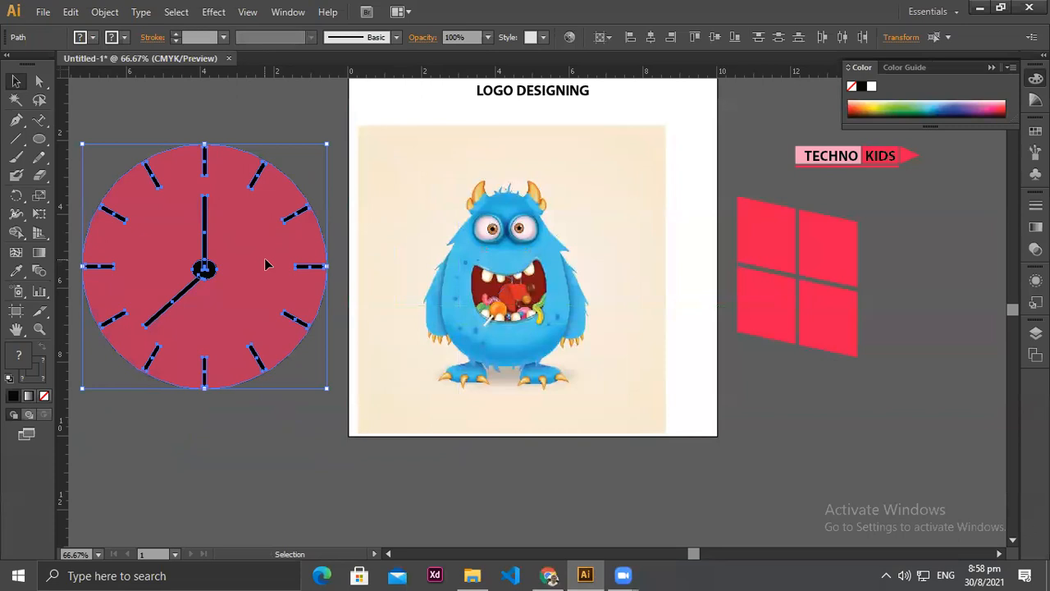
Step: Bring the selected clock to the front and place it over the middle of the monster picture
right_click(244, 259)
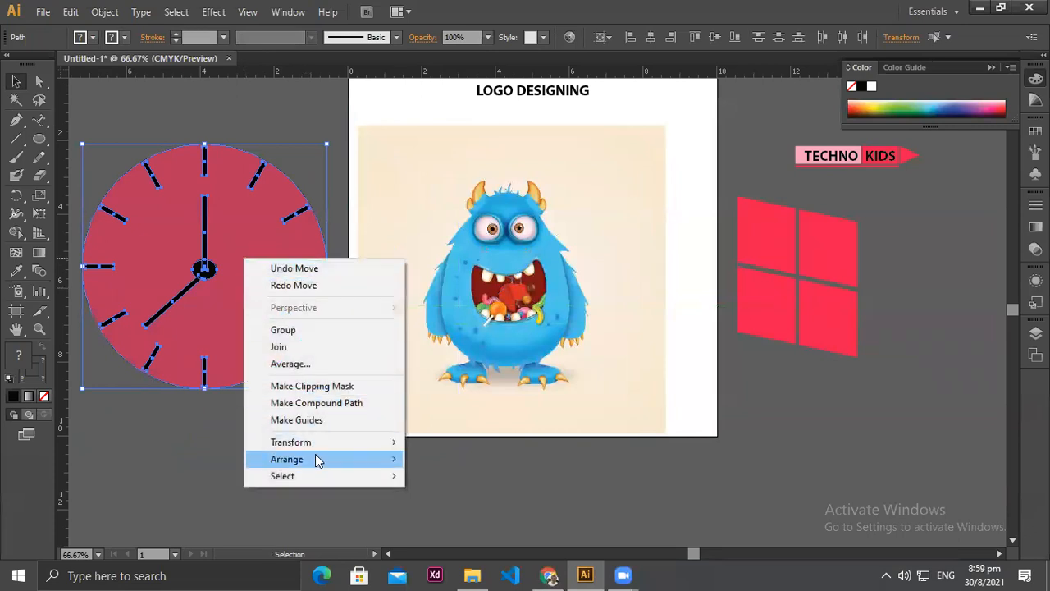
left_click(435, 459)
left_click_drag(314, 297, 622, 303)
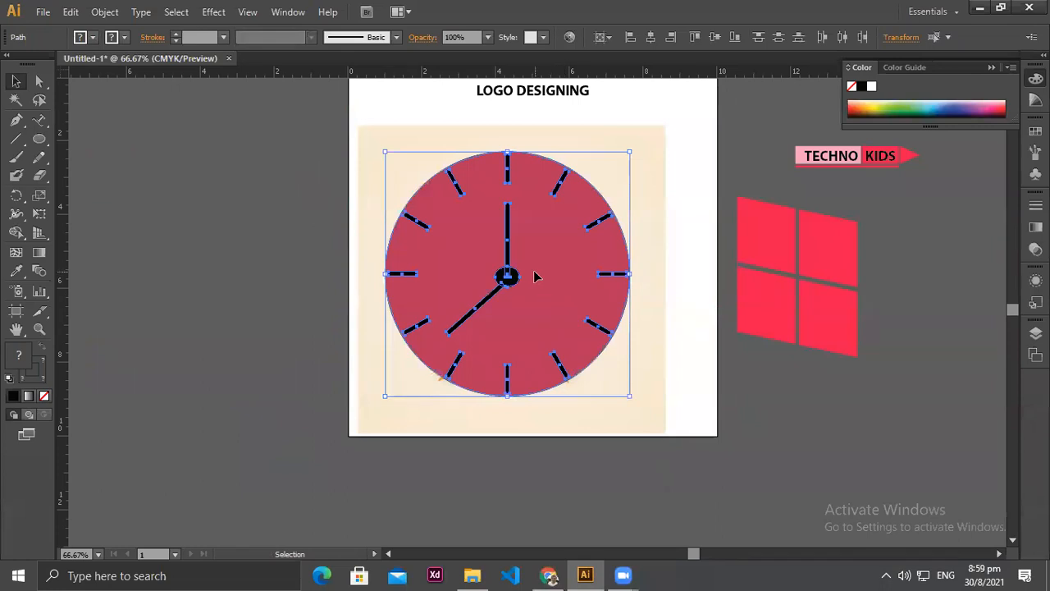
Step: Try to make a compound path from the whole clock and use it with the monster picture for a clipping mask
left_click(105, 12)
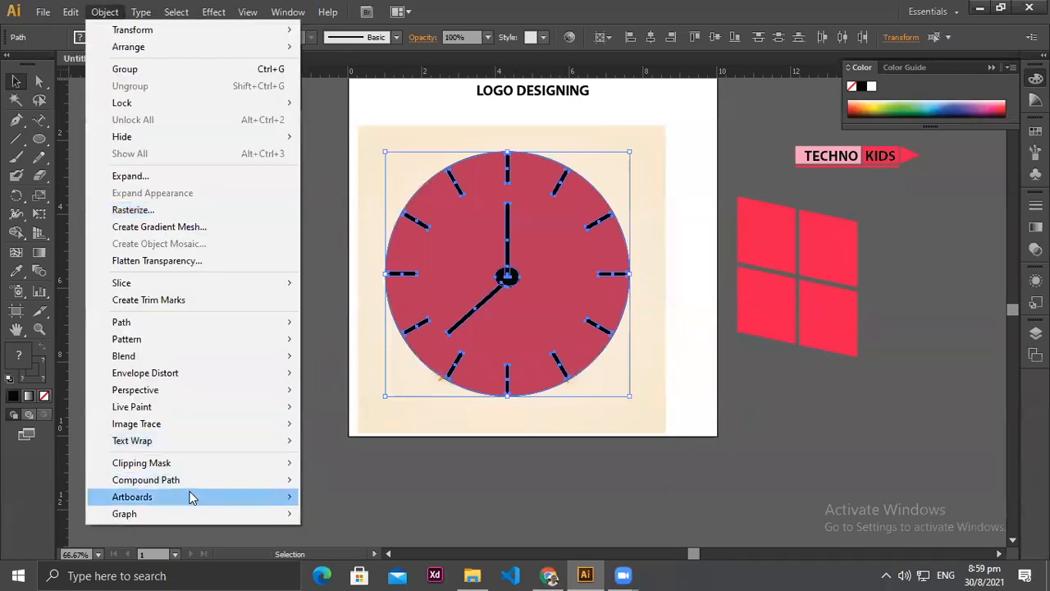
left_click(327, 480)
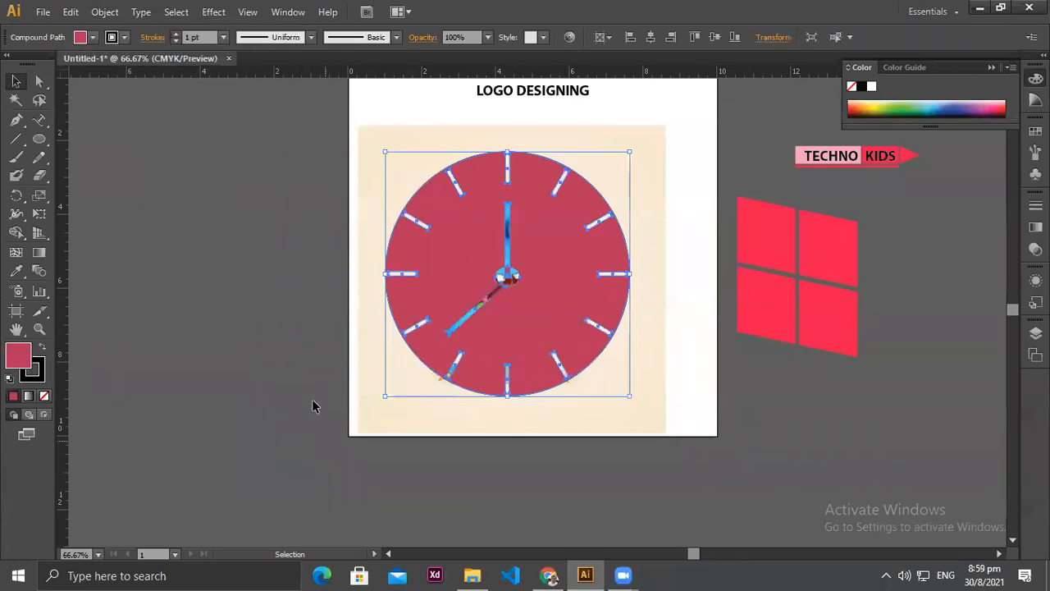
left_click(379, 415, "shift")
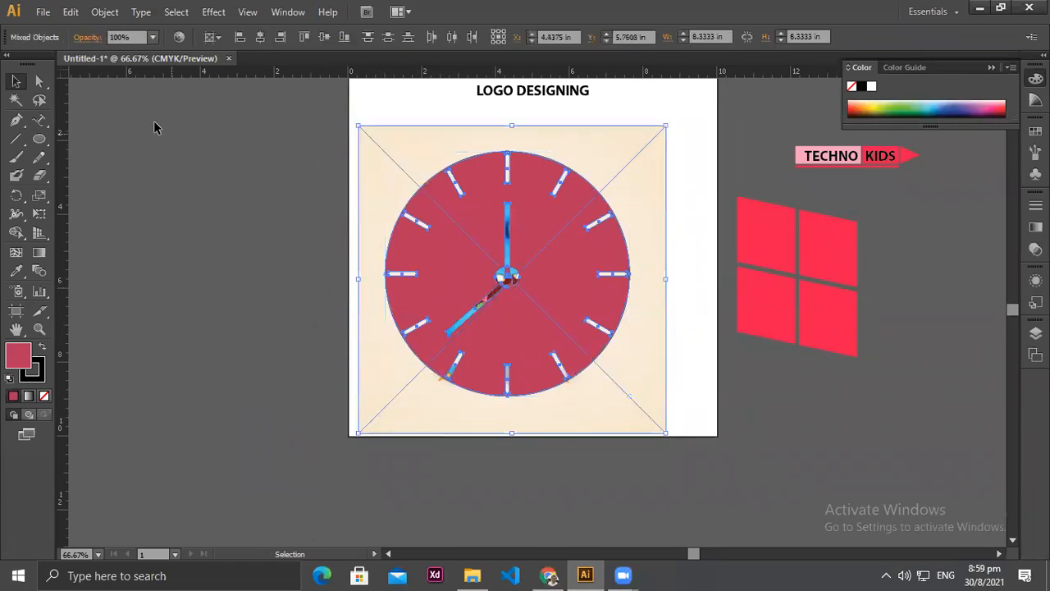
left_click(105, 12)
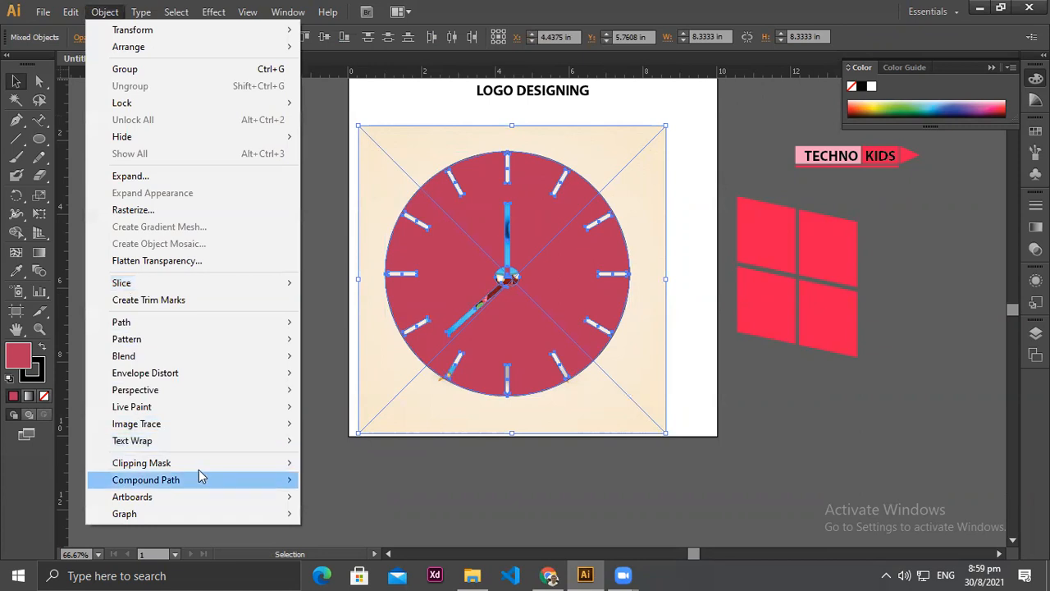
mouse_move(202, 465)
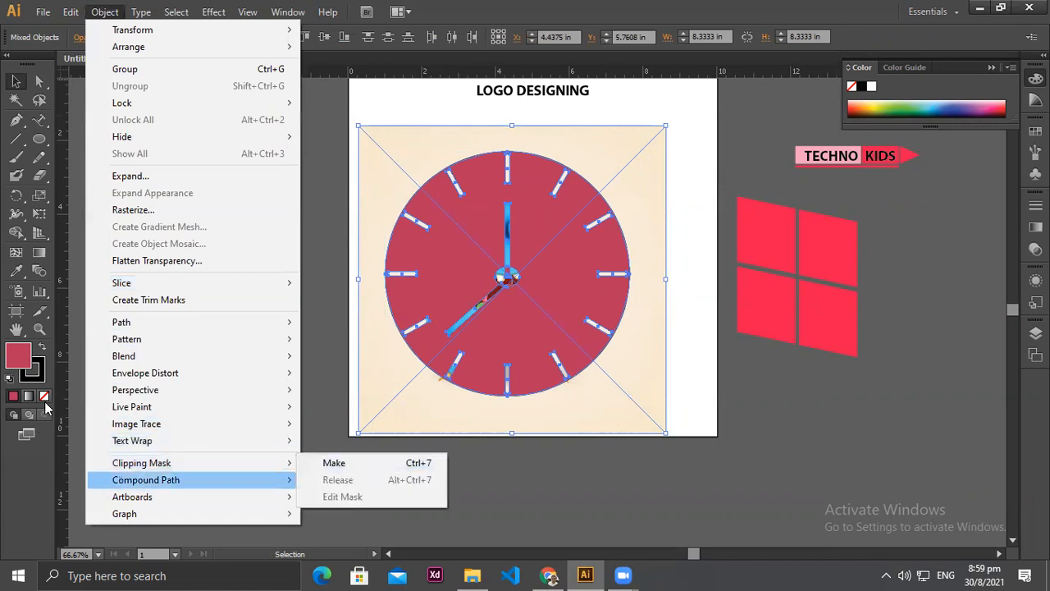
left_click(329, 456)
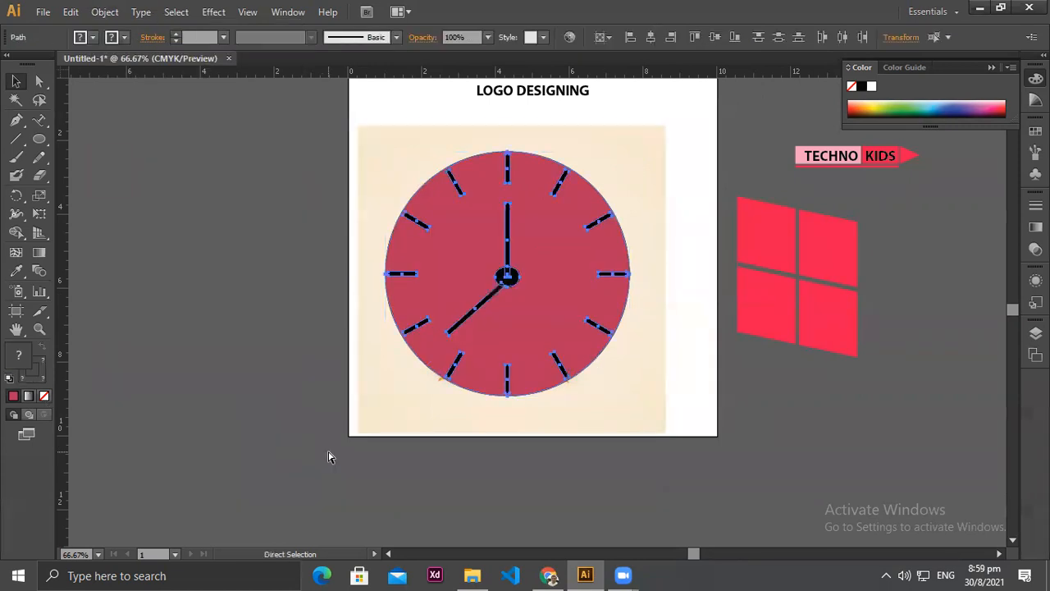
left_click(274, 437)
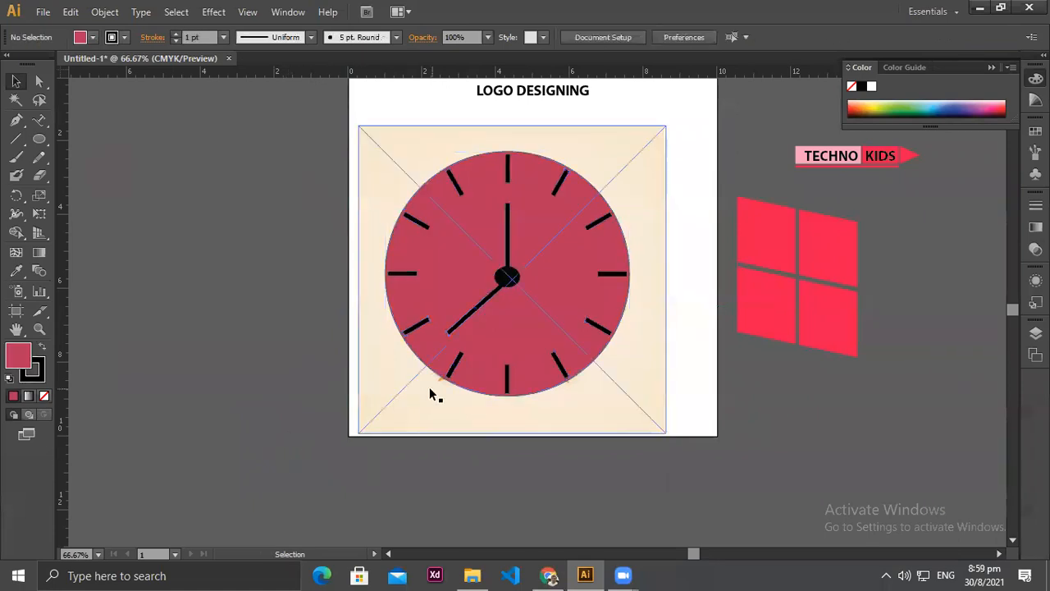
Step: Select only the clock's red circle and make it a compound path
left_click(413, 351)
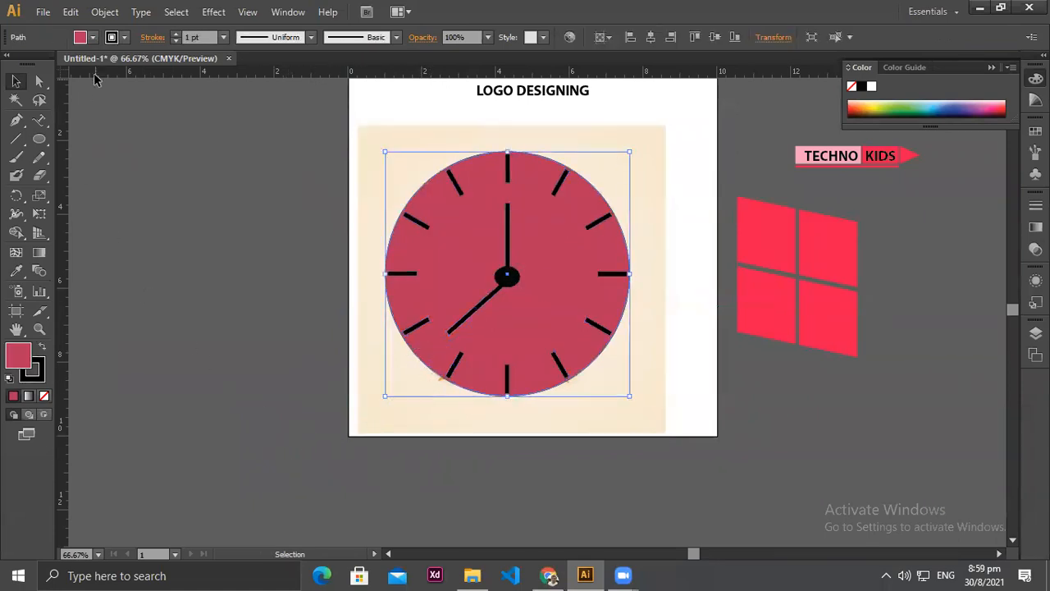
left_click(104, 11)
mouse_move(147, 484)
left_click(320, 480)
Step: Add the monster picture to the selected circle and make a clipping mask from both, leaving nothing selected
left_click(363, 411, "shift")
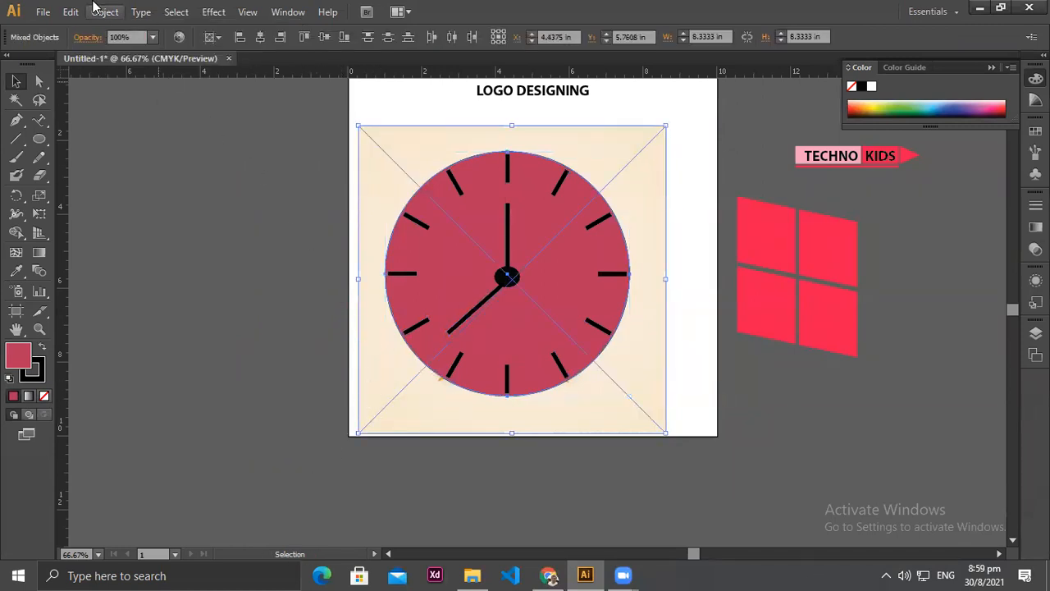
left_click(97, 10)
mouse_move(266, 466)
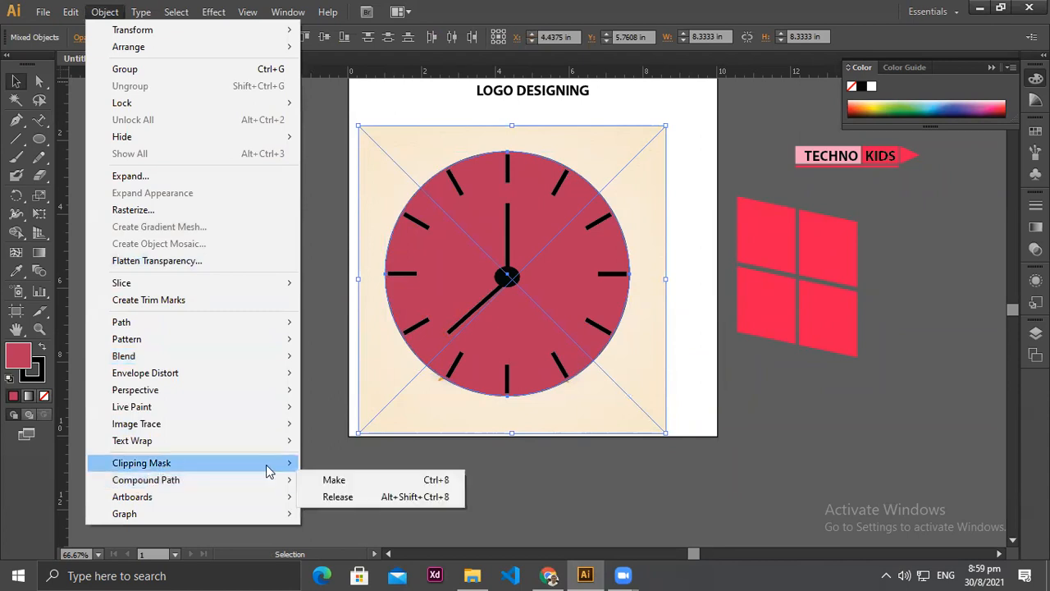
left_click(322, 477)
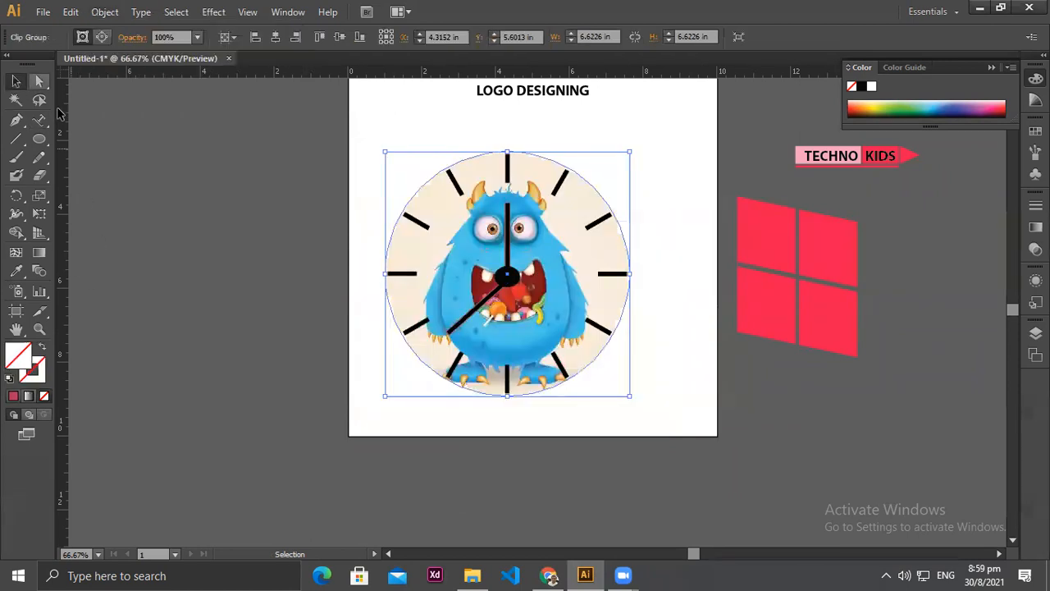
left_click(288, 322)
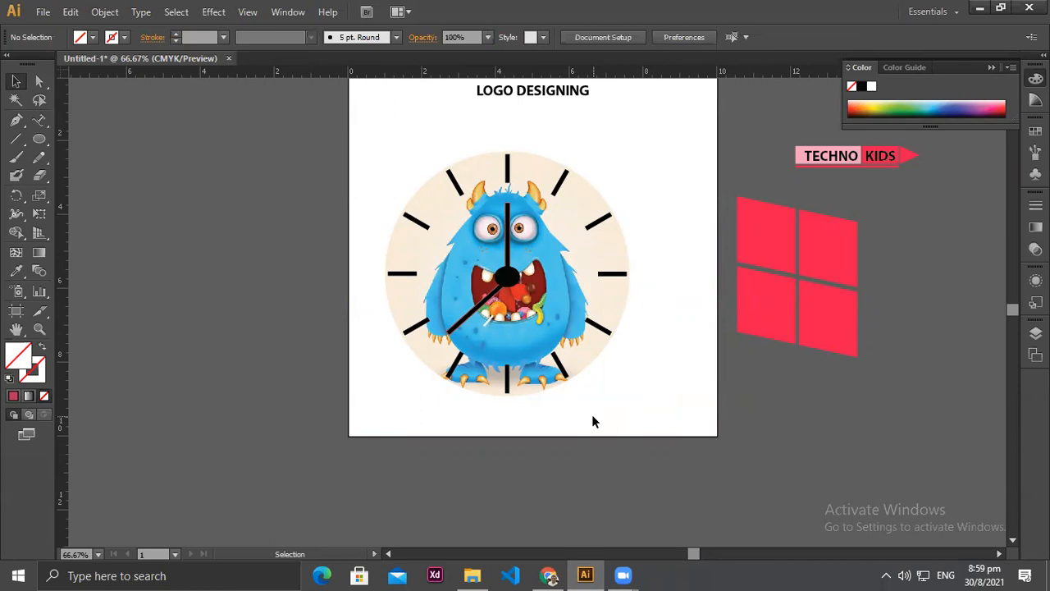
Step: Undo the clipping mask back to the clock beside the artboard, and shift the monster picture slightly right and up
key("ctrl+z")
key("ctrl+z")
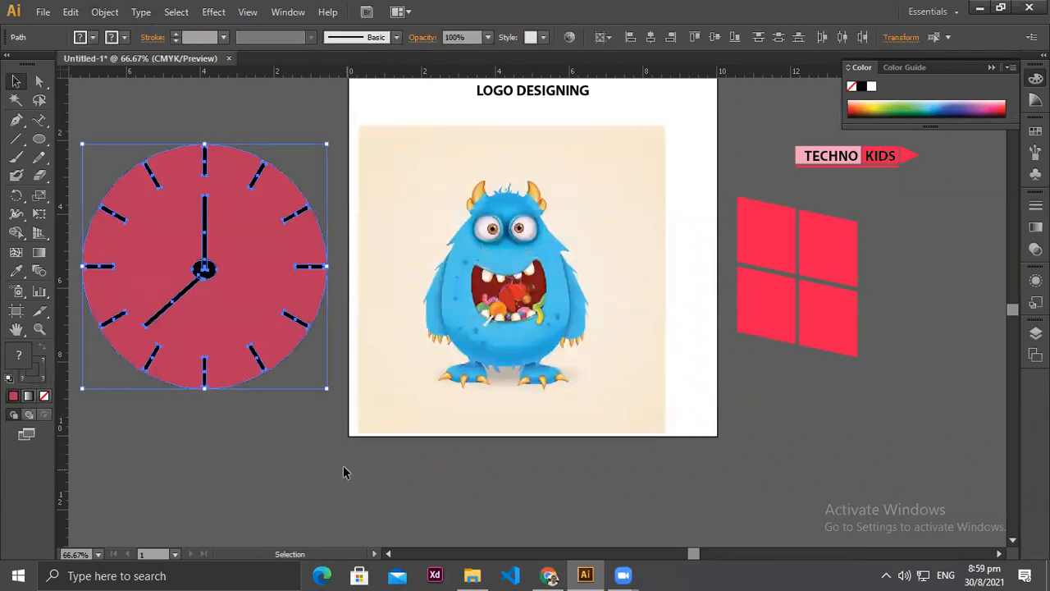
left_click(328, 444)
left_click_drag(417, 359, 454, 348)
left_click(393, 292)
Step: Select the whole clock, bring it to the front and place it over the middle of the monster picture
left_click_drag(91, 119, 289, 403)
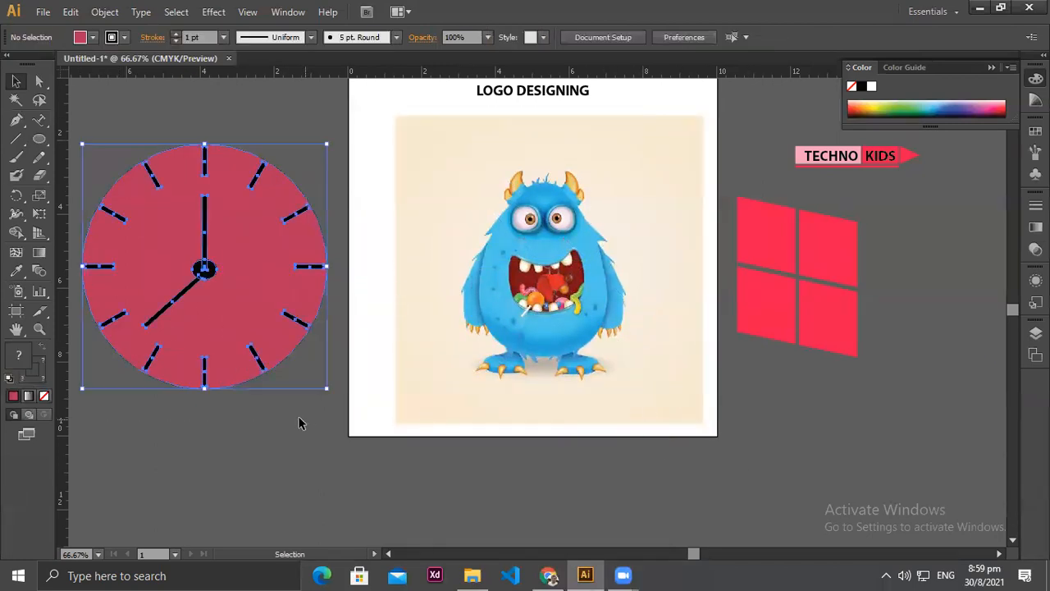
right_click(274, 274)
mouse_move(357, 475)
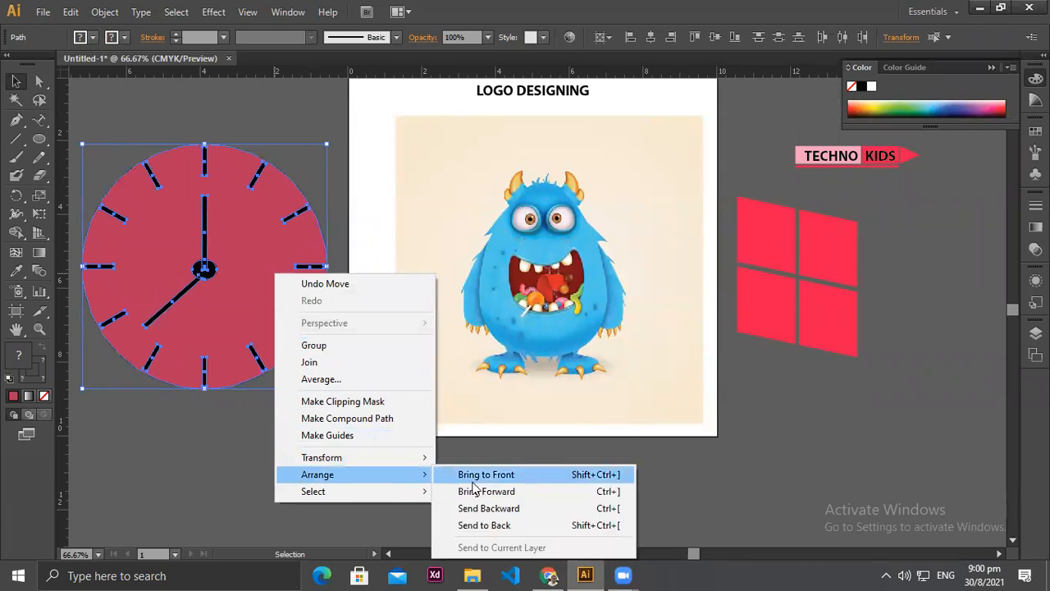
left_click(474, 482)
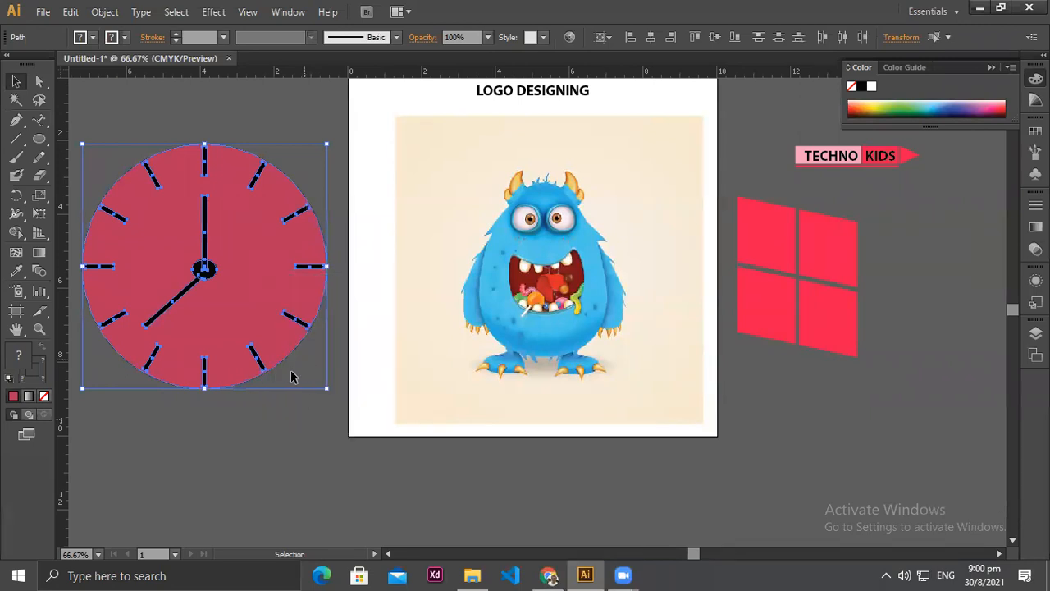
left_click_drag(270, 304, 583, 314)
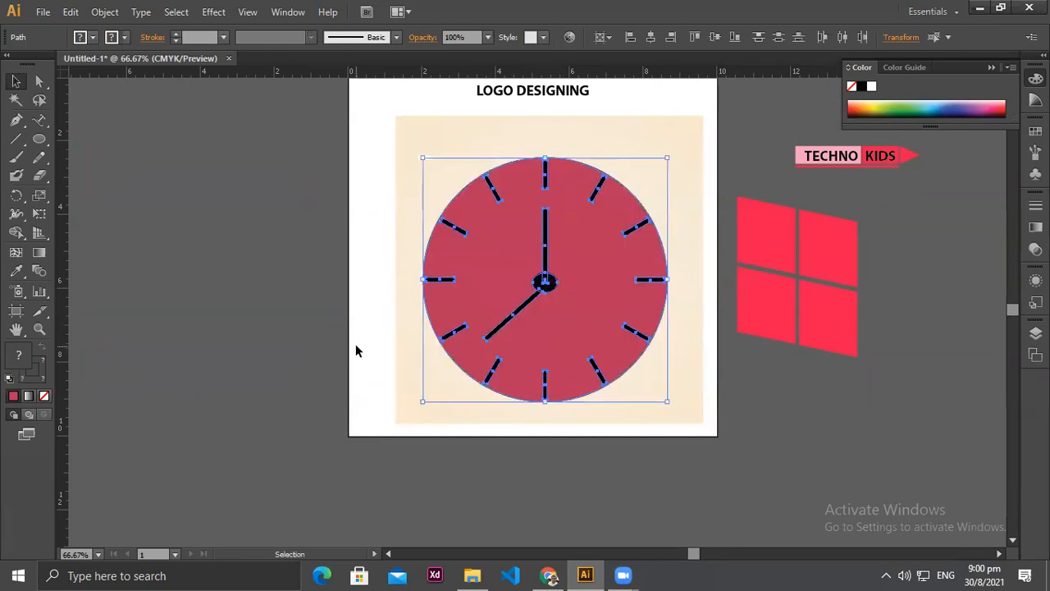
Step: Deselect the clock parts and make a compound path from the red circle alone
left_click(181, 218)
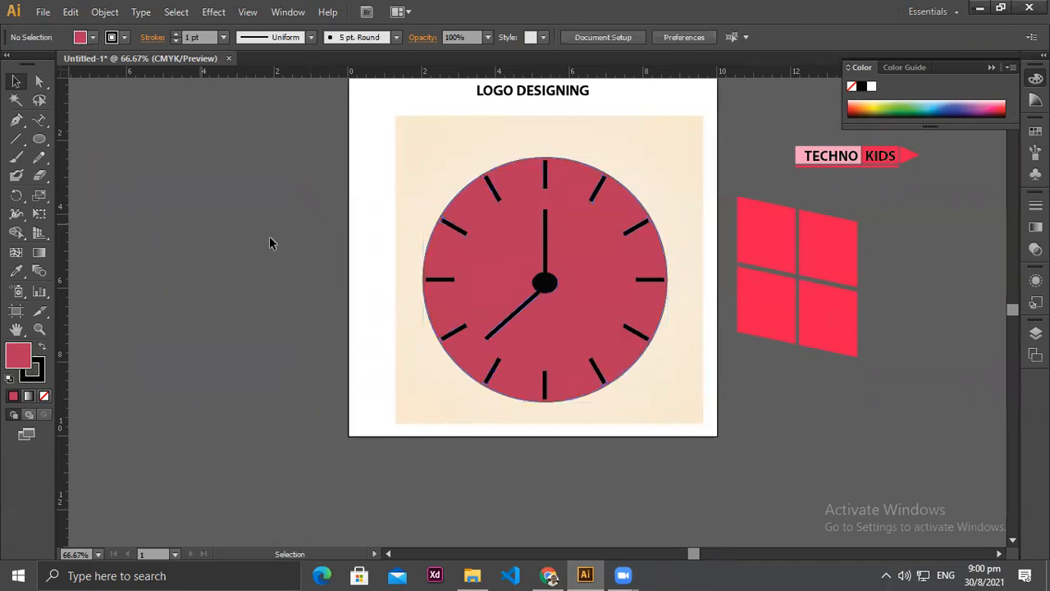
left_click(467, 375)
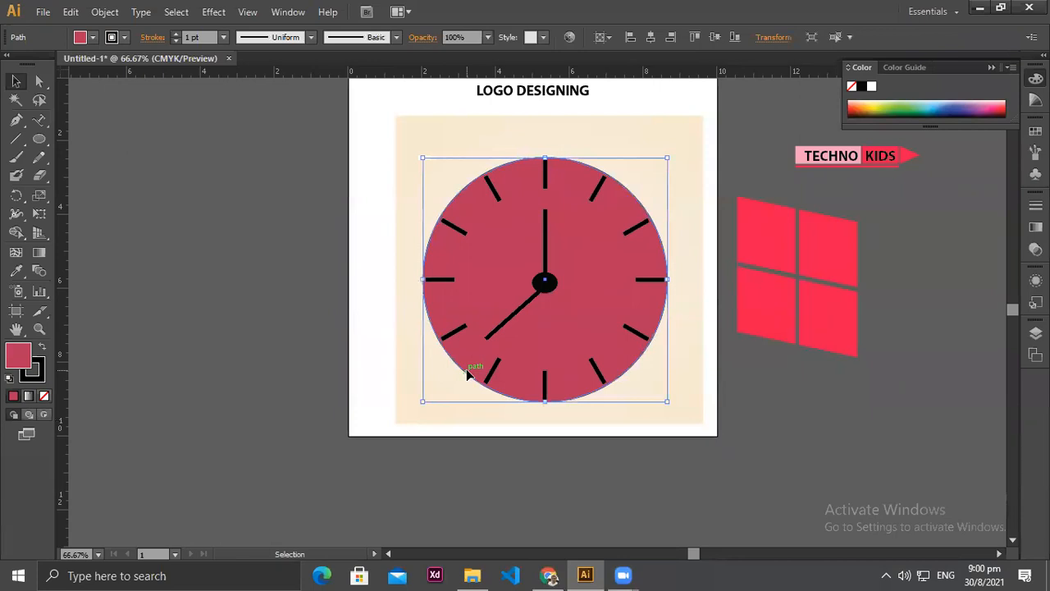
left_click(101, 12)
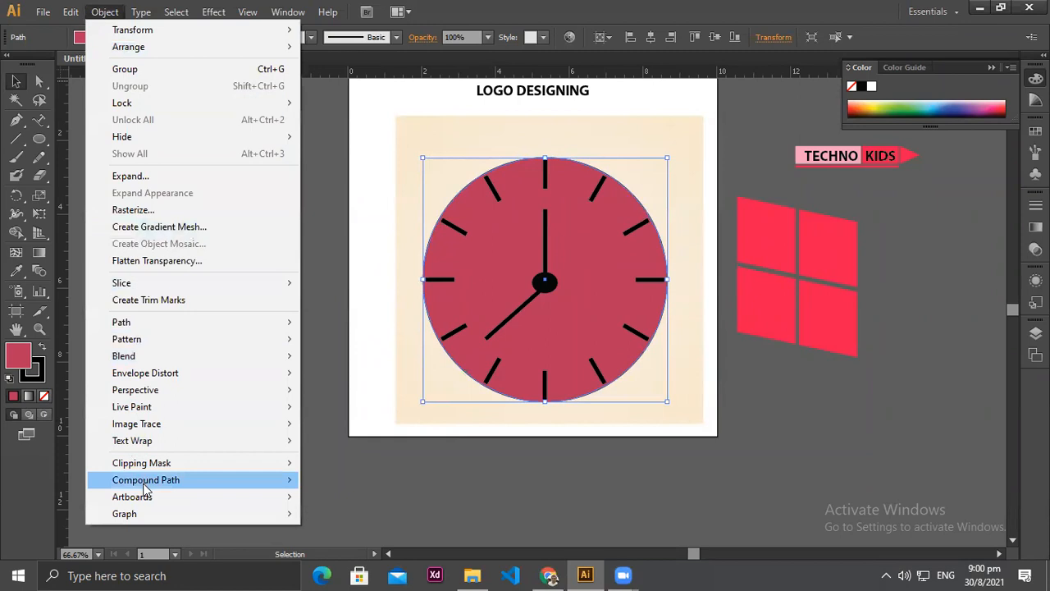
mouse_move(146, 489)
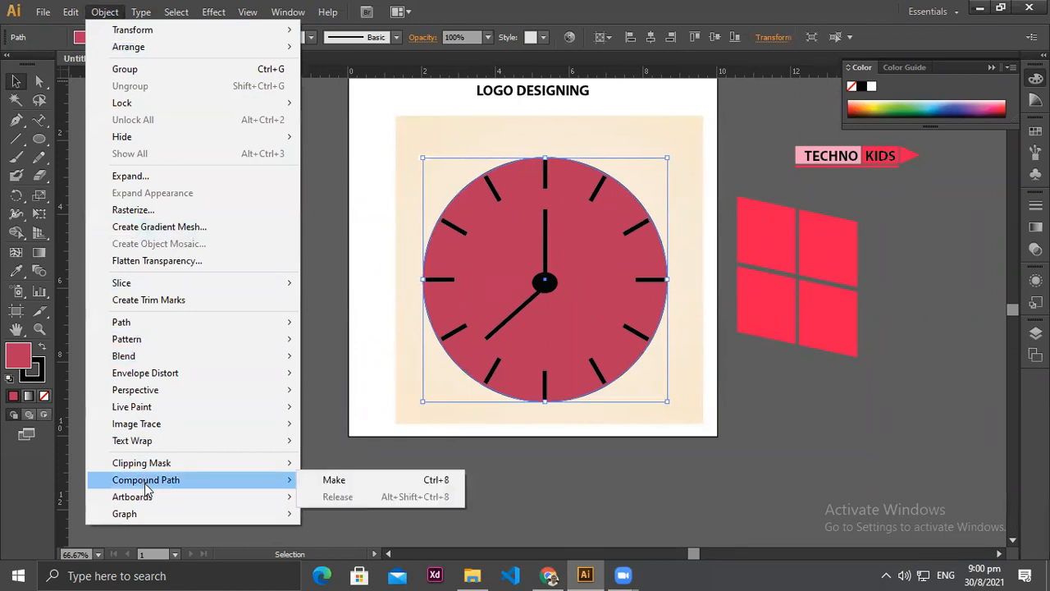
left_click(332, 483)
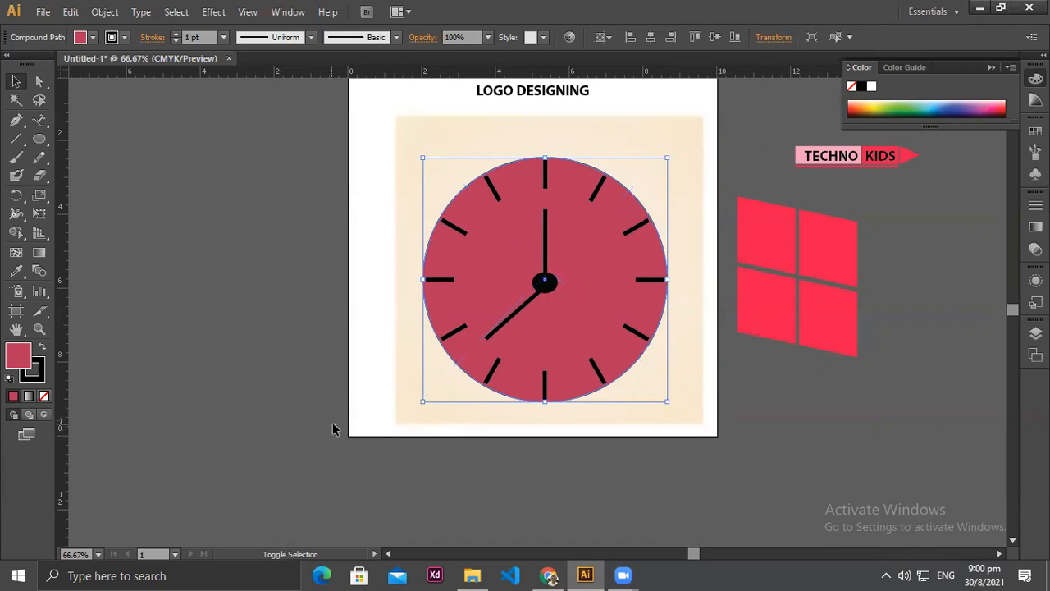
Step: Clip the monster picture to the clock's circle with a clipping mask and deselect the result
left_click(404, 418, "shift")
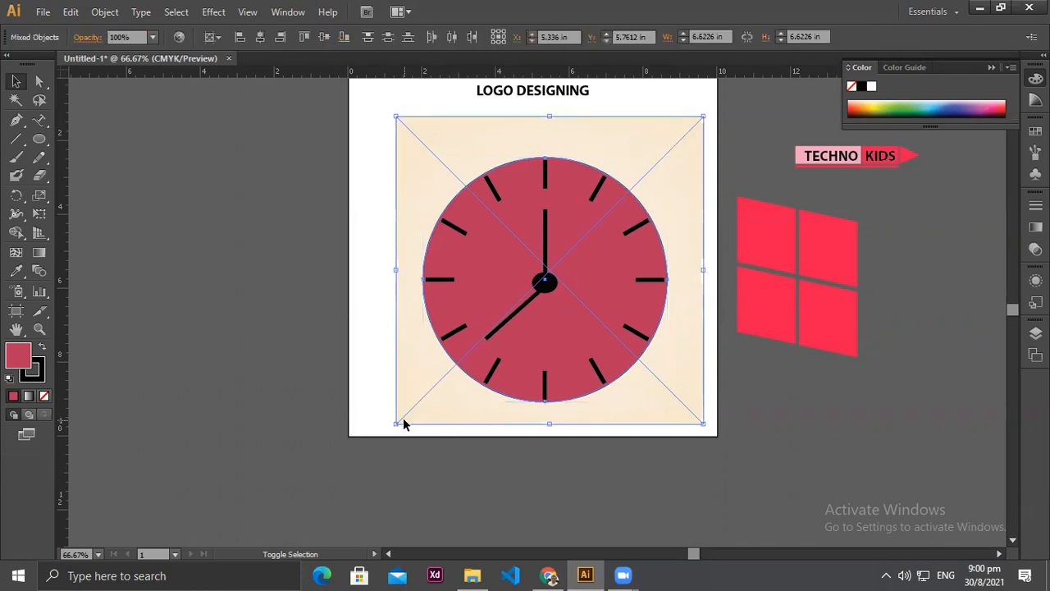
left_click(107, 12)
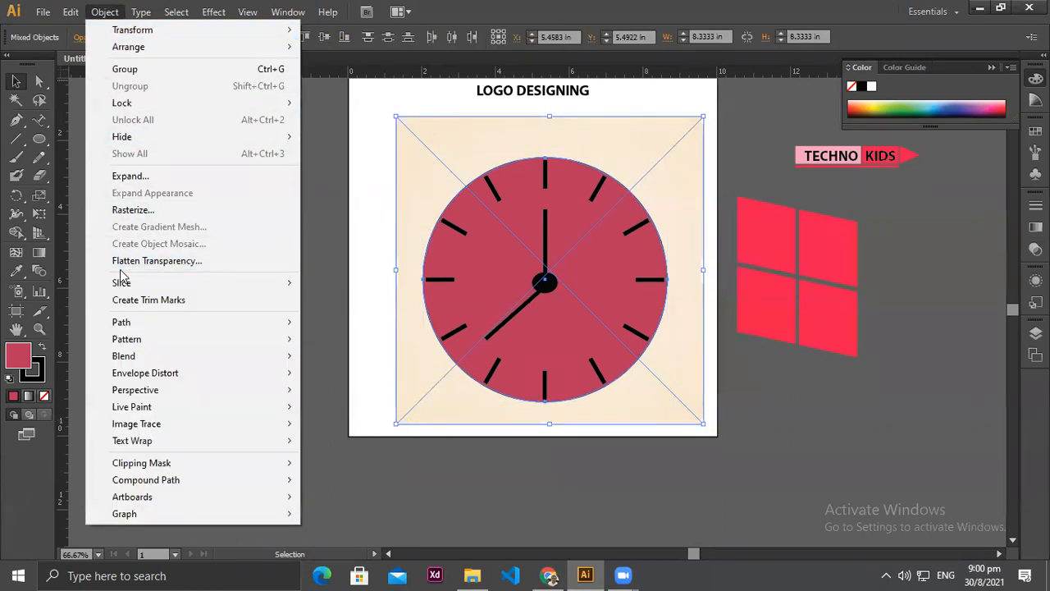
mouse_move(175, 465)
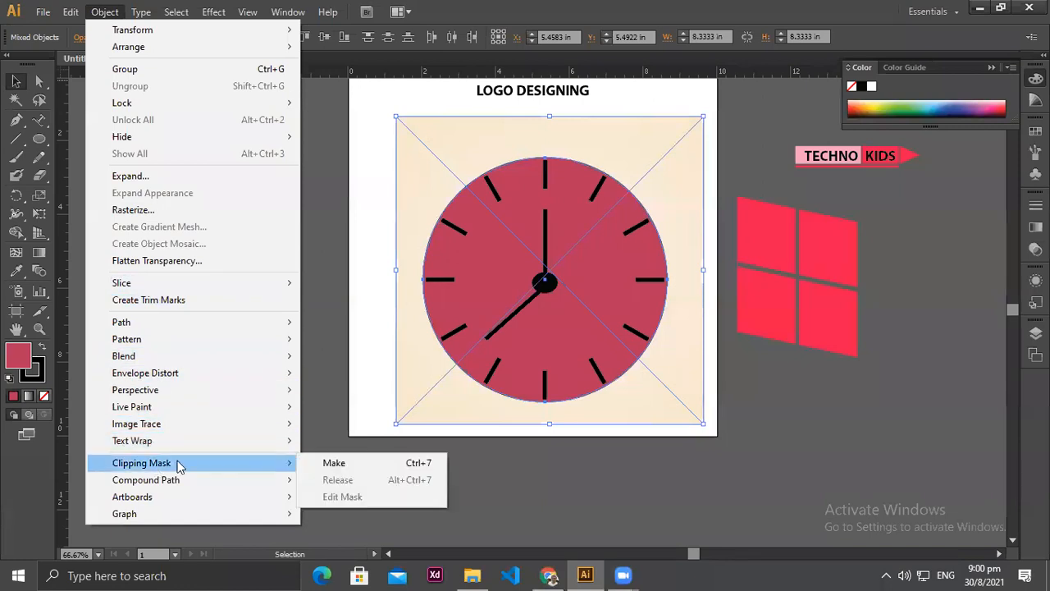
left_click(315, 466)
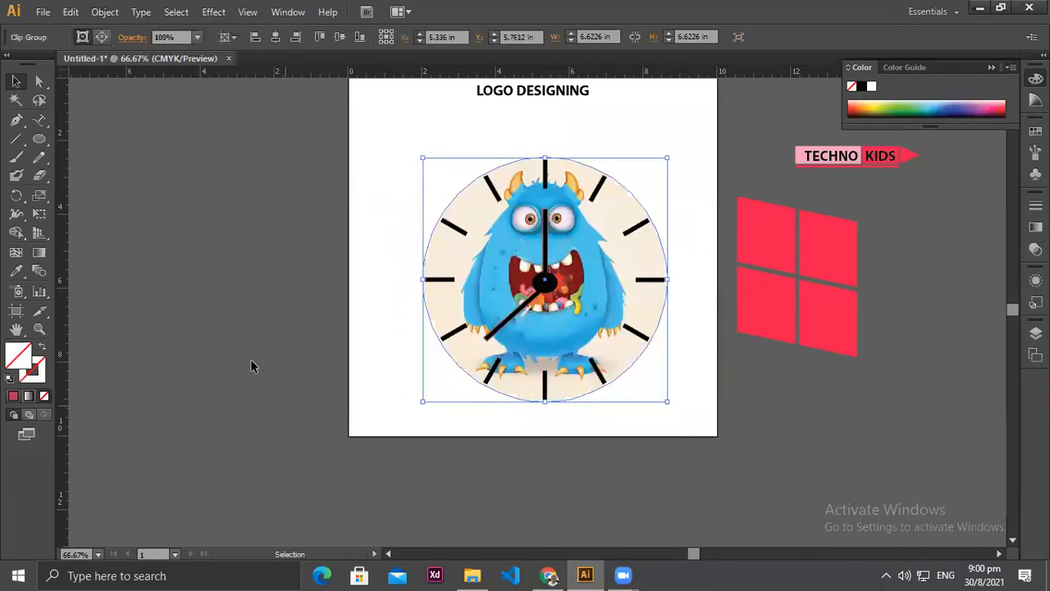
left_click(16, 82)
left_click(374, 349)
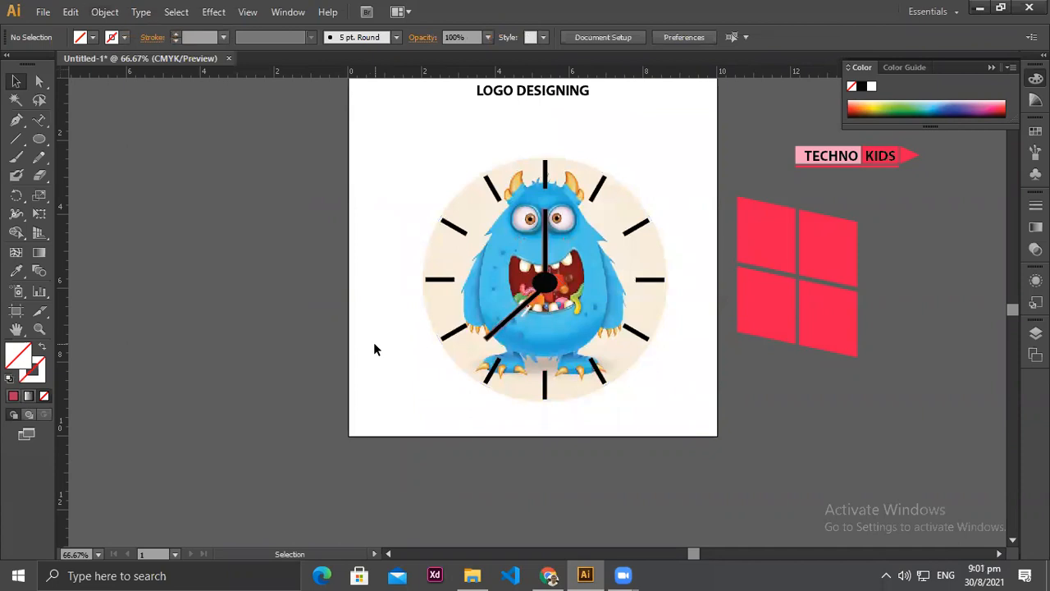
Step: Undo the clipping mask, the compound path and the clock's move onto the picture
key("ctrl+z")
key("ctrl+z")
key("ctrl+z")
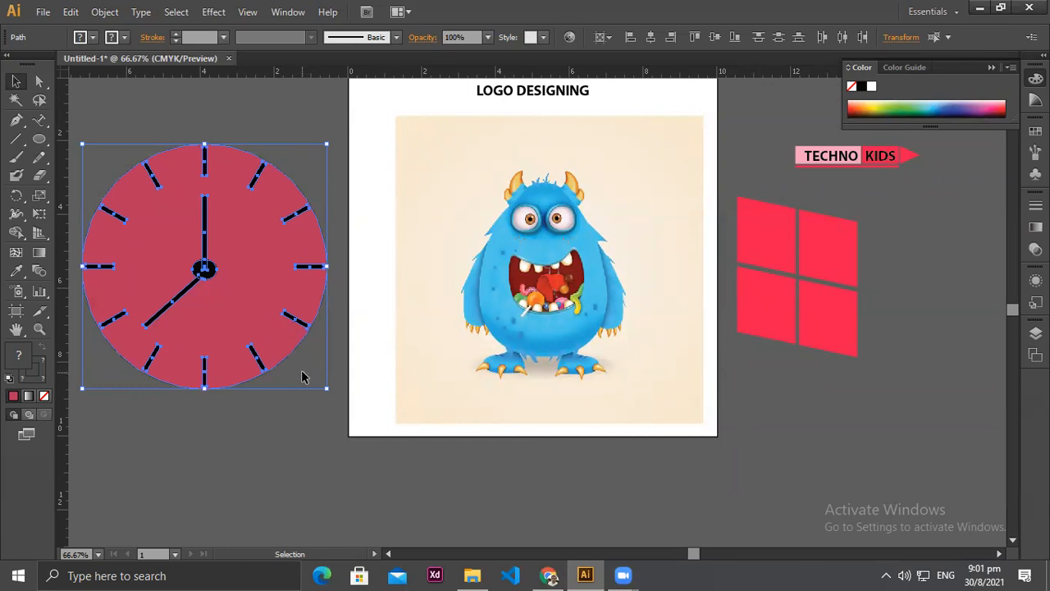
Step: Select all parts of the clock, move them over the middle of the monster picture and bring them to the front
left_click(337, 375)
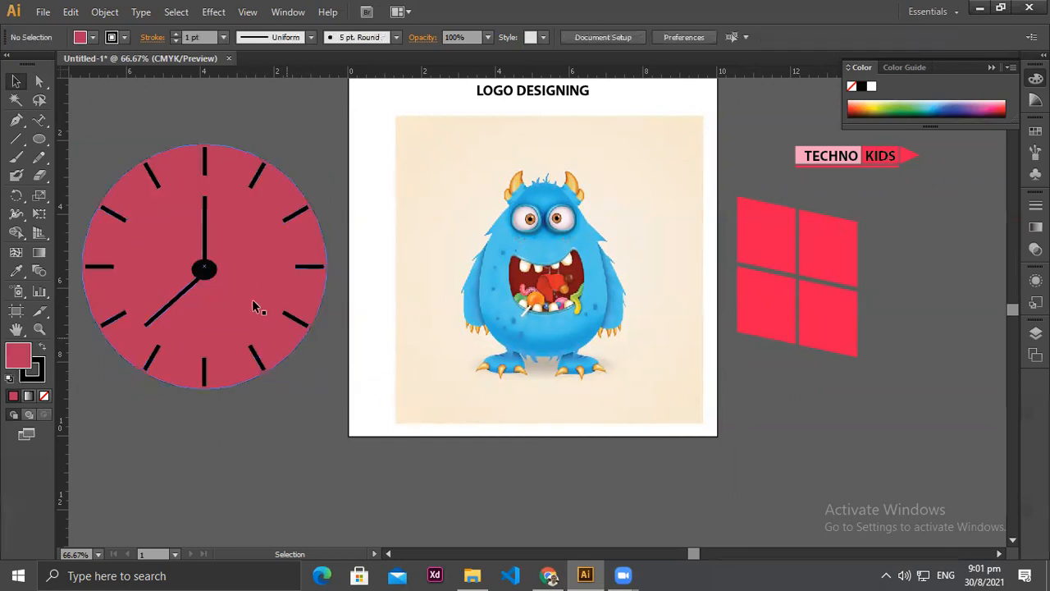
left_click_drag(97, 125, 329, 435)
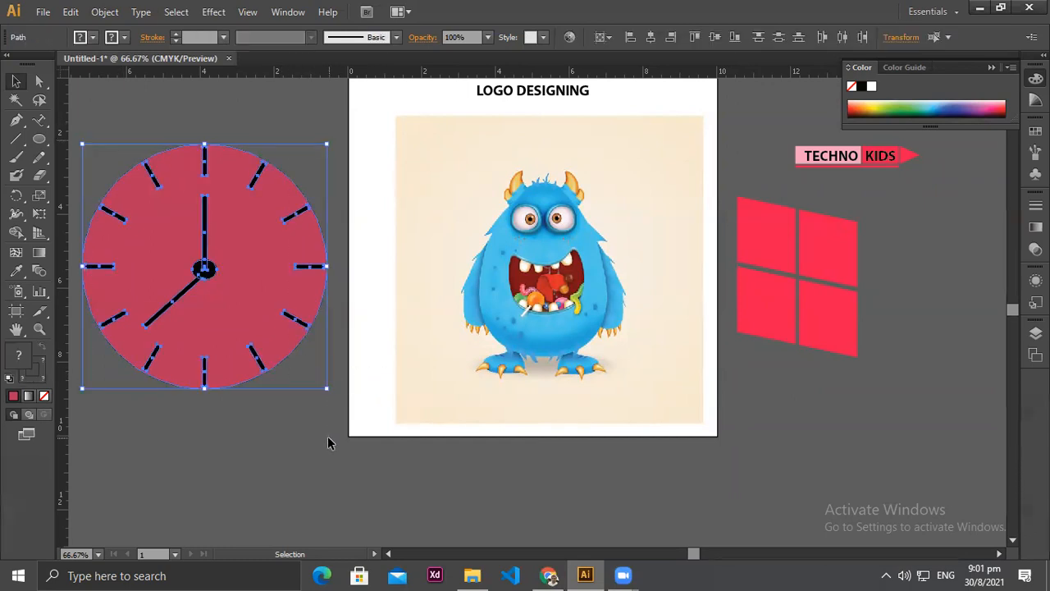
left_click(401, 392)
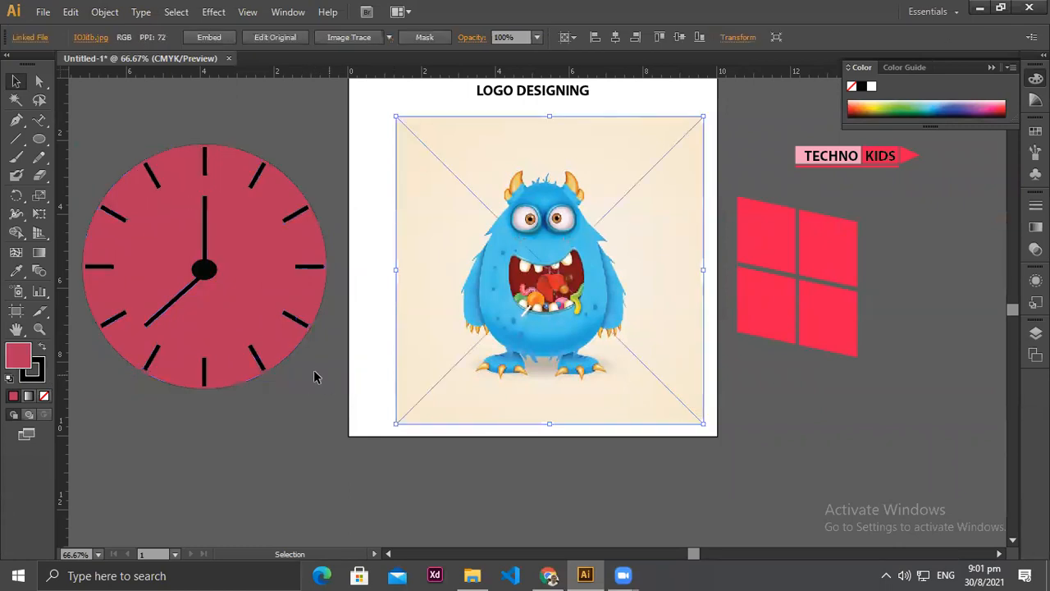
left_click_drag(122, 148, 331, 424)
left_click_drag(260, 306, 578, 303)
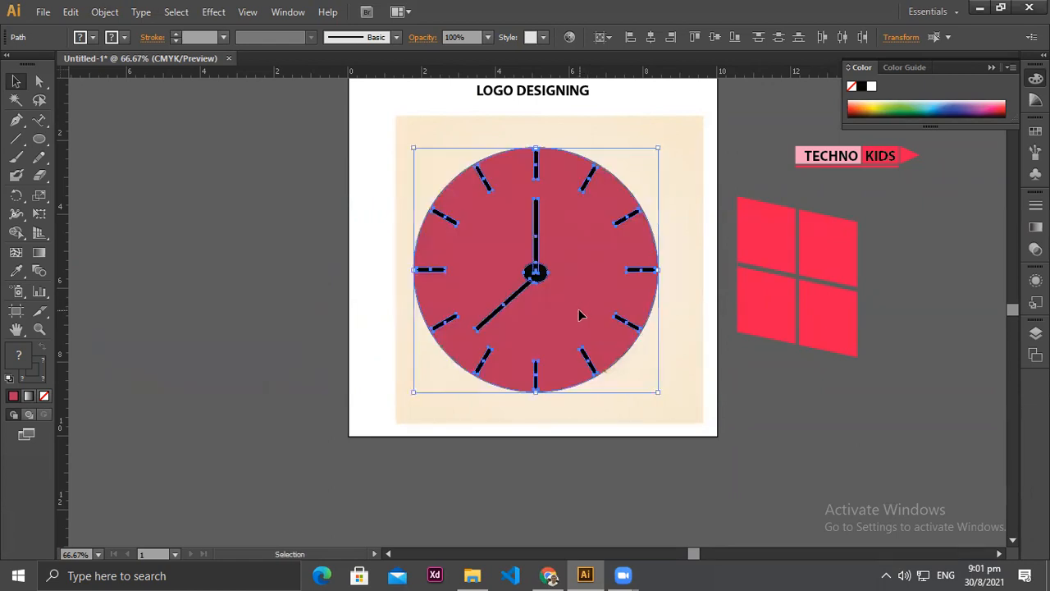
right_click(581, 311)
mouse_move(652, 512)
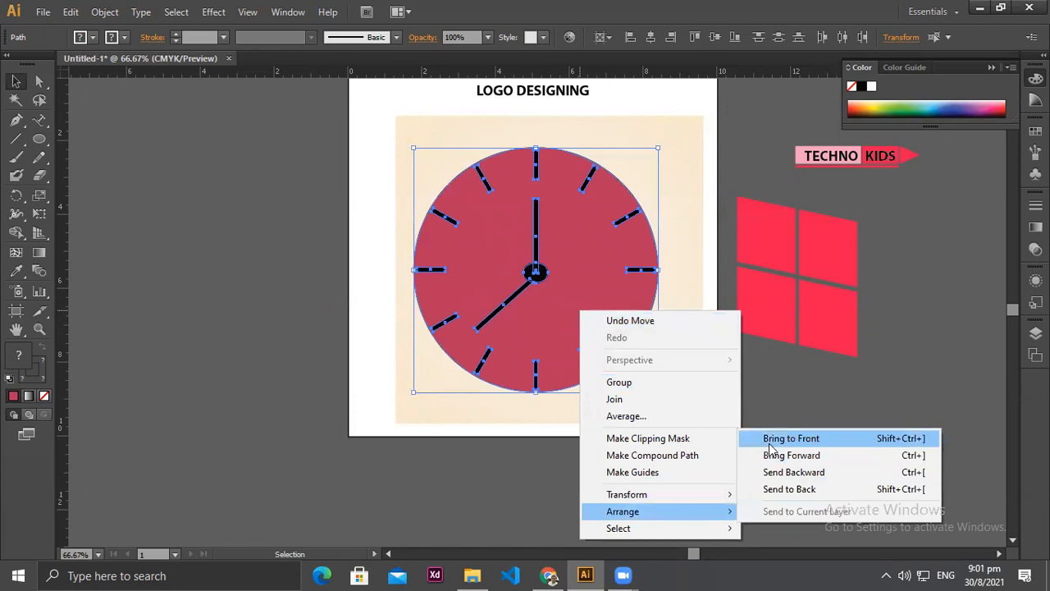
left_click(771, 444)
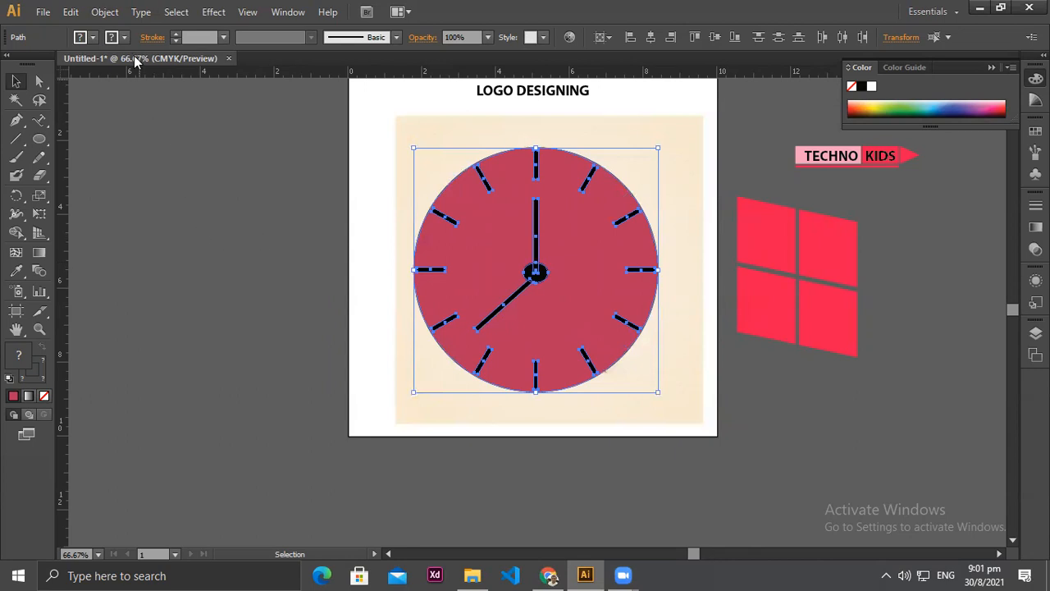
Step: Deselect the clock parts and make a compound path from the red circle alone
left_click(185, 262)
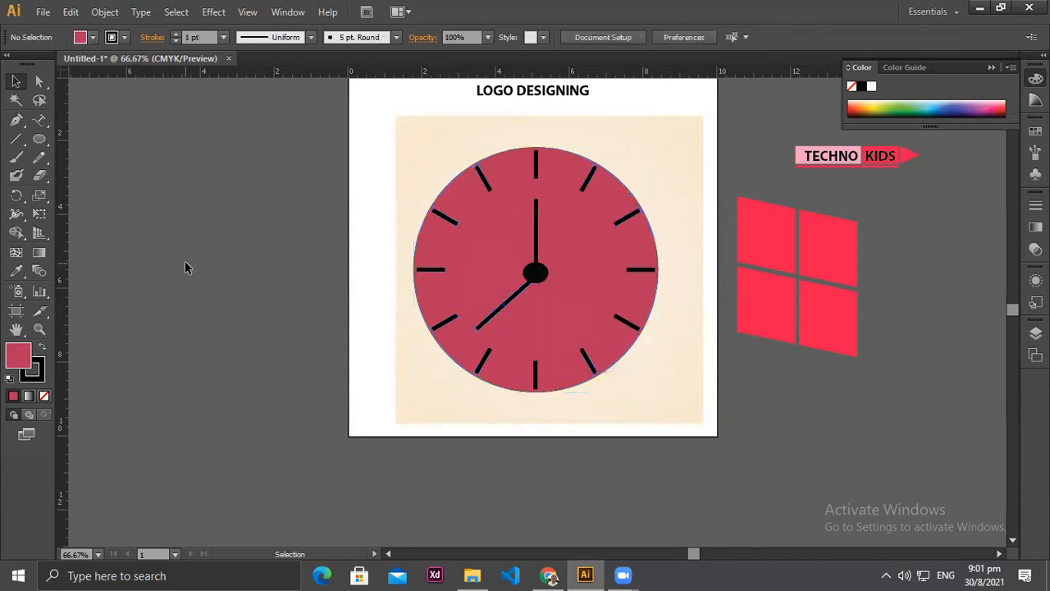
left_click(441, 348)
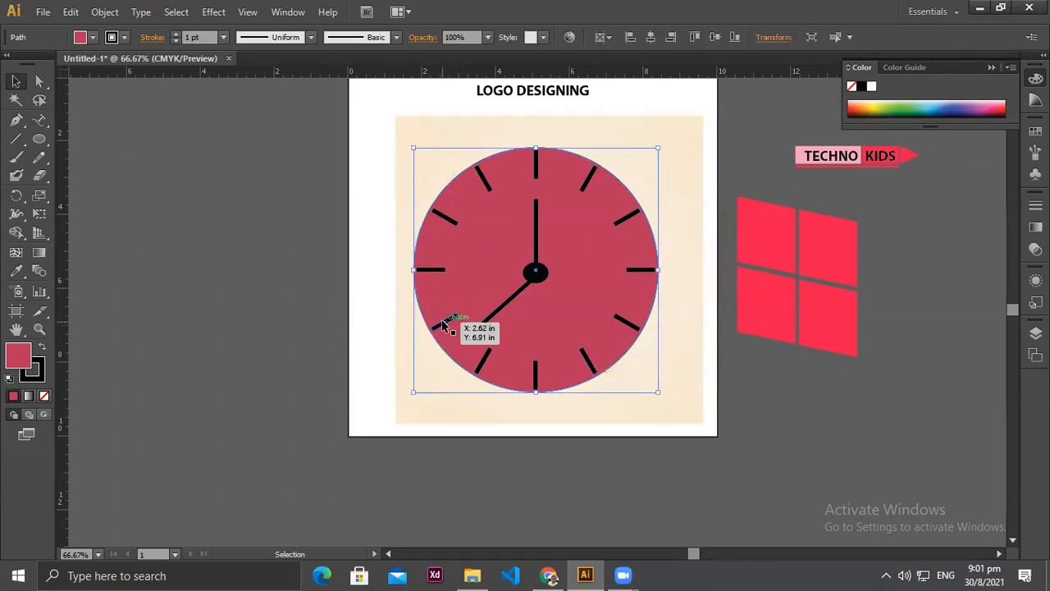
left_click(105, 13)
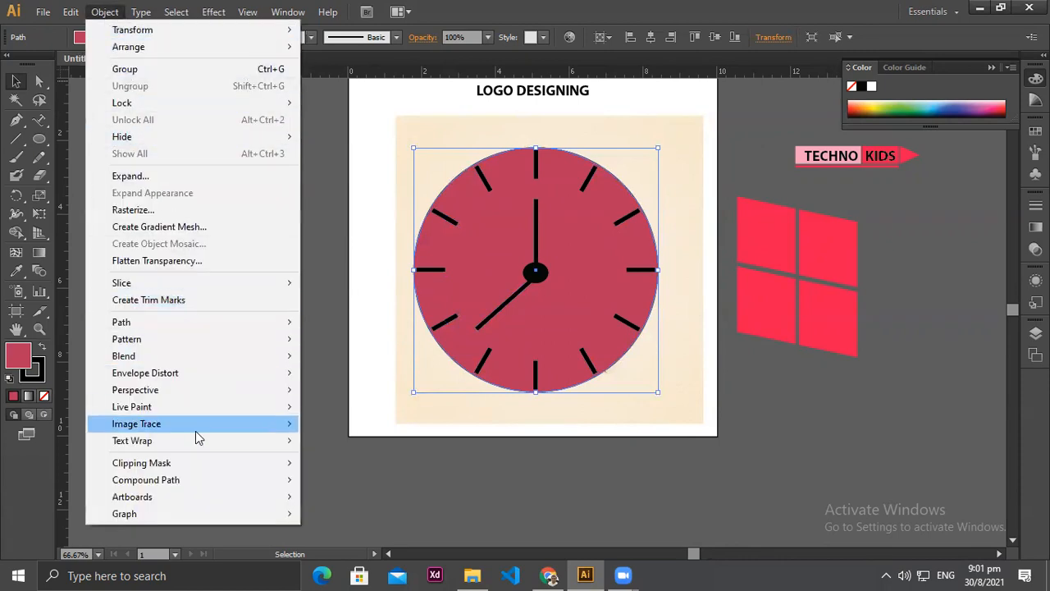
mouse_move(205, 482)
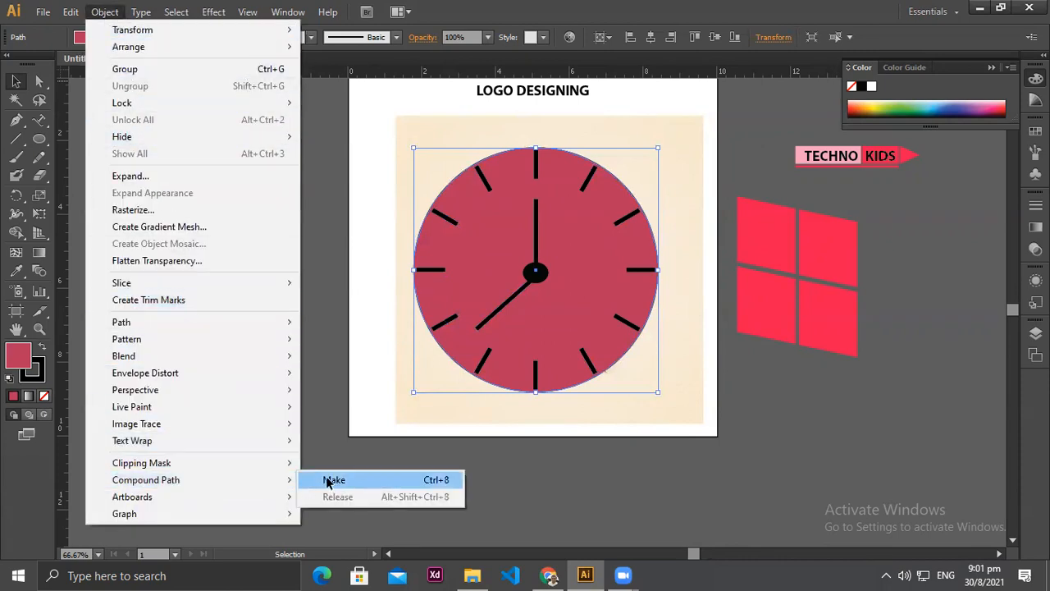
left_click(327, 482)
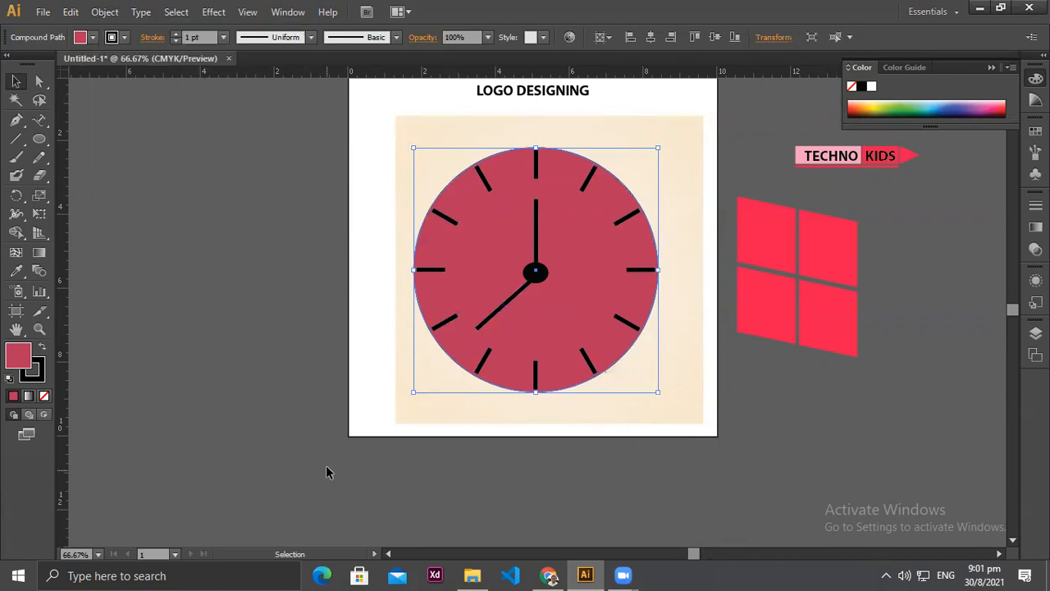
Step: Add the monster picture to the circle selection, make a clipping mask from both and deselect the result
left_click(406, 415, "shift")
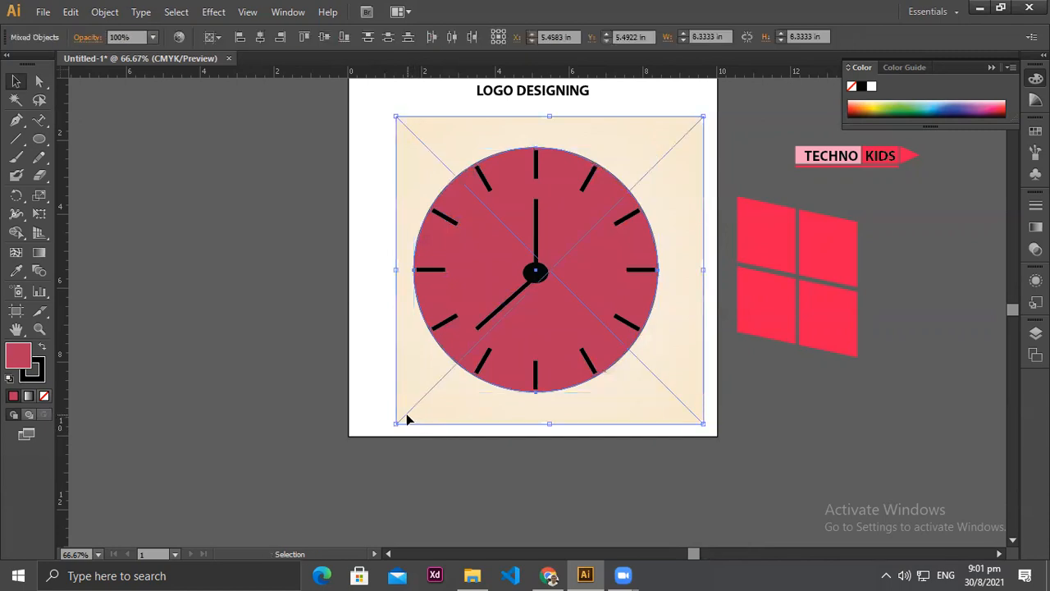
left_click(105, 13)
mouse_move(226, 465)
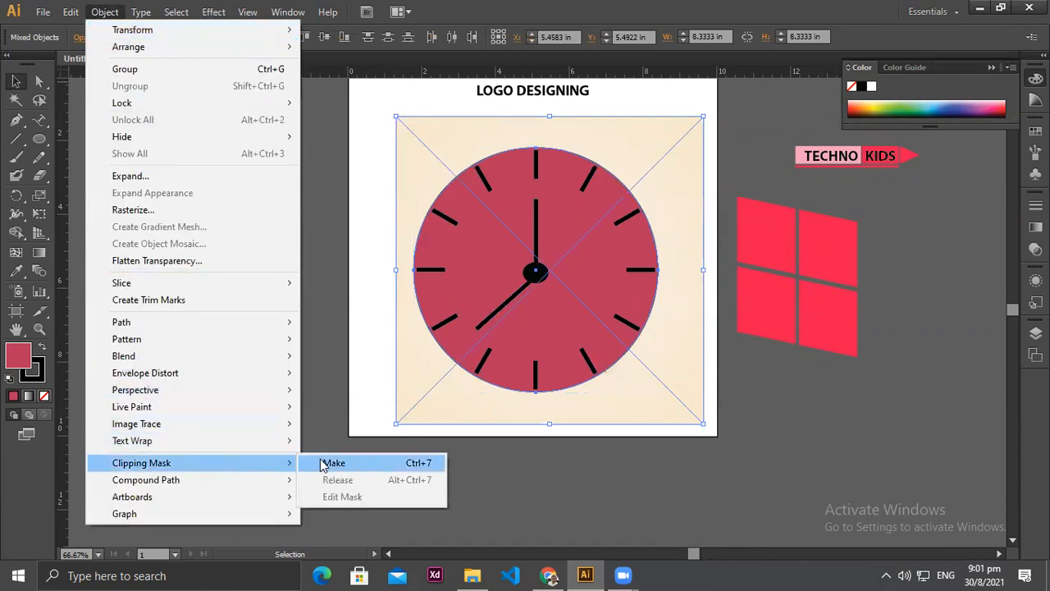
left_click(324, 464)
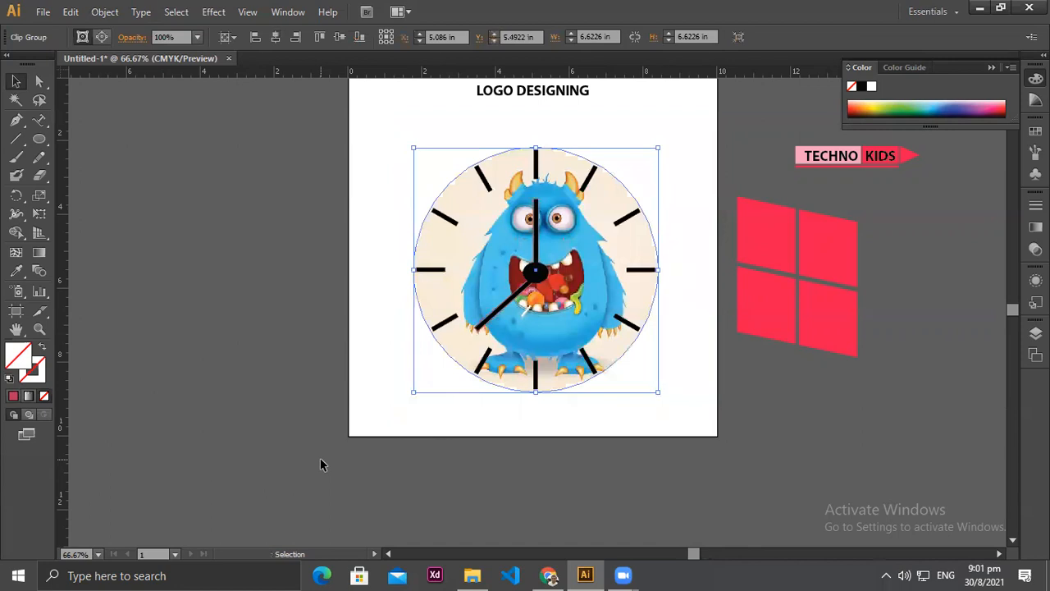
left_click(373, 422)
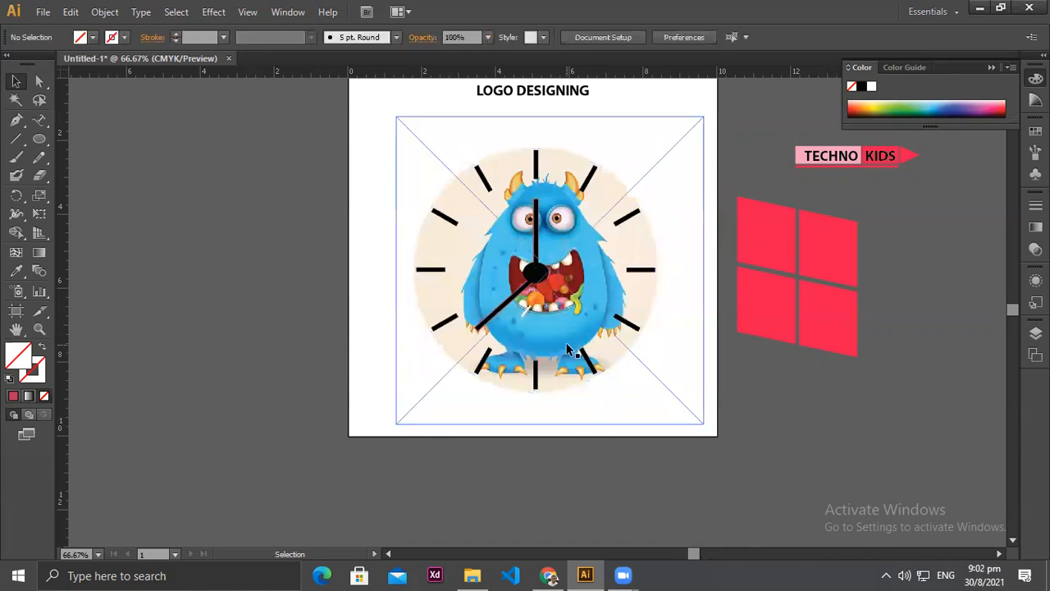
Step: Inside the clip group, scale down the monster picture and recentre it in the circle, and leave isolation mode
double_click(555, 322)
left_click(699, 425)
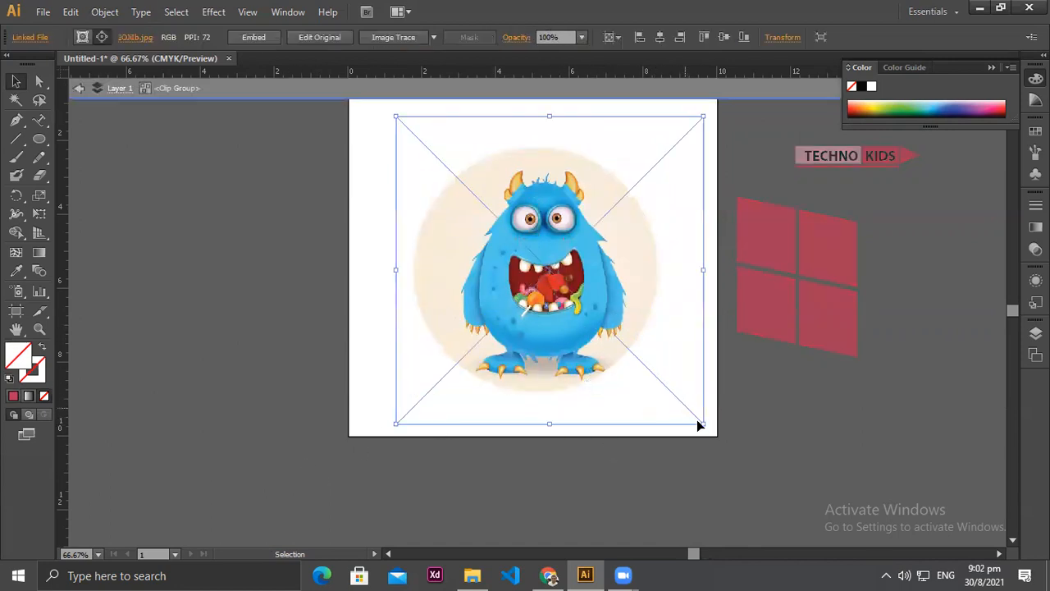
left_click_drag(701, 424, 626, 369)
left_click_drag(578, 294, 614, 332)
mouse_move(657, 385)
left_mouse_down()
mouse_move(678, 409)
mouse_move(646, 373)
left_mouse_up()
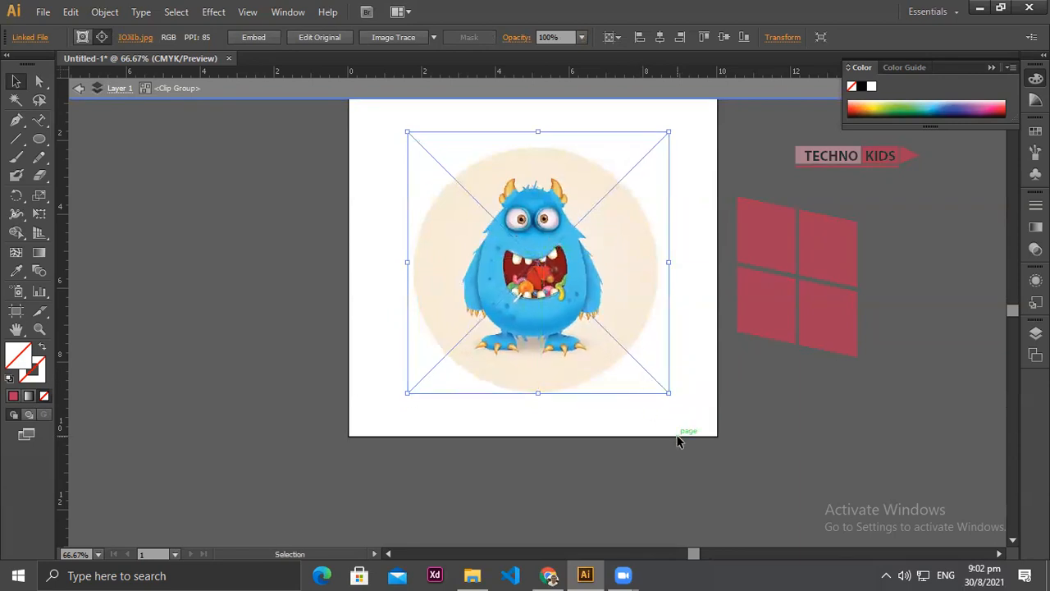
double_click(677, 436)
Step: Select the clipped picture with all clock marks and hands and move them off the artboard onto the empty canvas beside it
left_click(569, 436)
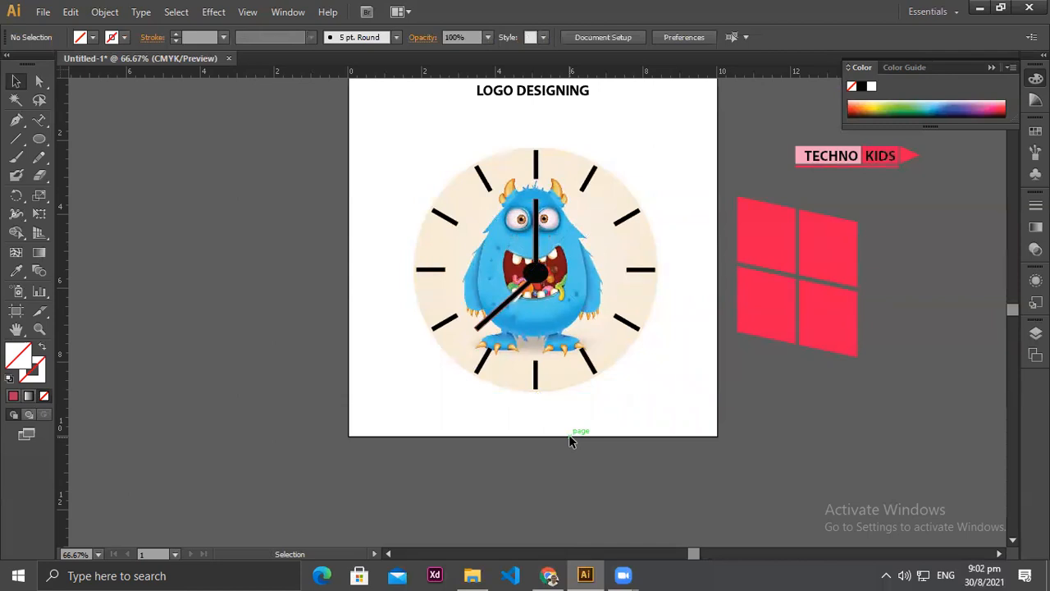
left_click_drag(381, 147, 686, 407)
left_click_drag(597, 285, 276, 282)
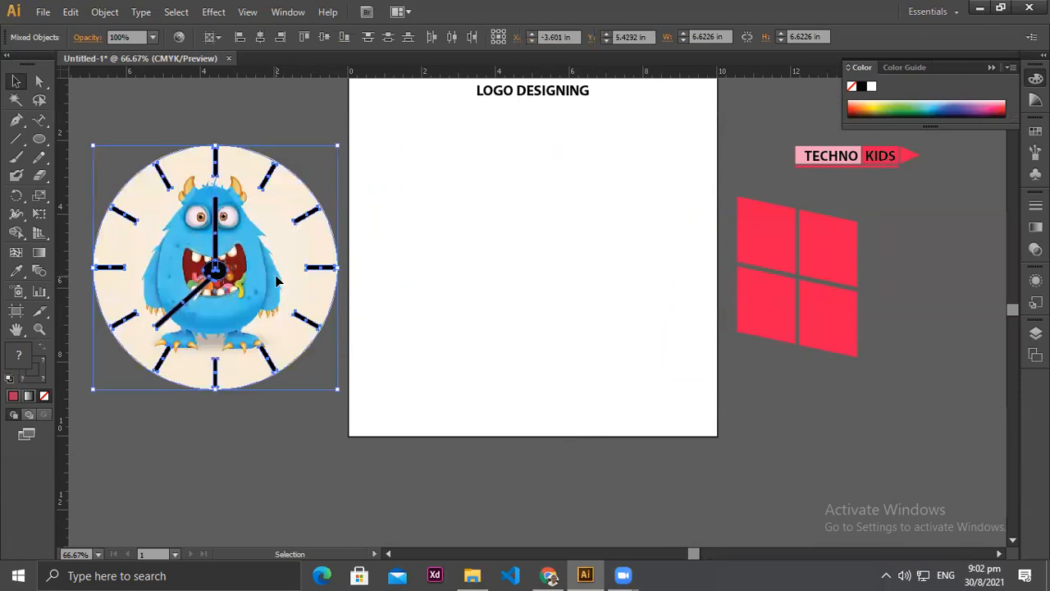
Step: Group all parts of the monster clock, shift the group slightly down beside the artboard and deselect it
left_click(391, 387)
left_click_drag(89, 114, 335, 478)
right_click(283, 257)
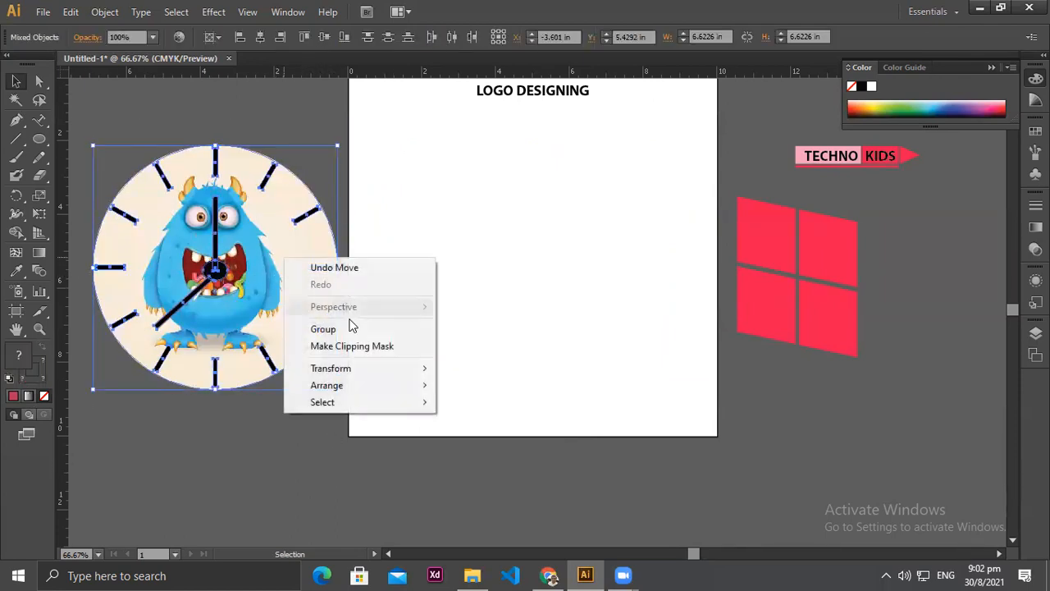
left_click(348, 330)
left_click_drag(268, 369, 250, 391)
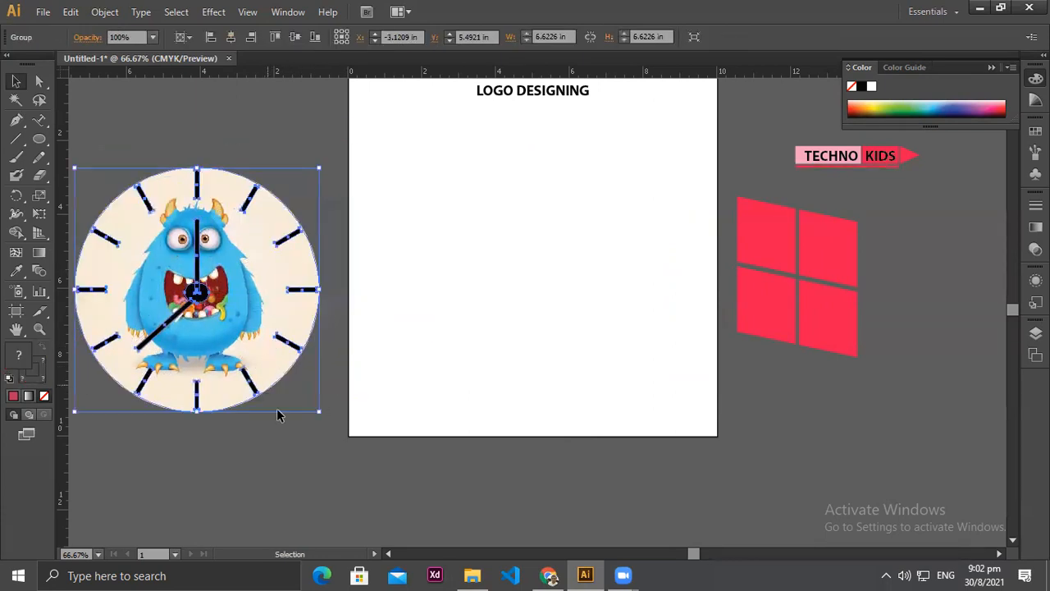
left_click(340, 464)
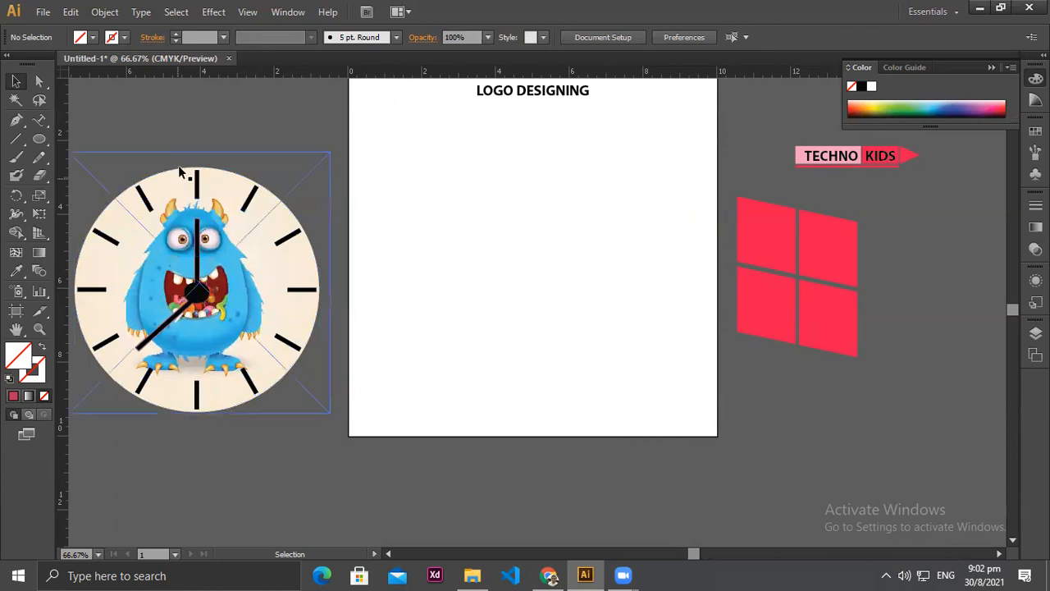
Step: Place the IOJilb picture from the Downloads folder as a linked file and position it on the artboard under the title
left_click(43, 13)
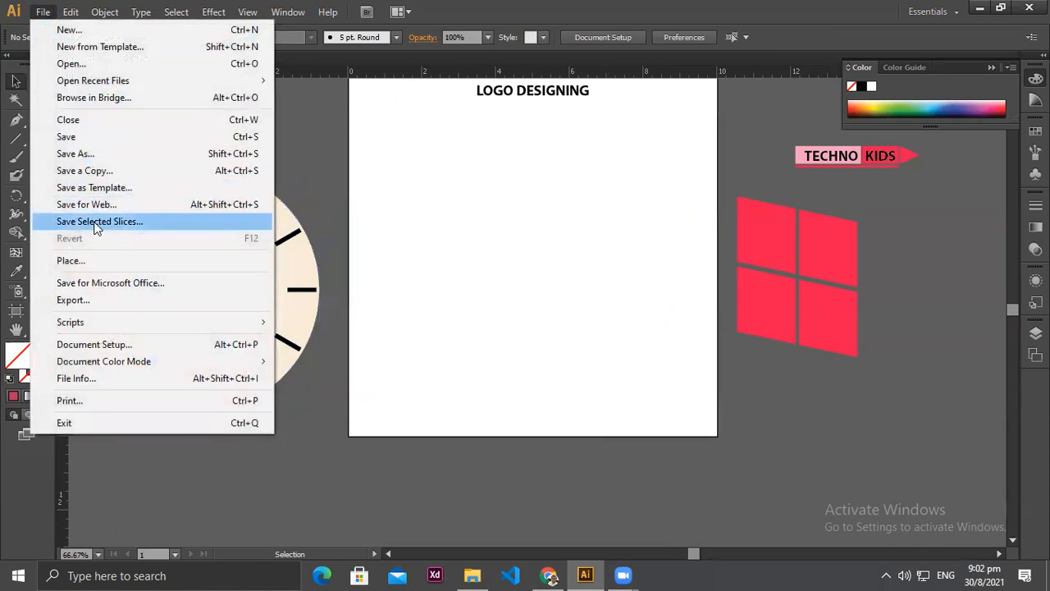
left_click(71, 261)
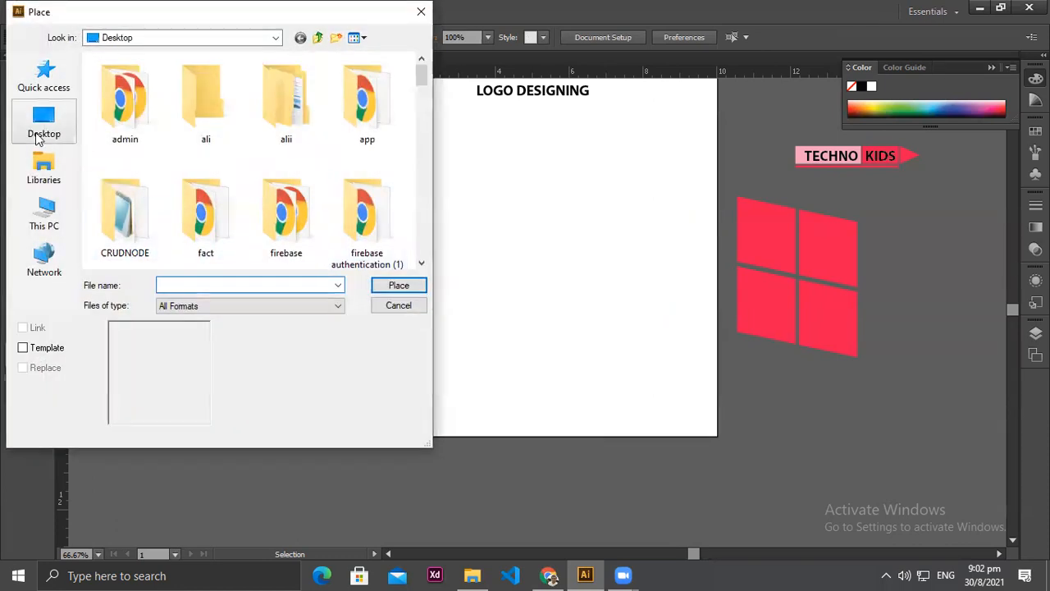
left_click(44, 213)
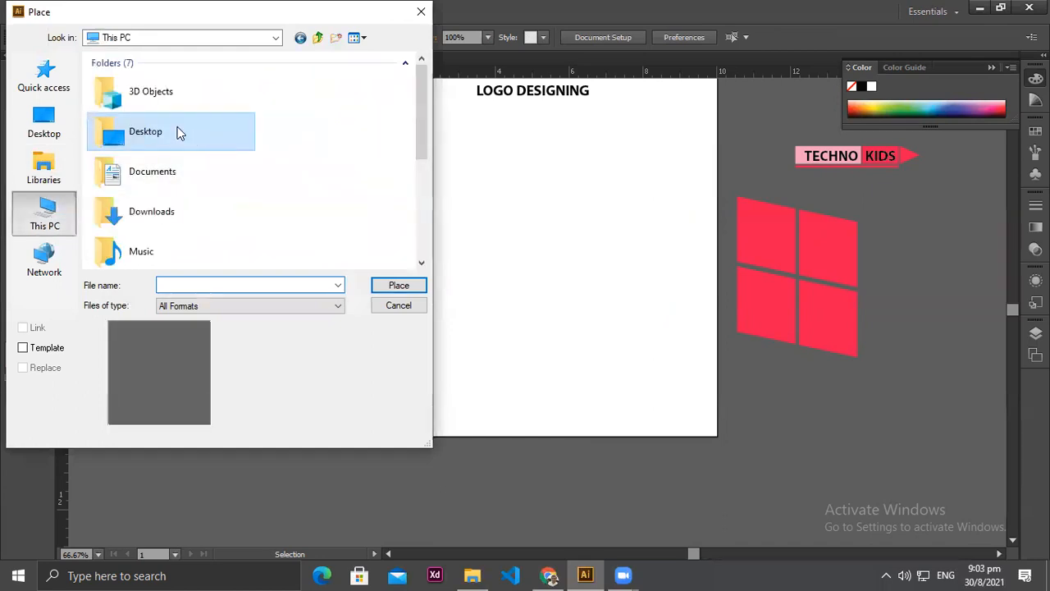
double_click(211, 210)
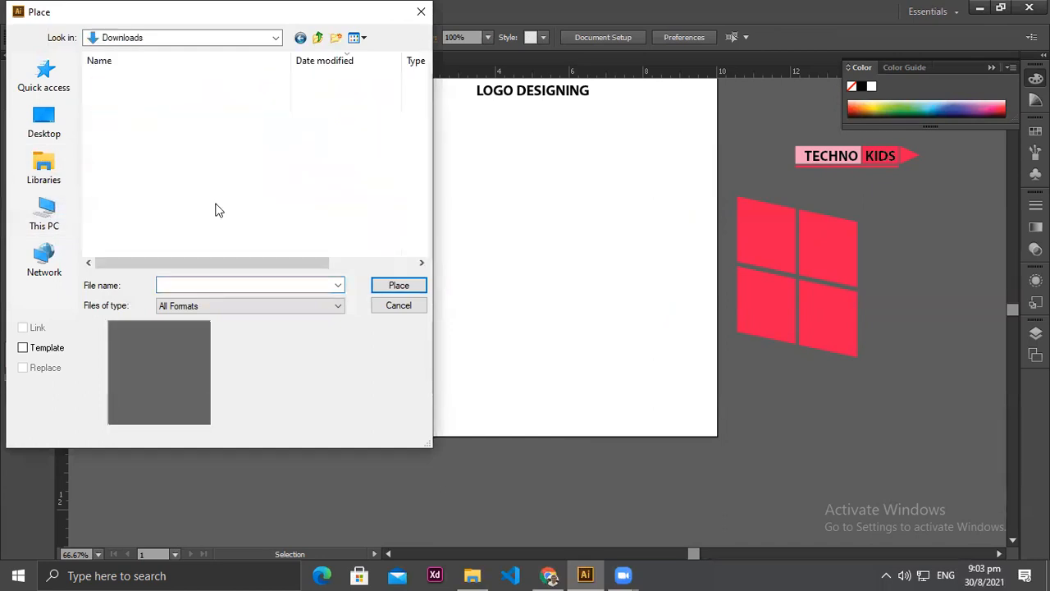
left_click(115, 94)
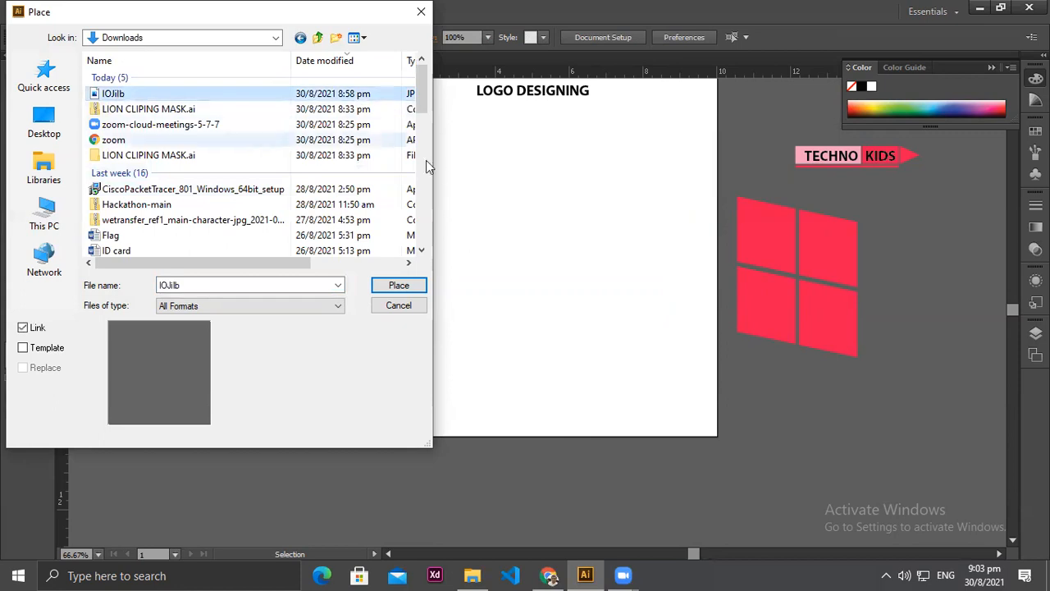
left_click(399, 286)
left_click_drag(504, 281, 496, 234)
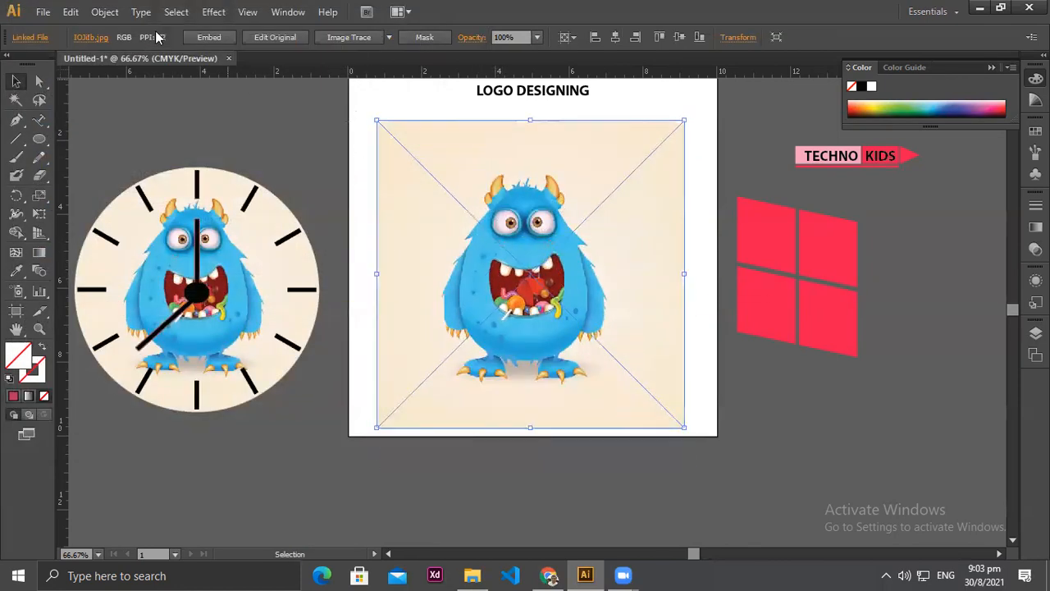
Step: Lock the newly placed monster picture on the artboard
left_click(289, 12)
left_click(105, 11)
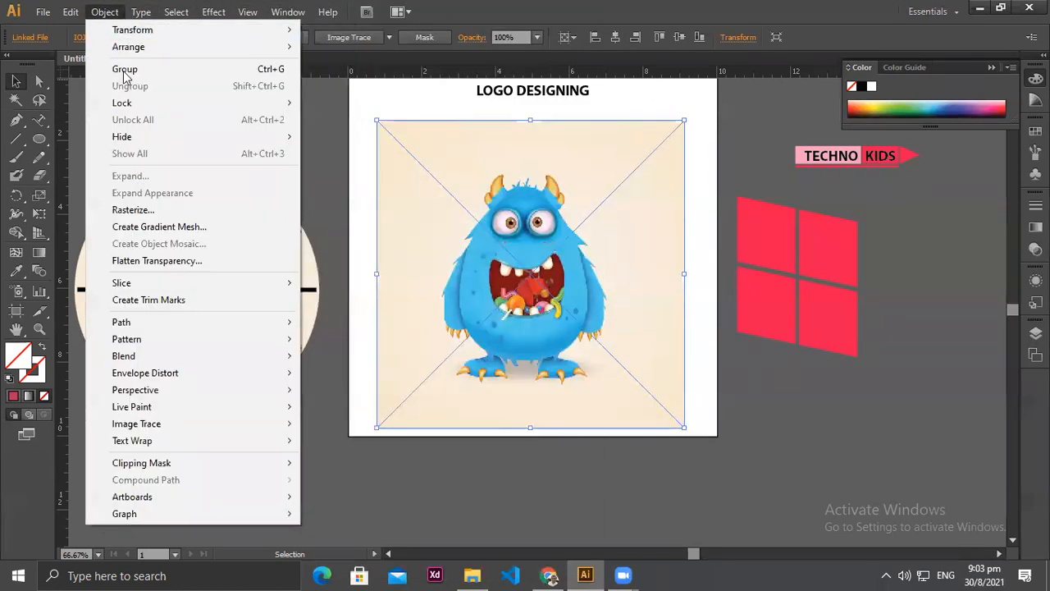
mouse_move(127, 103)
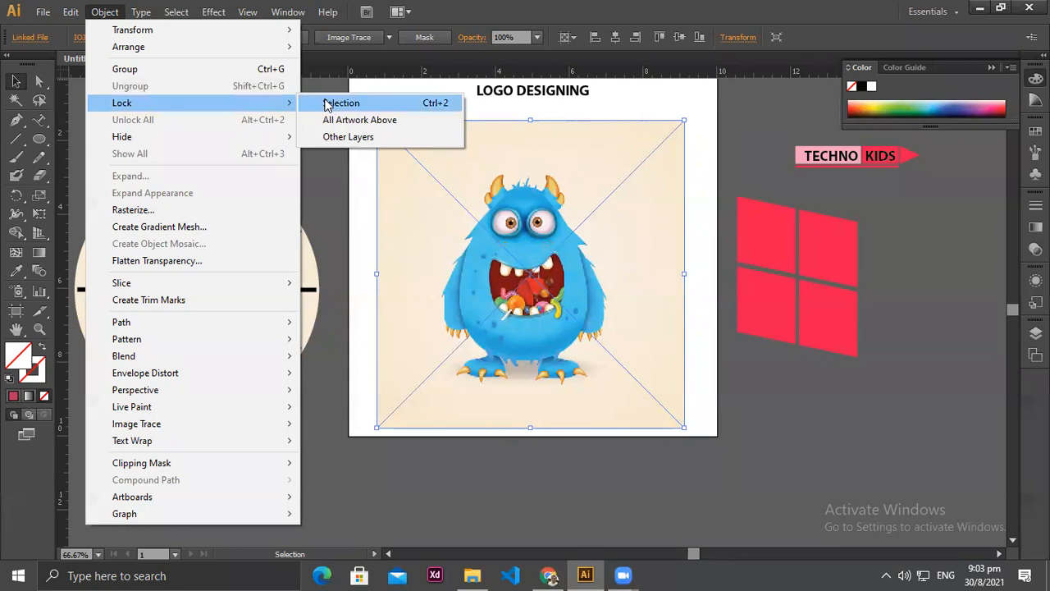
left_click(324, 102)
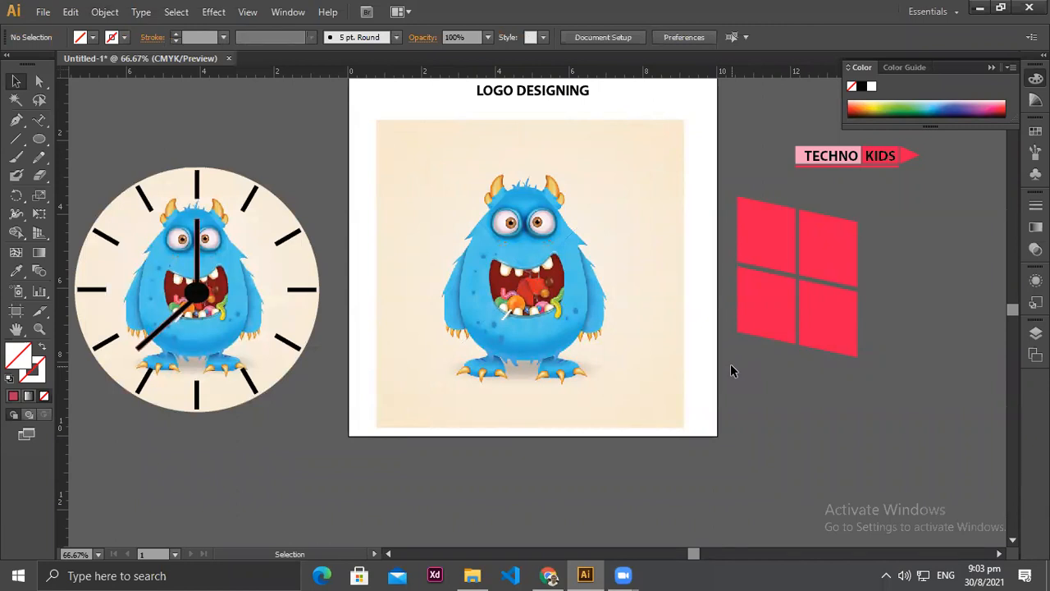
Step: Unlock the monster picture on the artboard and lock it again
key("ctrl+plus")
key("ctrl+plus")
key("ctrl+plus")
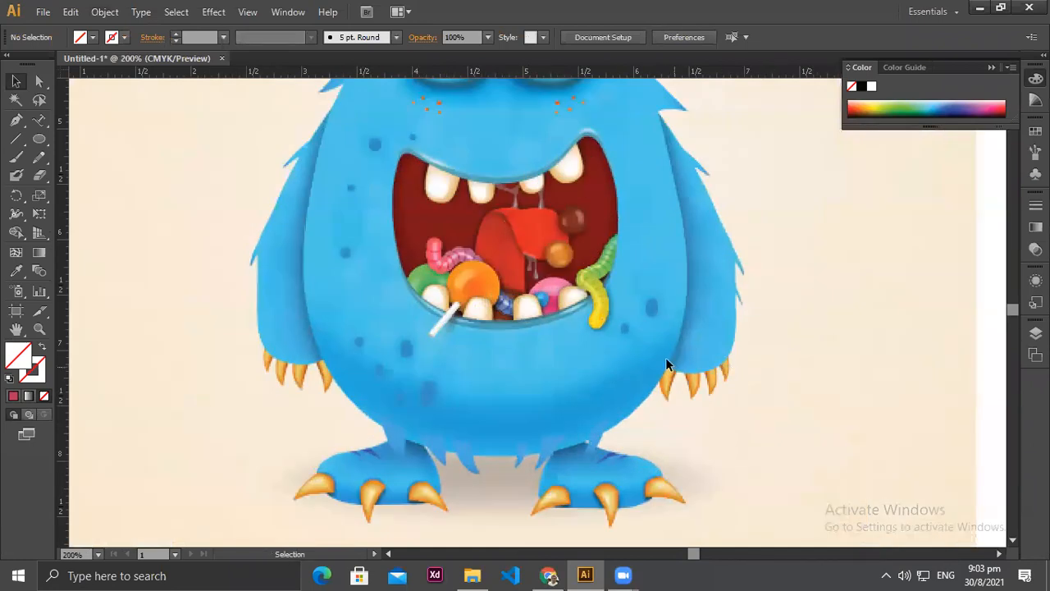
left_click_drag(480, 261, 485, 317)
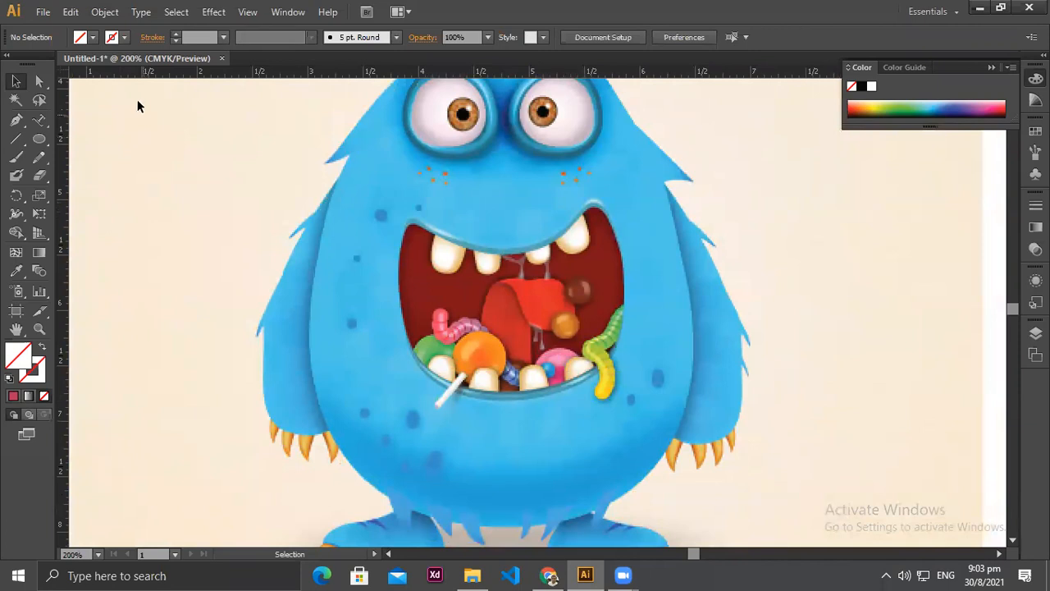
left_click(107, 12)
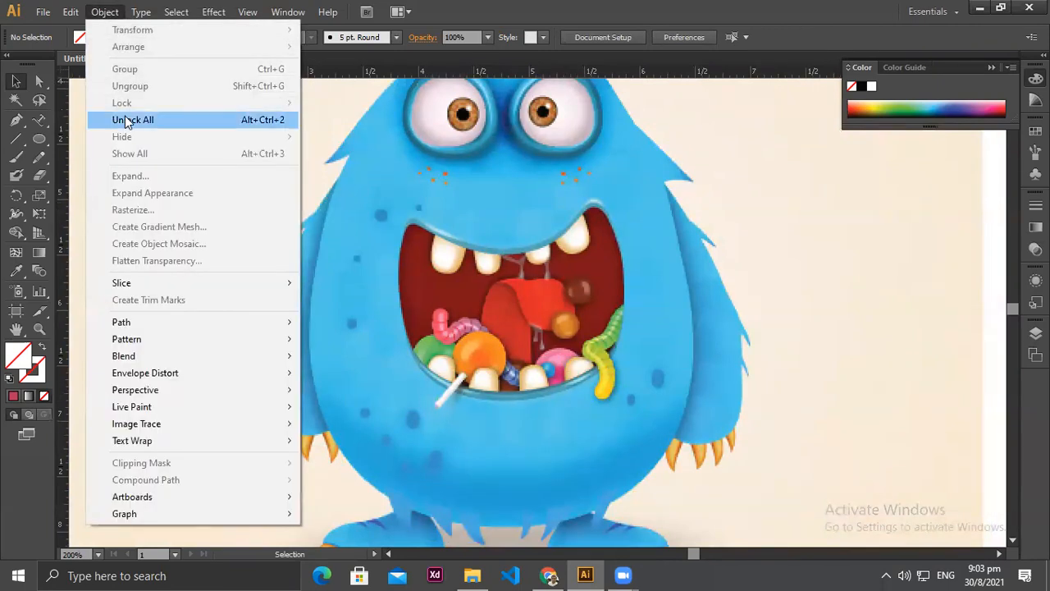
left_click(127, 121)
left_click(116, 12)
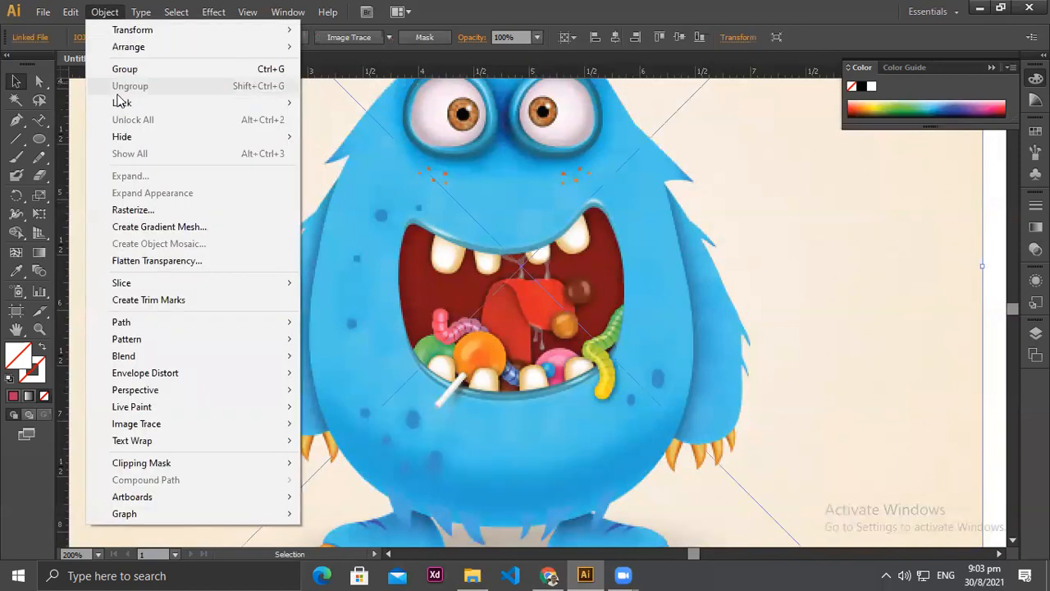
mouse_move(131, 103)
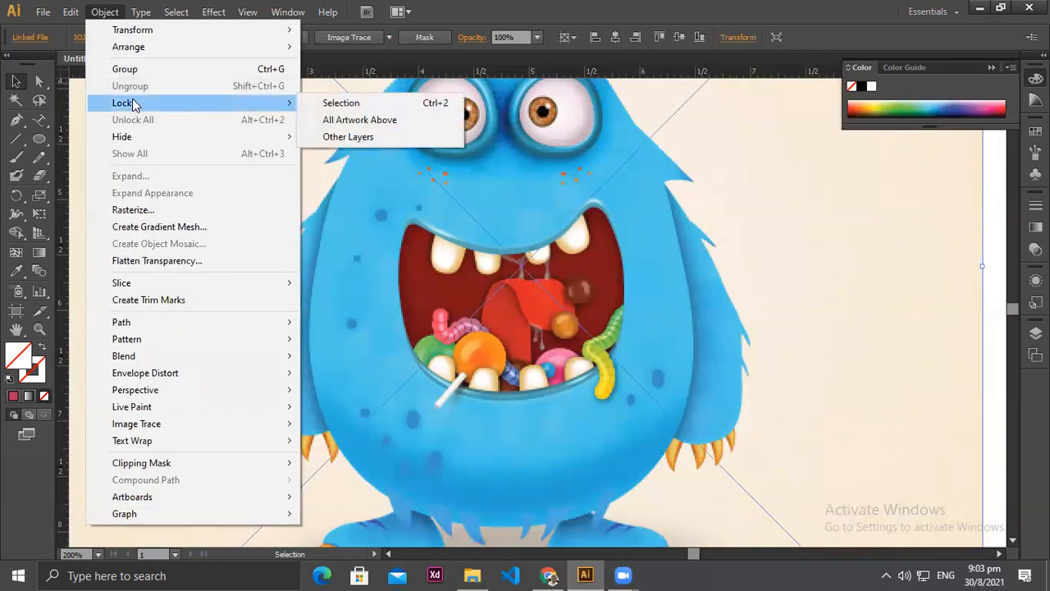
left_click(336, 102)
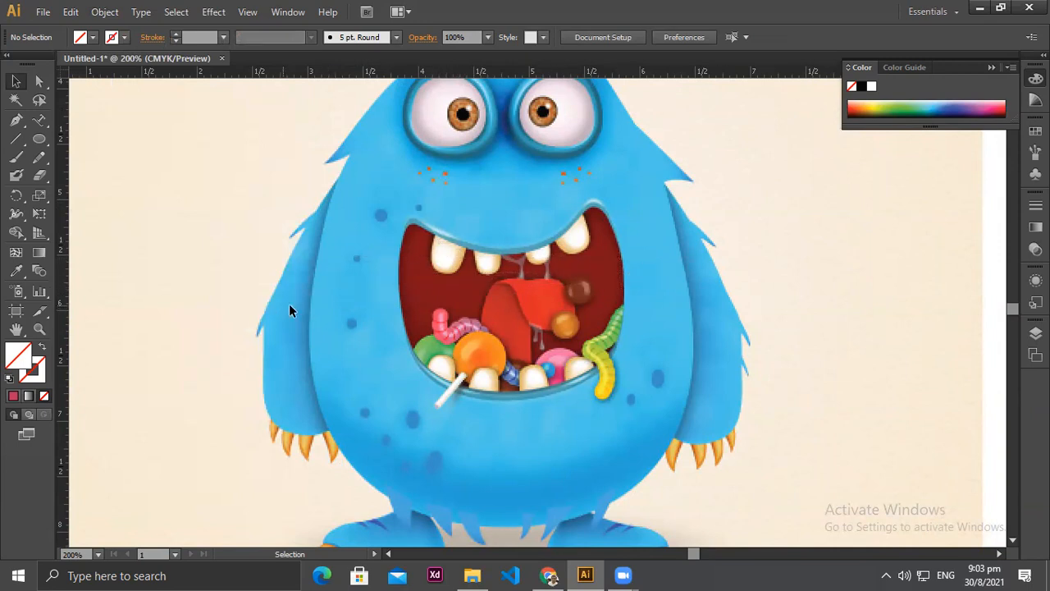
Step: Activate the Pen tool and try to set the stroke colour to black (000000)
left_click(16, 120)
left_click(31, 371)
double_click(31, 371)
left_click(348, 338)
left_click_drag(342, 350, 322, 383)
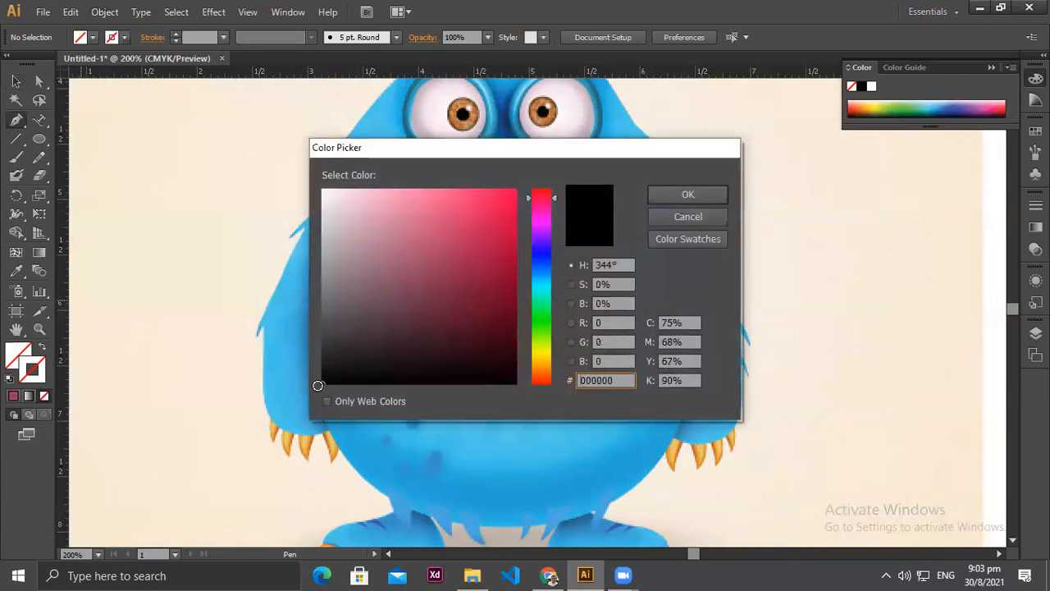
left_click(682, 194)
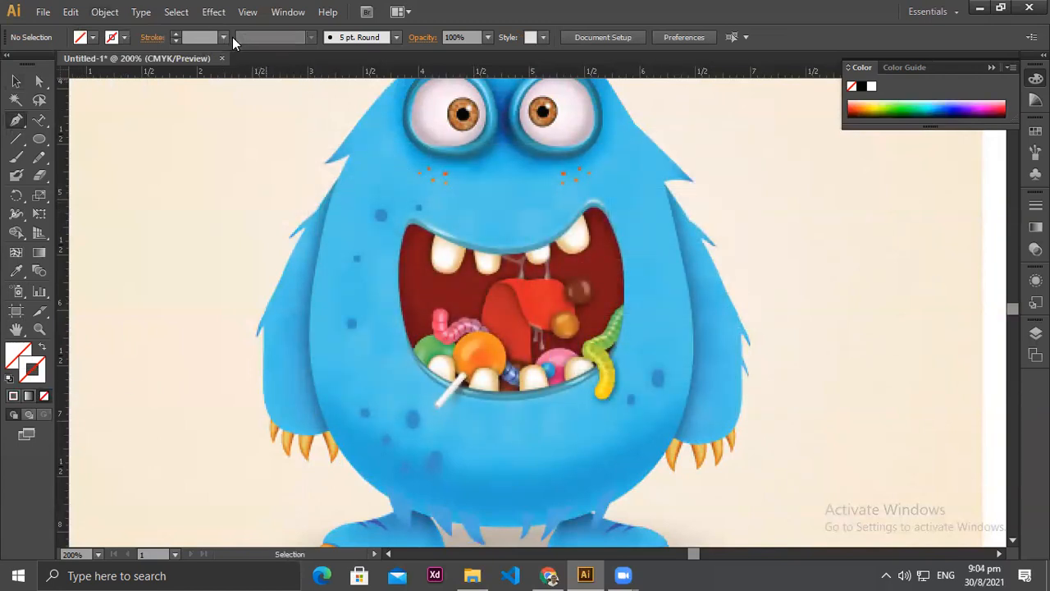
Step: Apply a solid stroke colour, change it to black (000000) and set the stroke weight to 0.75 pt
left_click(224, 37)
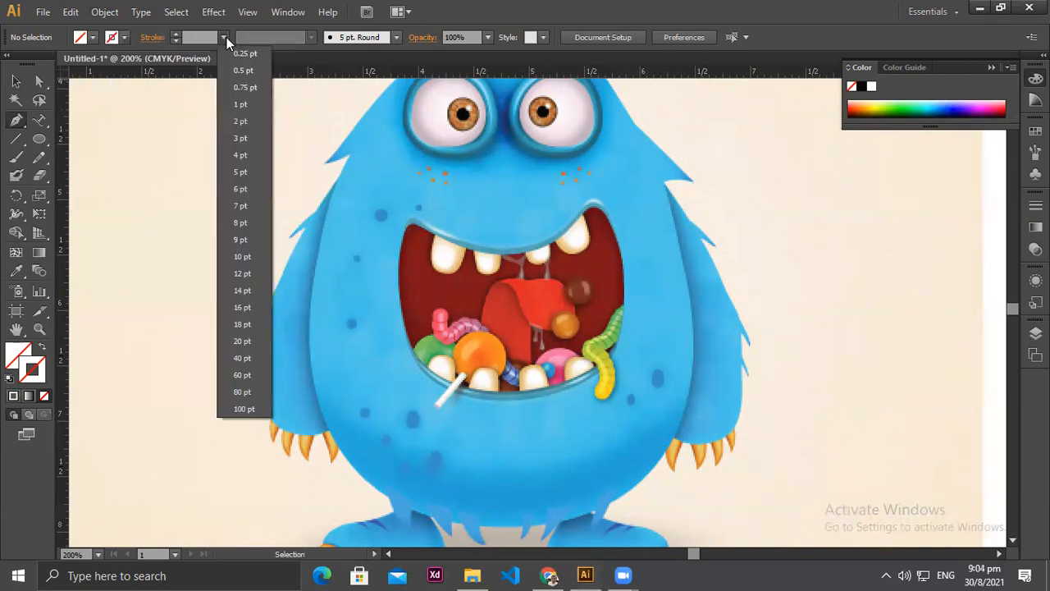
left_click(27, 377)
left_click(13, 396)
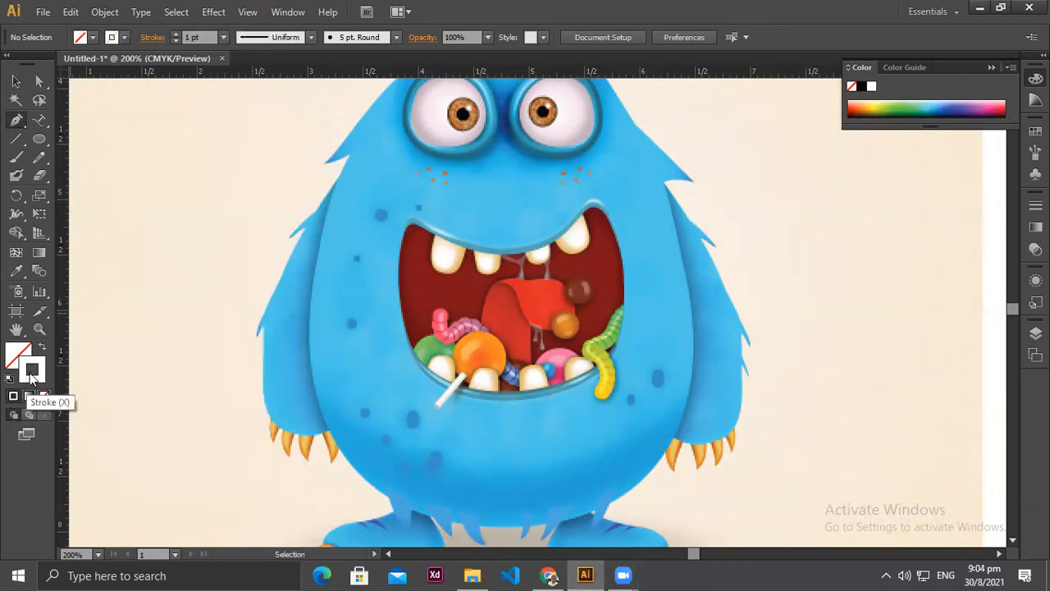
double_click(33, 373)
type("000000")
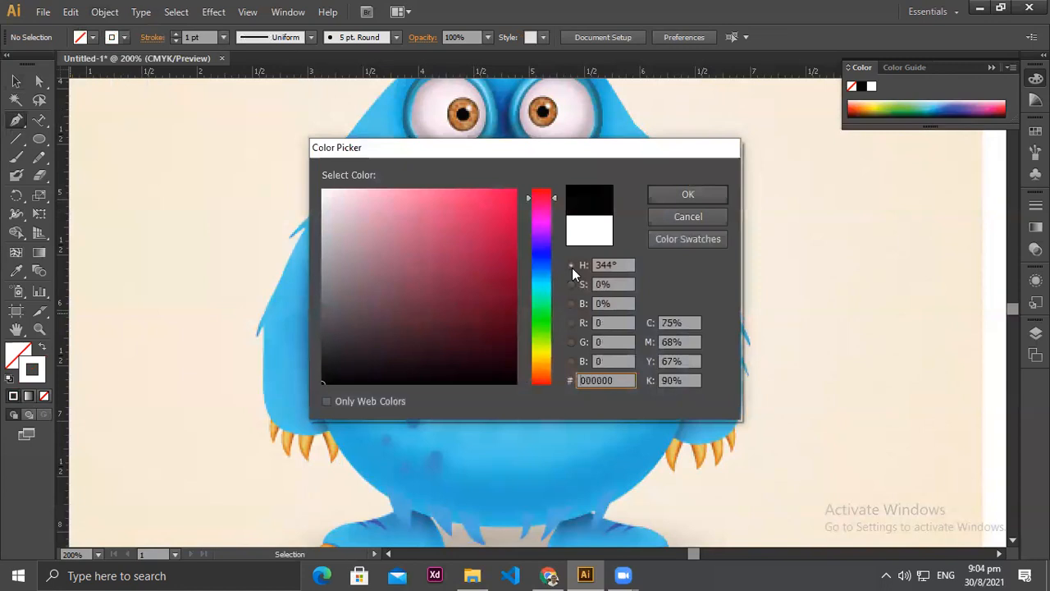
left_click(667, 195)
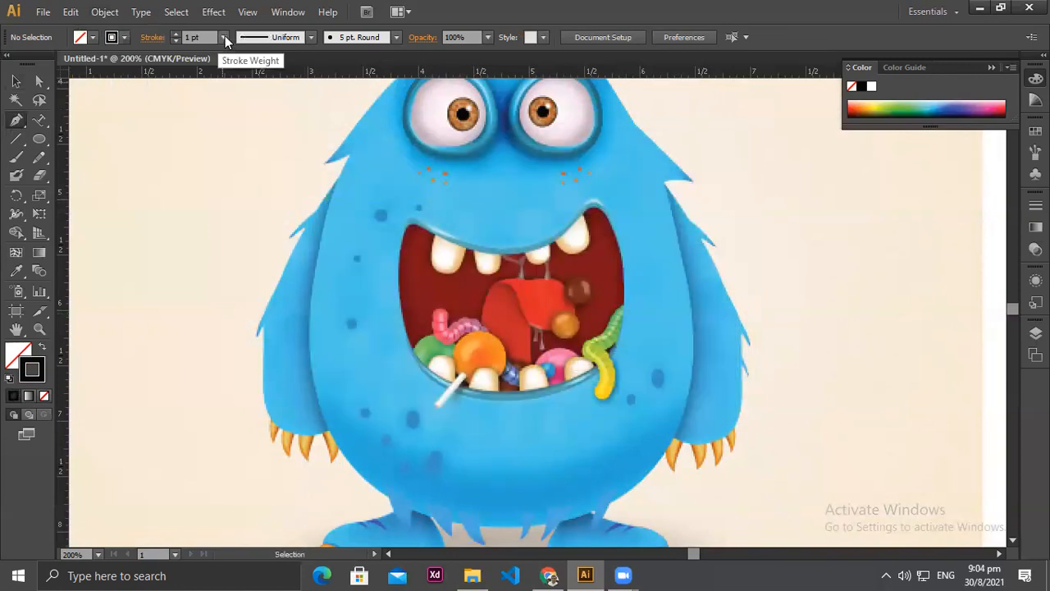
left_click(223, 37)
left_click(230, 86)
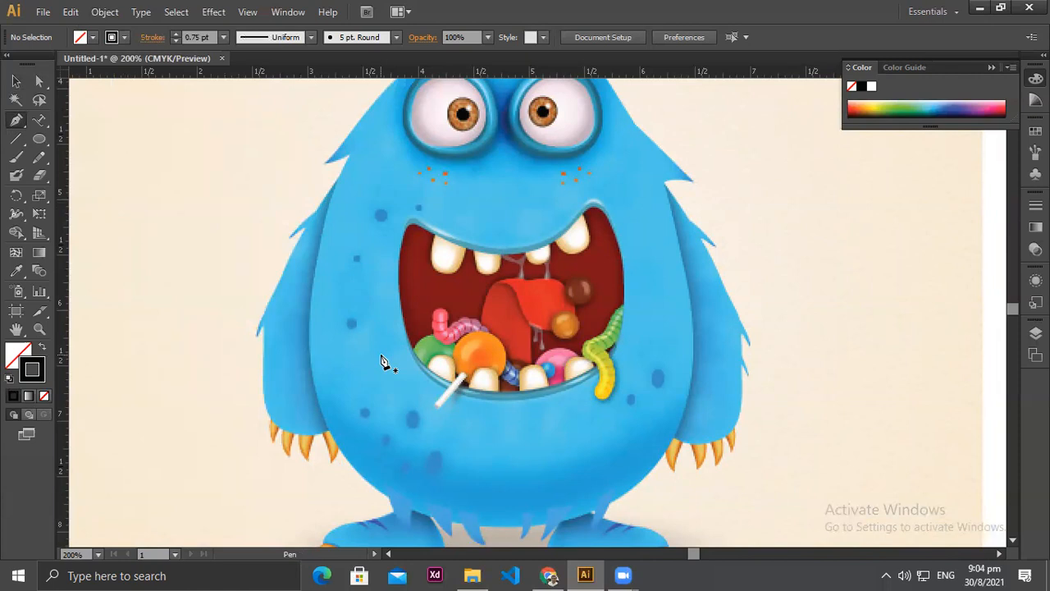
Step: Try tracing the left edge of the monster's mouth with a curved Pen path, then delete the path
left_click(414, 229)
left_click_drag(400, 287, 400, 289)
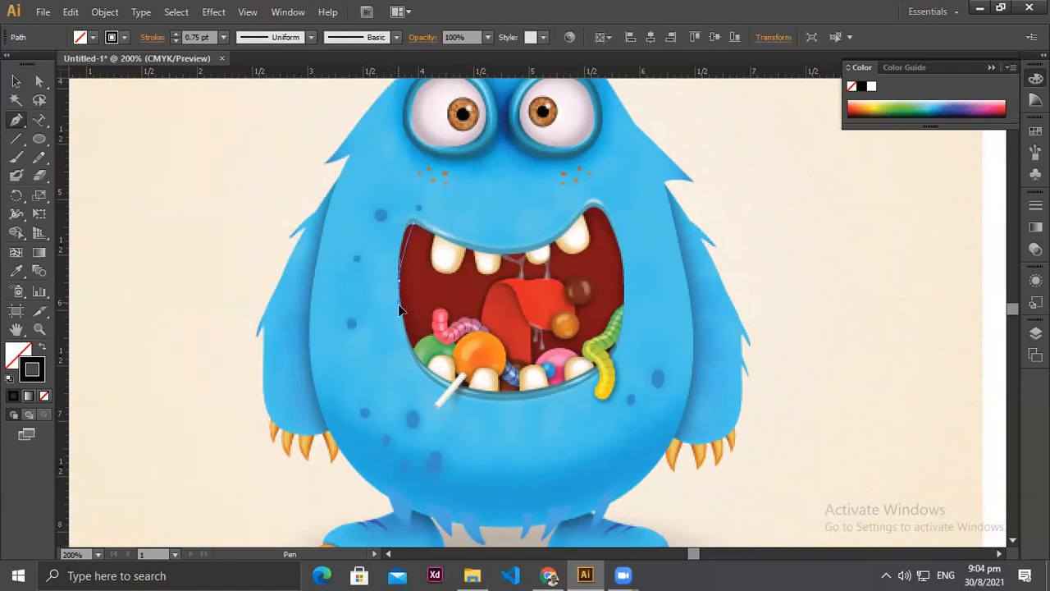
left_click(400, 346)
key("ctrl+plus")
key("ctrl+plus")
key("ctrl+plus")
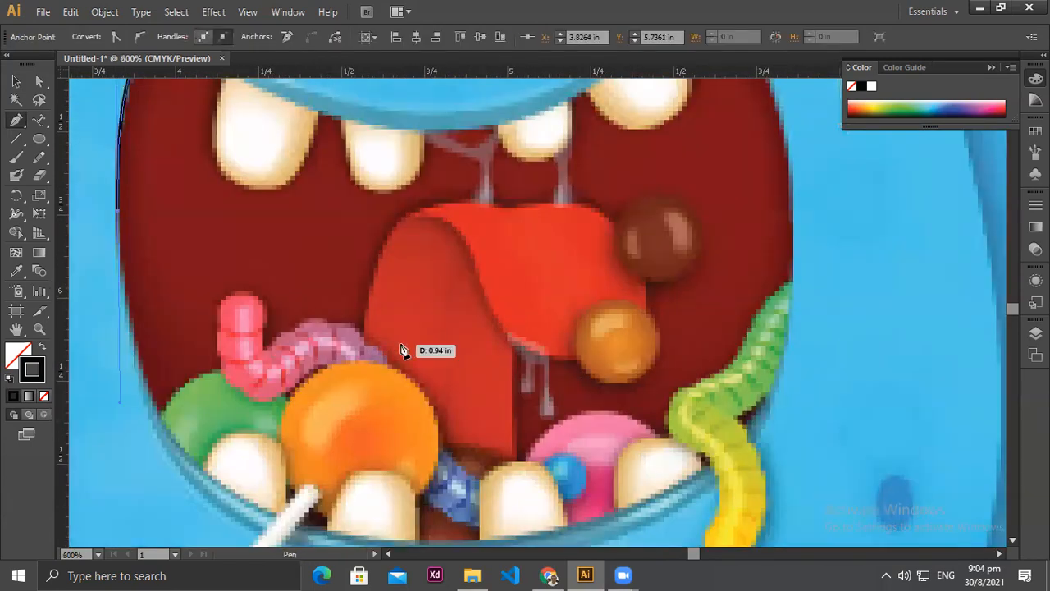
left_click_drag(292, 237, 503, 346)
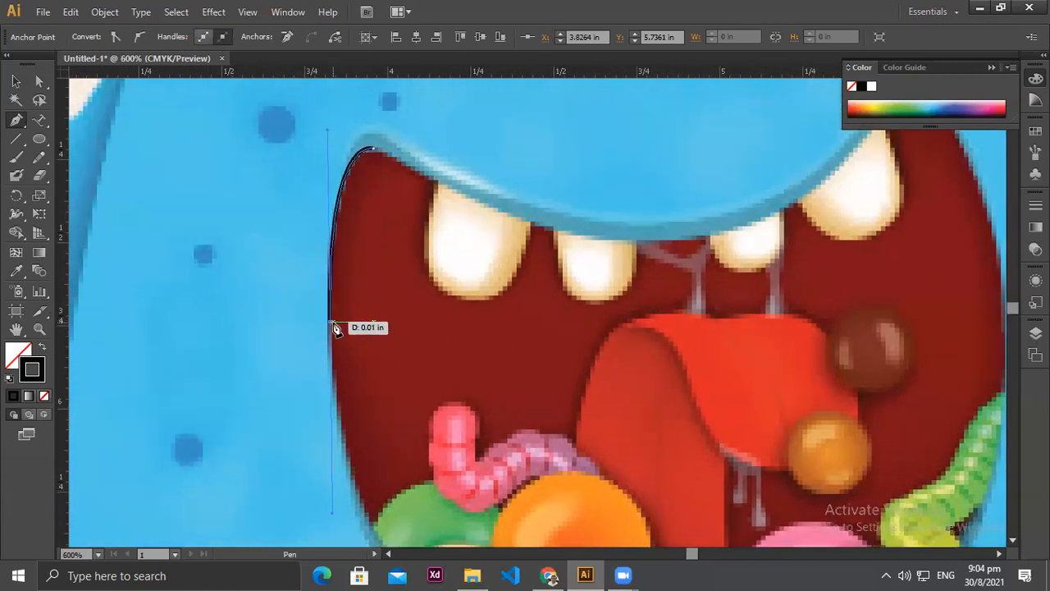
key("Delete")
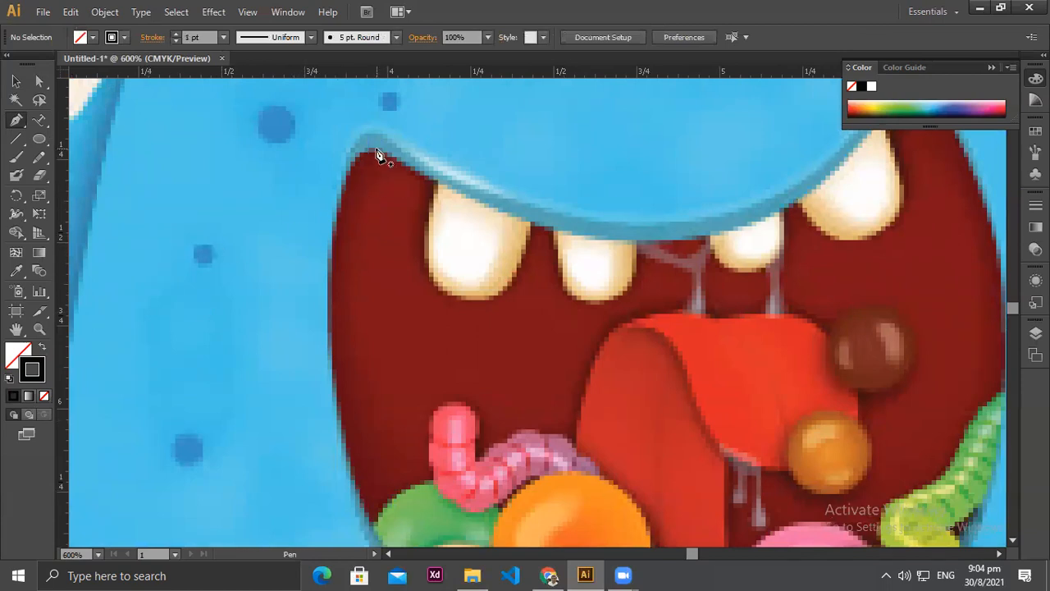
Step: Set the stroke weight for new paths back to 0.75 pt
key("ctrl+minus")
key("ctrl+minus")
key("ctrl+minus")
key("ctrl+minus")
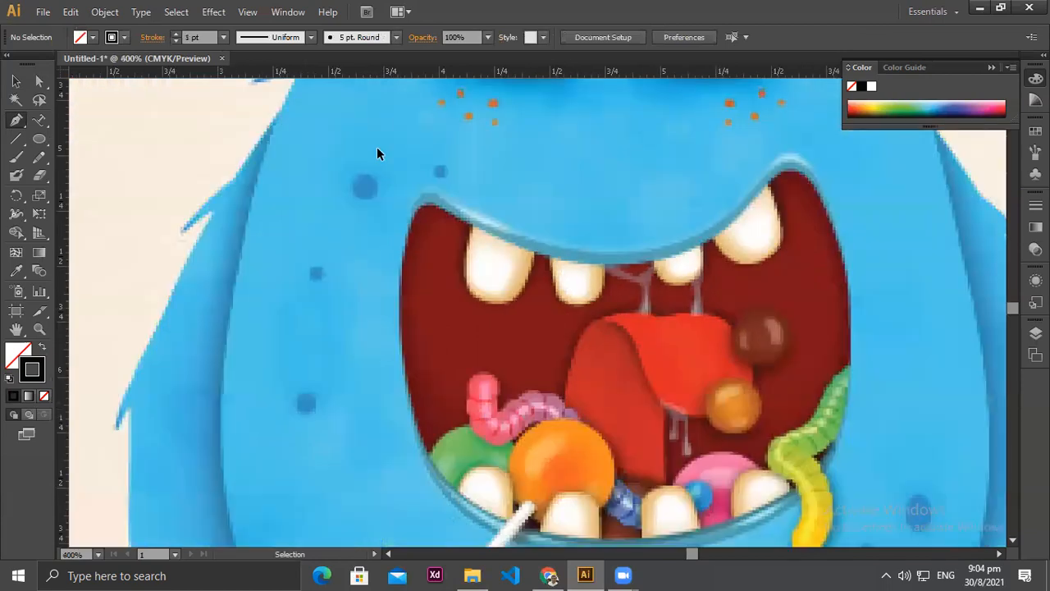
key("ctrl+minus")
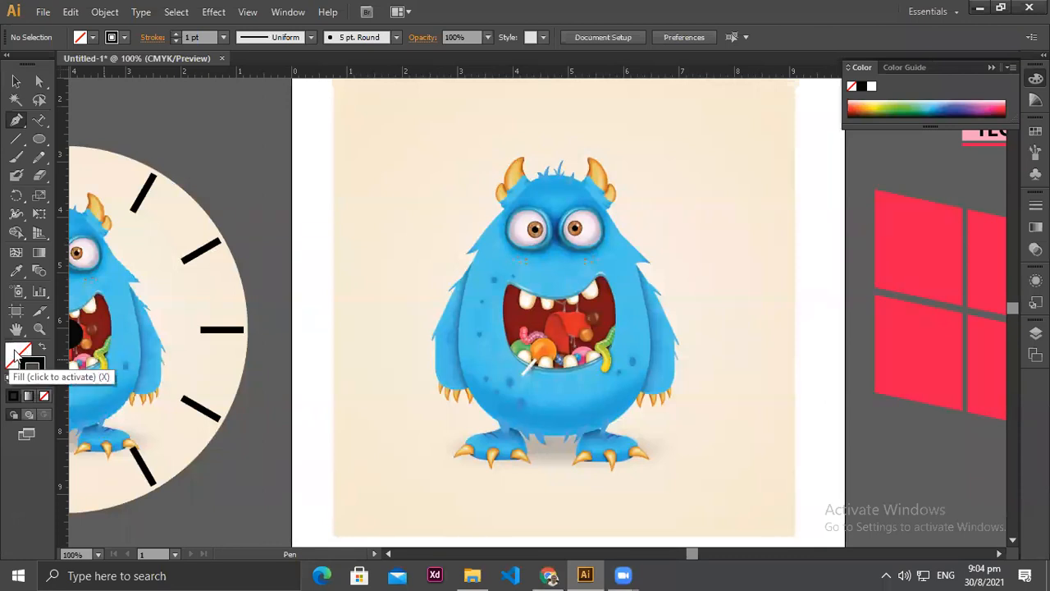
left_click(32, 368)
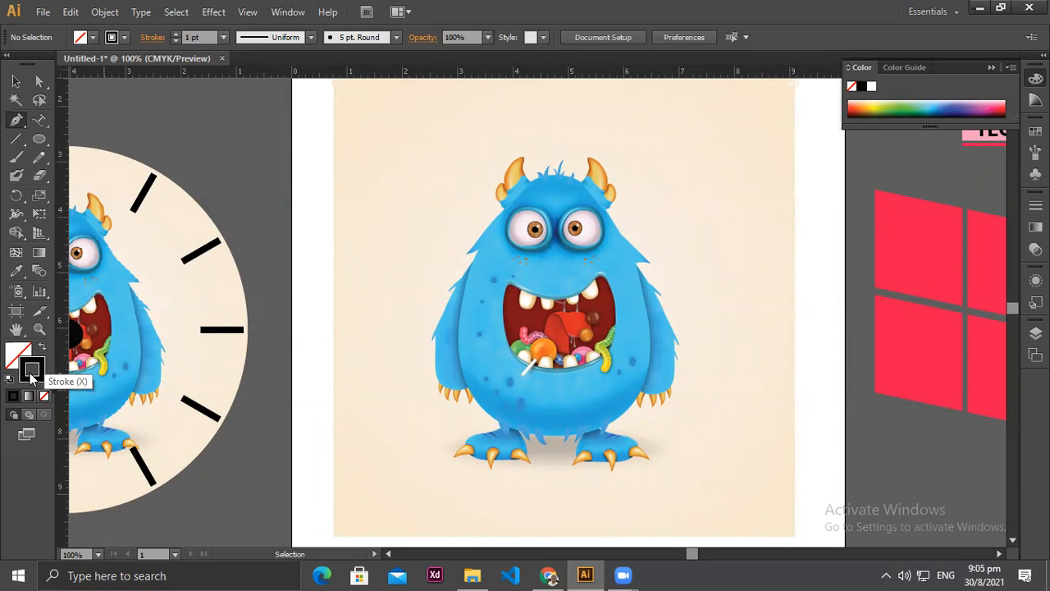
left_click(225, 38)
left_click(228, 80)
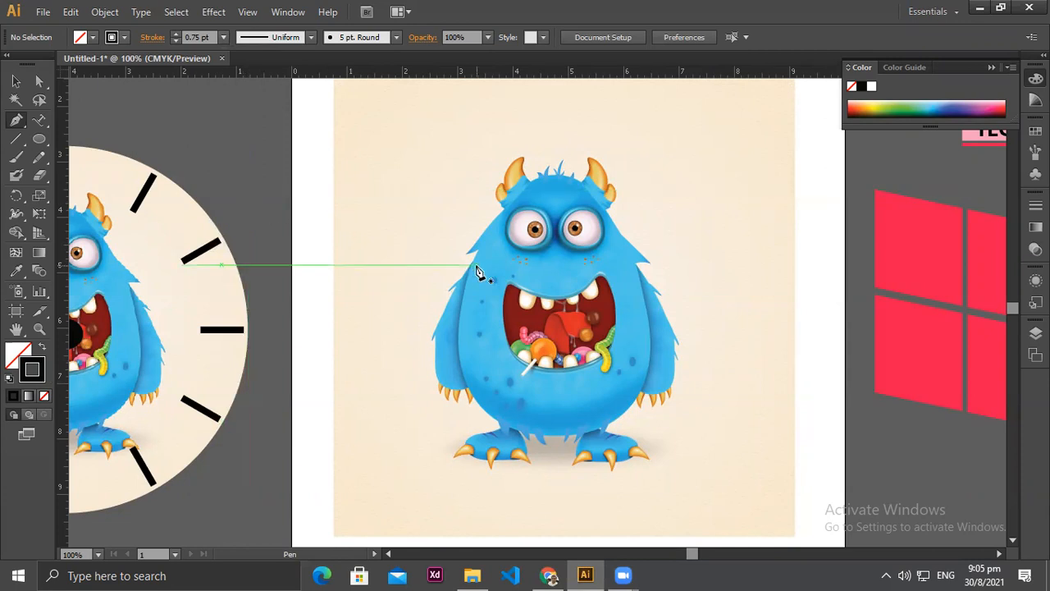
Step: Trace the left side of the monster's mouth with the Pen tool, from its upper left corner to the lower left edge
key("ctrl+plus")
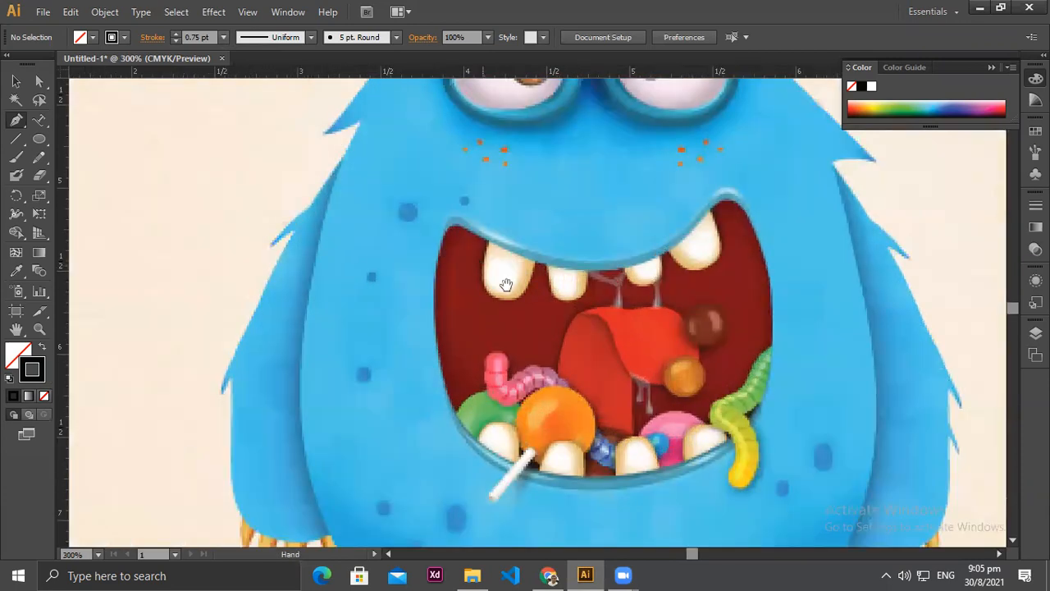
left_click_drag(507, 284, 419, 215)
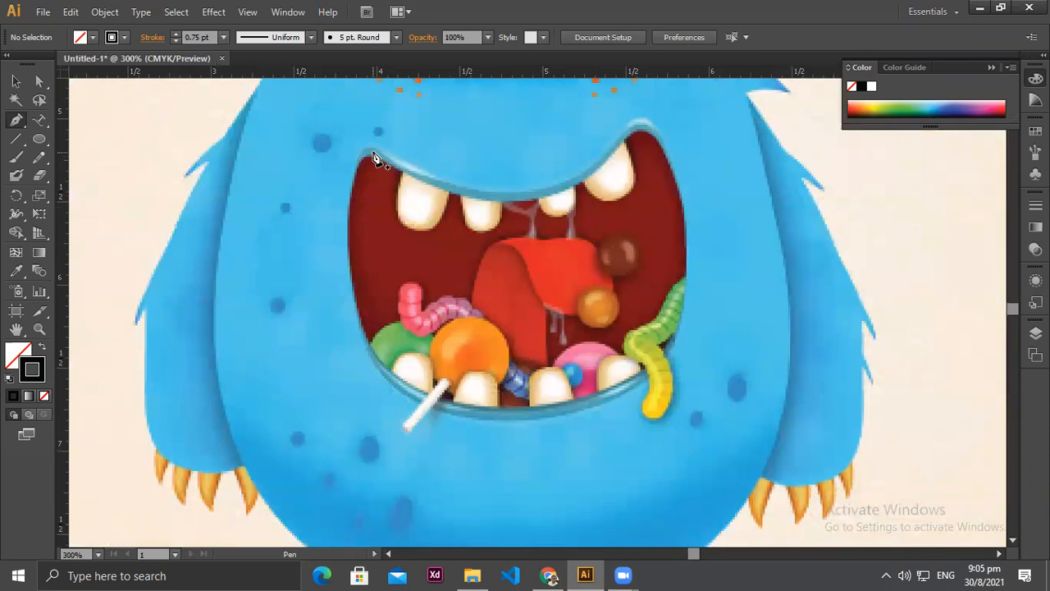
left_click_drag(369, 159, 348, 242)
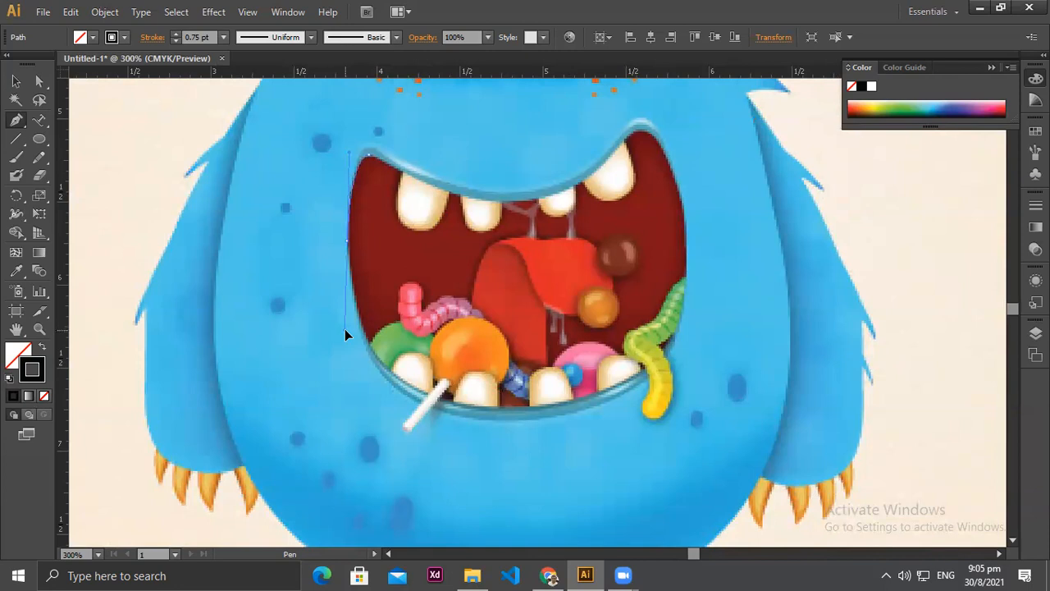
left_click_drag(345, 328, 352, 241)
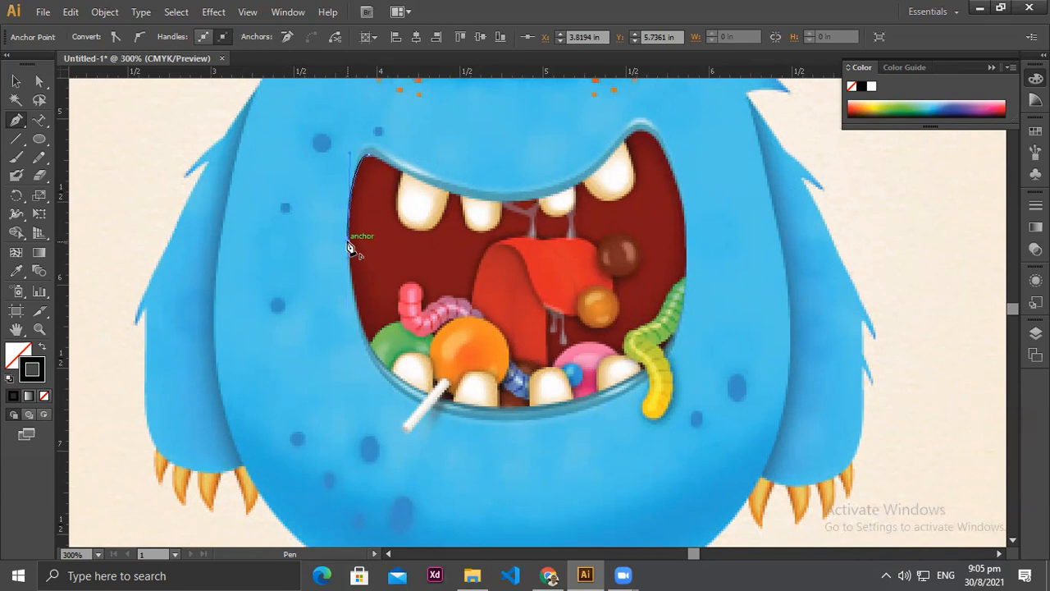
left_click_drag(380, 366, 403, 379)
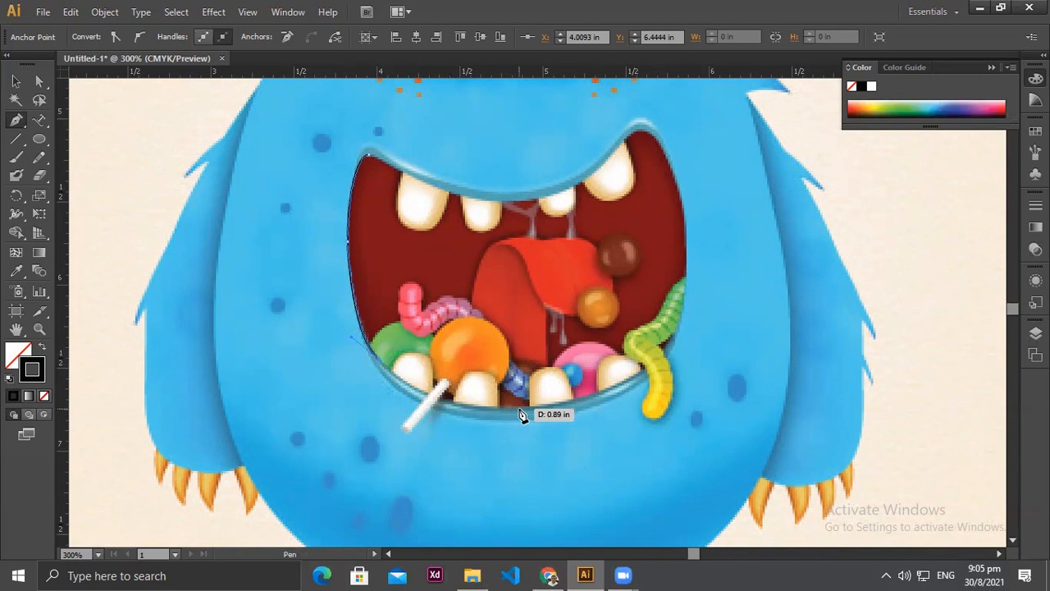
Step: Continue the Pen path along the mouth's bottom edge and up its right side with curved segments
left_click_drag(638, 383, 819, 293)
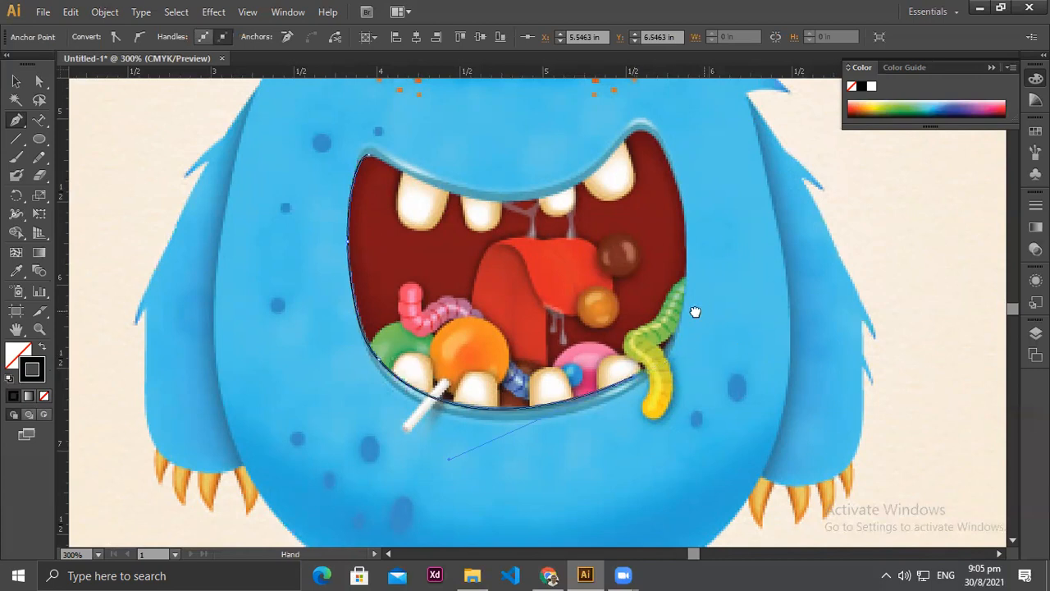
left_click_drag(694, 307, 590, 352)
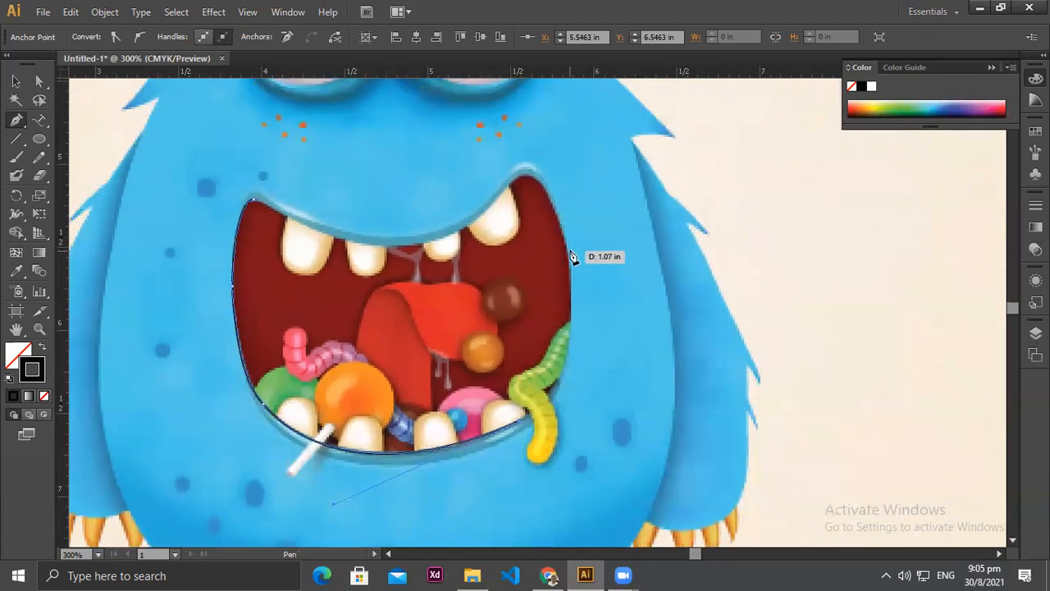
left_click_drag(568, 251, 550, 100)
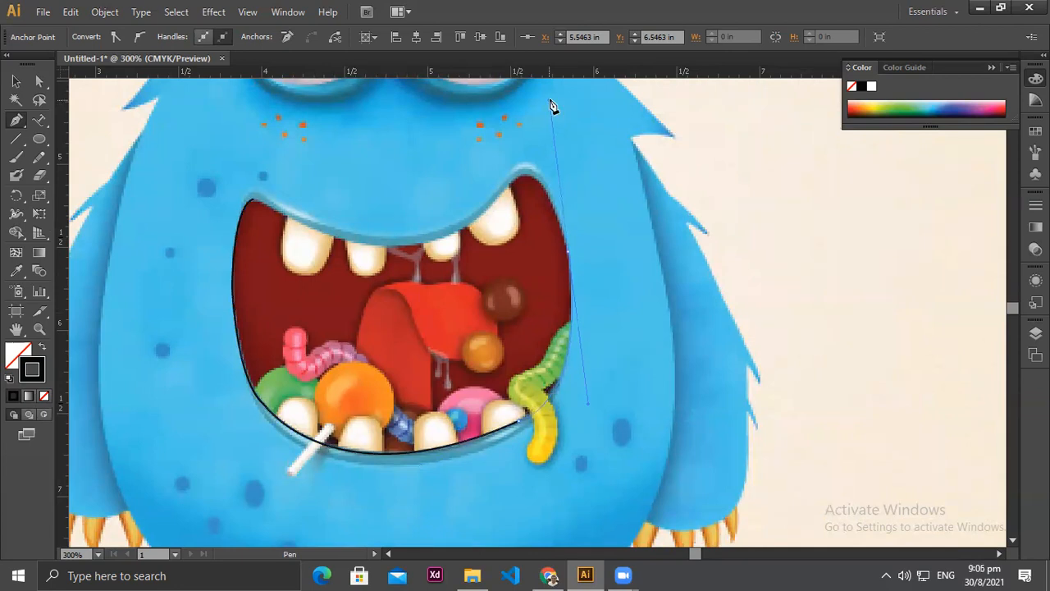
left_click(572, 258)
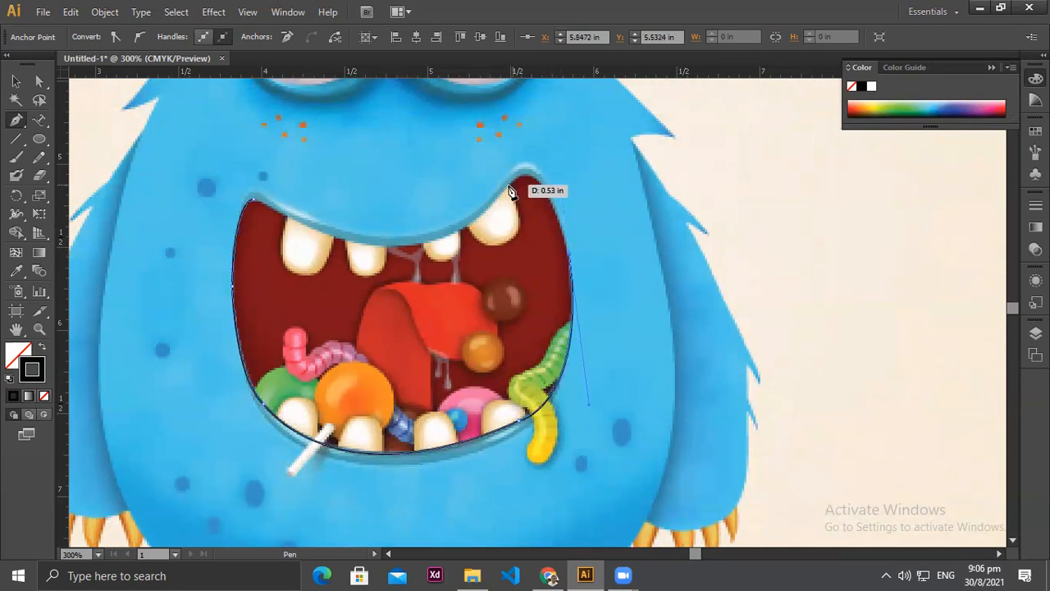
Step: Trace around the mouth's upper right corner and along the upper lip, close the path at its start and deselect it
left_click_drag(526, 171, 434, 253)
left_click(405, 235, "ctrl")
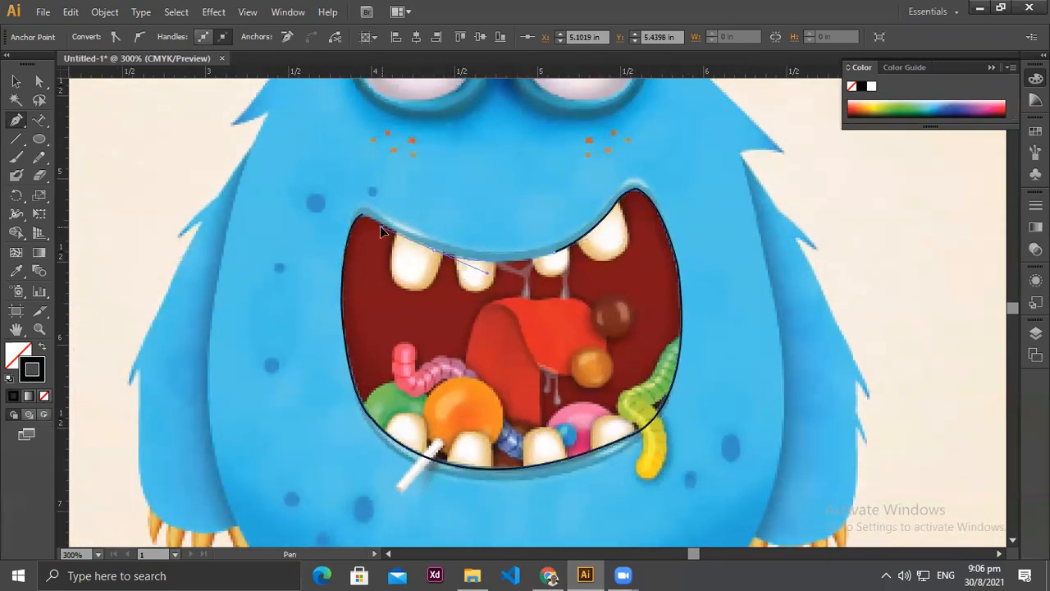
left_click(379, 226, "ctrl")
left_click_drag(380, 226, 353, 206)
left_click(353, 207, "ctrl")
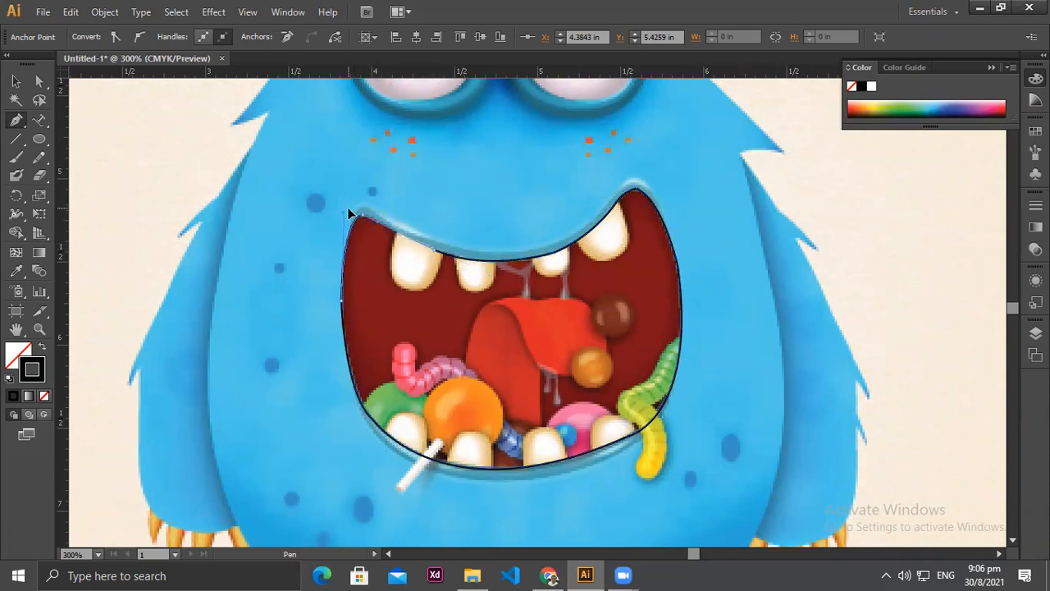
left_click(350, 215, "ctrl")
key("v")
left_click(312, 267)
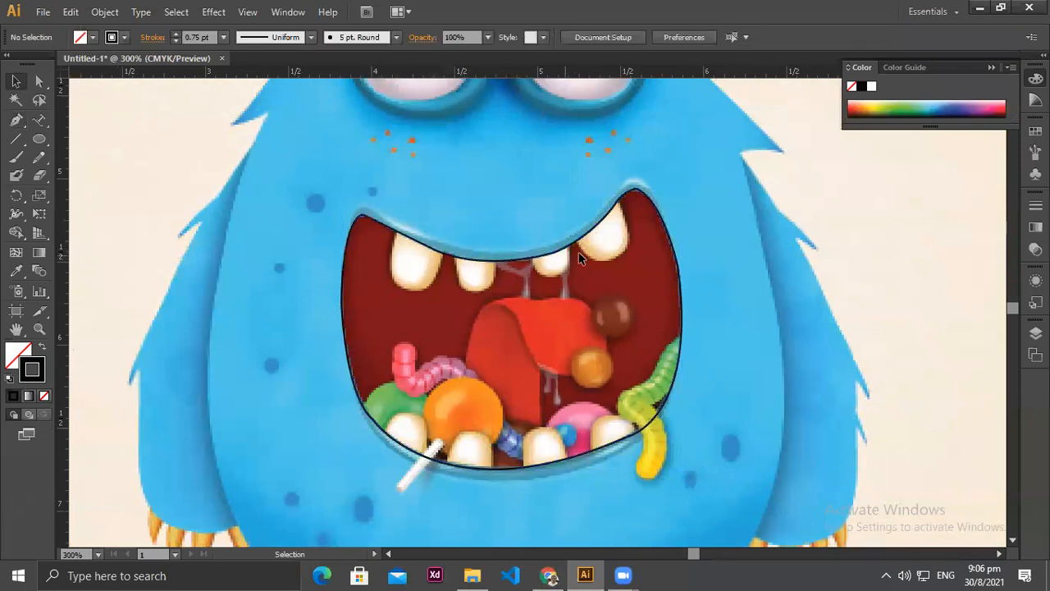
Step: Move the traced mouth outline aside to the right and undo the move
left_click_drag(546, 261, 770, 250)
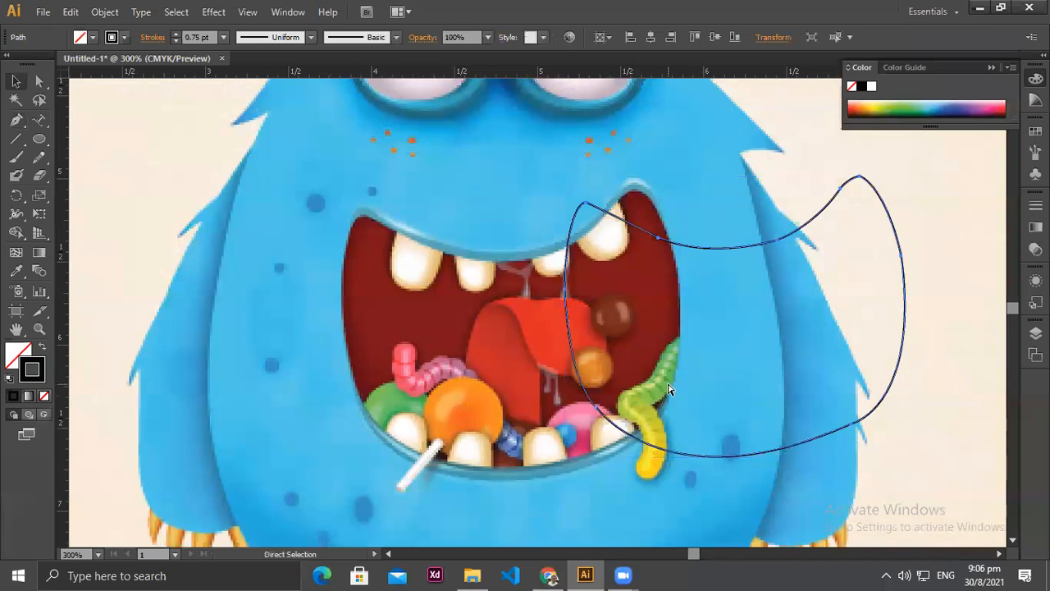
key("ctrl+z")
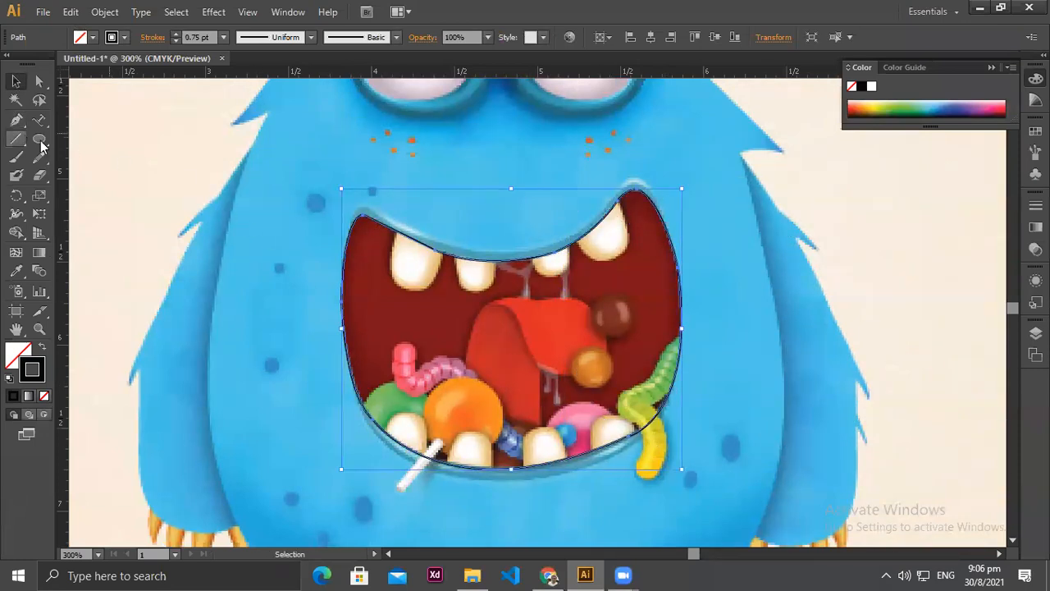
Step: Shift the mouth outline off the picture to the right once more and undo the shift
left_click_drag(420, 244, 695, 249)
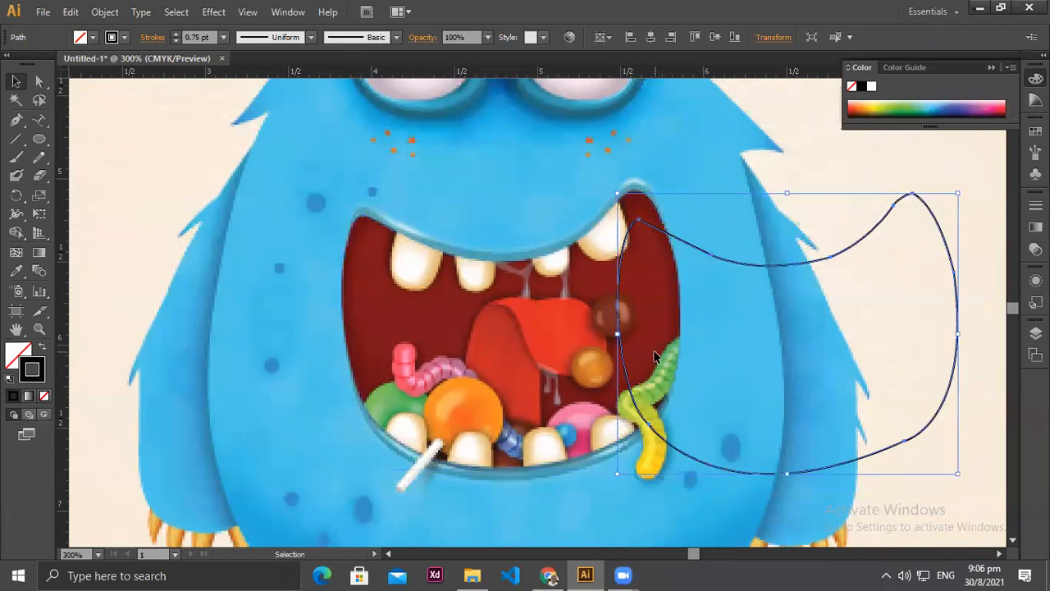
key("ctrl+z")
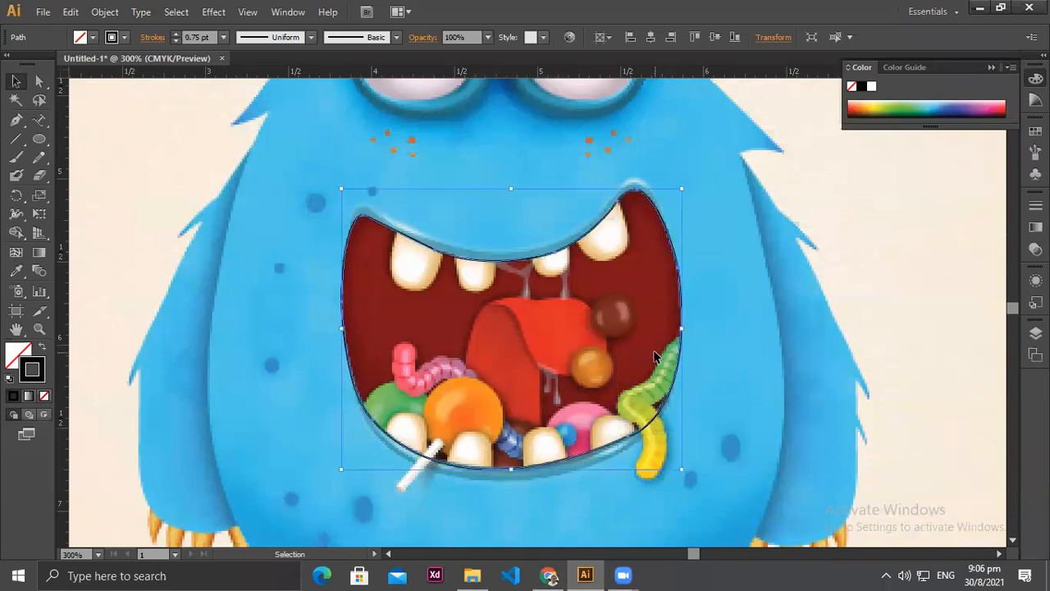
left_click(16, 120)
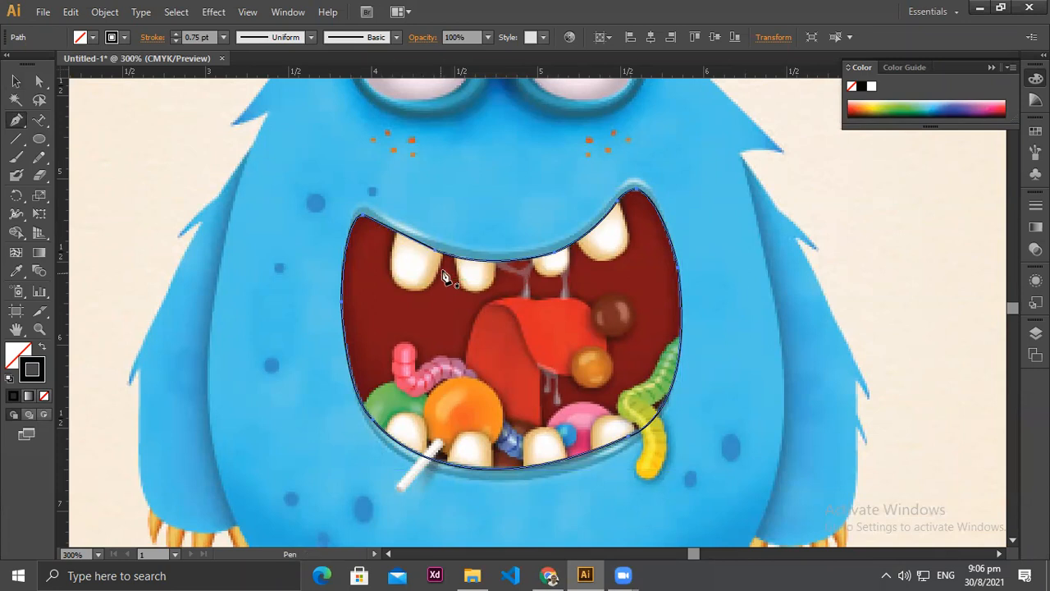
left_click(402, 239)
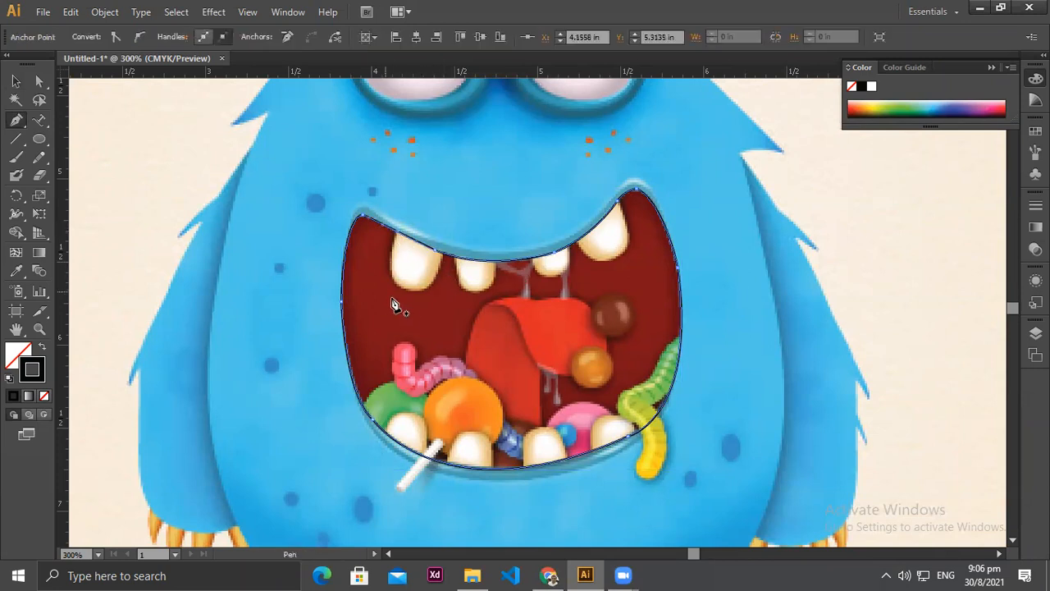
left_click_drag(415, 289, 415, 290)
key("ctrl+z")
Step: Deselect the mouth outline and trace the upper left tooth with the Pen tool, down its left side and along its bottom edge
left_click(15, 81)
left_click(263, 152)
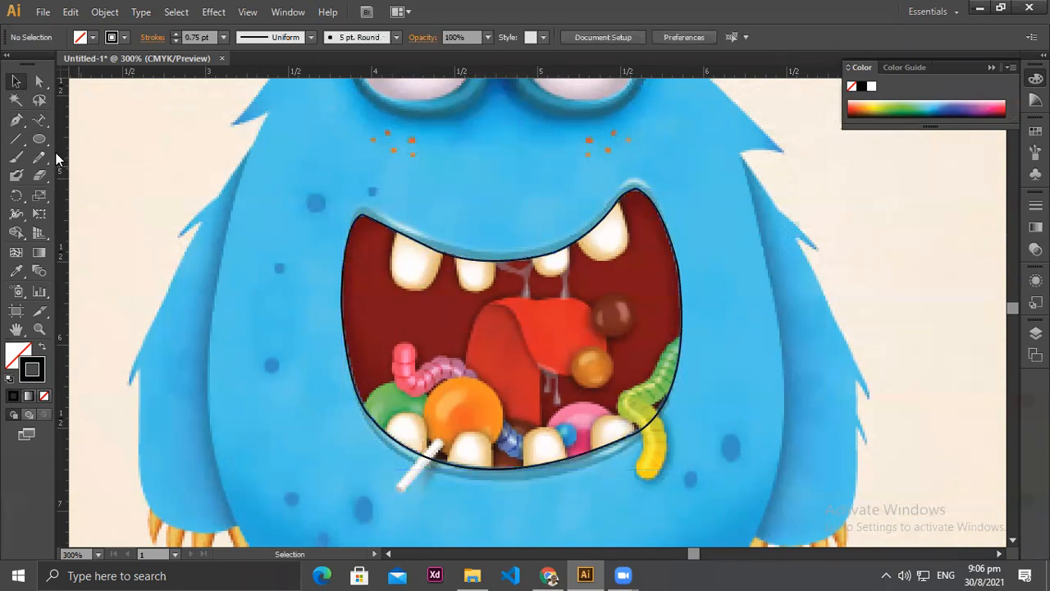
left_click(15, 119)
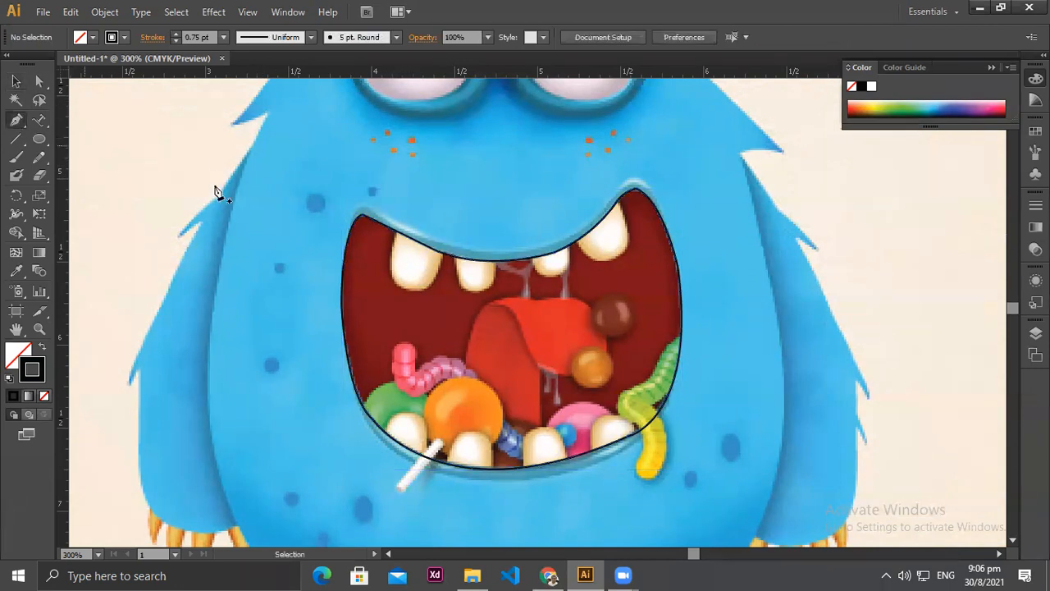
left_click(396, 235)
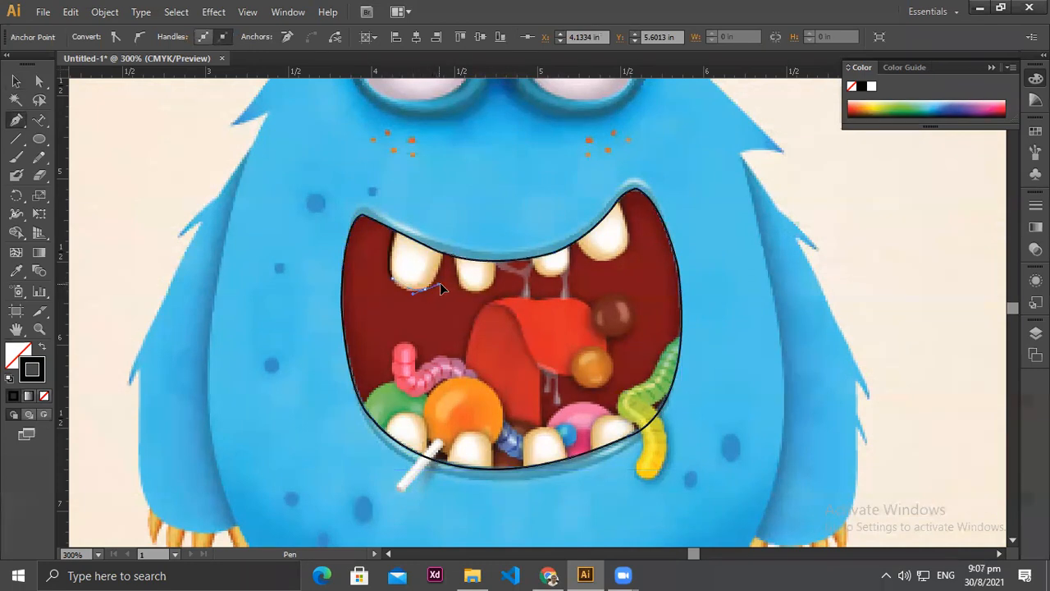
left_click(426, 289)
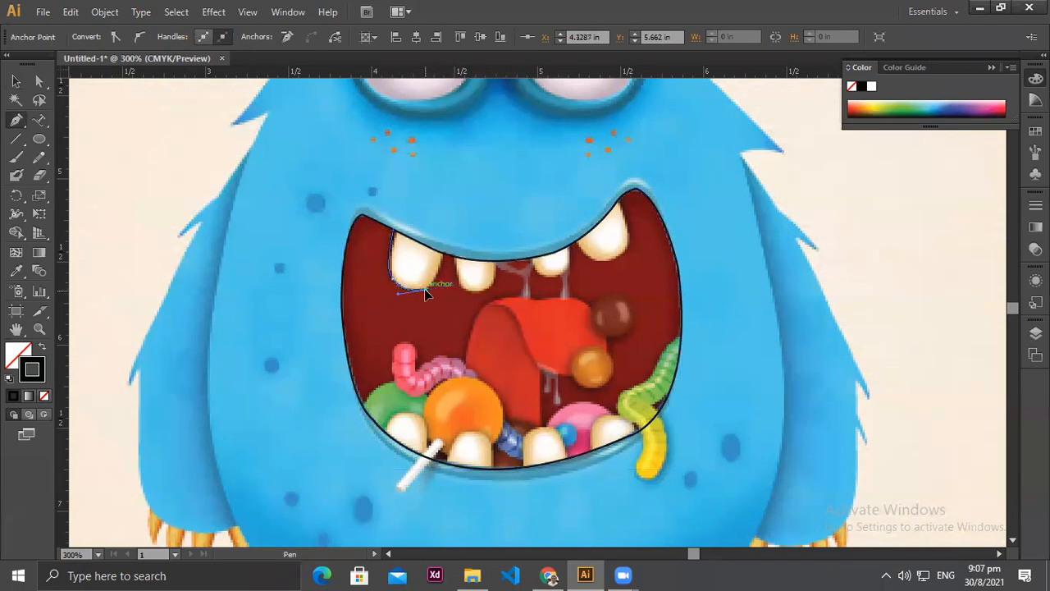